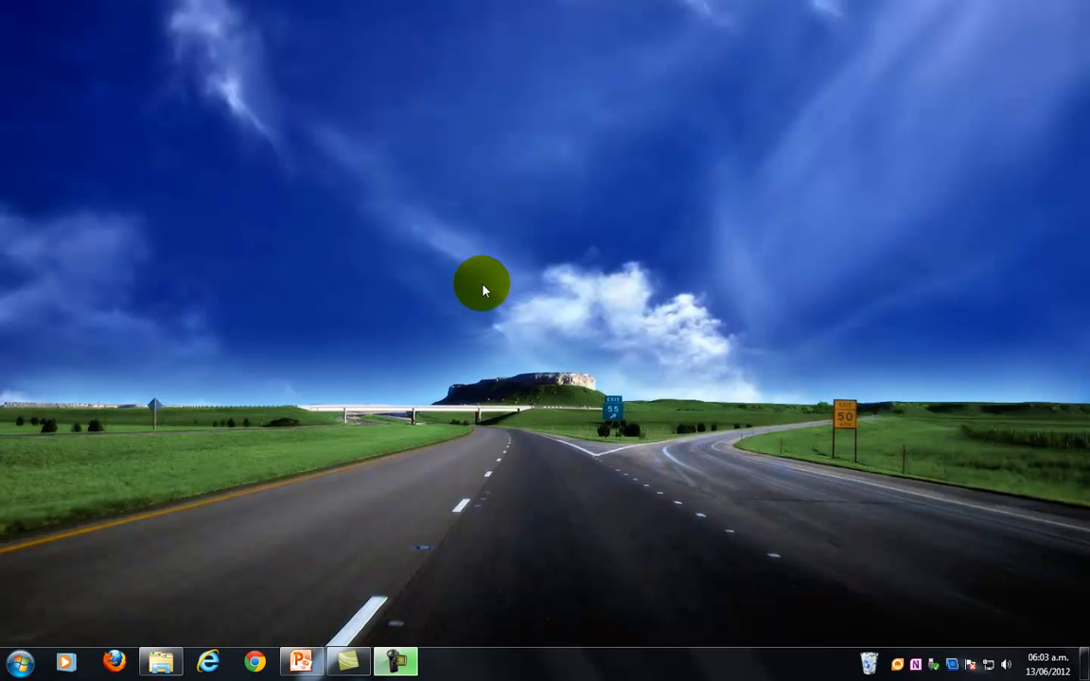
Switch to the PowerPoint slideshow and advance through the sample form's identification data and its preterm birth diagnosis mark.
left_click(303, 663)
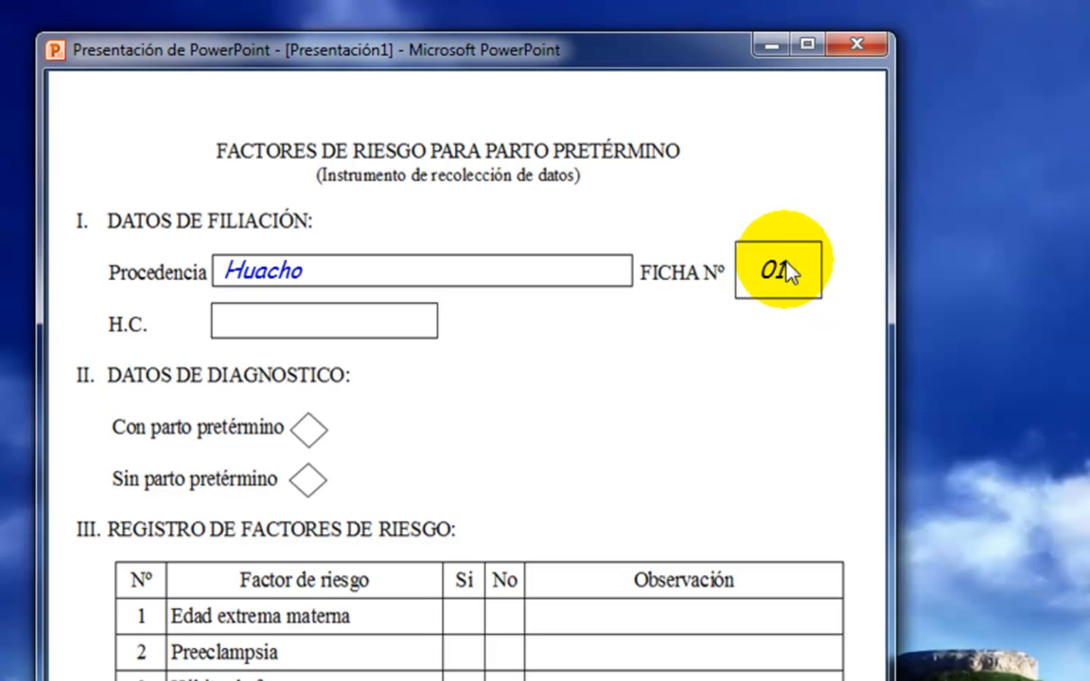
left_click(310, 341)
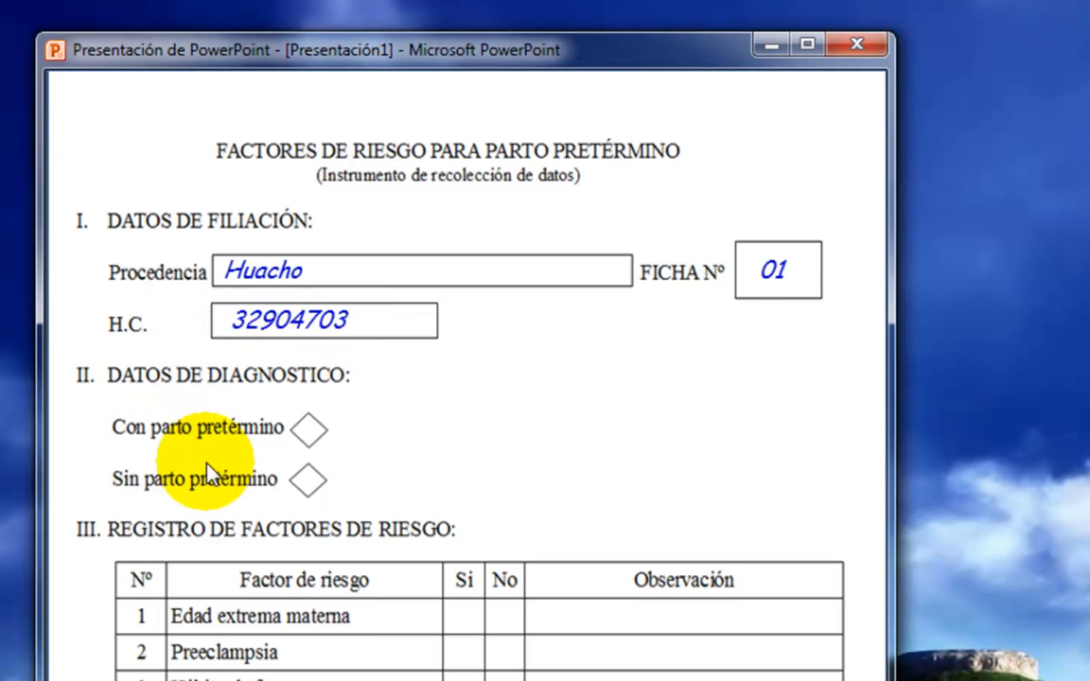
left_click(306, 424)
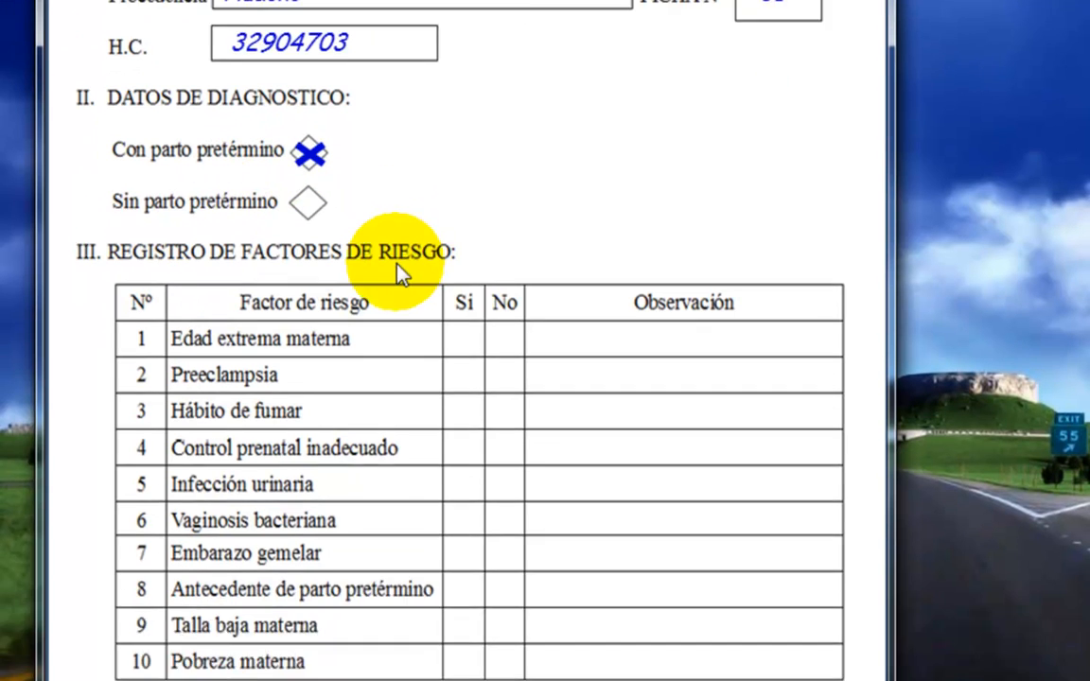
Advance the slideshow through the sample answers and observations for risk factors 1 to 4.
left_click(397, 273)
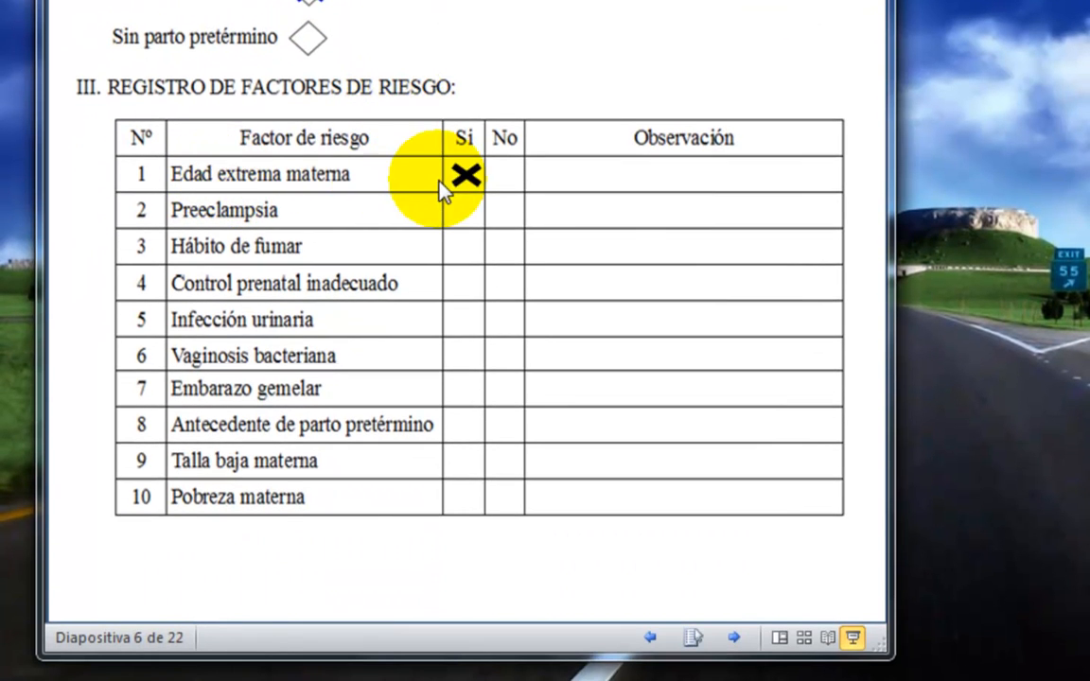
left_click(553, 195)
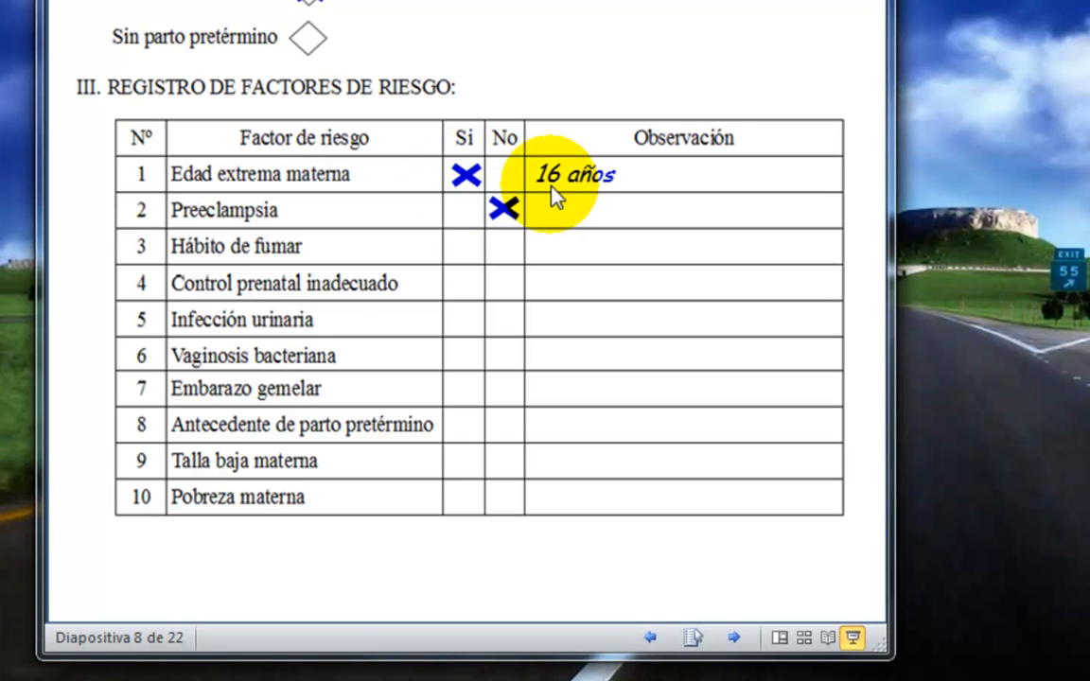
left_click(495, 218)
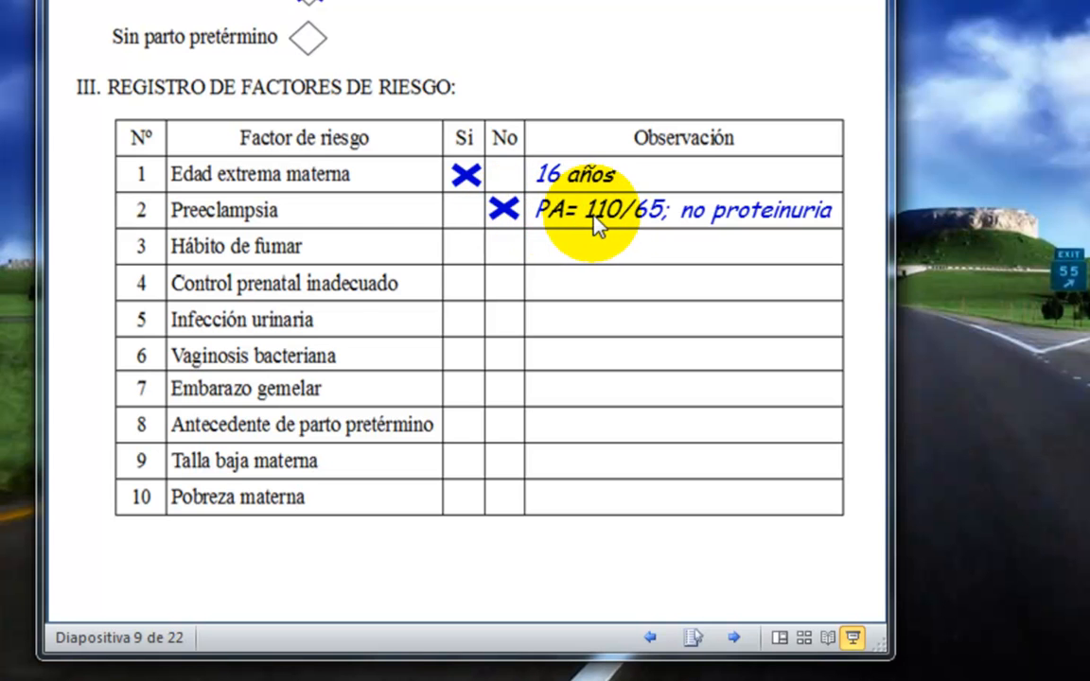
left_click(539, 229)
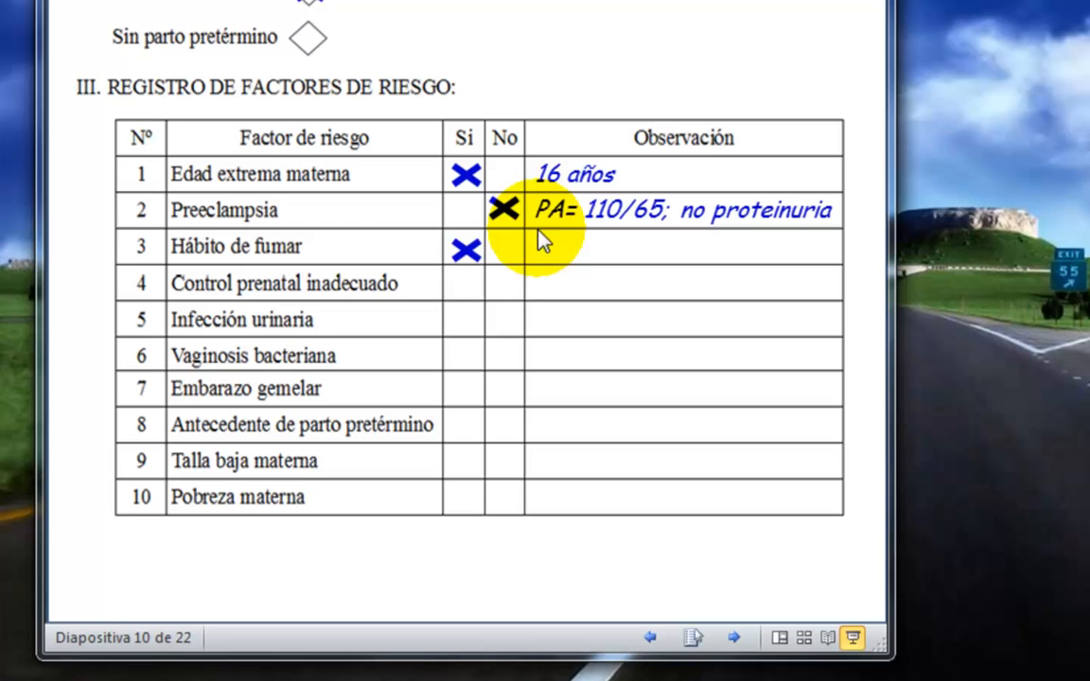
left_click(483, 263)
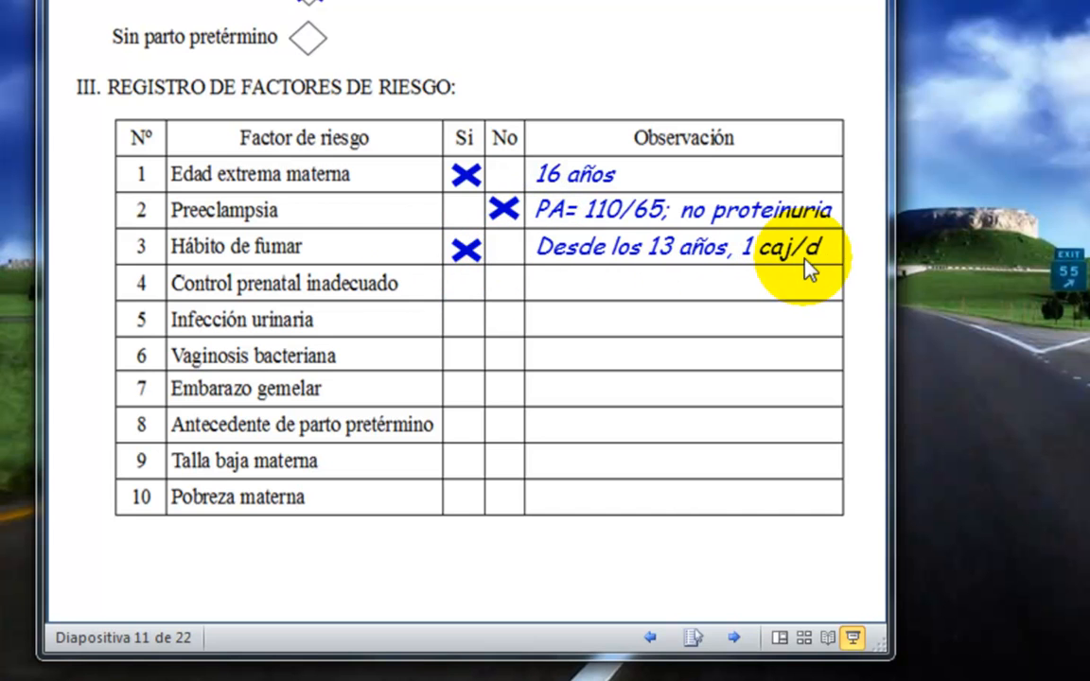
left_click(505, 274)
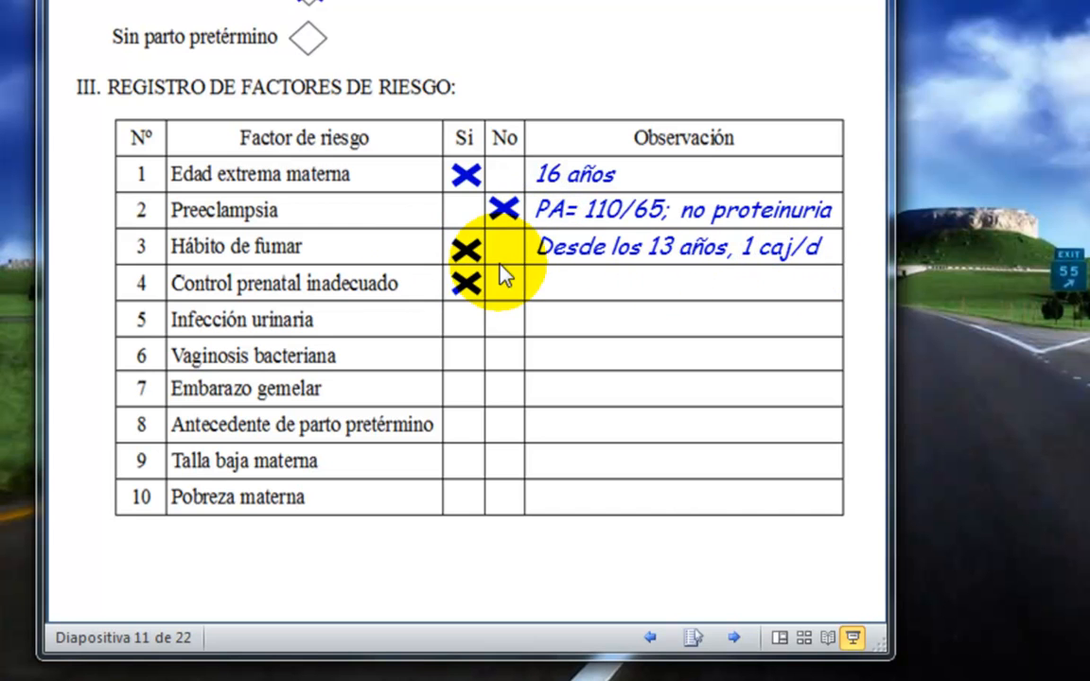
left_click(439, 297)
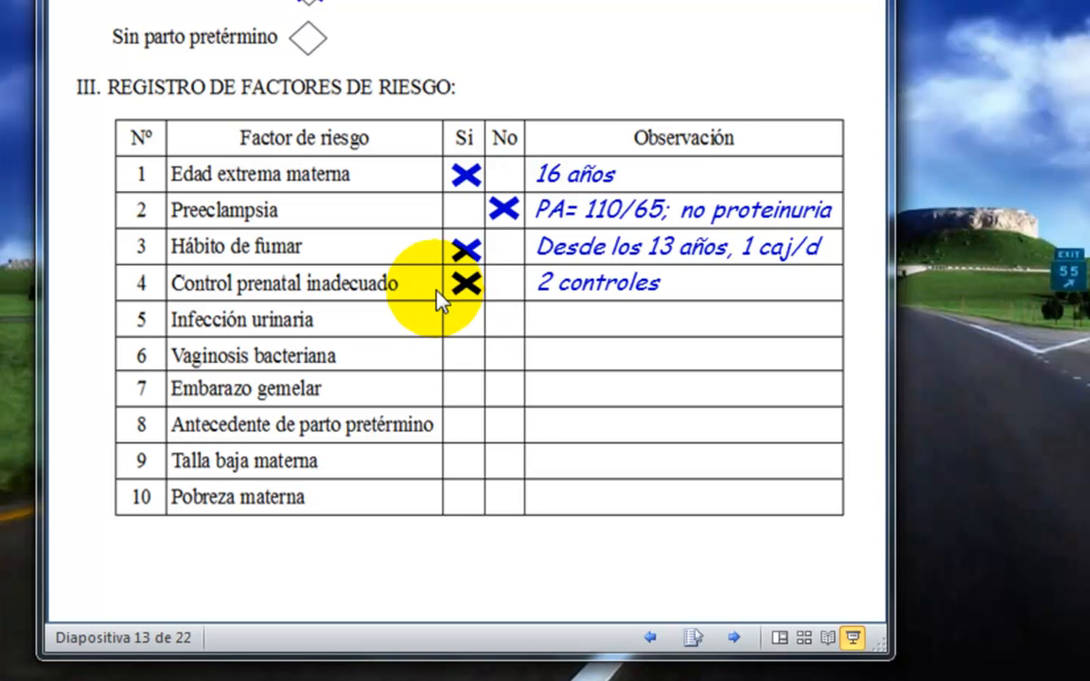
Advance the slideshow through the sample answers for risk factors 5 to 10, and return to the blank form on slide 1.
left_click(577, 287)
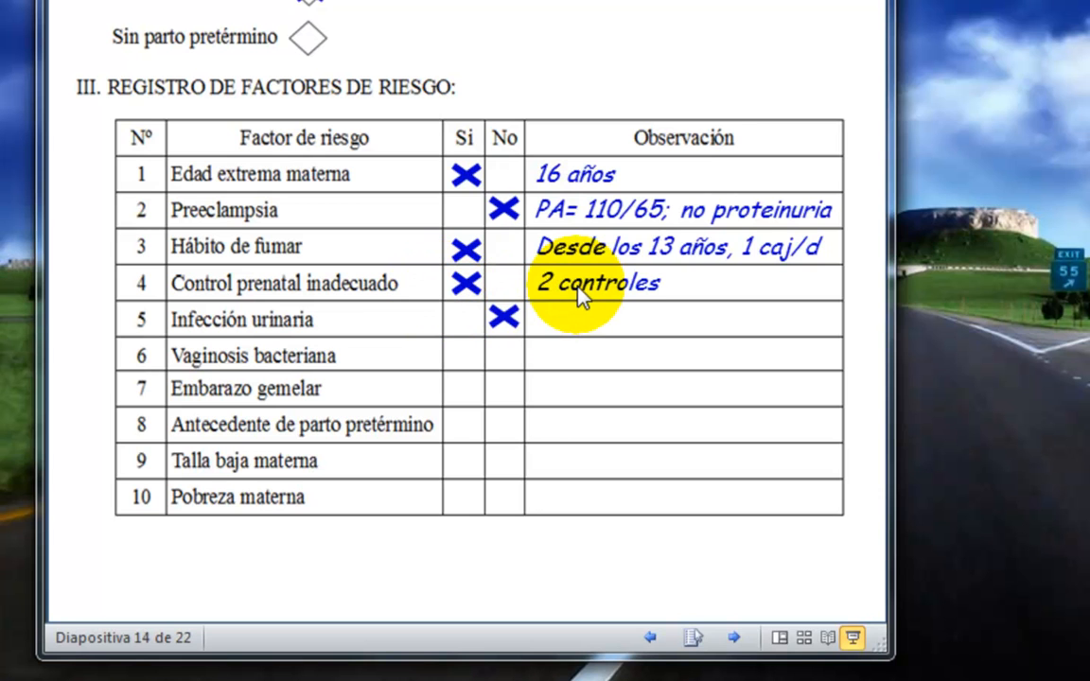
left_click(478, 331)
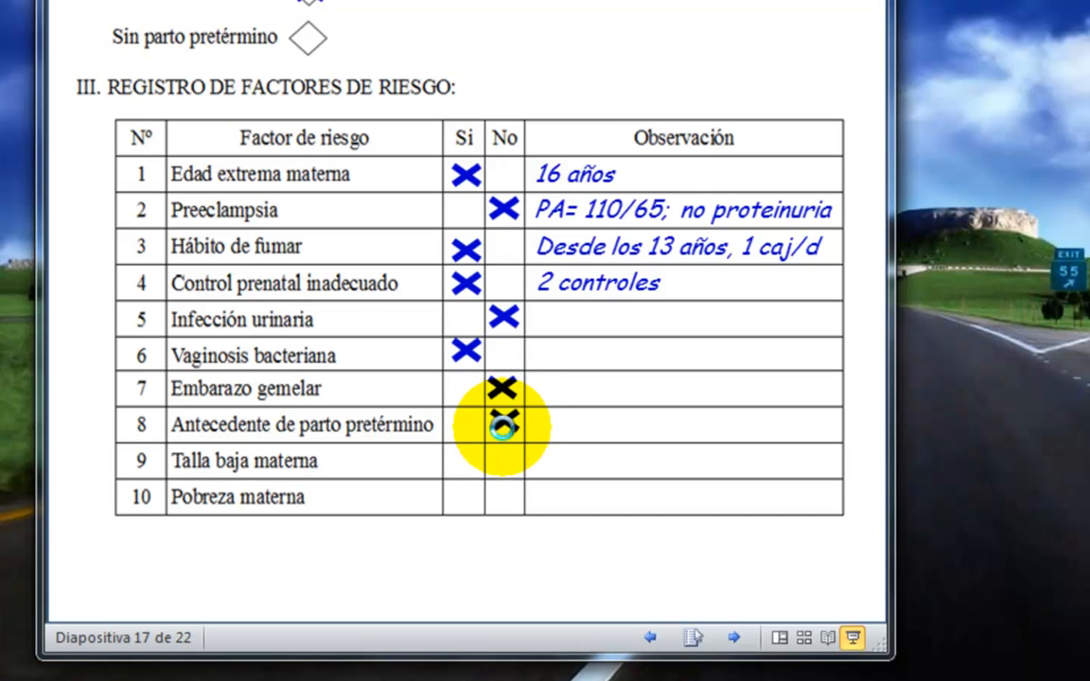
left_click(503, 427)
left_click(545, 474)
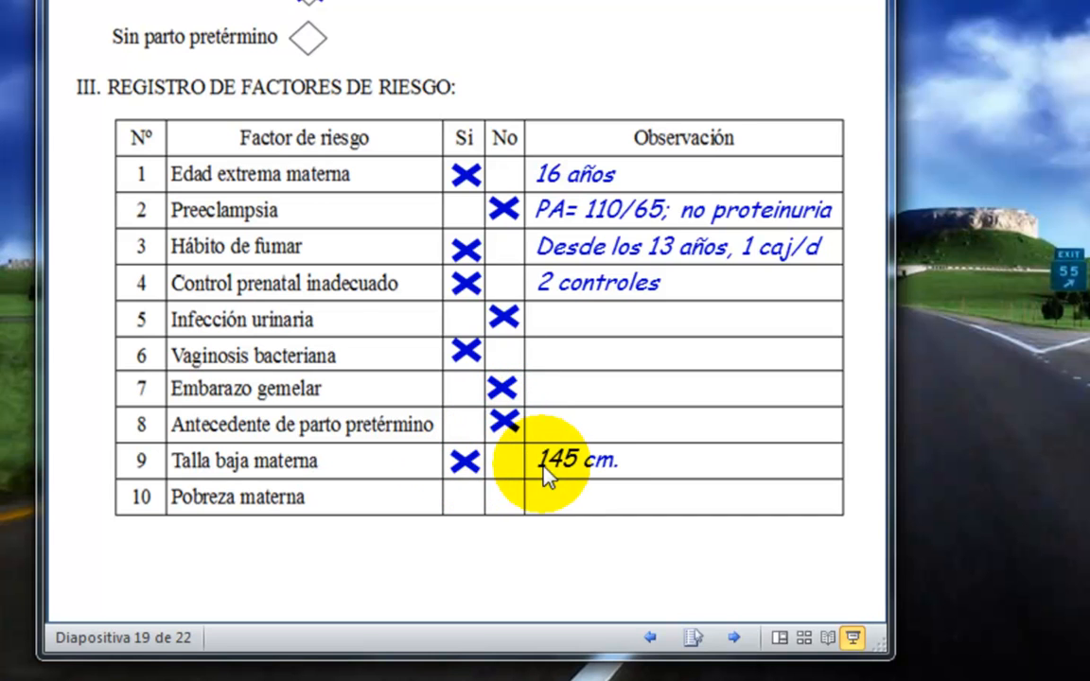
left_click(432, 469)
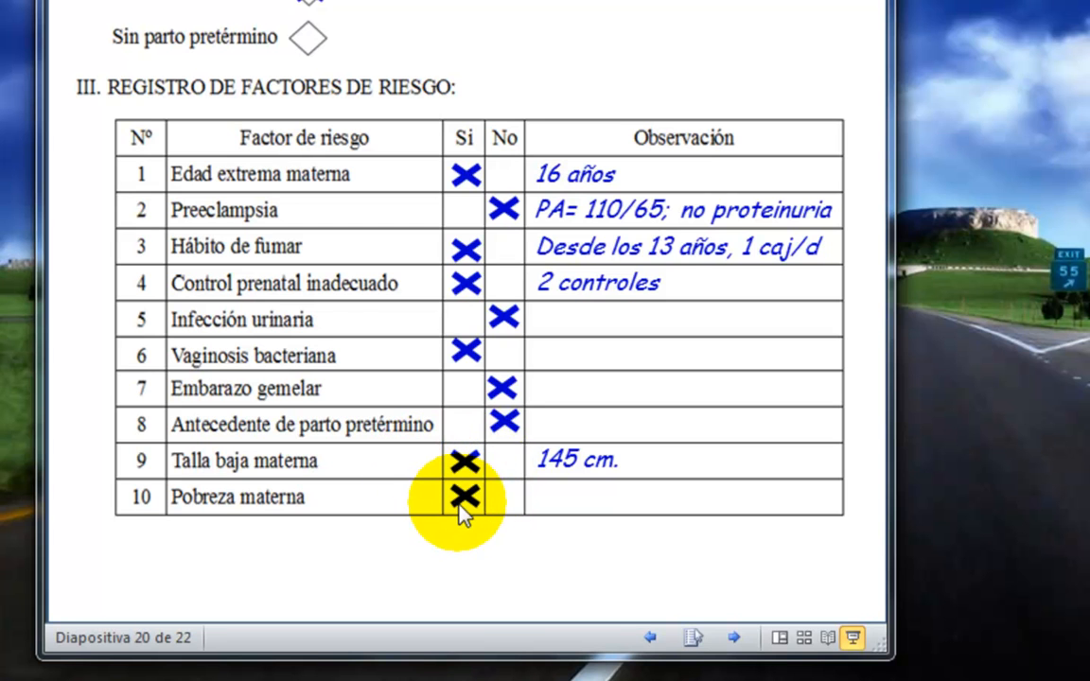
left_click(454, 499)
left_click(455, 503)
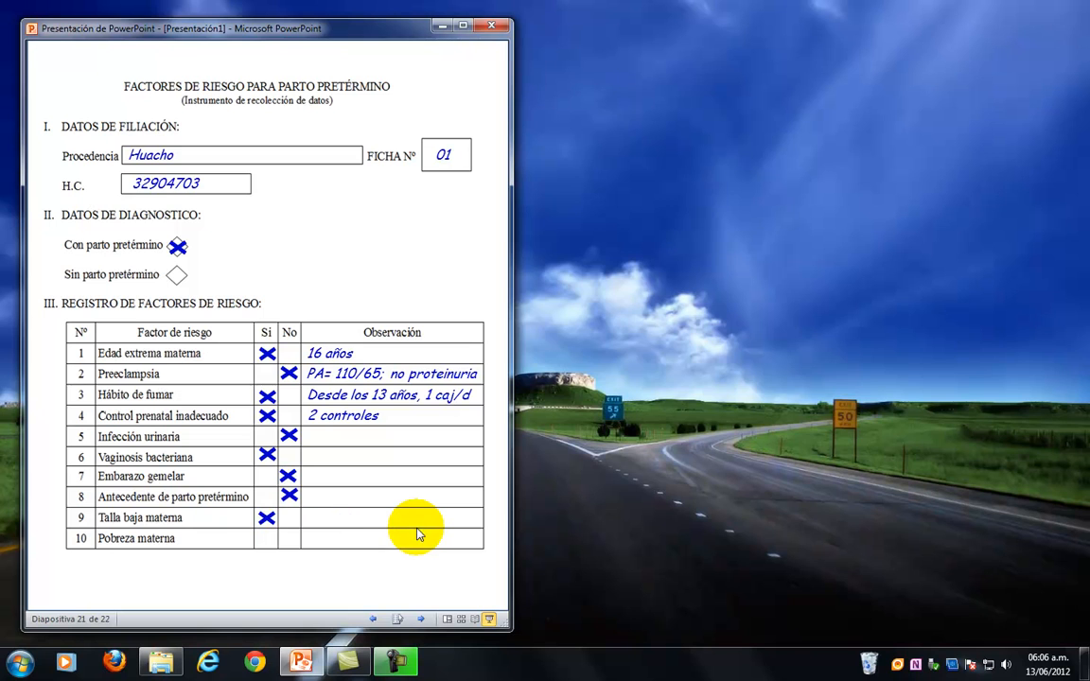
key("Left")
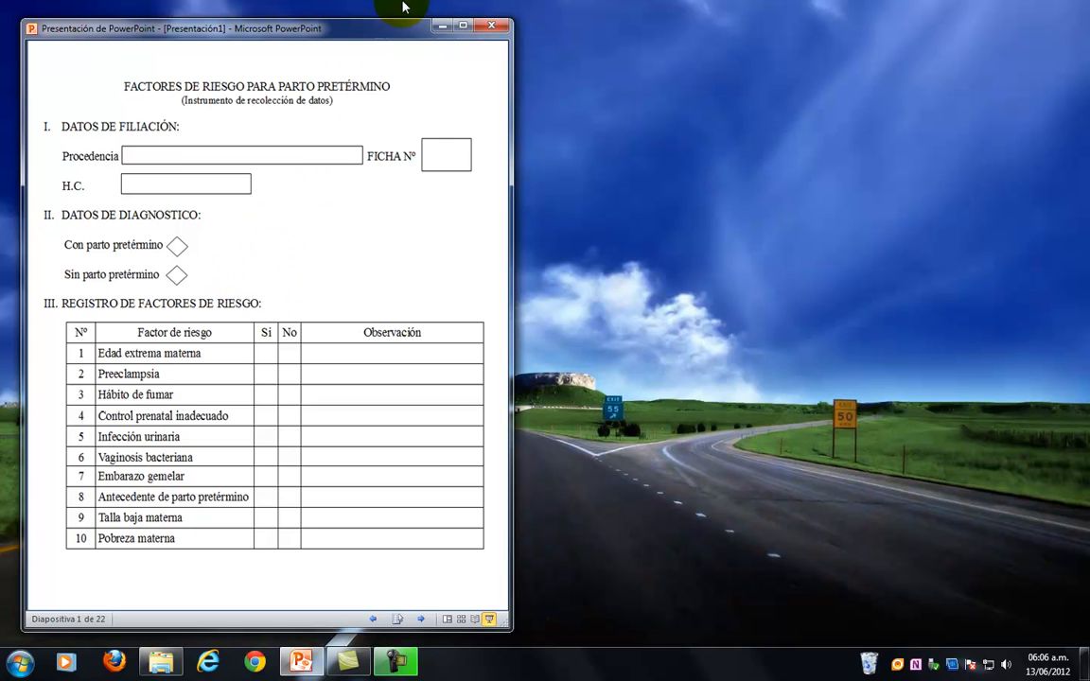
Open Microsoft Excel 2010, narrow its window and place it over the form just below the "DATOS DE DIAGNOSTICO" heading.
mouse_move(402, 5)
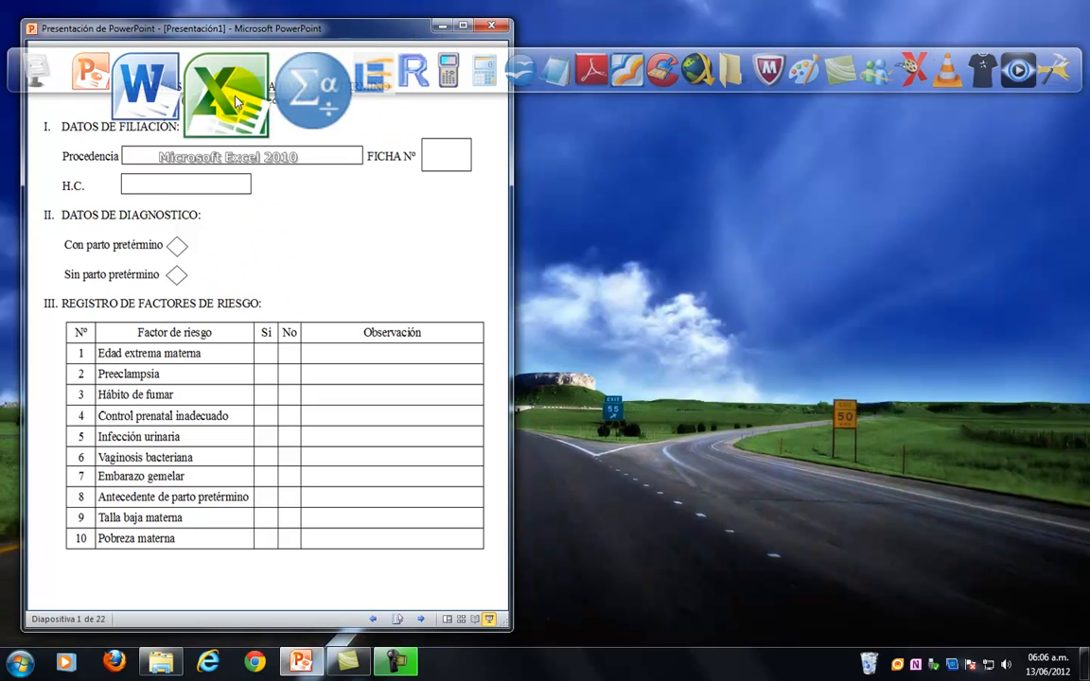
left_click(235, 102)
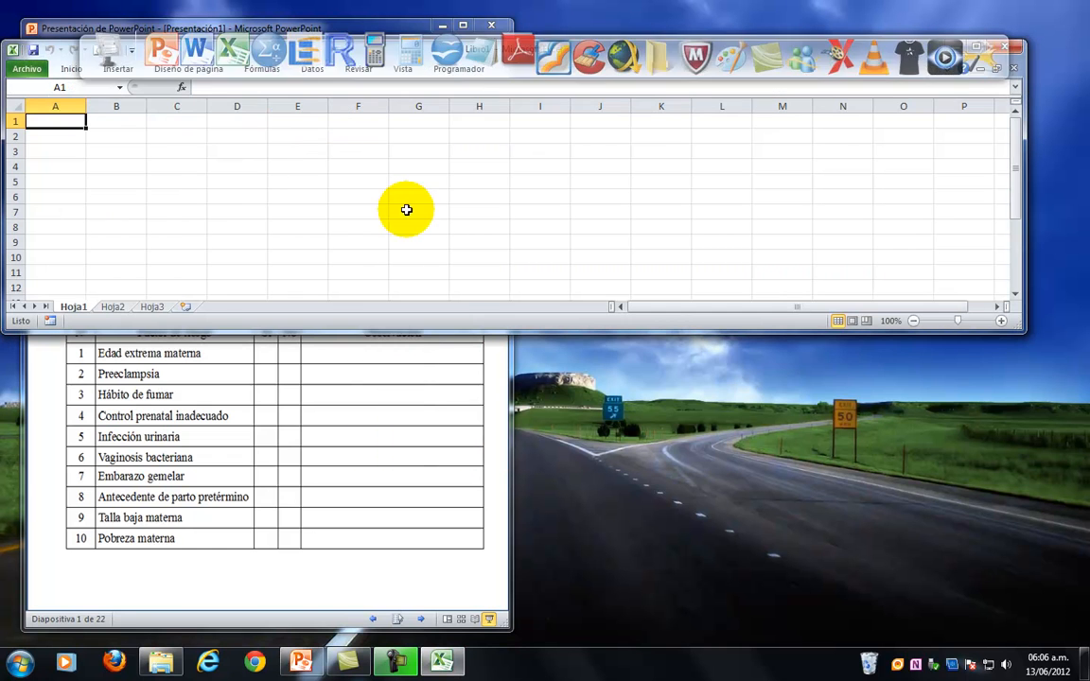
left_click_drag(433, 55, 478, 151)
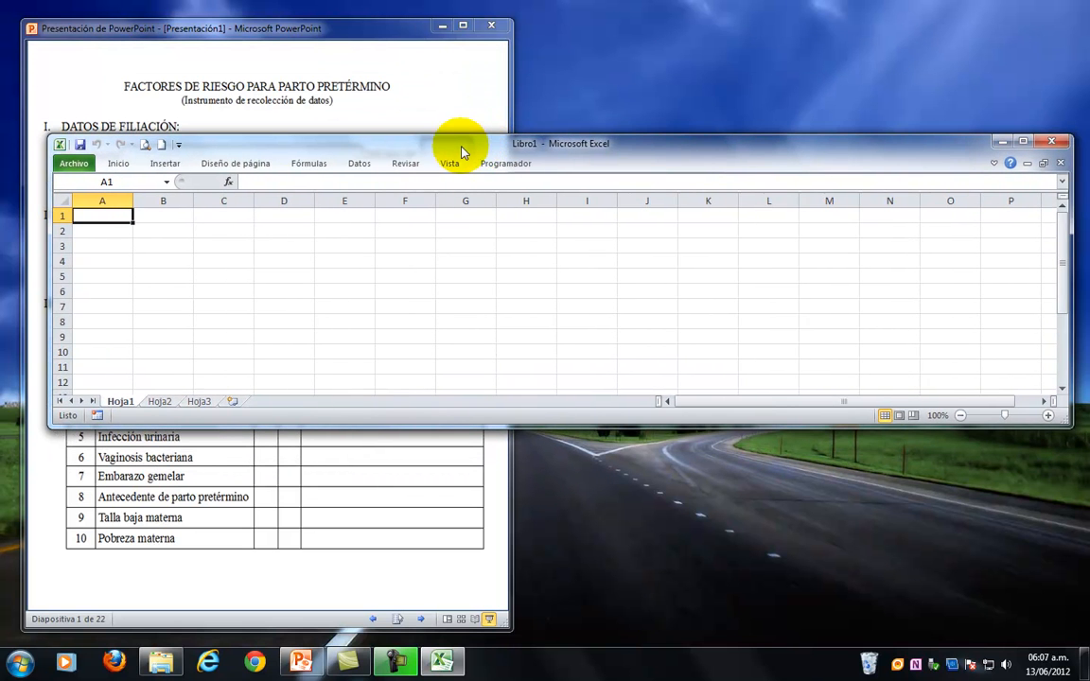
left_click_drag(51, 285, 245, 285)
left_click_drag(426, 153, 224, 253)
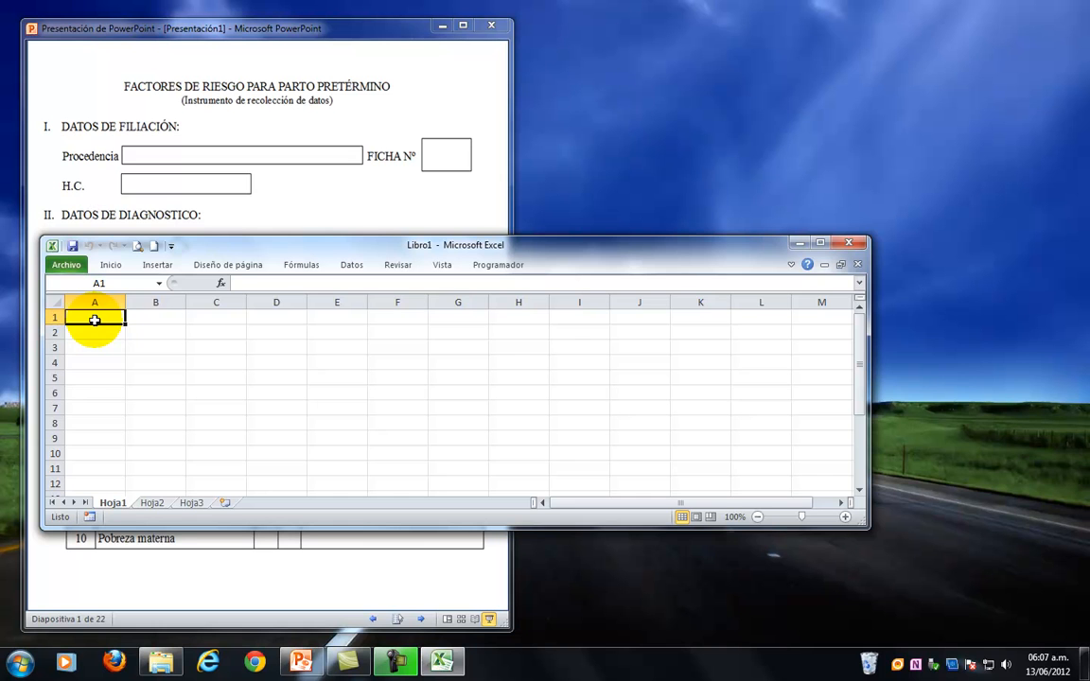
Enter the column headers Nº in A1 and PROCEDENCIA in B1.
type("Nº")
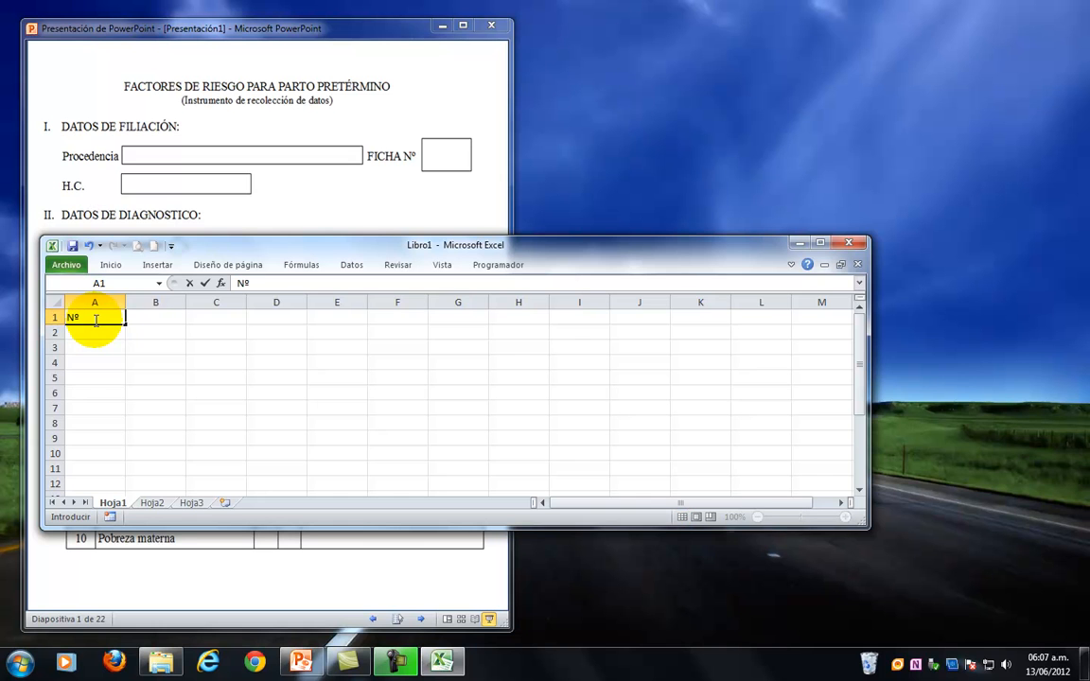
key("Tab")
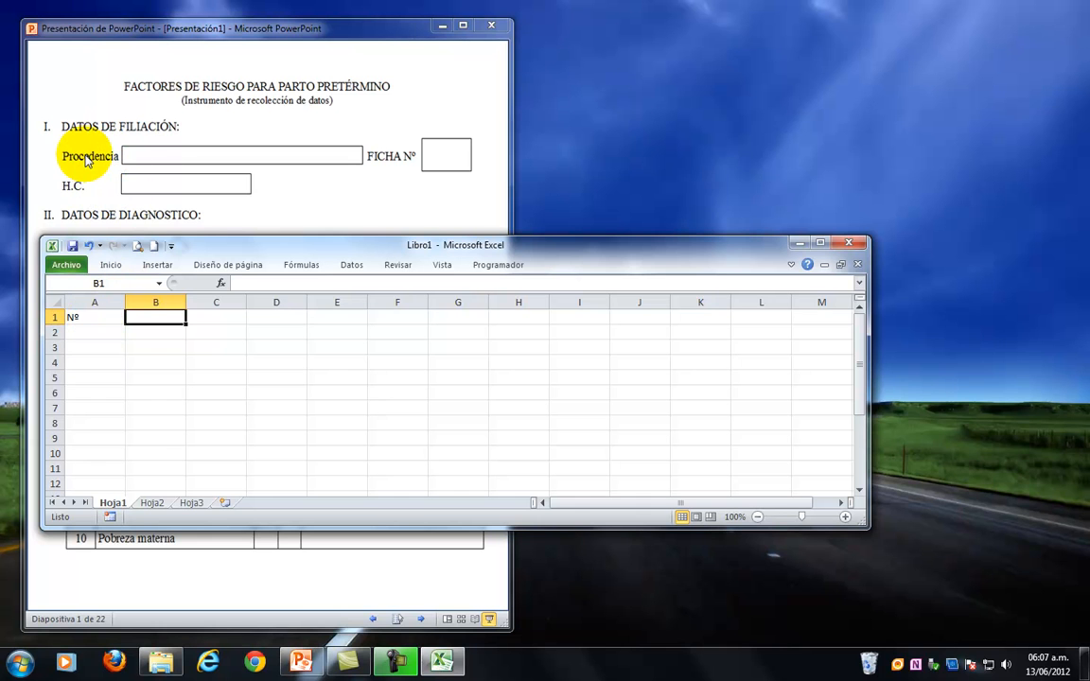
type("PROCED")
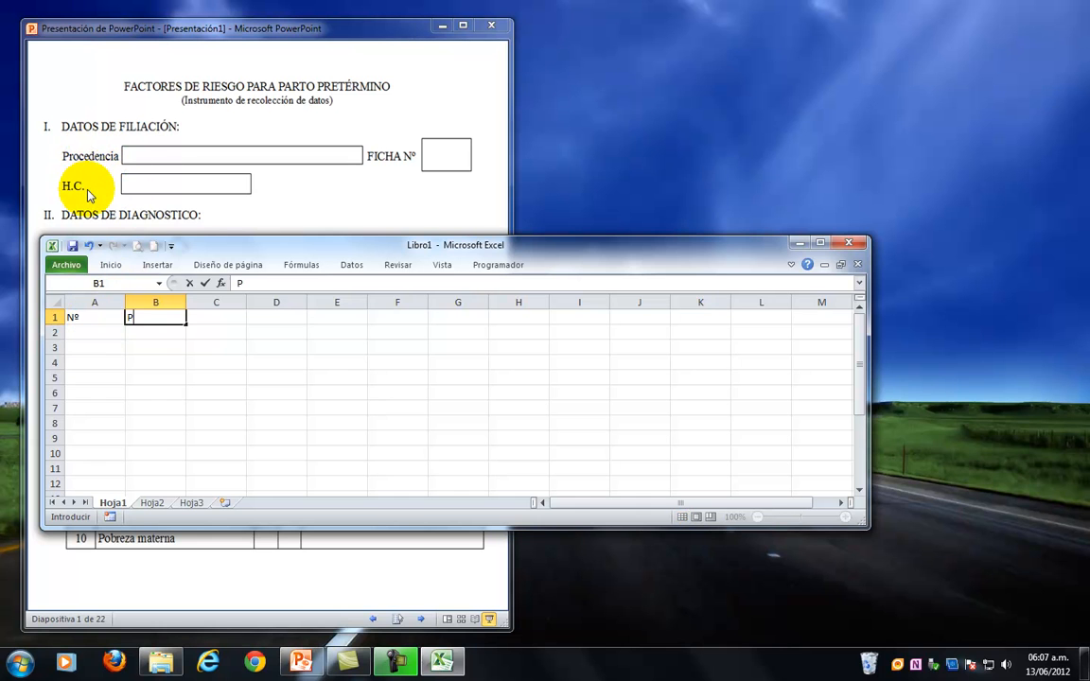
type("ENCIA")
key("Tab")
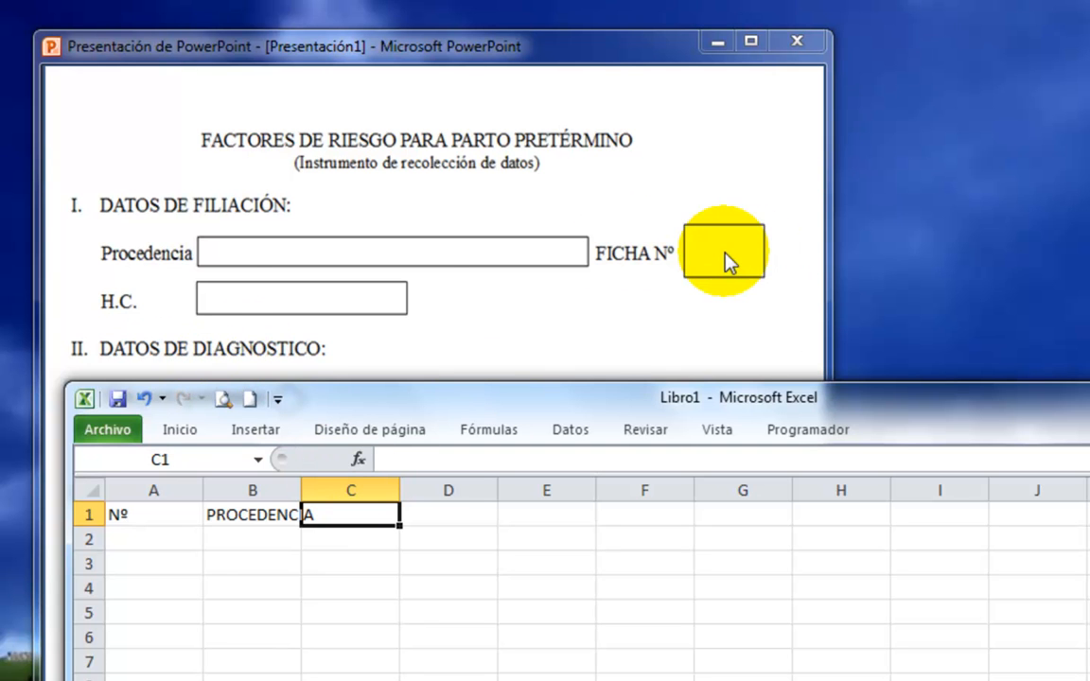
Move the Excel window clear of the form's diagnosis options and enter the header DIAGNOSTICO in C1.
left_click_drag(315, 390, 284, 483)
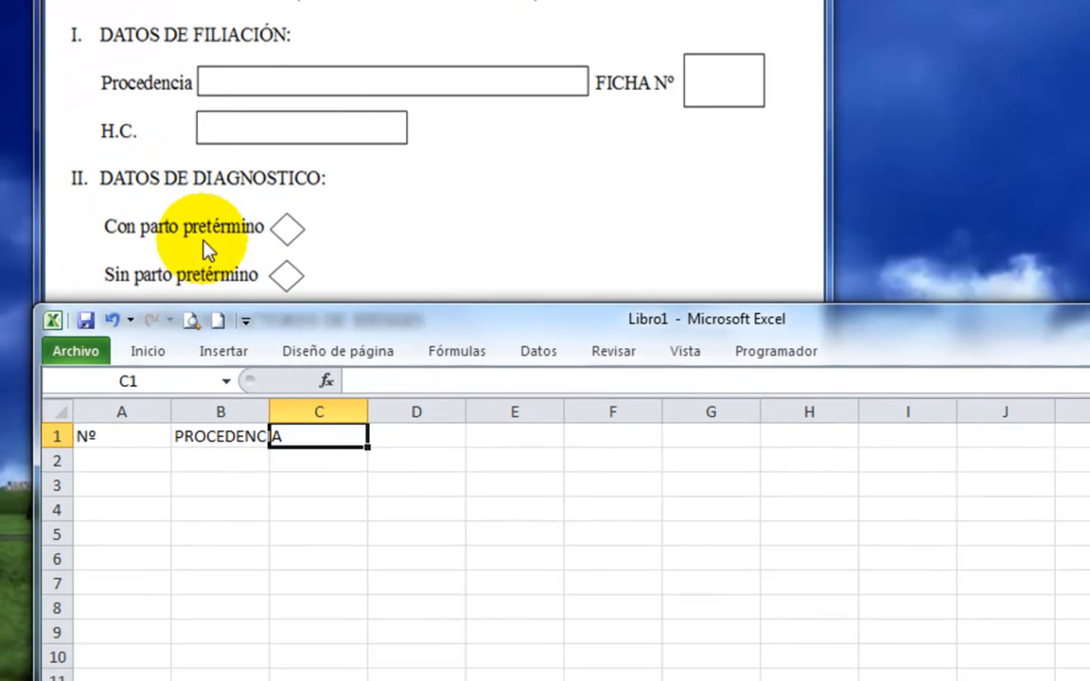
type("D")
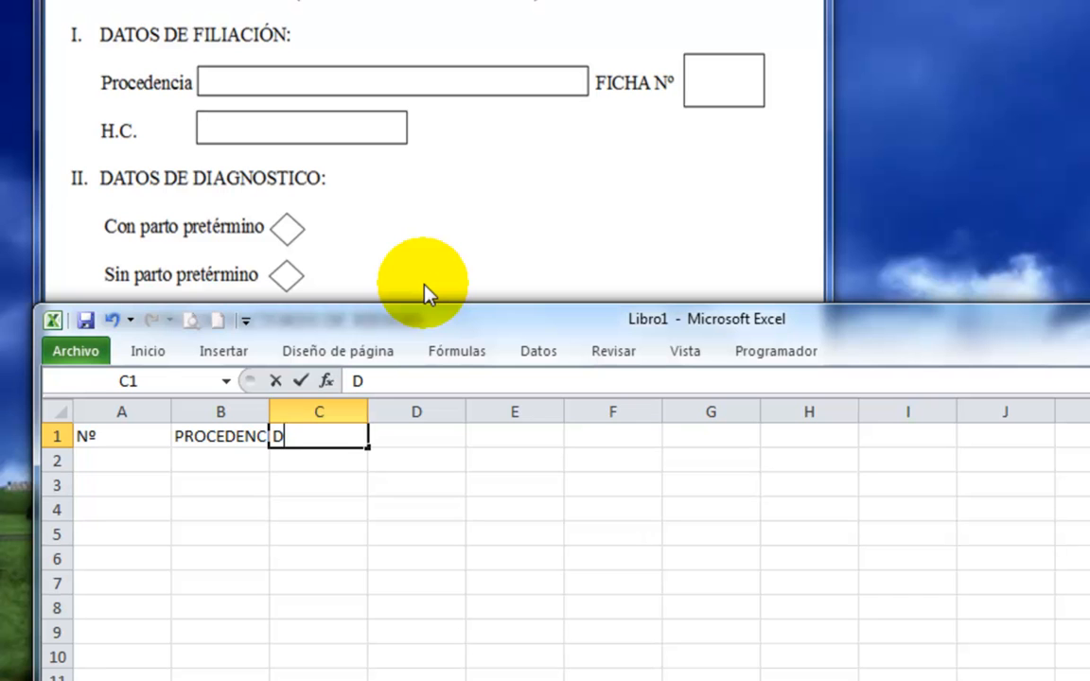
type("IAGNOSTICO")
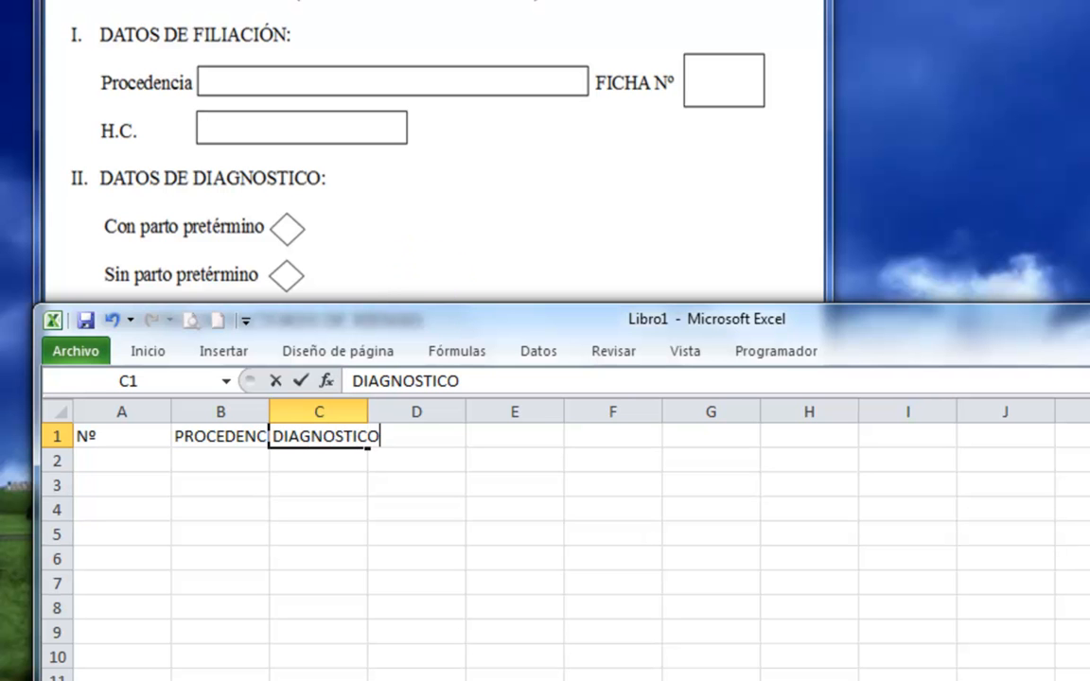
key("Tab")
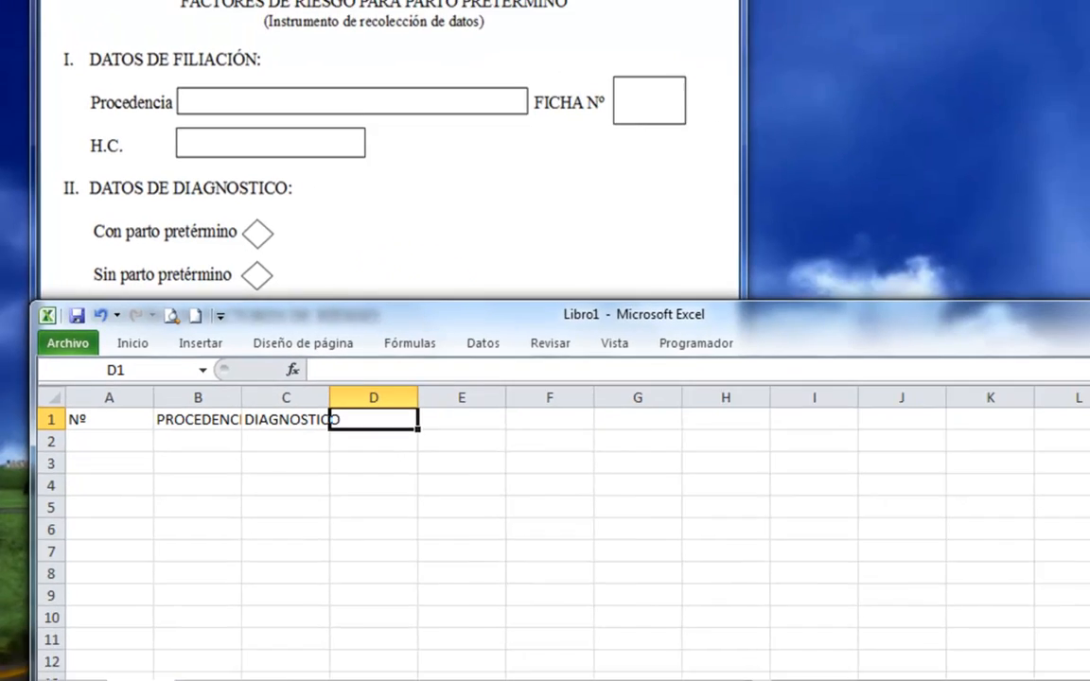
Move the Excel window clear of the form's risk factor names and enter the headers EDAD, PREECLAPSIA and FUMA in D1 to F1.
left_click_drag(157, 305, 430, 233)
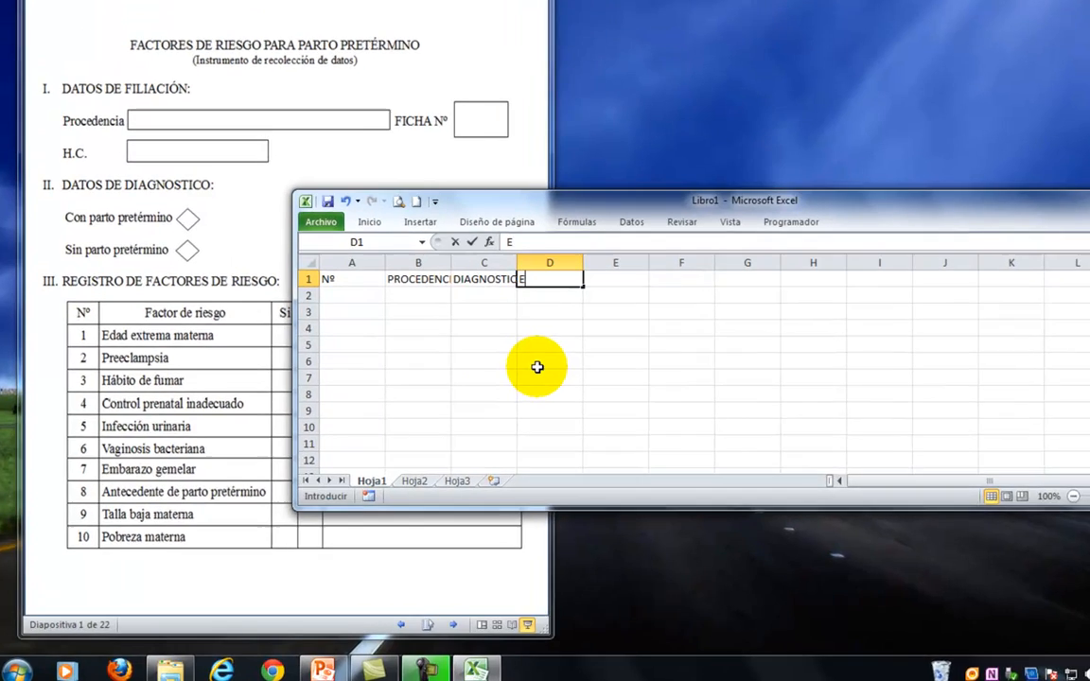
type("ED")
type("AD")
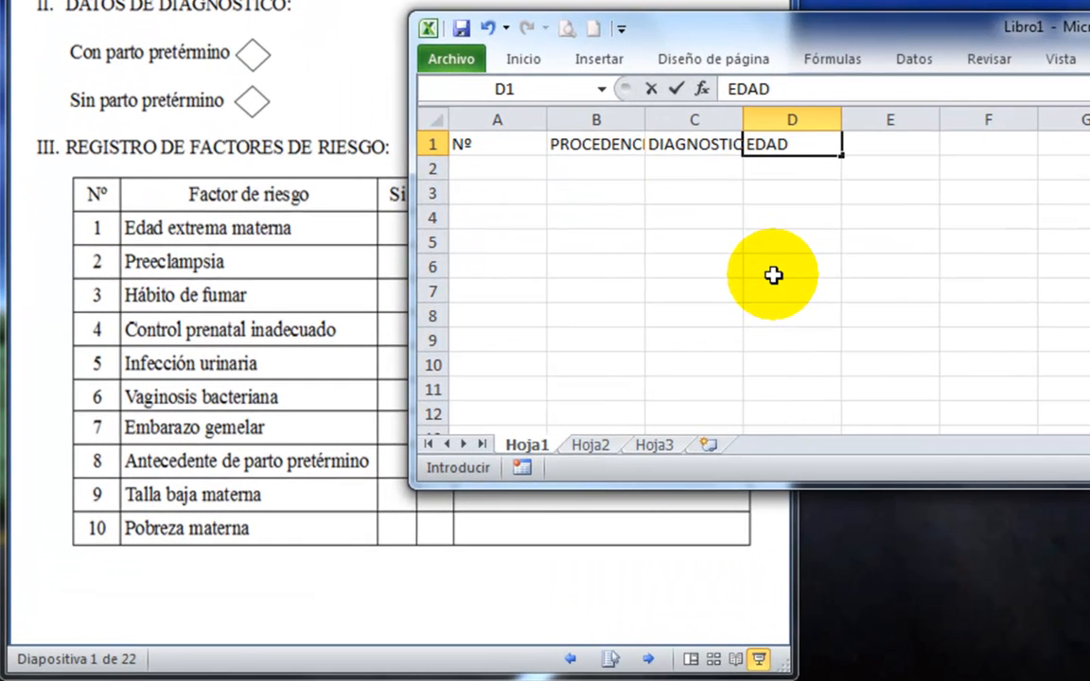
key("Tab")
type("P")
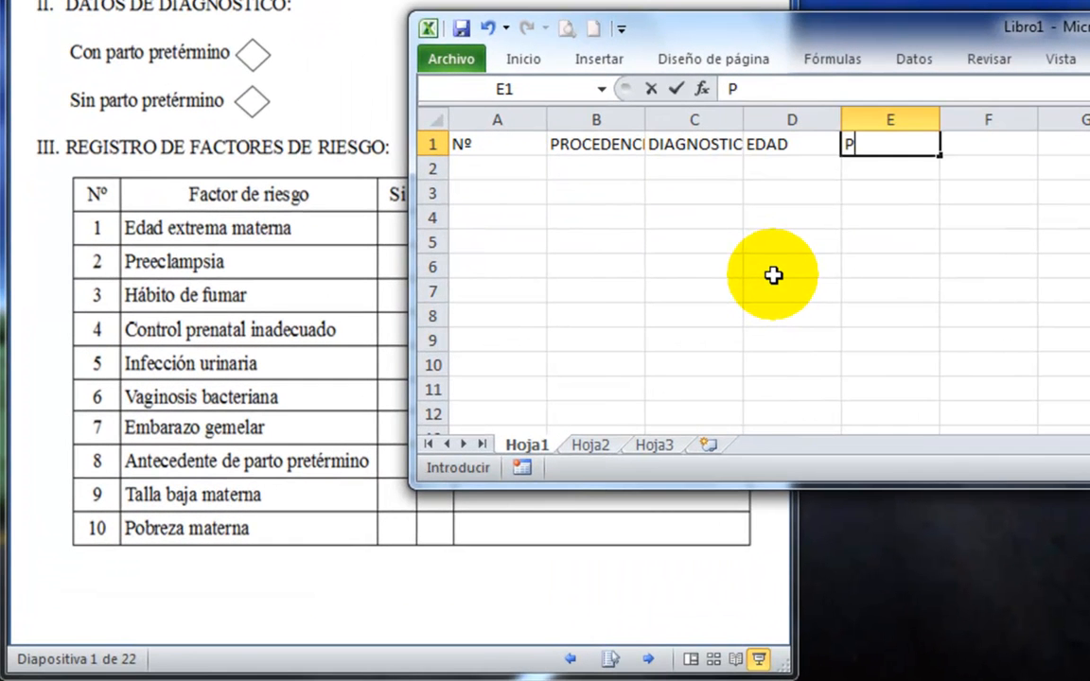
type("REECLAPSIA")
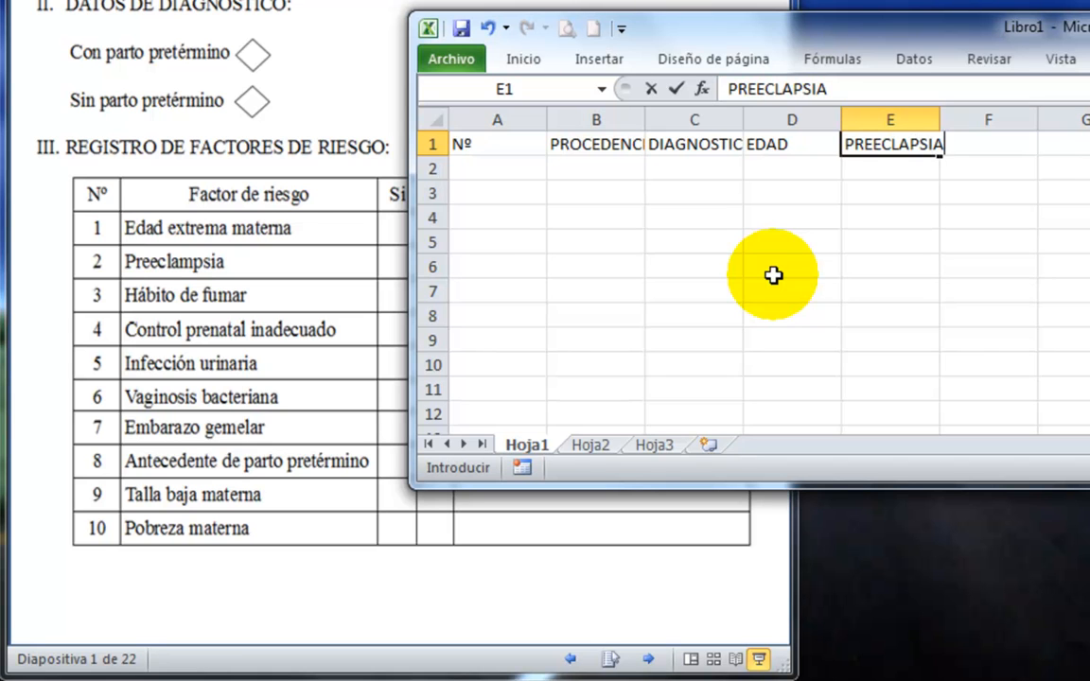
key("Tab")
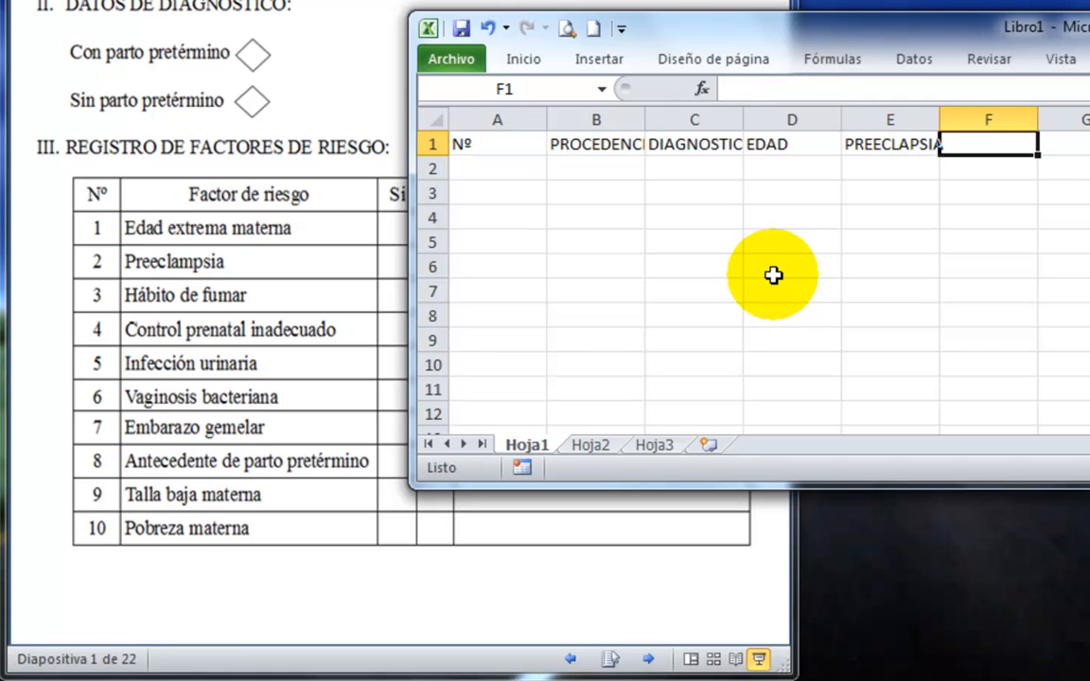
type("FUMA")
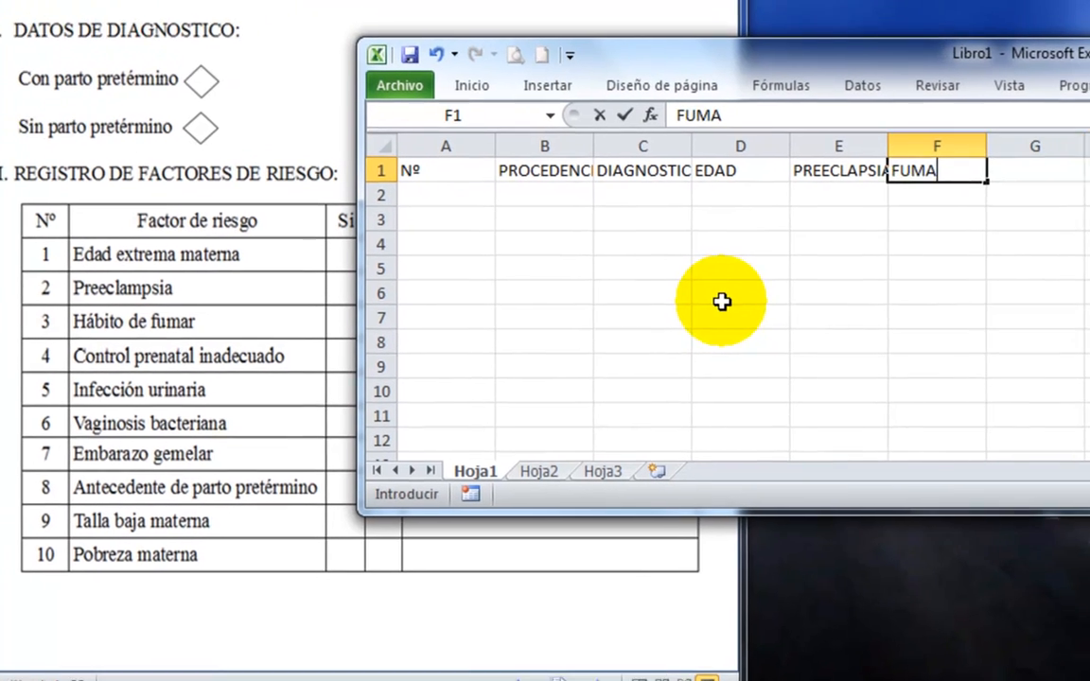
key("Tab")
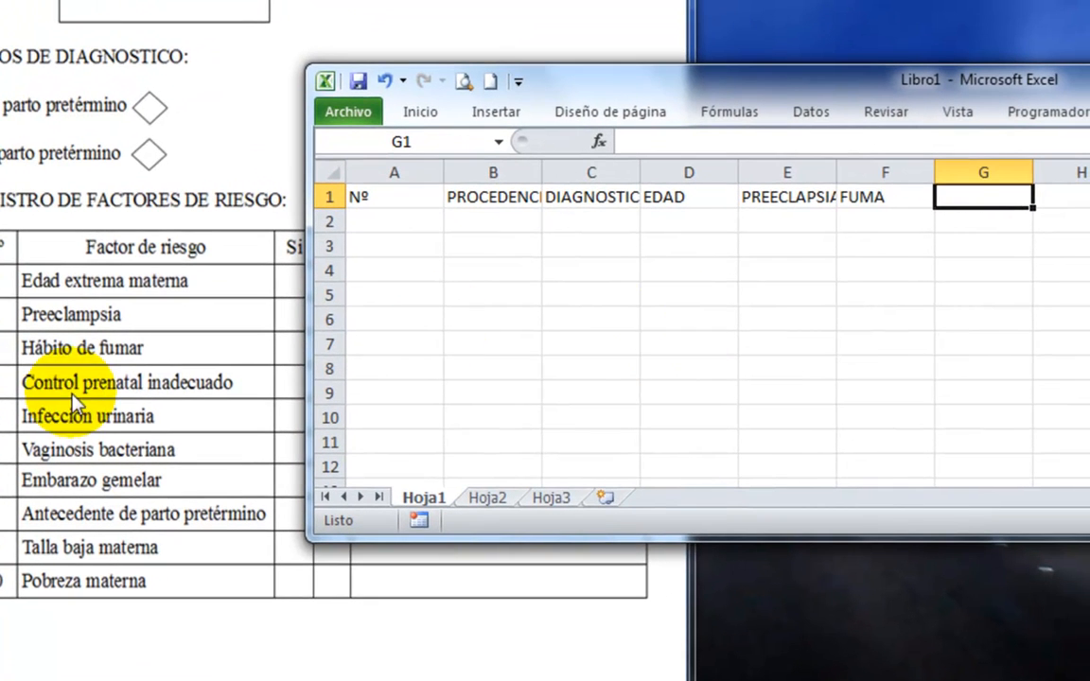
Enter the column headers CPN_INADEC in G1 and ITU in H1.
type("CP")
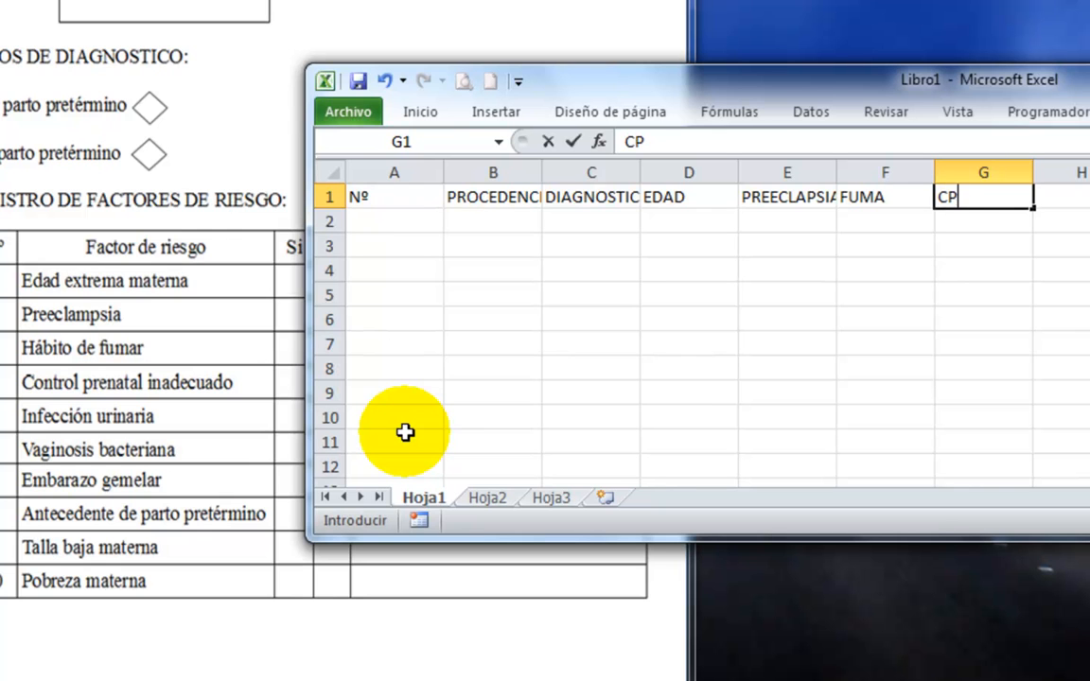
type("N_INADE")
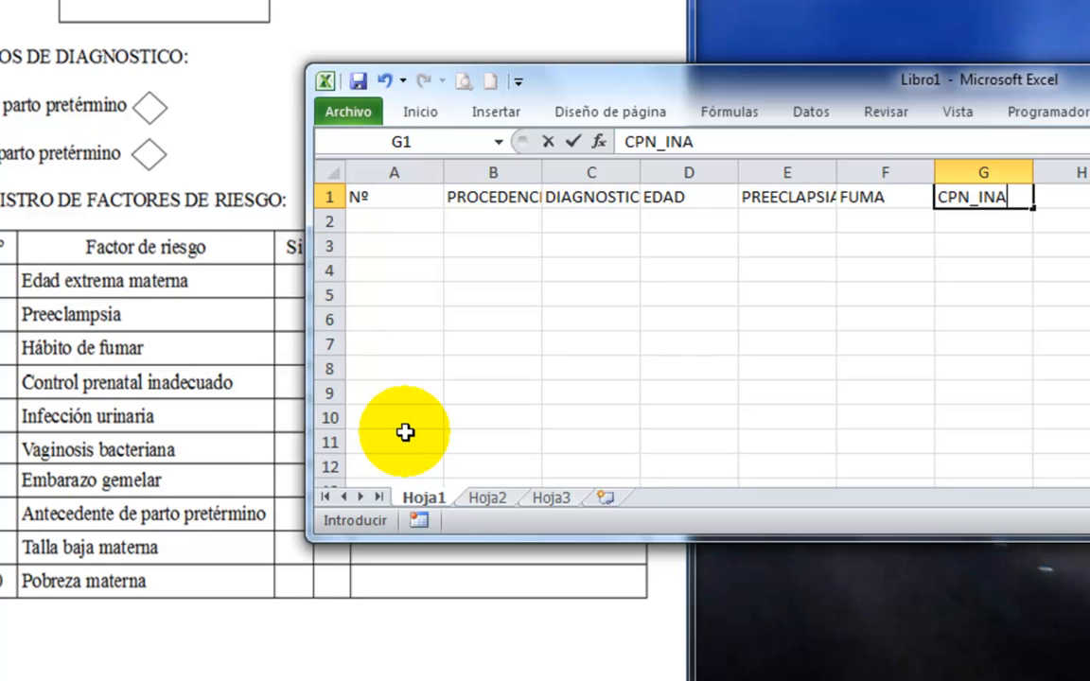
type("C")
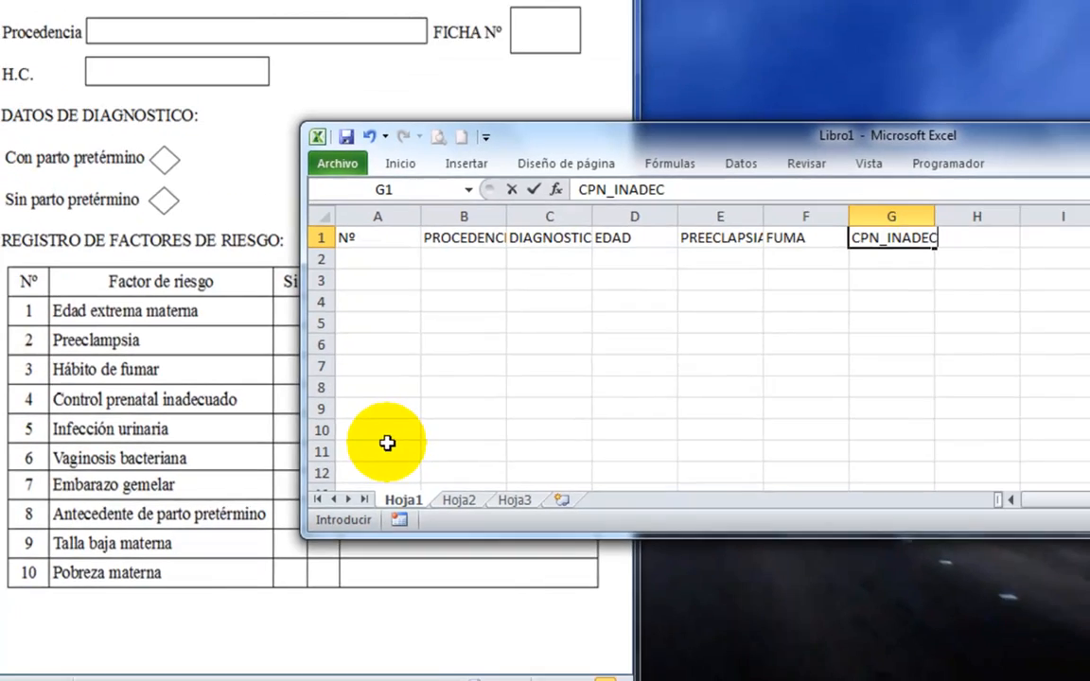
key("Tab")
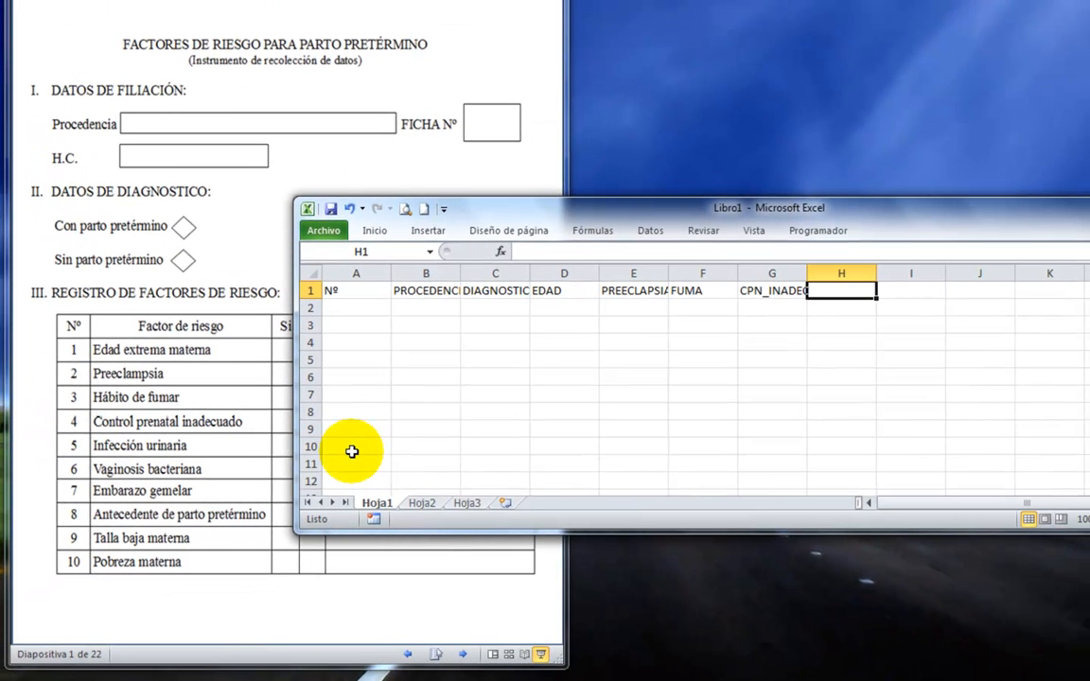
type("ITU")
key("Tab")
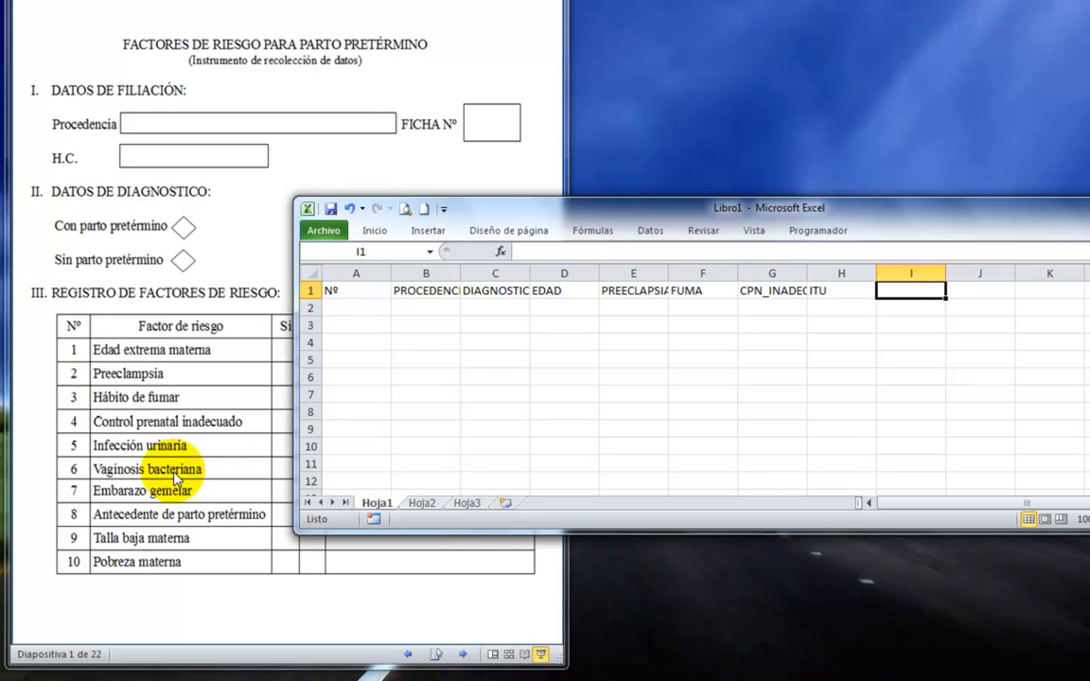
Enter the column headers VAG_BACT in I1 and EMB_GEM in J1.
type("VAG")
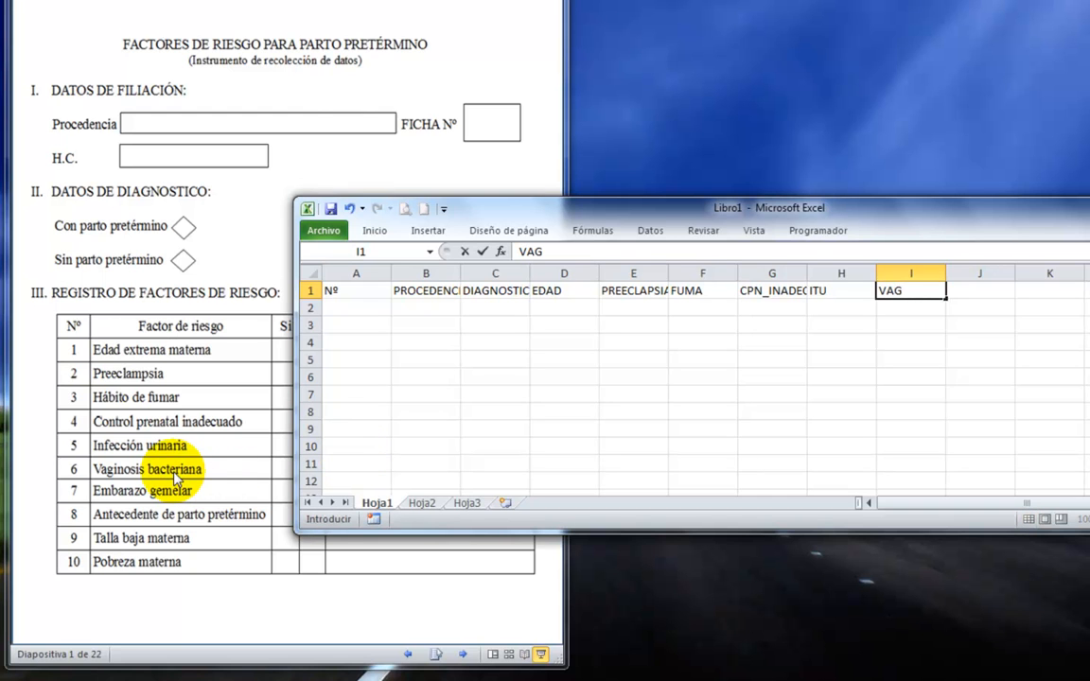
type("_BACT")
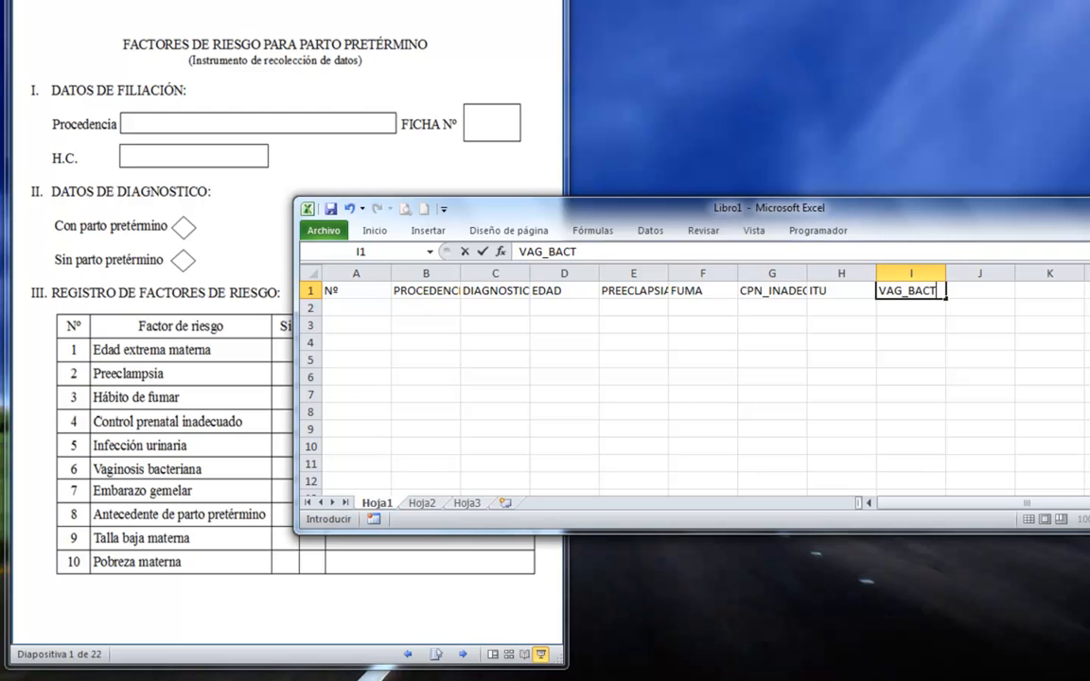
key("Tab")
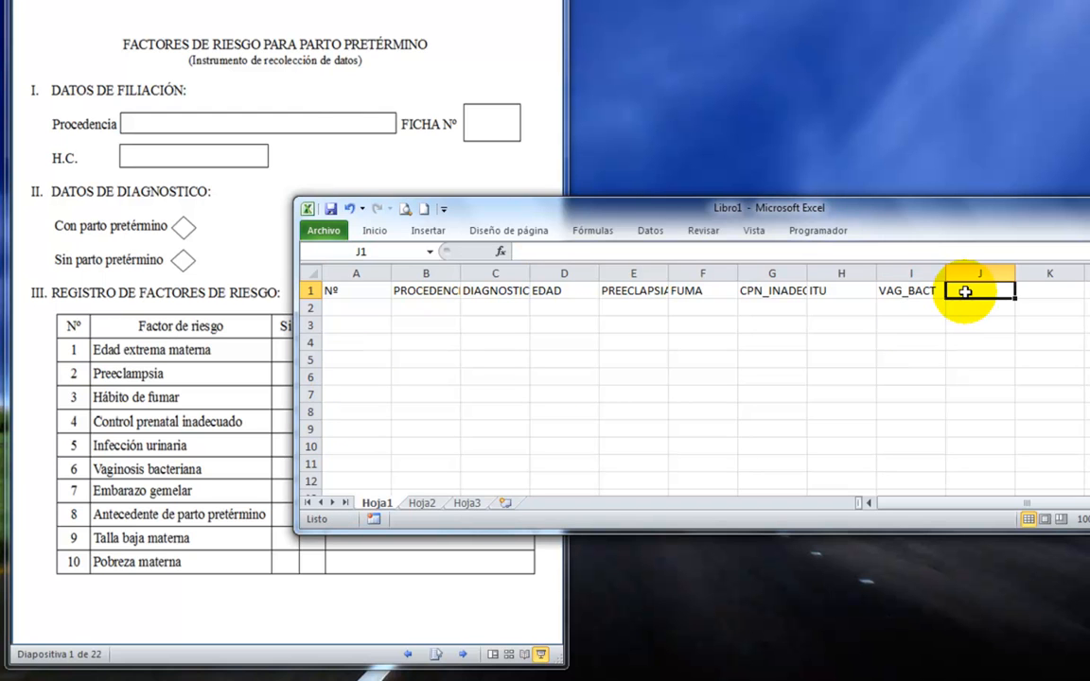
type("EMB")
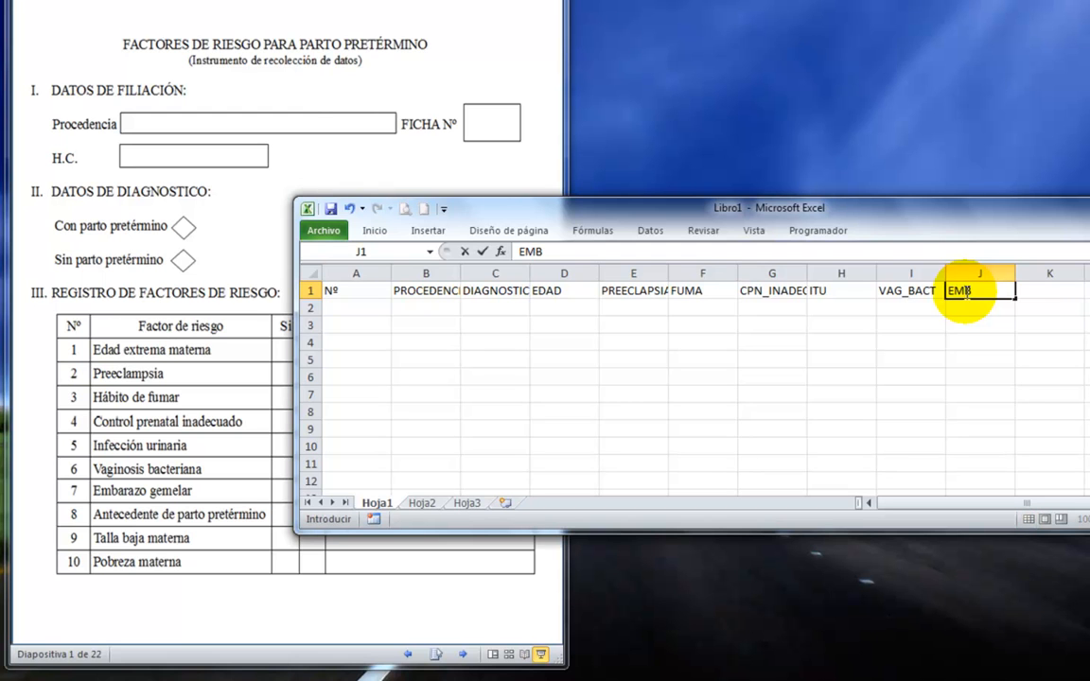
type("_GEME")
key("Tab")
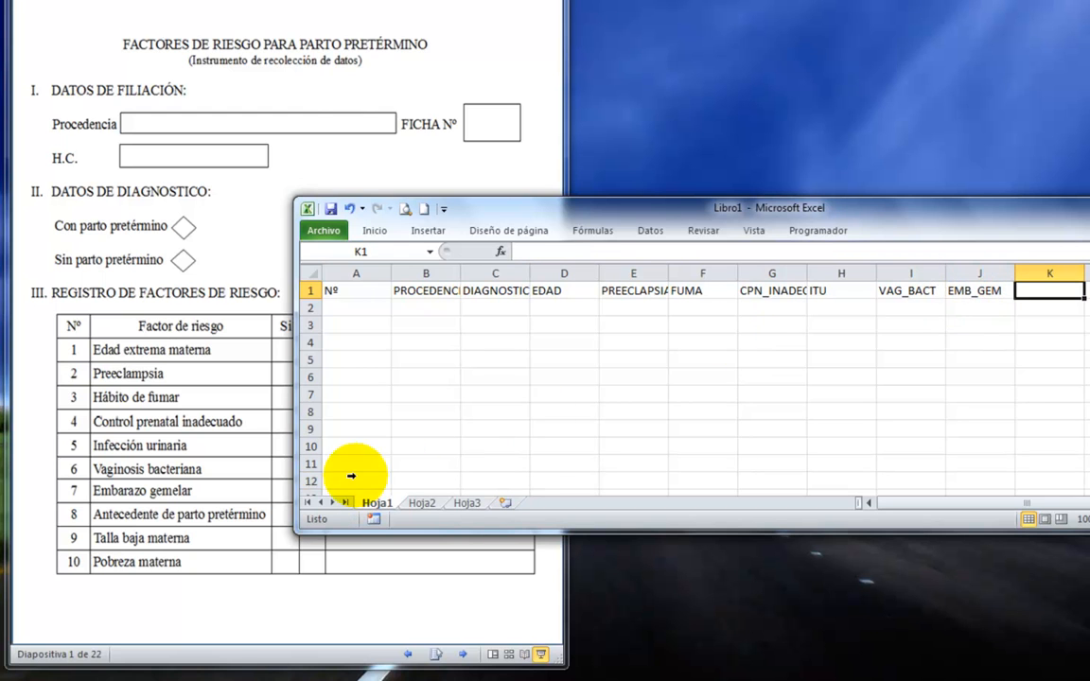
Enter the column headers ANT_PPT, TALLA and POBREZA in K1 to M1.
type("ANT_PPT")
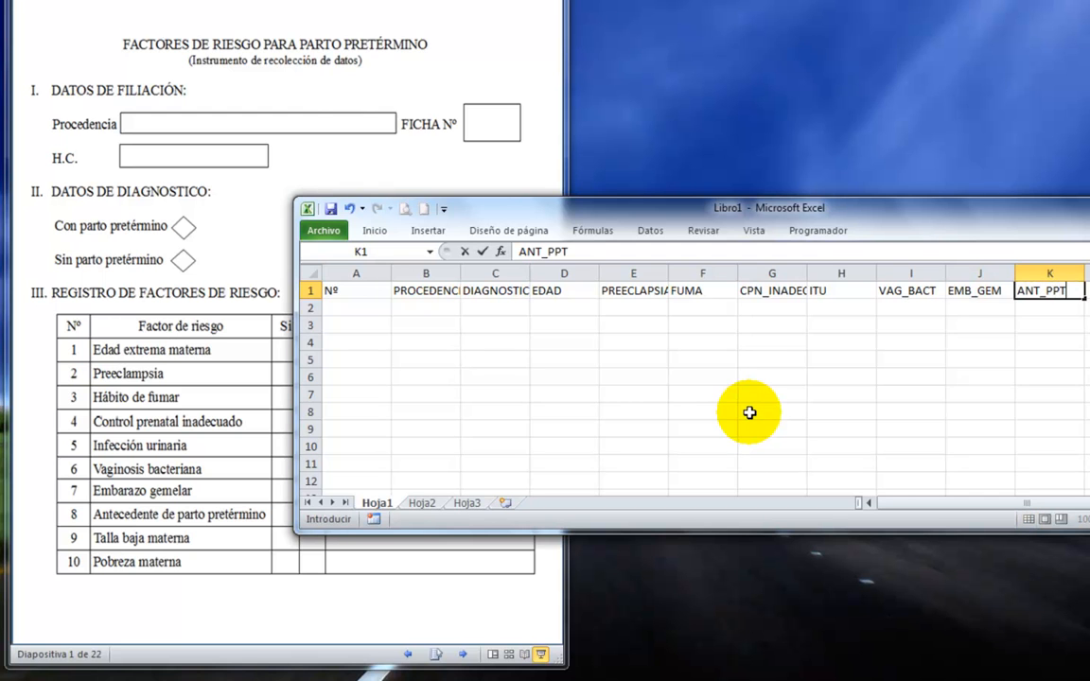
key("Tab")
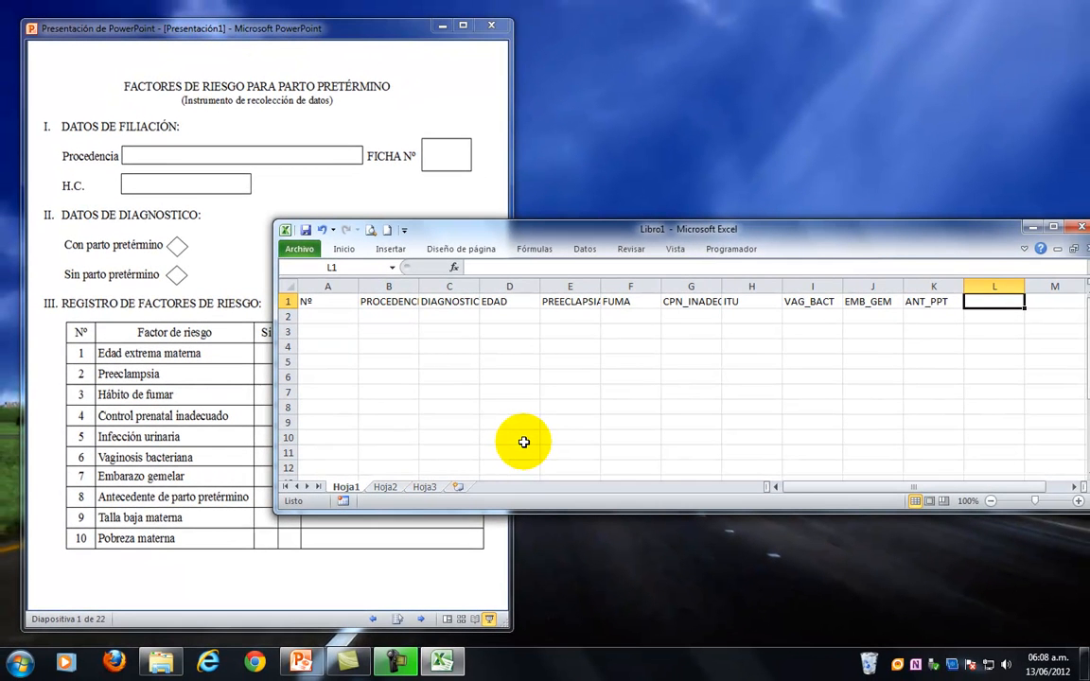
type("TALLA")
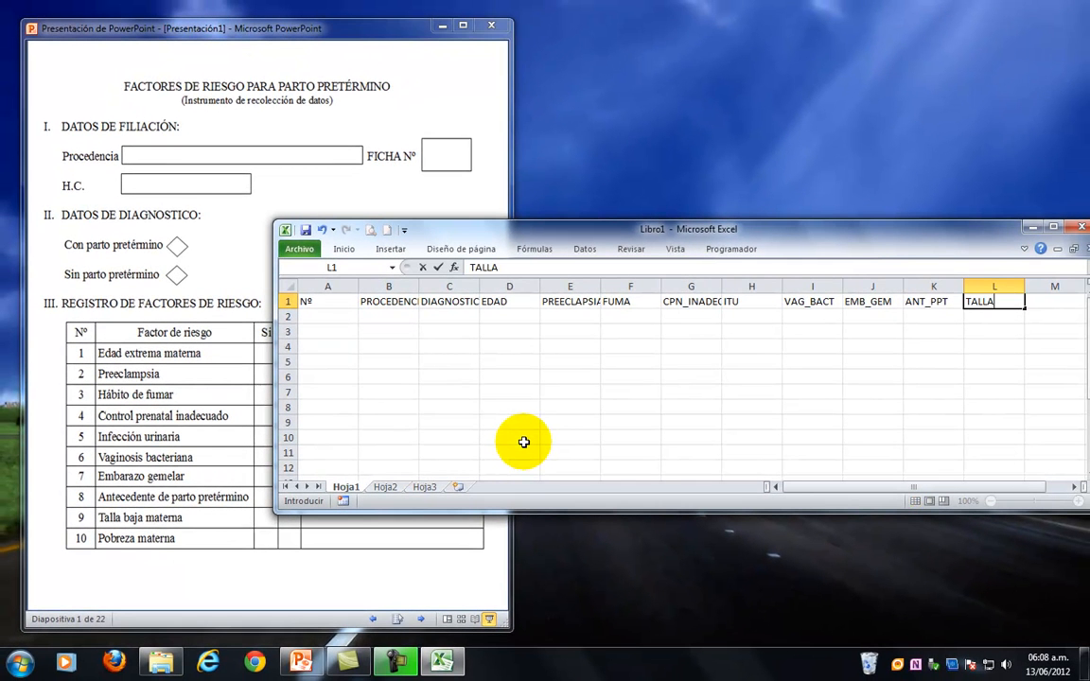
key("Tab")
type("POBRE")
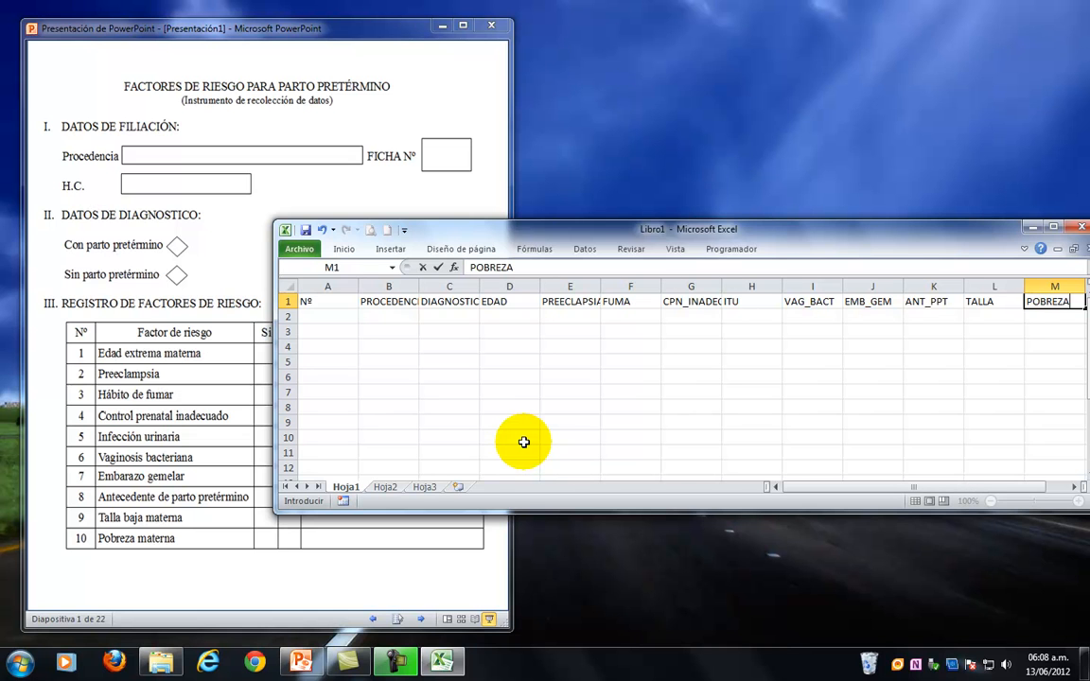
type("ZA")
key("Return")
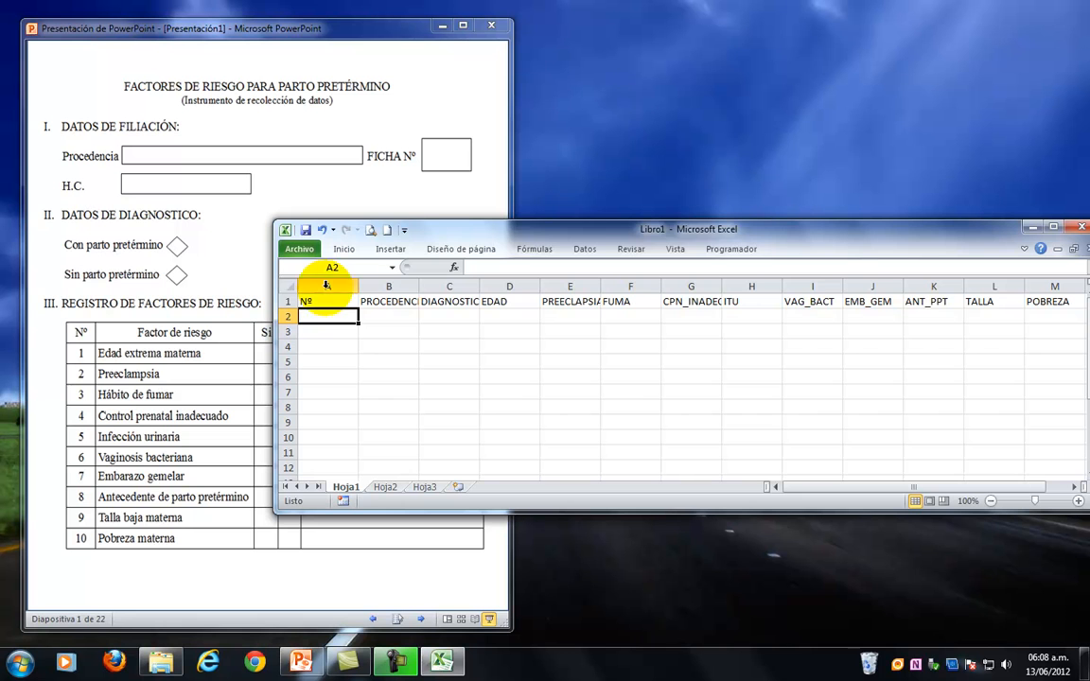
Move the Excel window clear of the form and advance the PowerPoint slideshow to the completely filled-in form 01 on slide 21.
left_click_drag(475, 237, 698, 202)
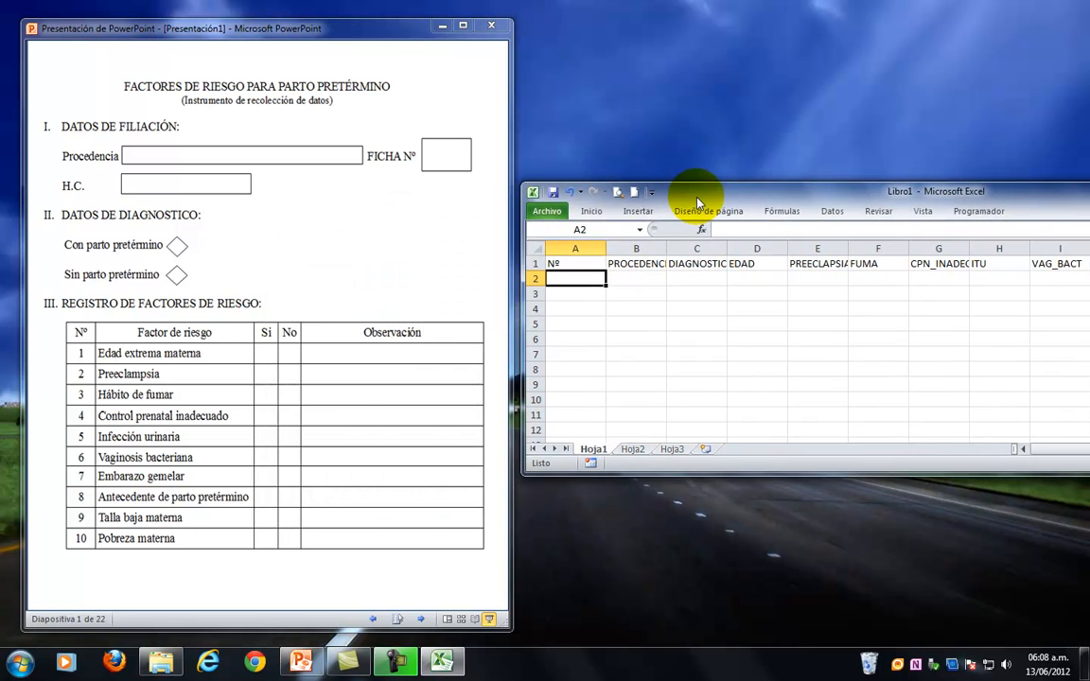
left_click(370, 208)
left_click(369, 208)
left_click(369, 213)
left_click(369, 213)
left_click(369, 213)
left_click(369, 213)
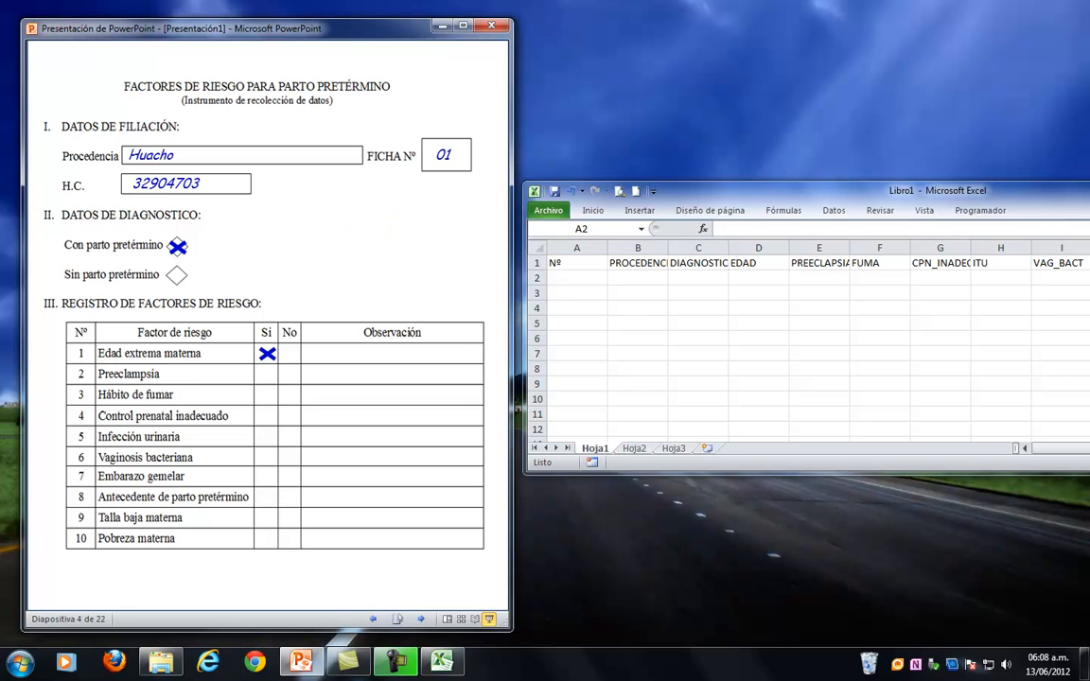
left_click(370, 213)
left_click(369, 213)
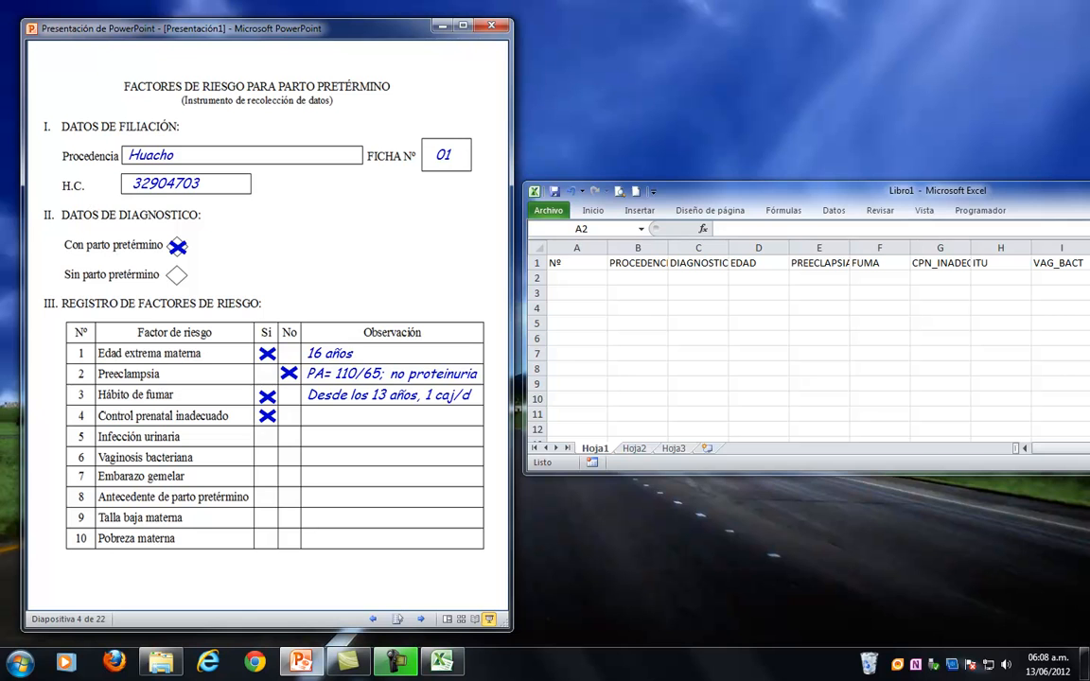
key("Right")
key("Right")
key("Right")
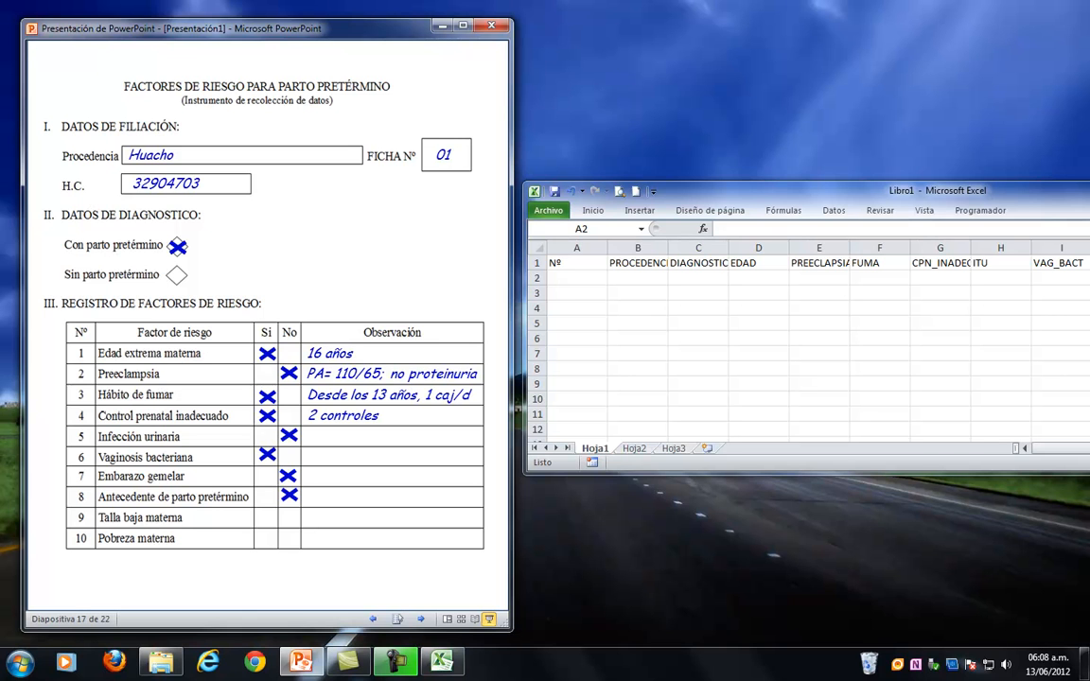
key("Right")
key("Right")
key("Right")
key("Right")
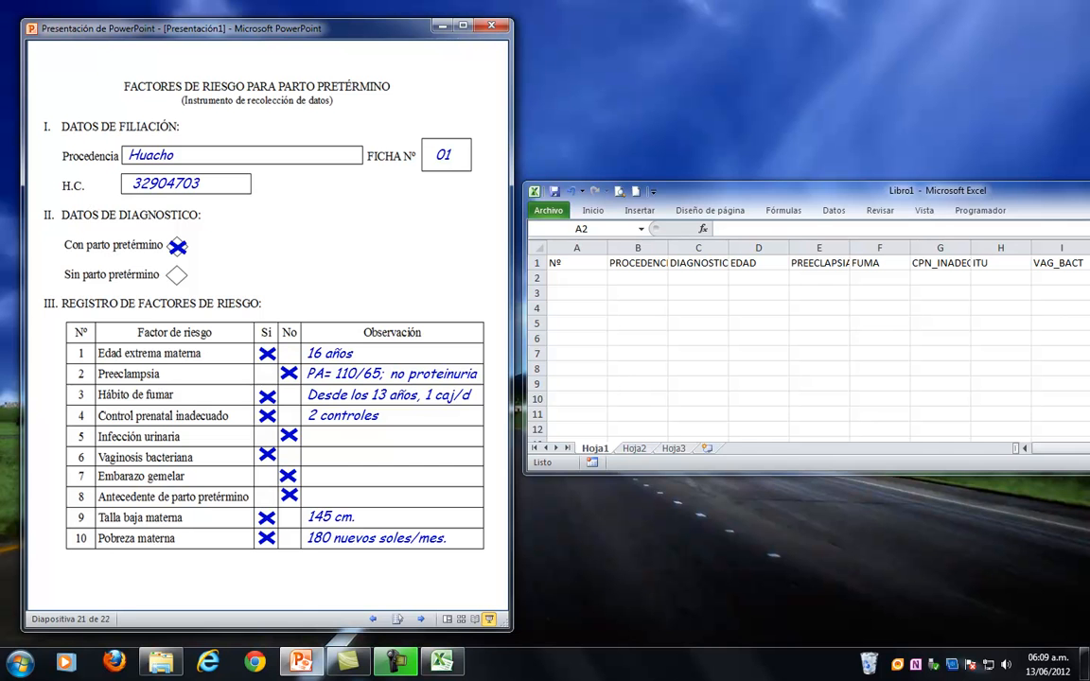
Start the record for form 01 in row 2 with 1 in A2, Huacho in B2 and PPT in C2.
left_click(576, 276)
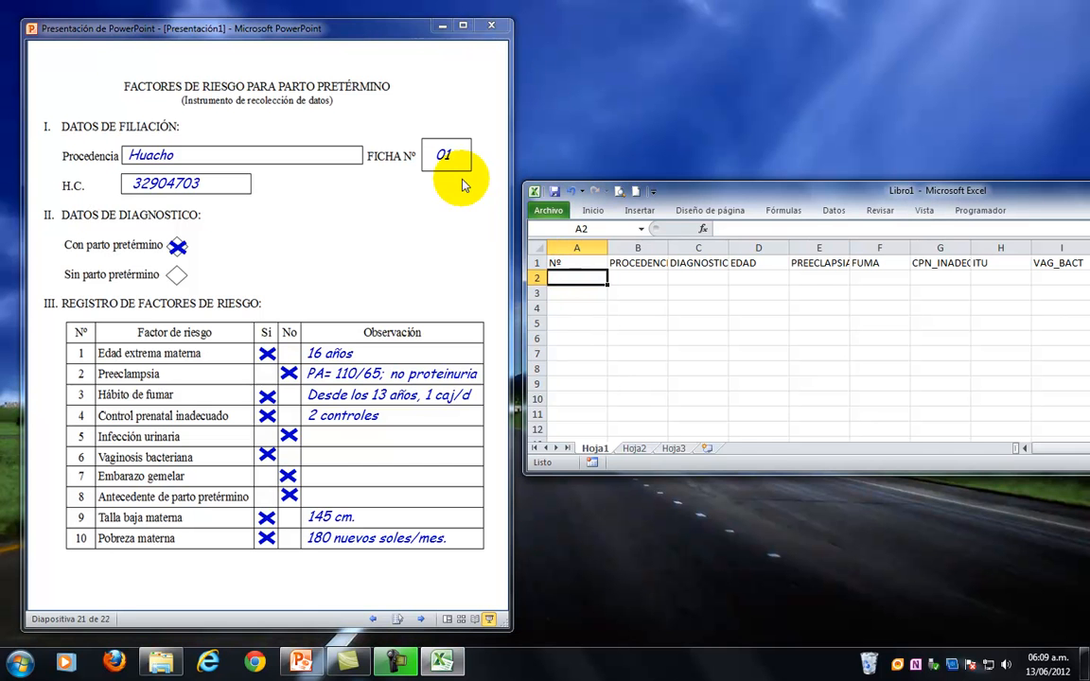
type("1")
left_click(637, 278)
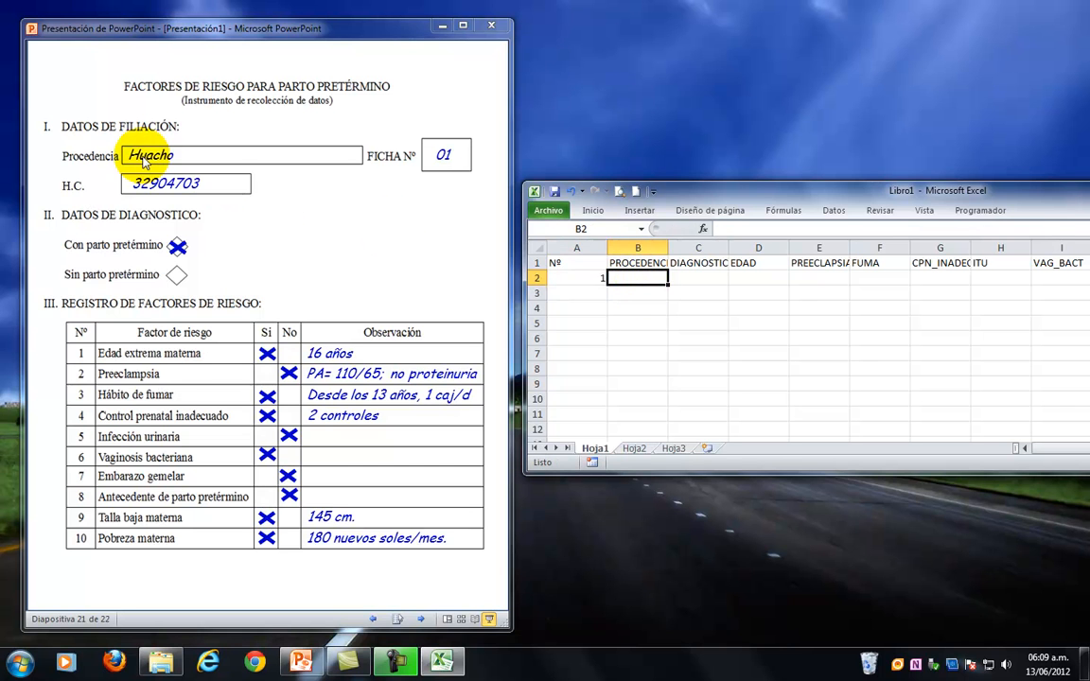
type("Huacho")
key("Tab")
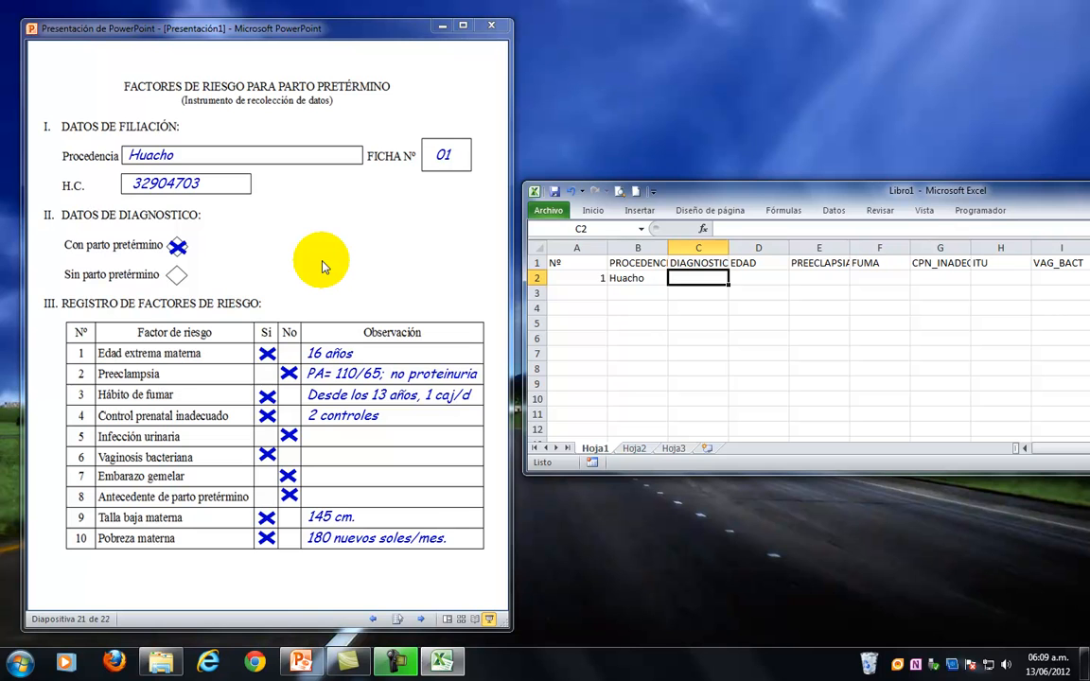
type("PPT")
key("Tab")
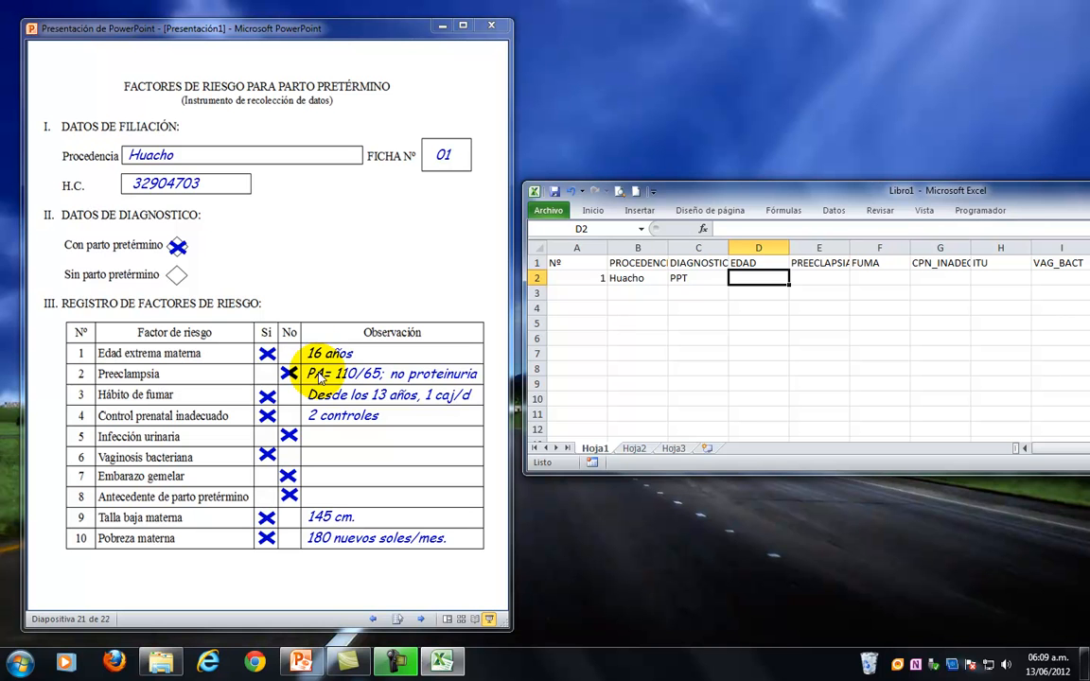
Record the age 16 in D2 and a lowercase no for preeclampsia in E2.
type("16")
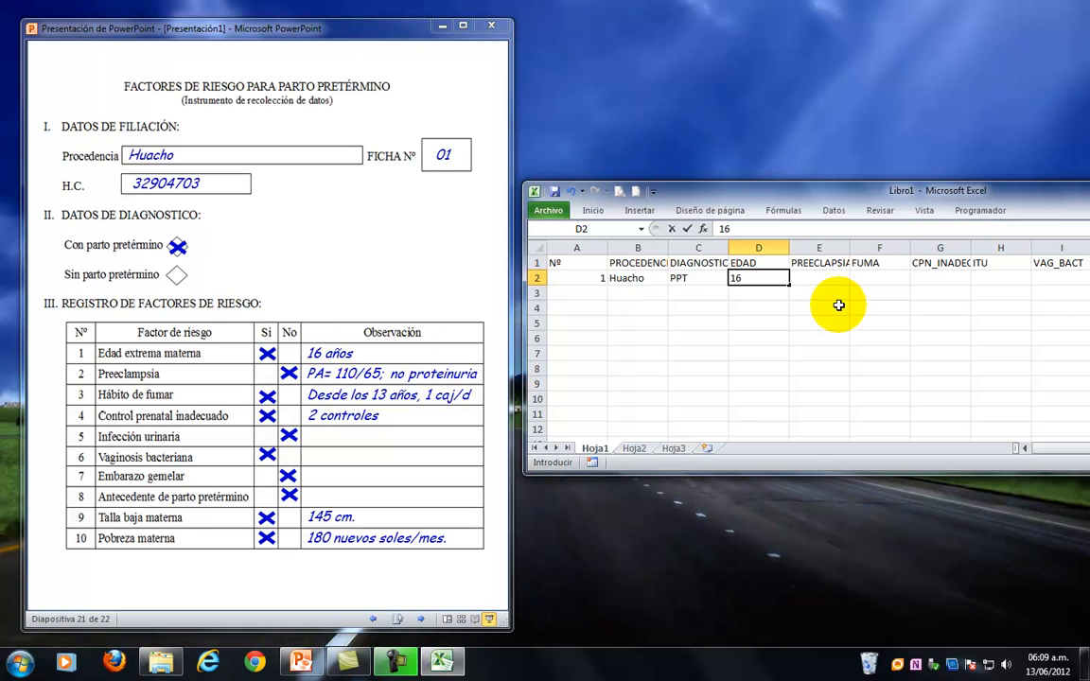
left_click(811, 279)
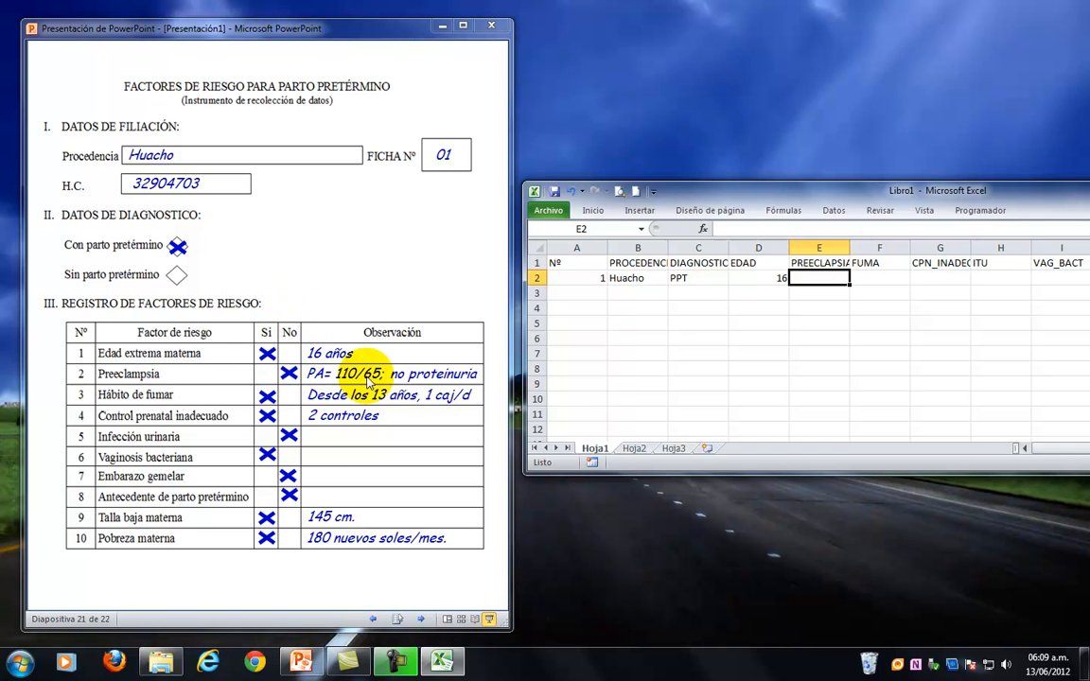
type("NO")
key("Tab")
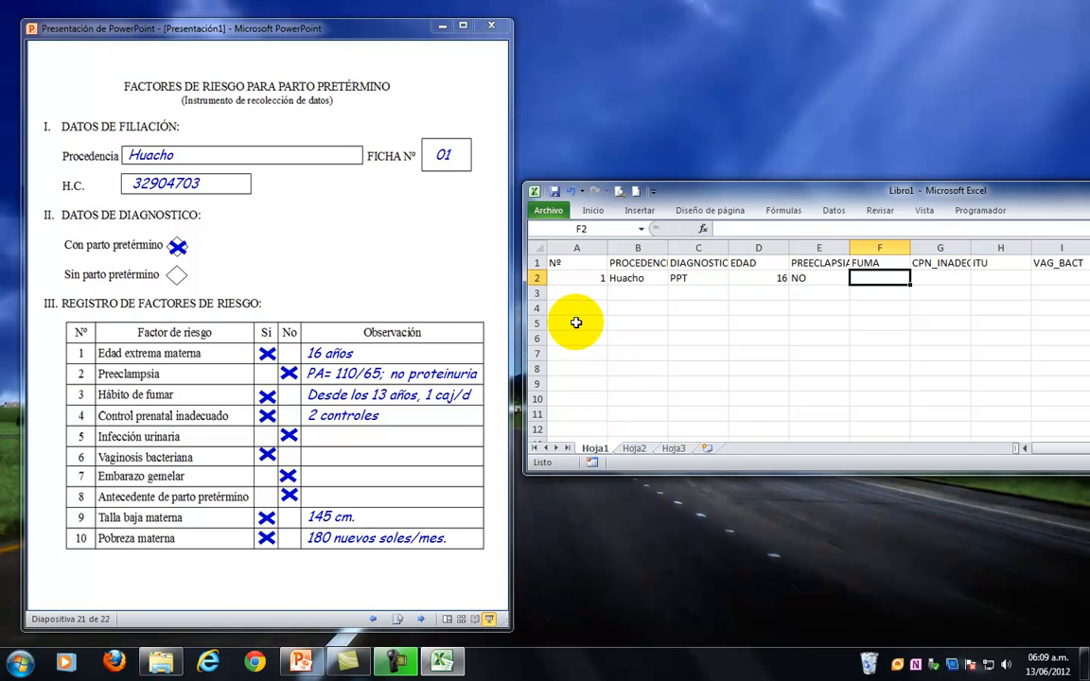
key("Left")
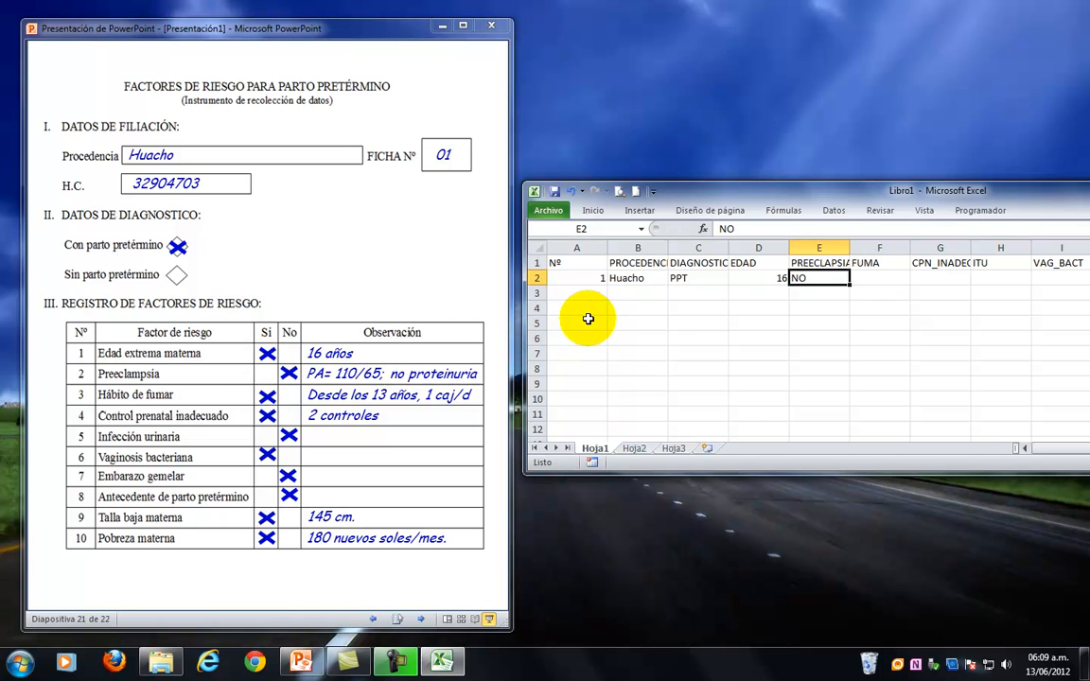
type("no")
key("Tab")
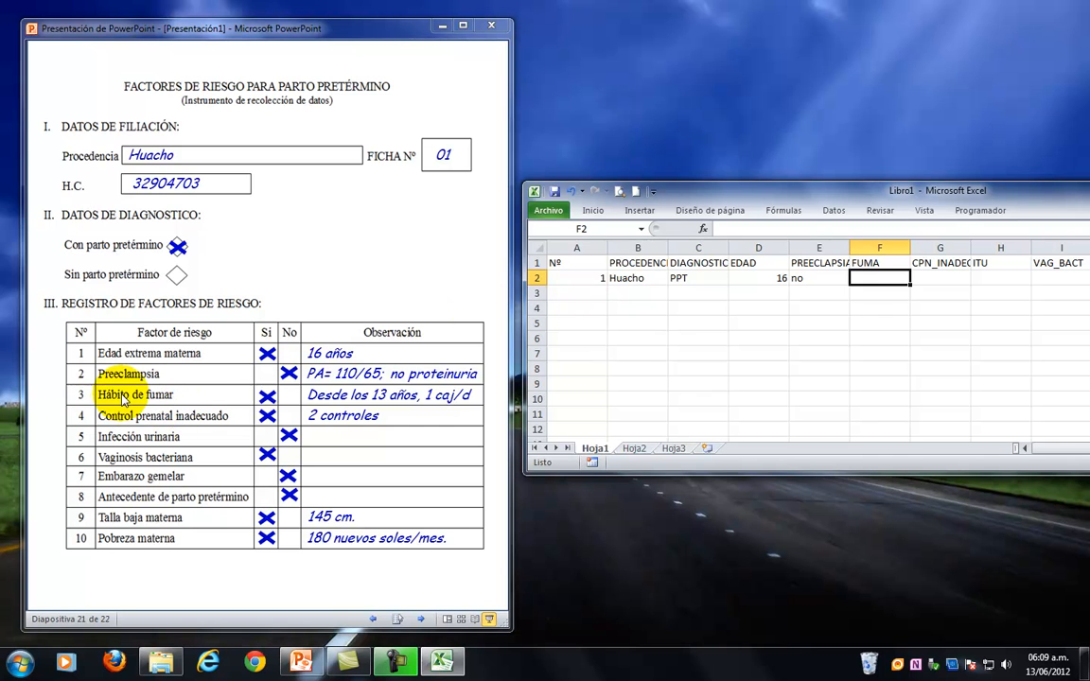
Enter the form's answers si for FUMA, si for CPN_INADEC, no for ITU and si for VAG_BACT in F2 to I2.
type("si")
key("Tab")
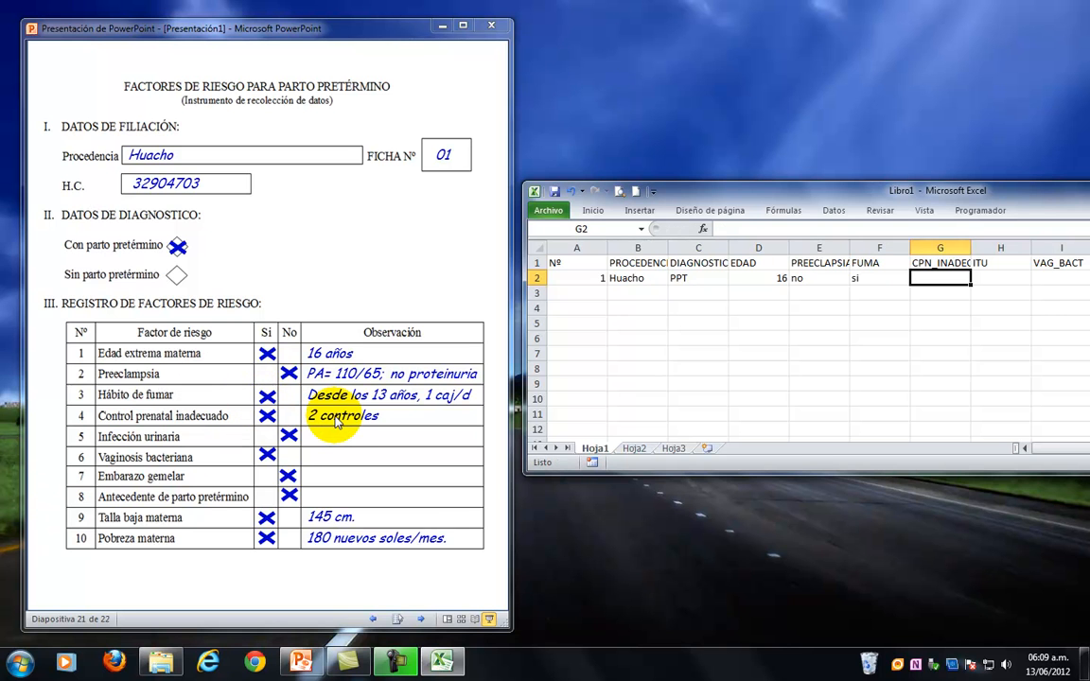
type("si")
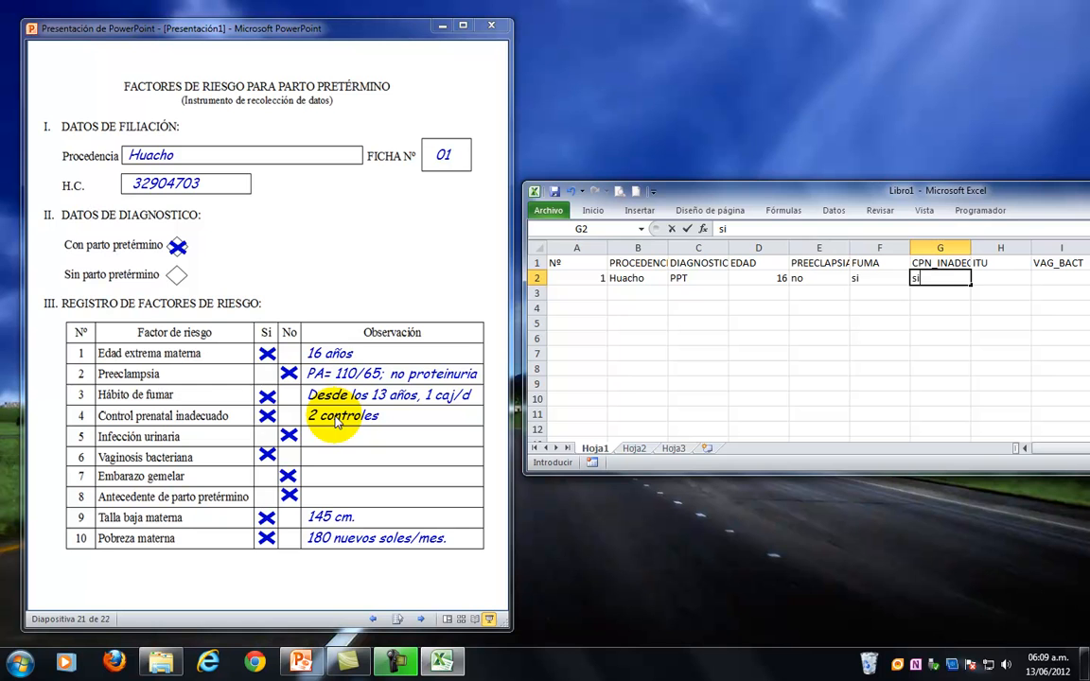
key("Tab")
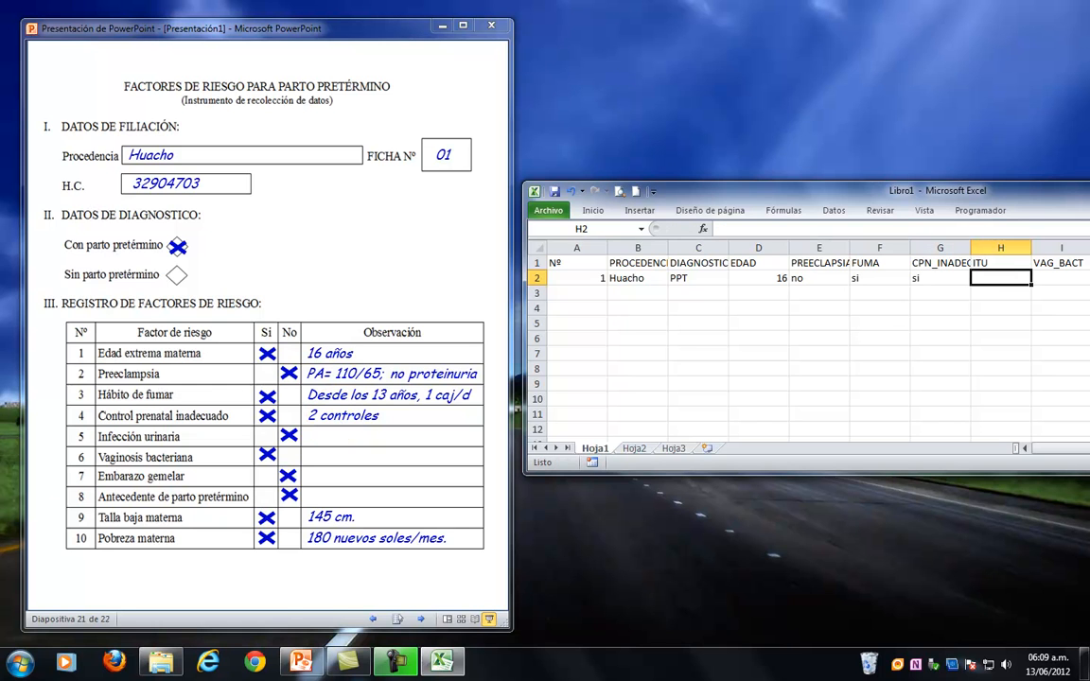
type("no")
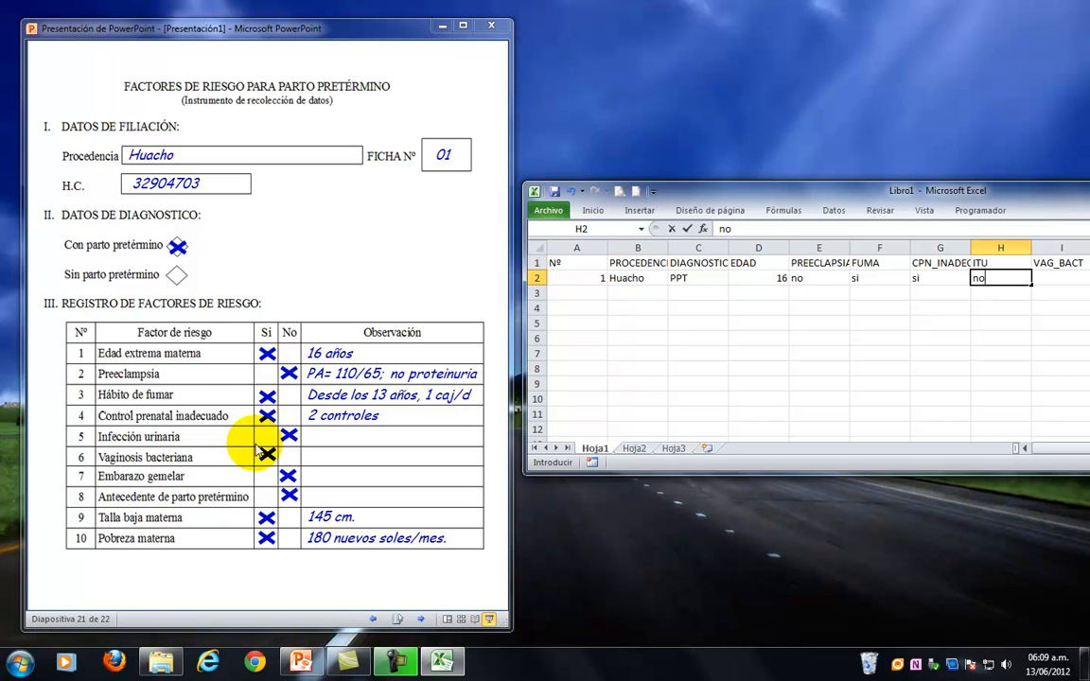
key("Tab")
type("si")
key("Tab")
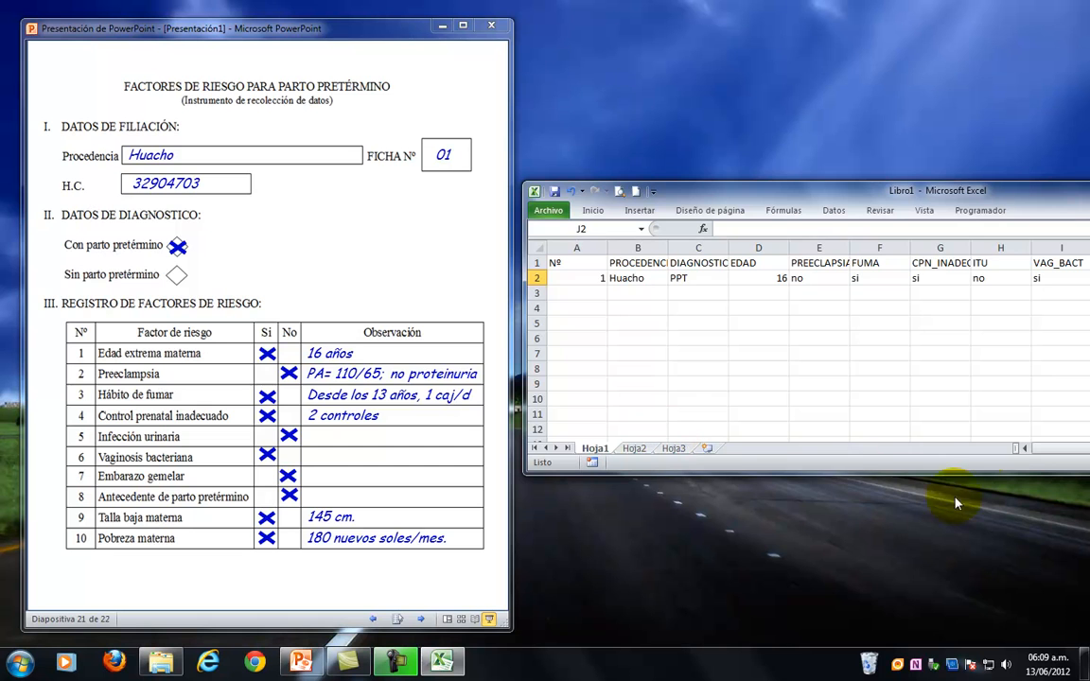
Enter the form's answers no for EMB_GEM in J2 and no for ANT_PPT in K2.
left_click_drag(965, 193, 417, 88)
left_click(817, 344)
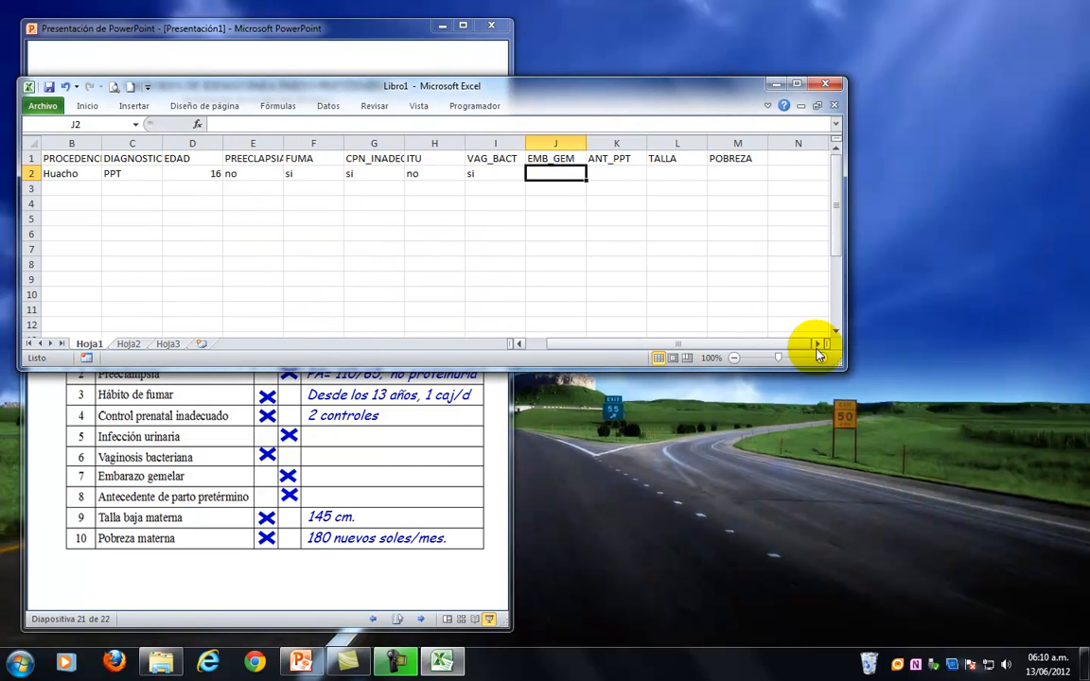
left_click(818, 346)
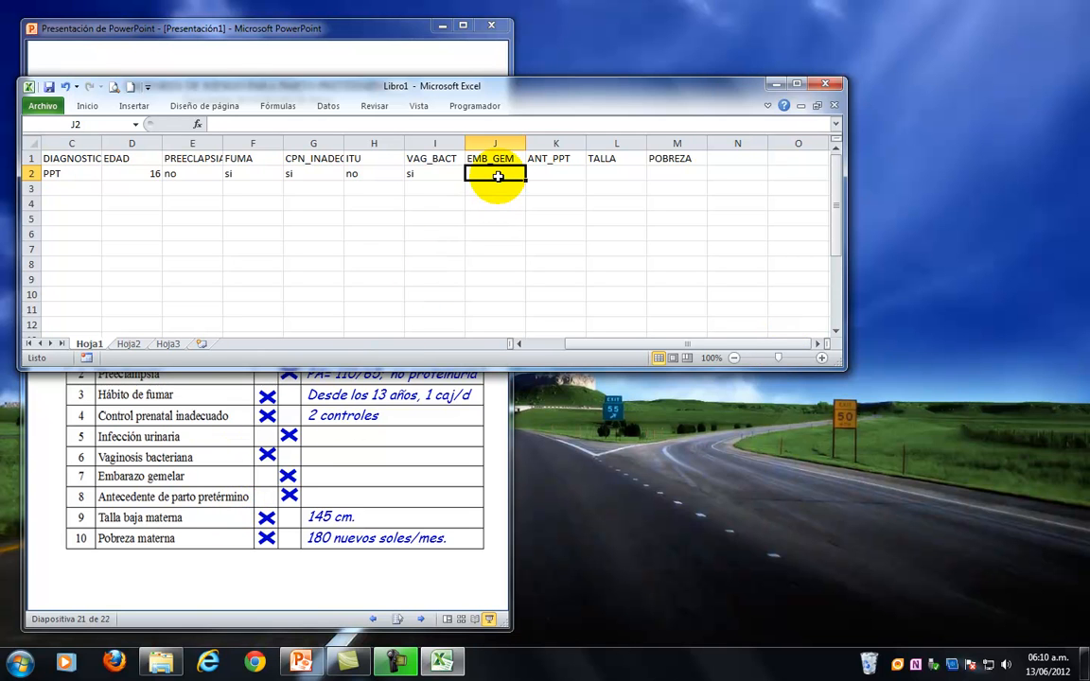
type("no")
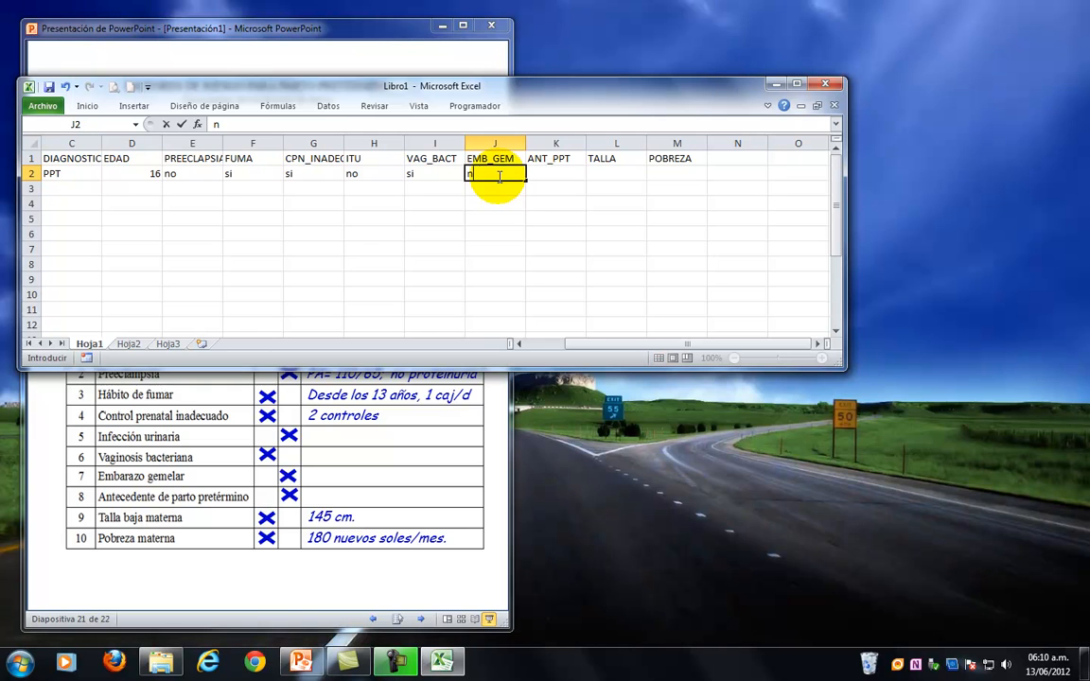
left_click(549, 177)
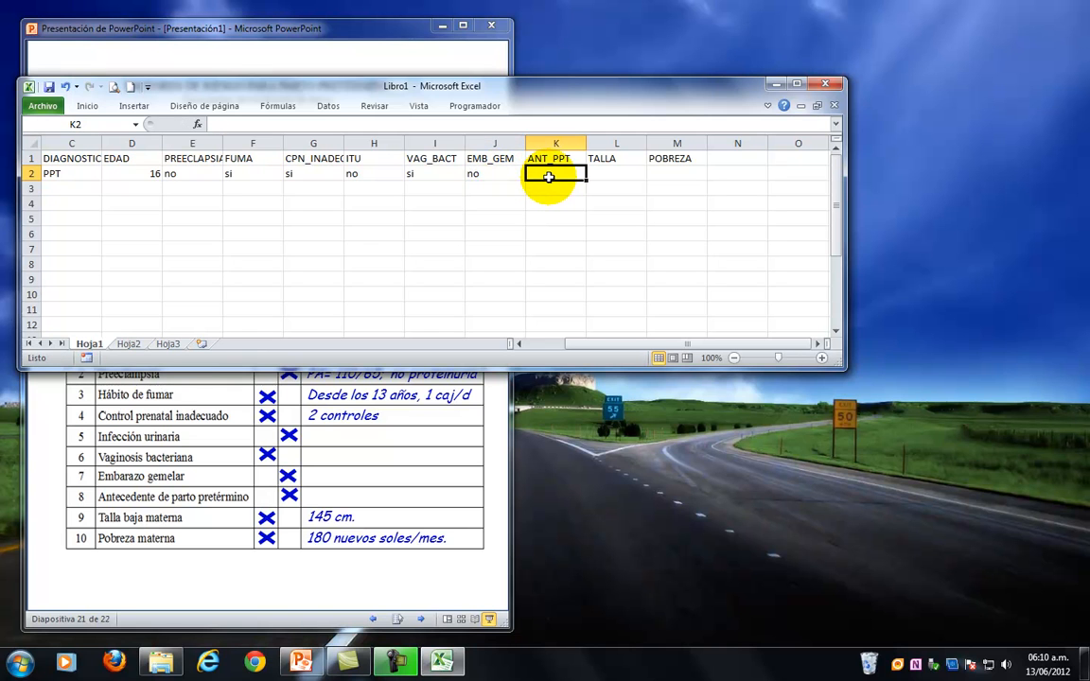
type("no")
key("Tab")
Complete the form 01 record with the height 145 in L2 and the income 180 under POBREZA in M2.
type("145")
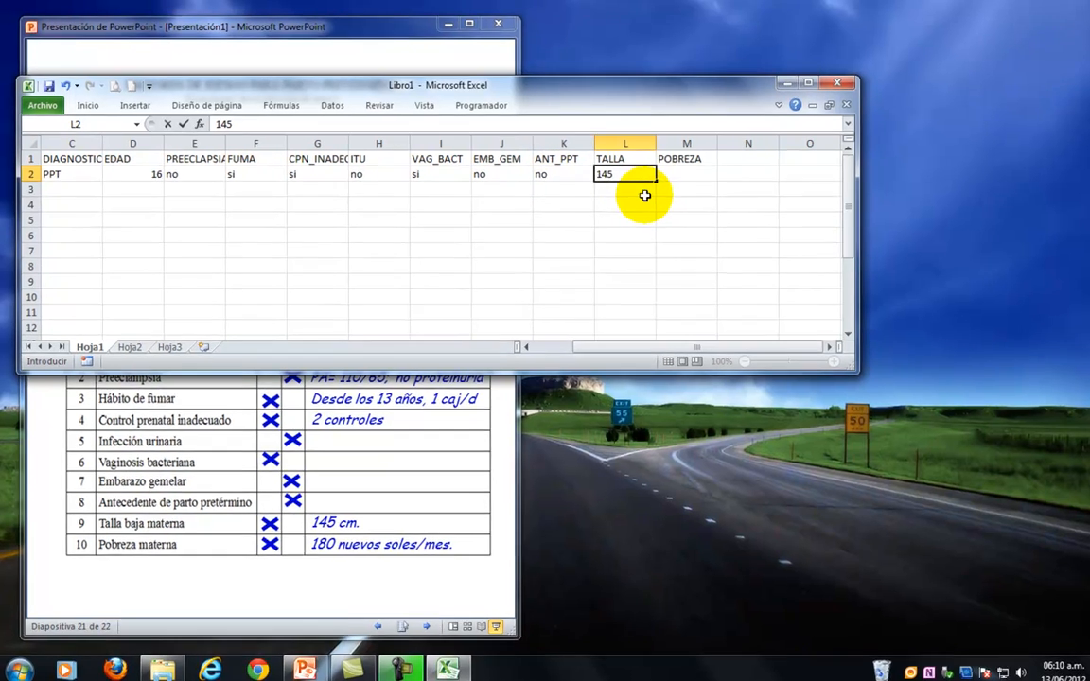
key("Tab")
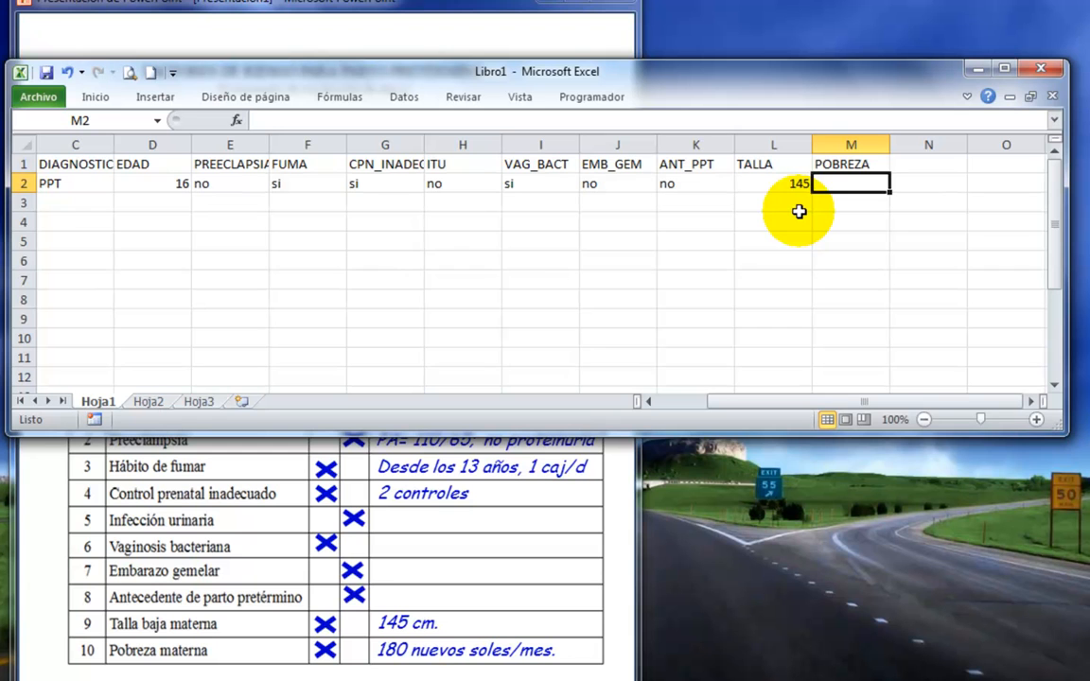
type("180")
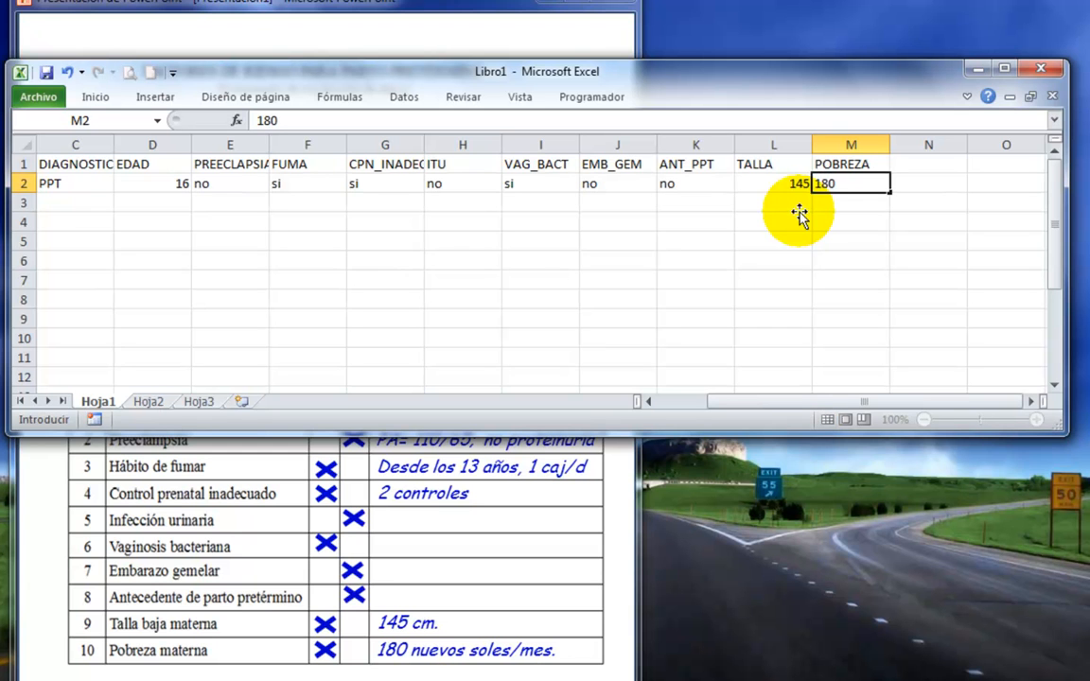
left_click(793, 205)
Move the Excel window clear of the form and advance the PowerPoint slideshow to form 02 on slide 22.
left_click_drag(231, 72, 908, 67)
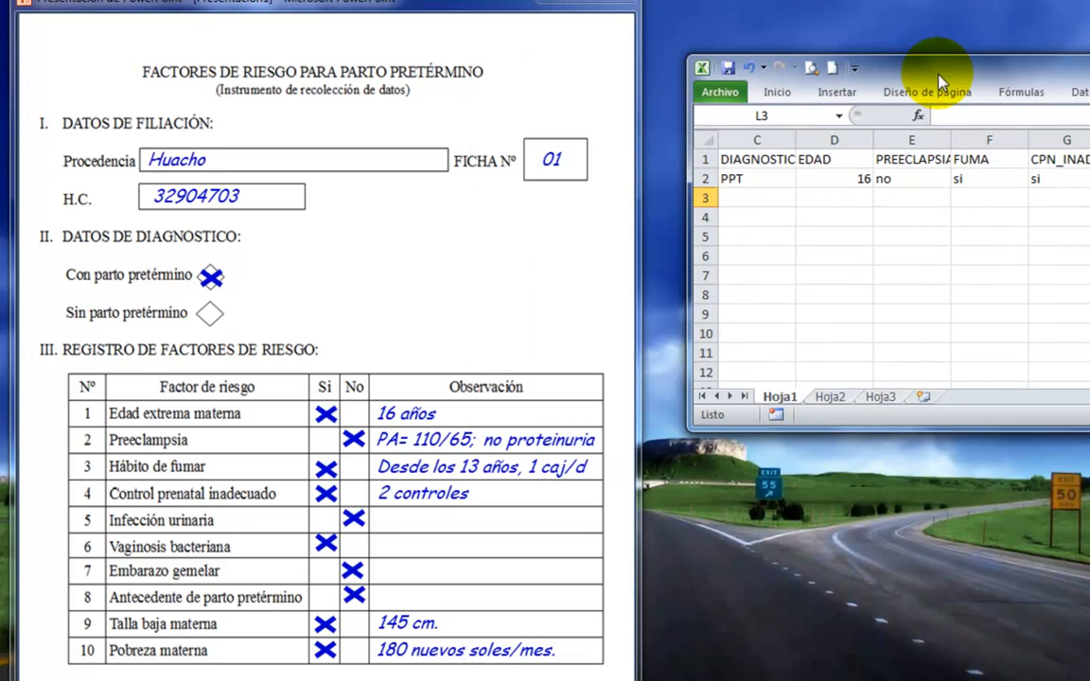
left_click(504, 278)
left_click(505, 278)
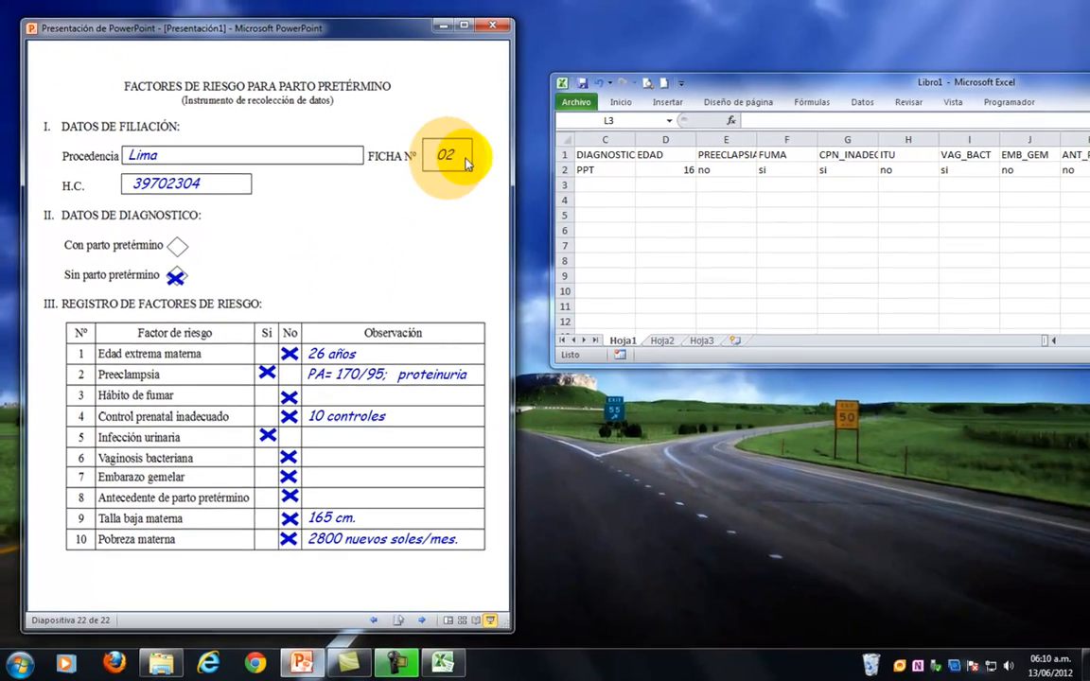
Start the record for form 02 in row 3 with 2 in A3, Lima in B3 and sin PPT in C3.
left_click(1052, 341)
left_click(1051, 341)
left_click(613, 190)
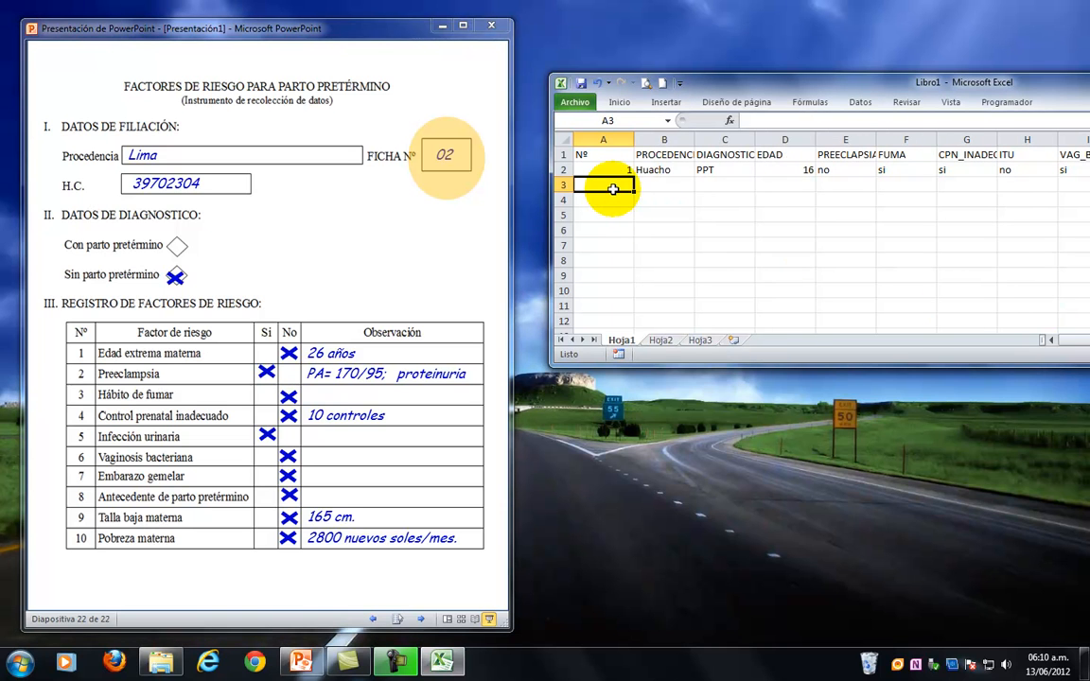
type("2")
left_click(666, 186)
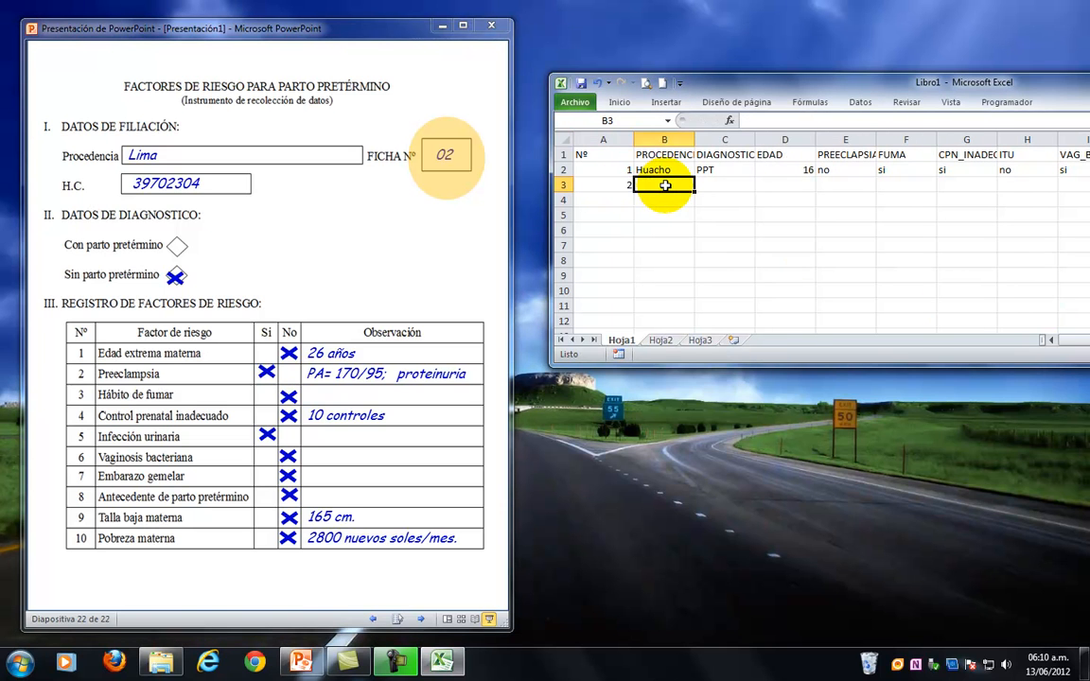
type("Lima")
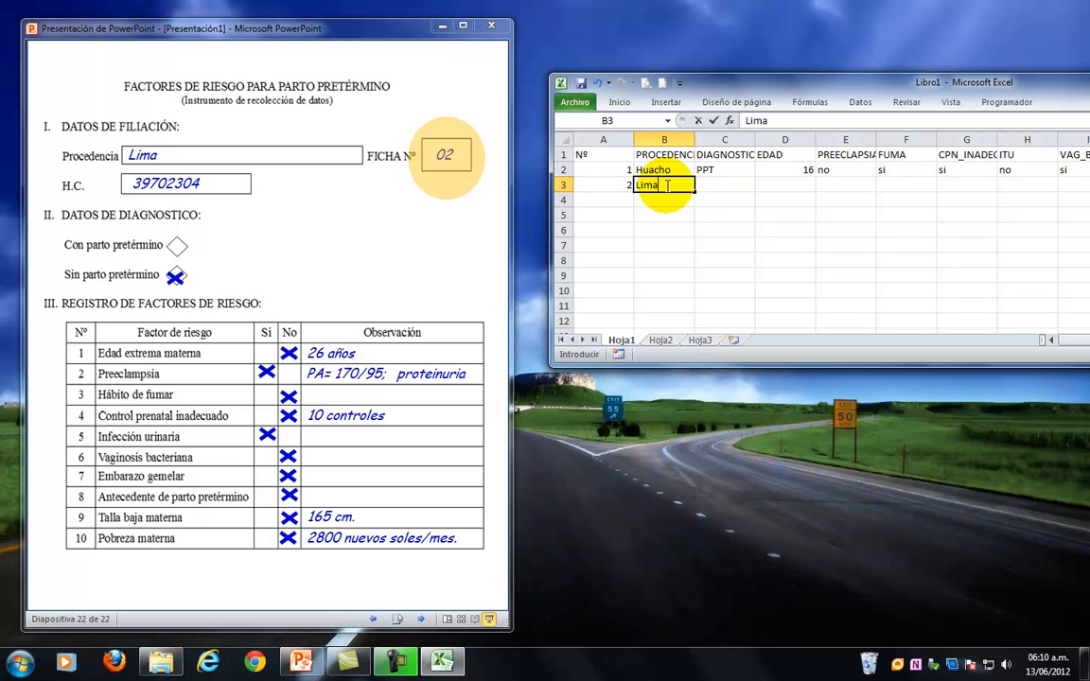
key("Tab")
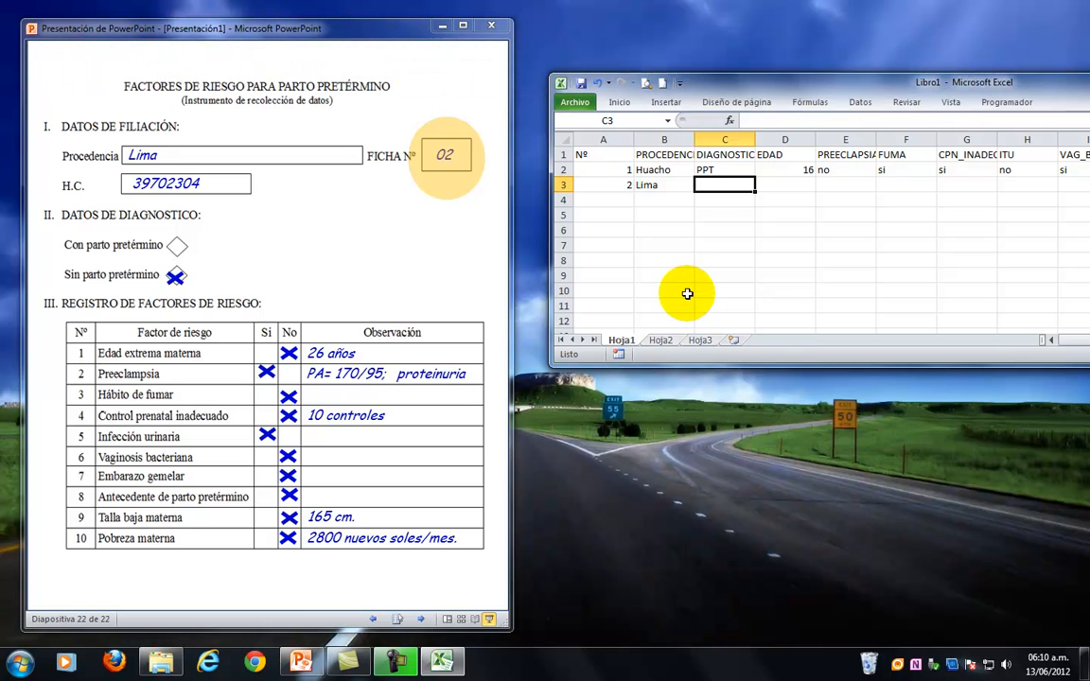
type("sin PPT")
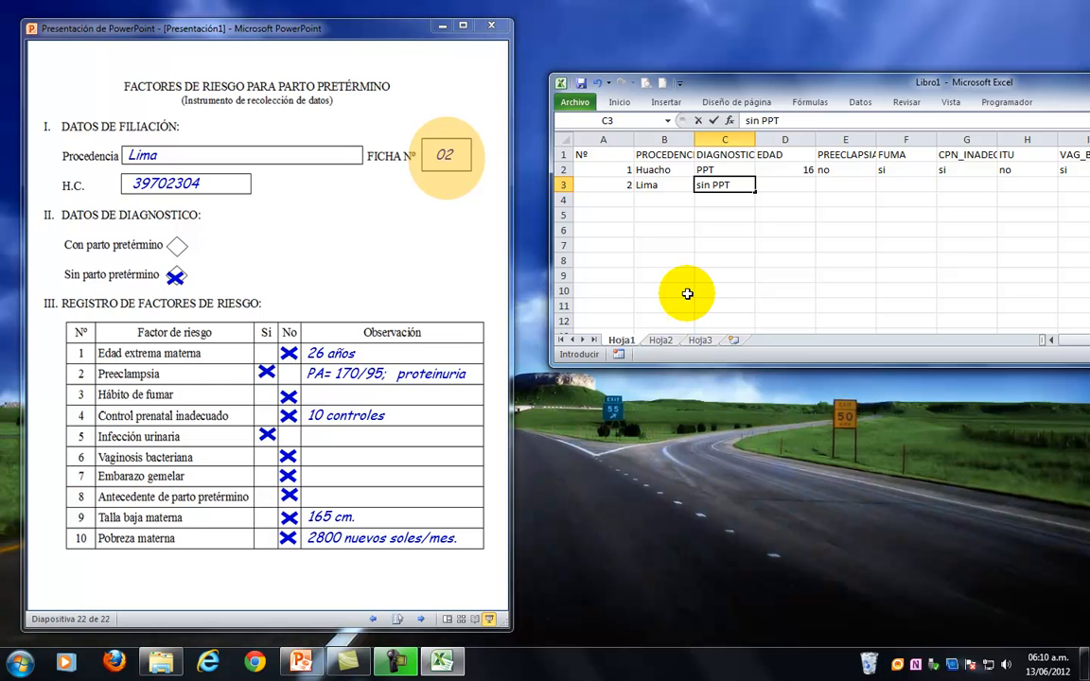
key("Tab")
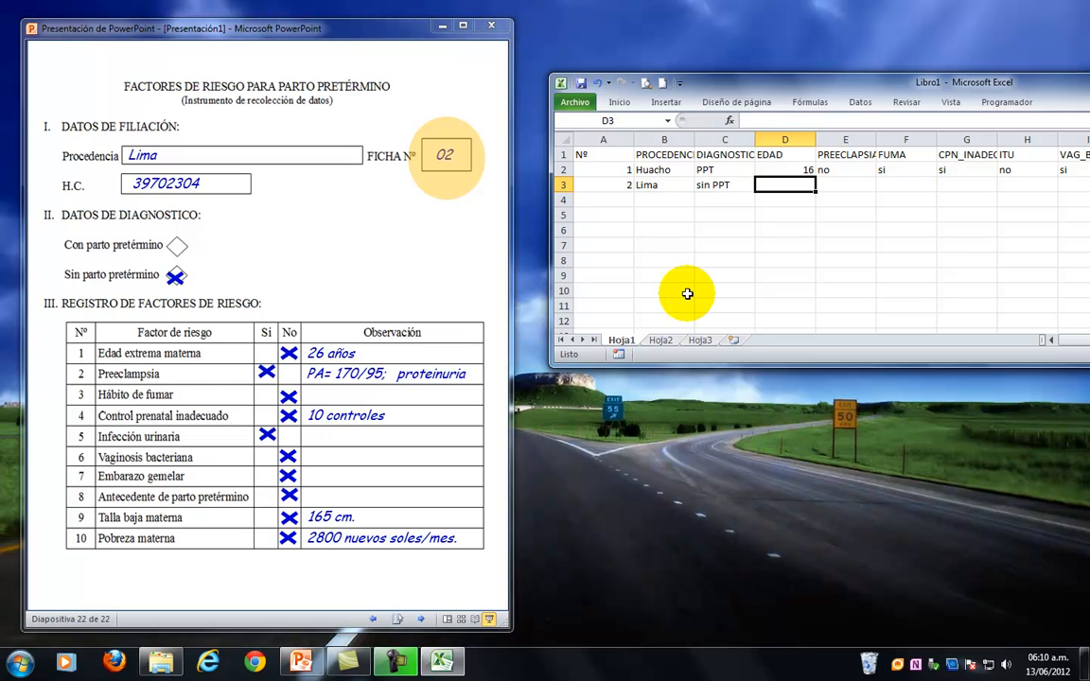
Record the age 26 in D3 and si for preeclampsia in E3.
type("26")
key("Tab")
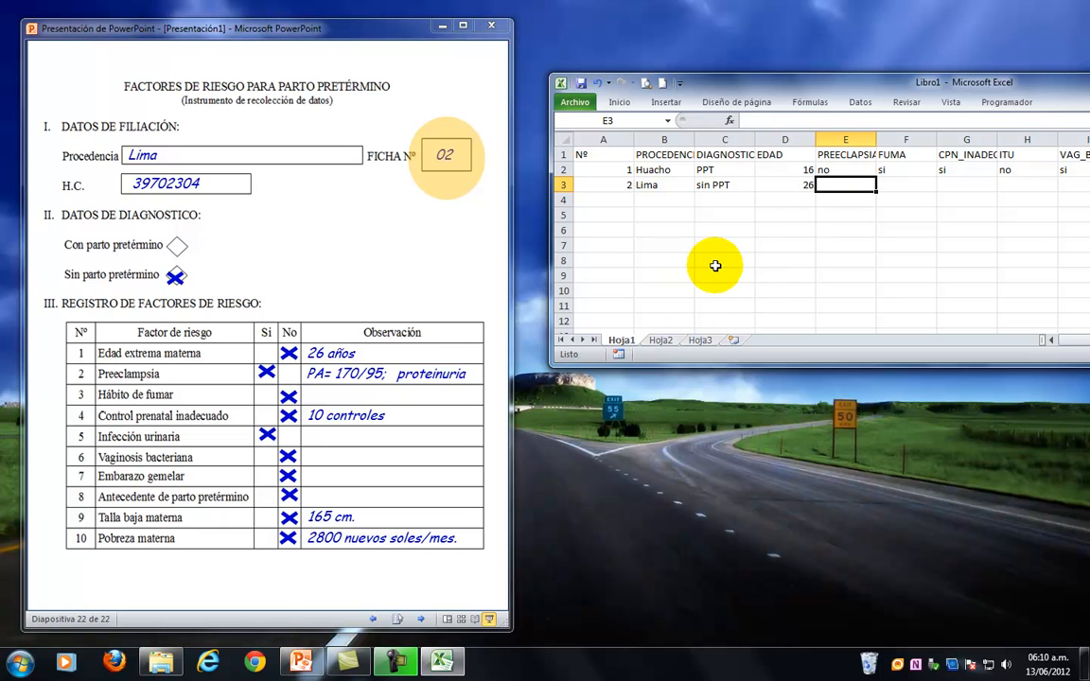
type("s")
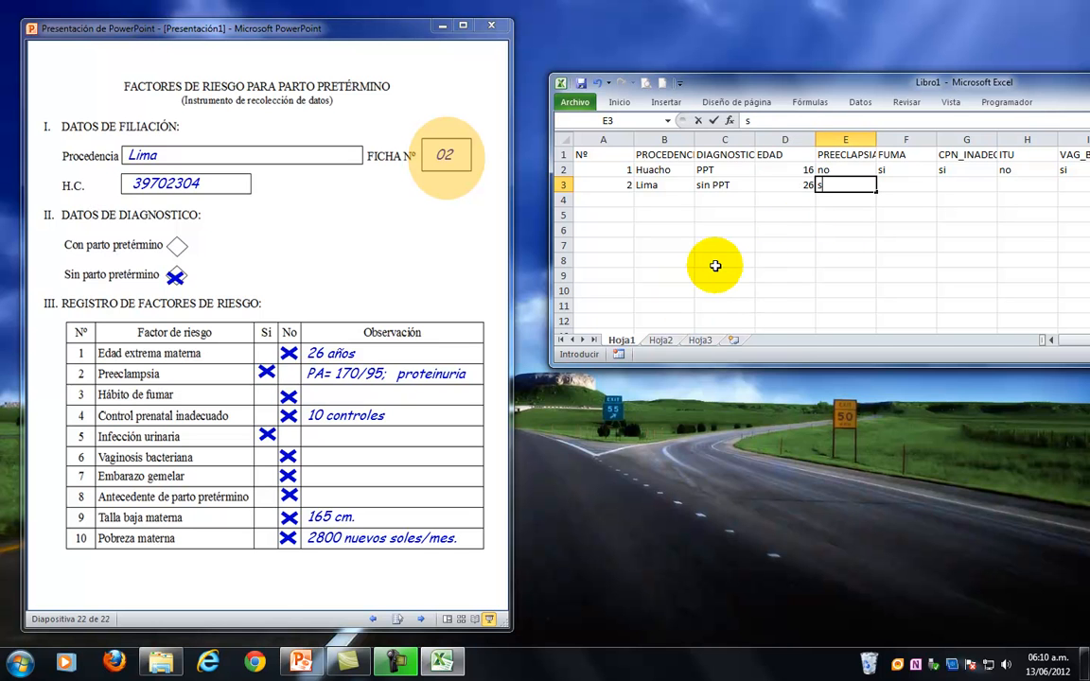
type("i")
key("Tab")
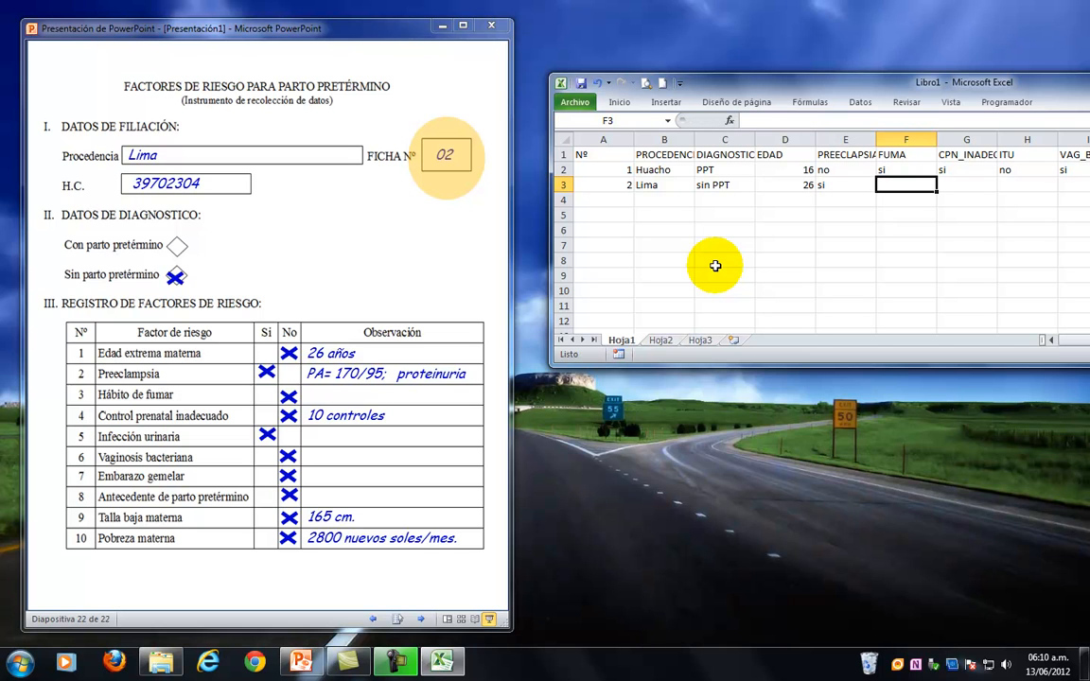
Enter form 02's answers no for FUMA, no for CPN_INADEC and si for ITU in F3 to H3.
type("no")
key("Tab")
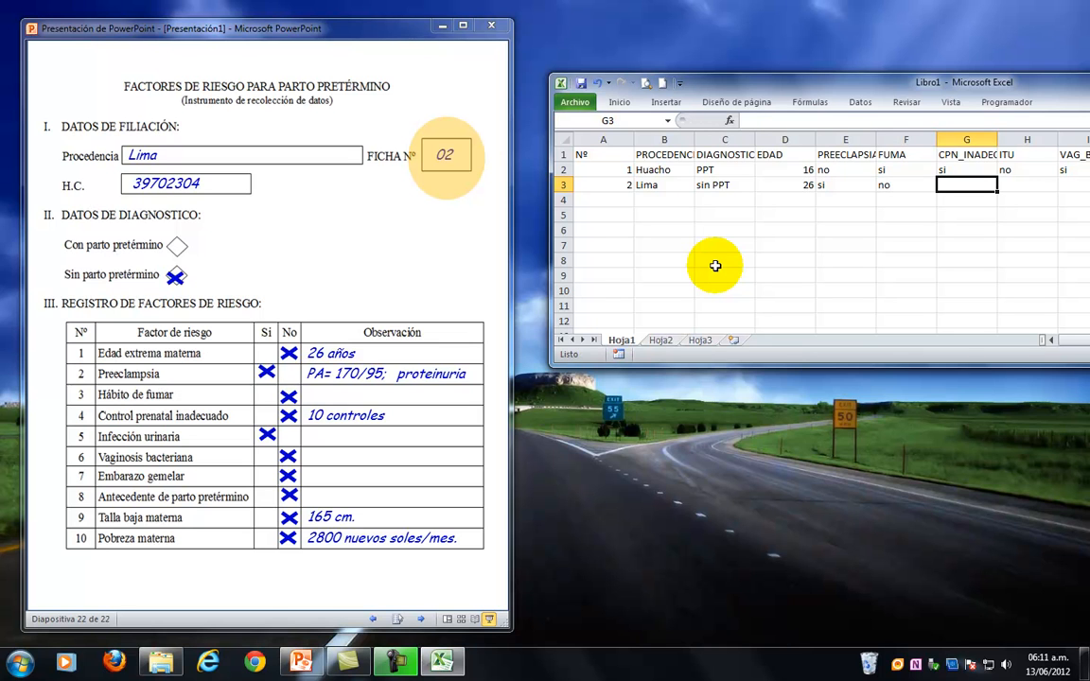
type("no")
key("Tab")
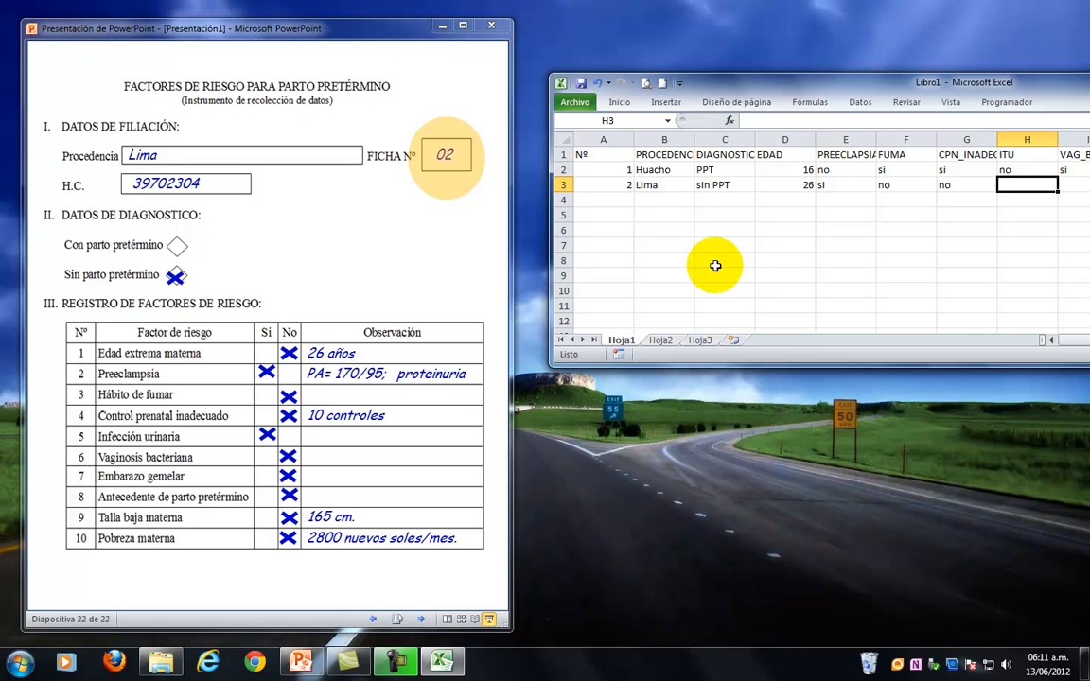
type("si")
key("Tab")
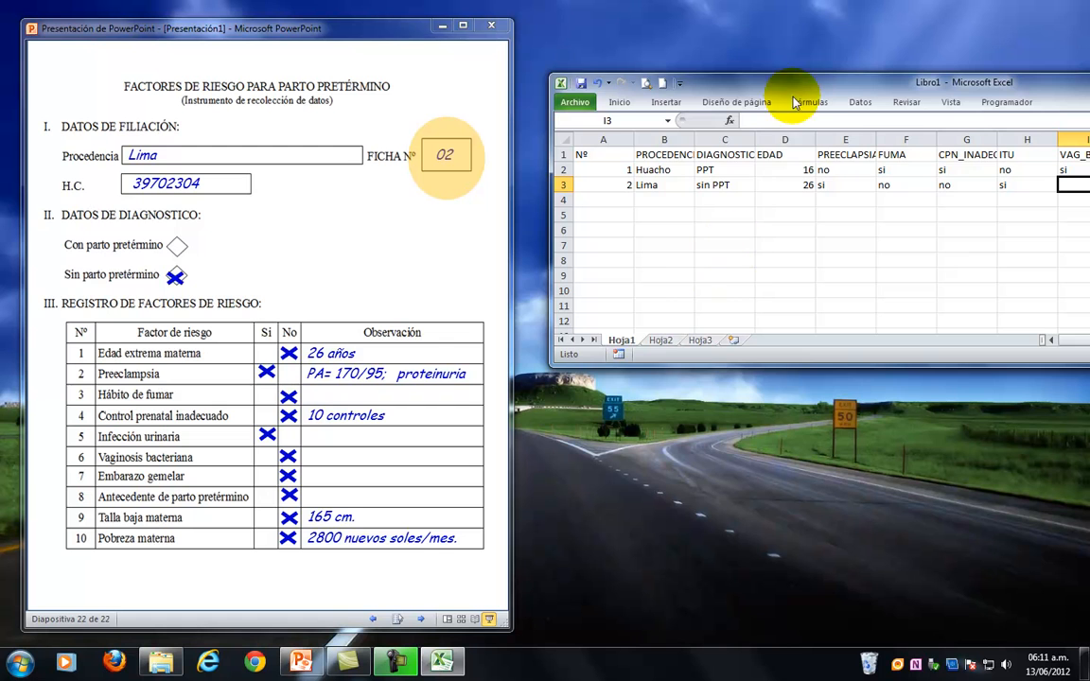
Enter form 02's answer no for VAG_BACT, EMB_GEM and ANT_PPT in I3 to K3.
left_click_drag(807, 87, 283, 62)
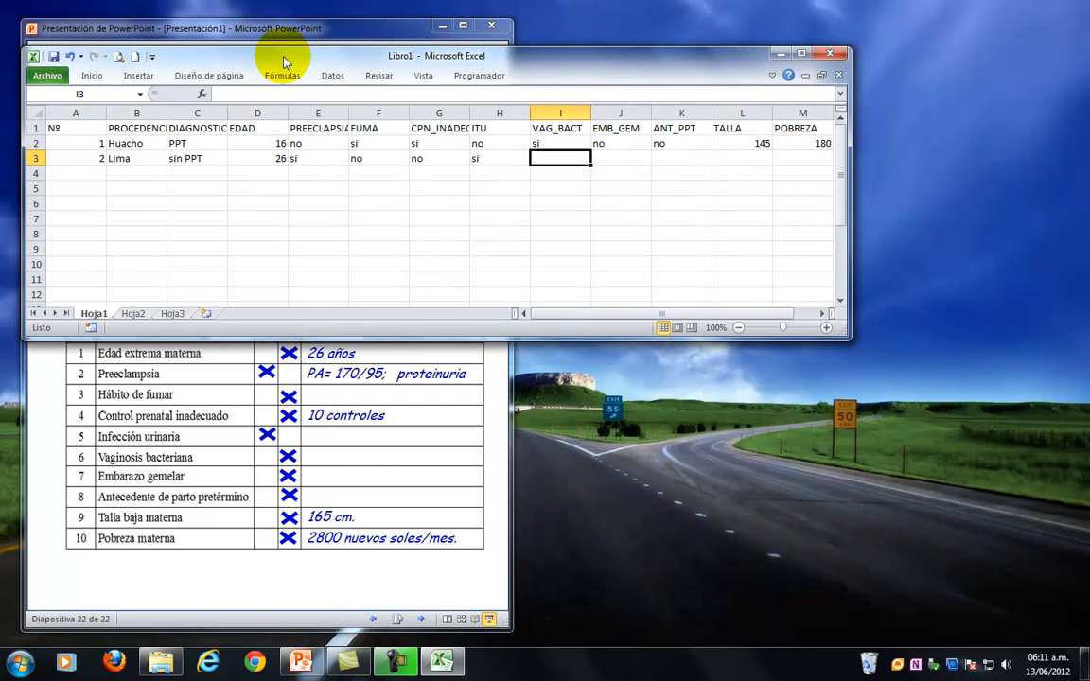
left_click(821, 314)
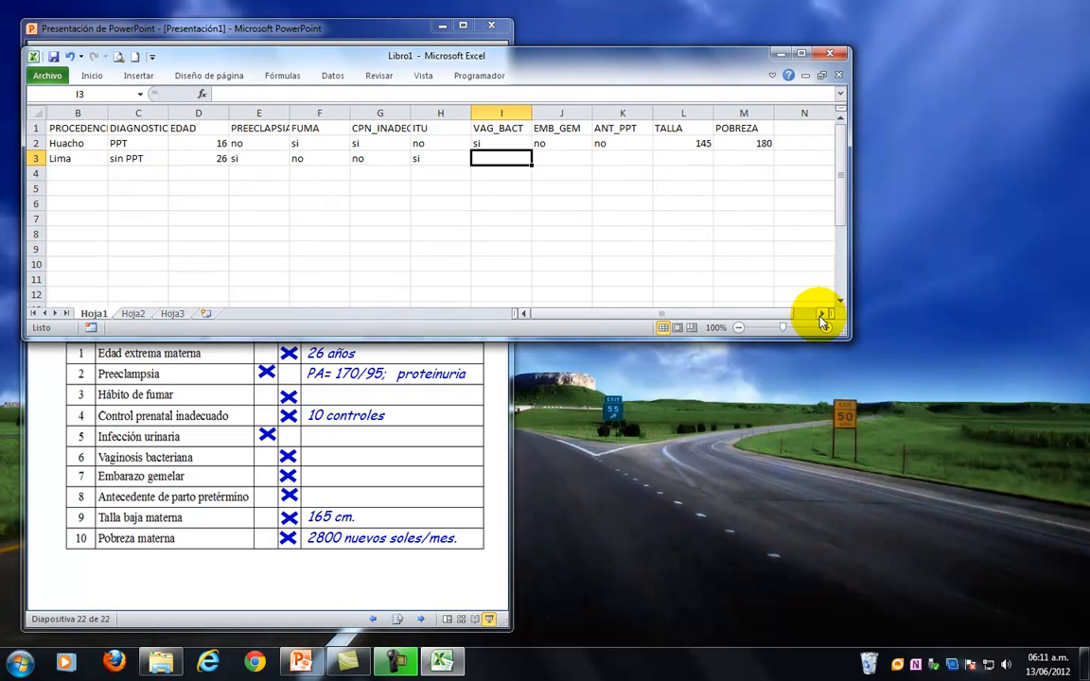
left_click(820, 315)
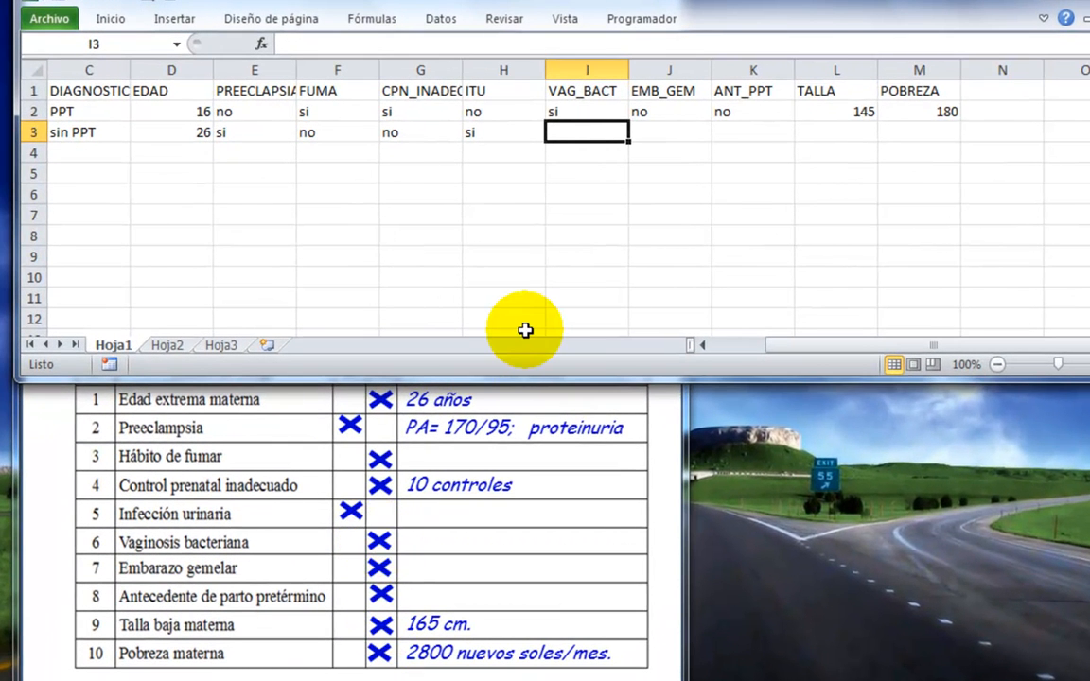
type("no")
key("Tab")
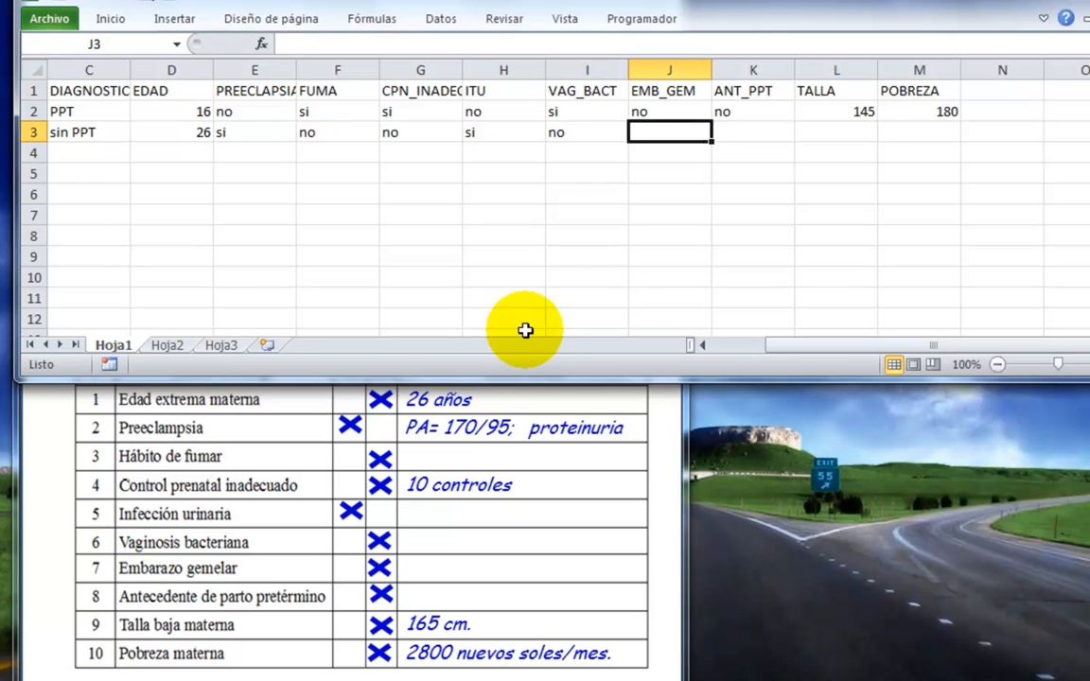
type("no")
key("Tab")
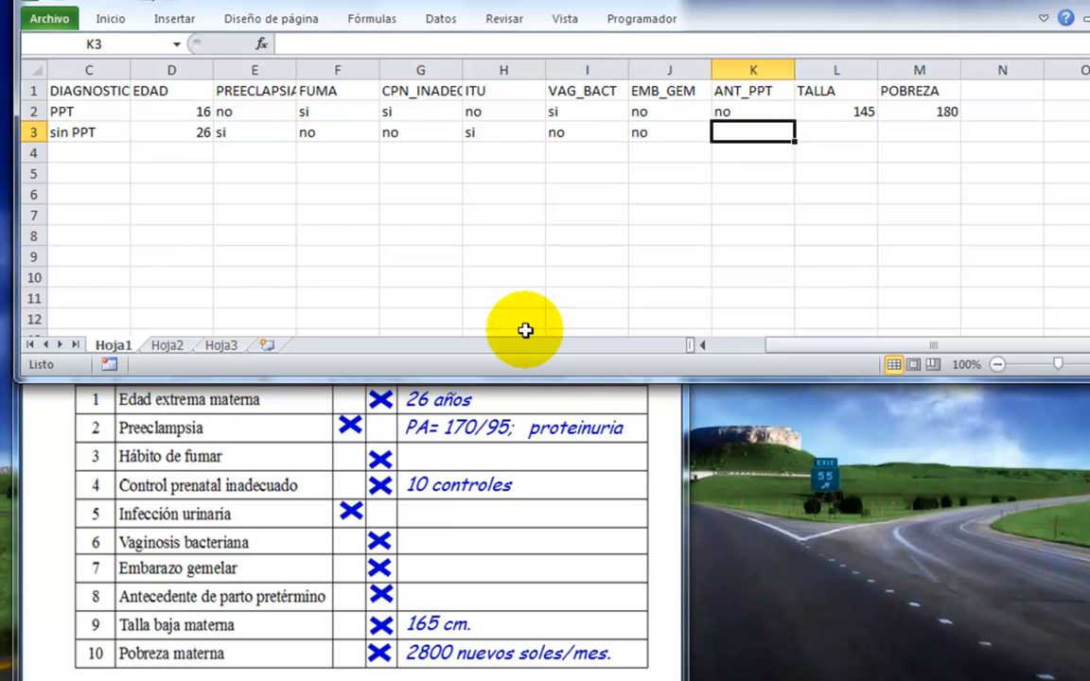
type("no")
key("Tab")
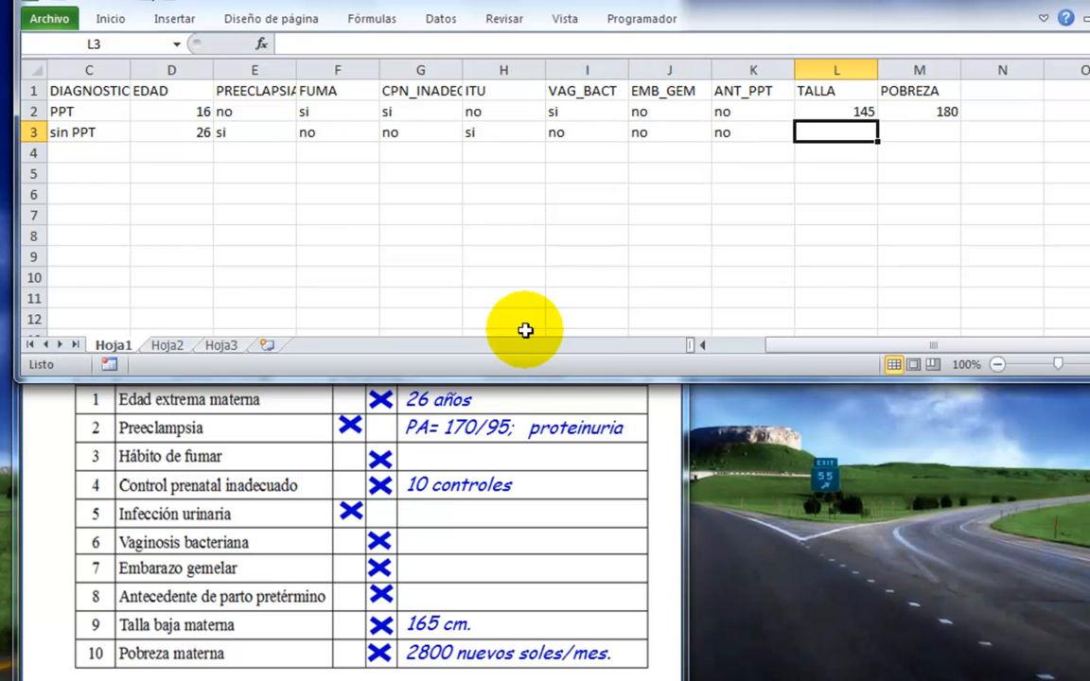
Complete the form 02 record with the height 165 in L3 and the income 2800 under POBREZA in M3.
type("165")
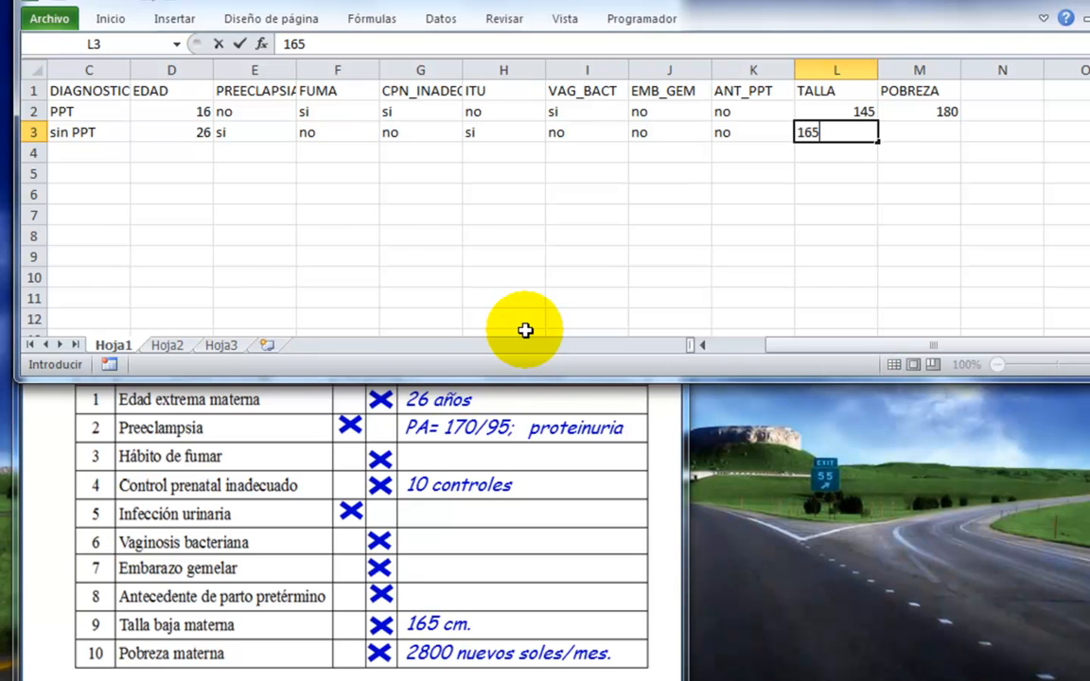
key("Tab")
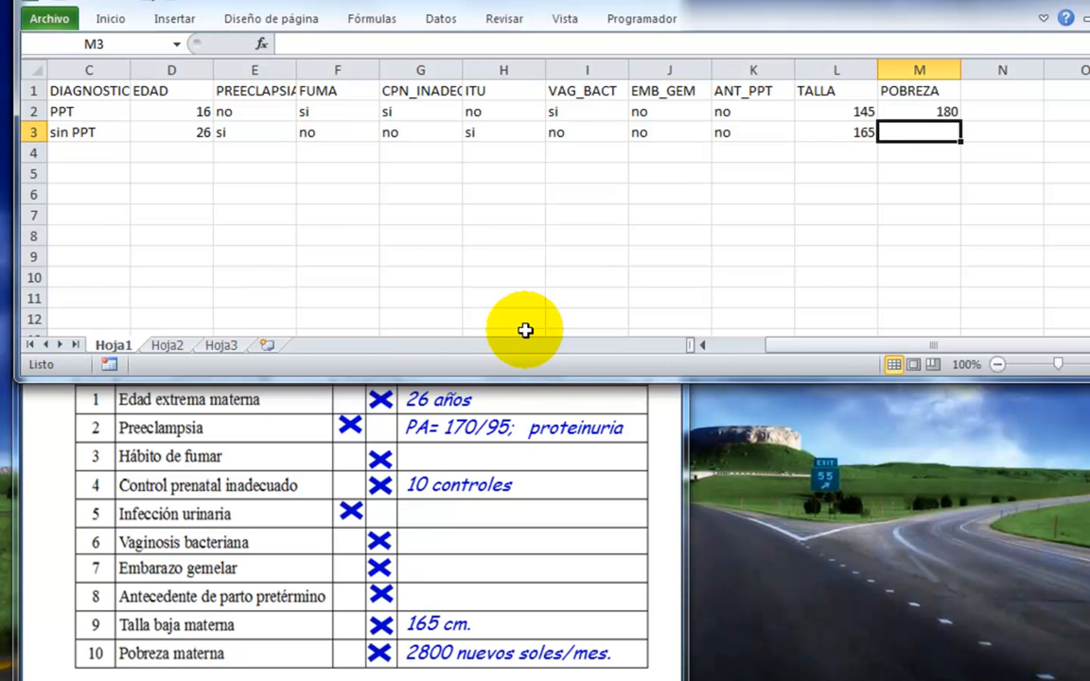
type("2800")
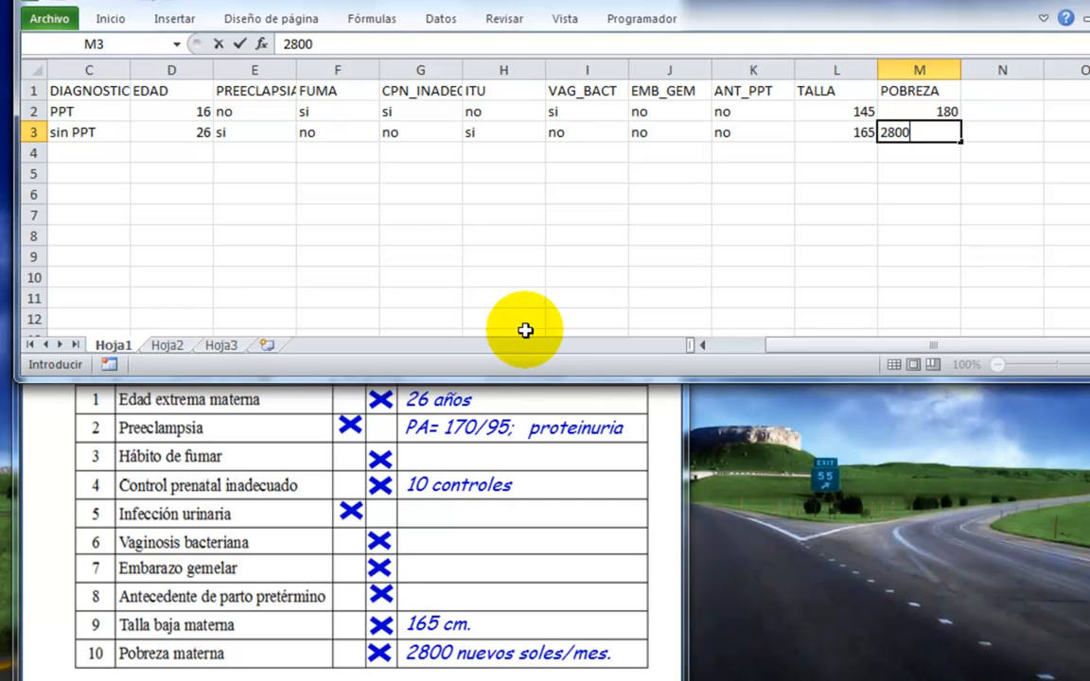
key("Return")
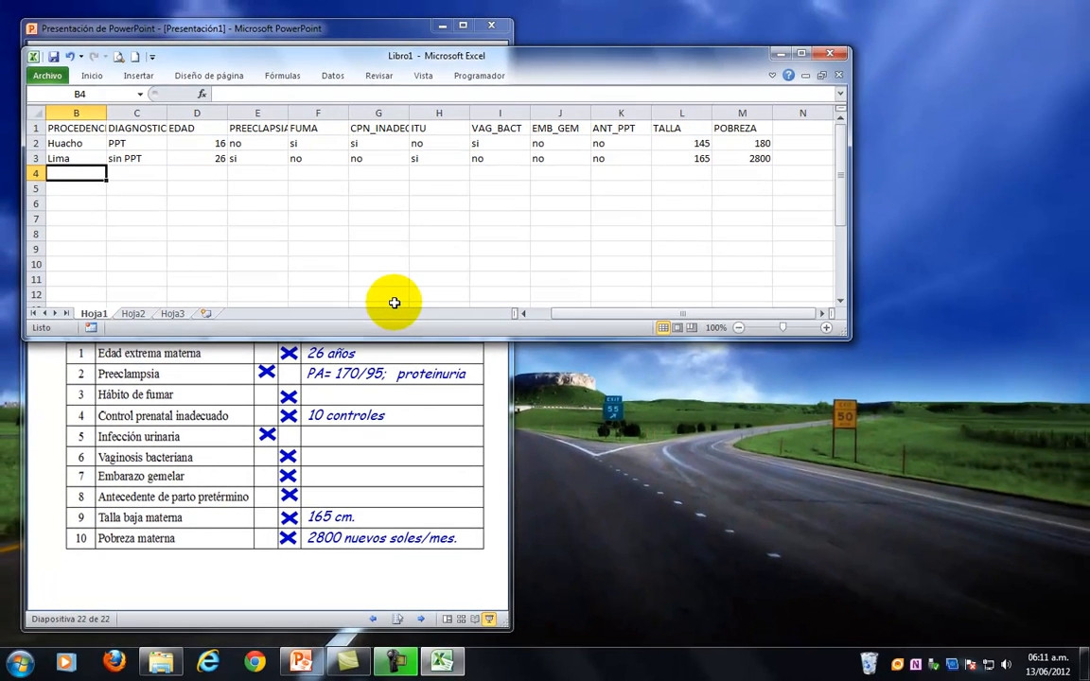
Maximize the Excel window and enlarge the sheet to 130% zoom with all columns from Nº to POBREZA in view.
left_click(800, 53)
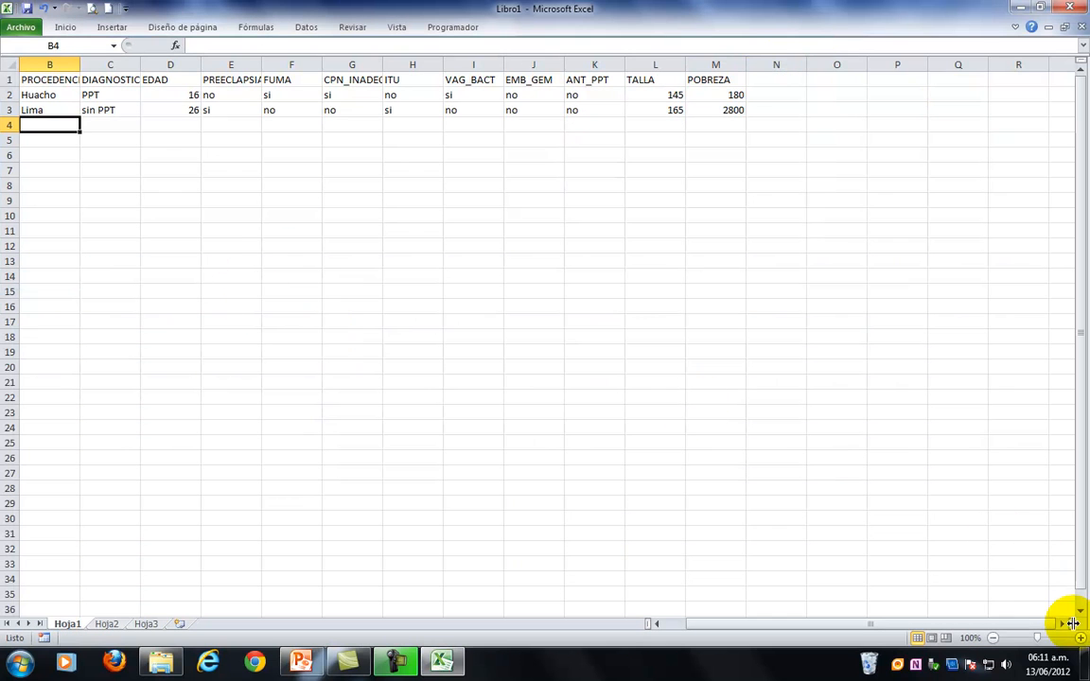
left_click_drag(865, 625, 742, 626)
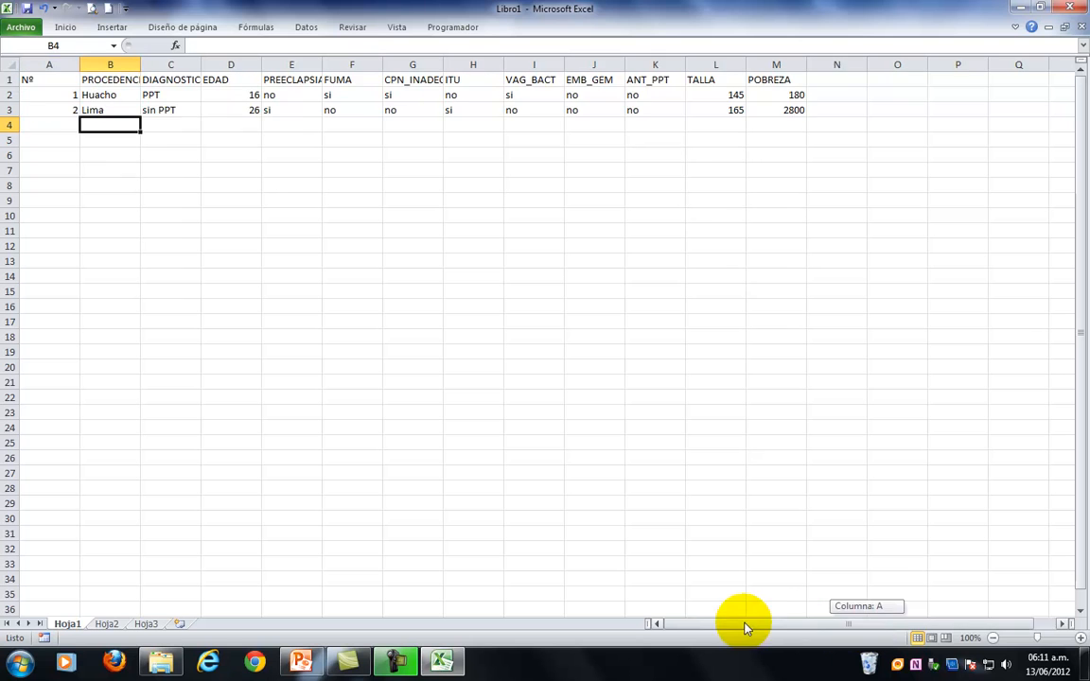
left_click(1081, 638)
left_click(1081, 638)
left_click(1081, 638)
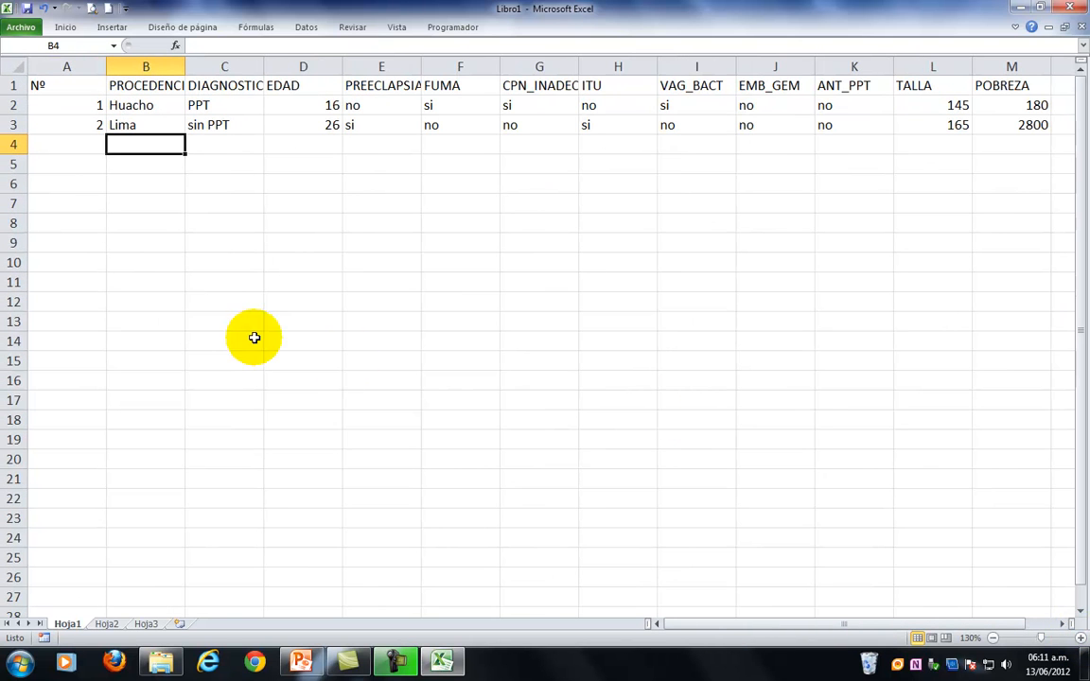
Centre the contents of the whole sheet and widen the PROCEDENCIA and DIAGNOSTICO columns to fit their headers.
left_click(9, 63)
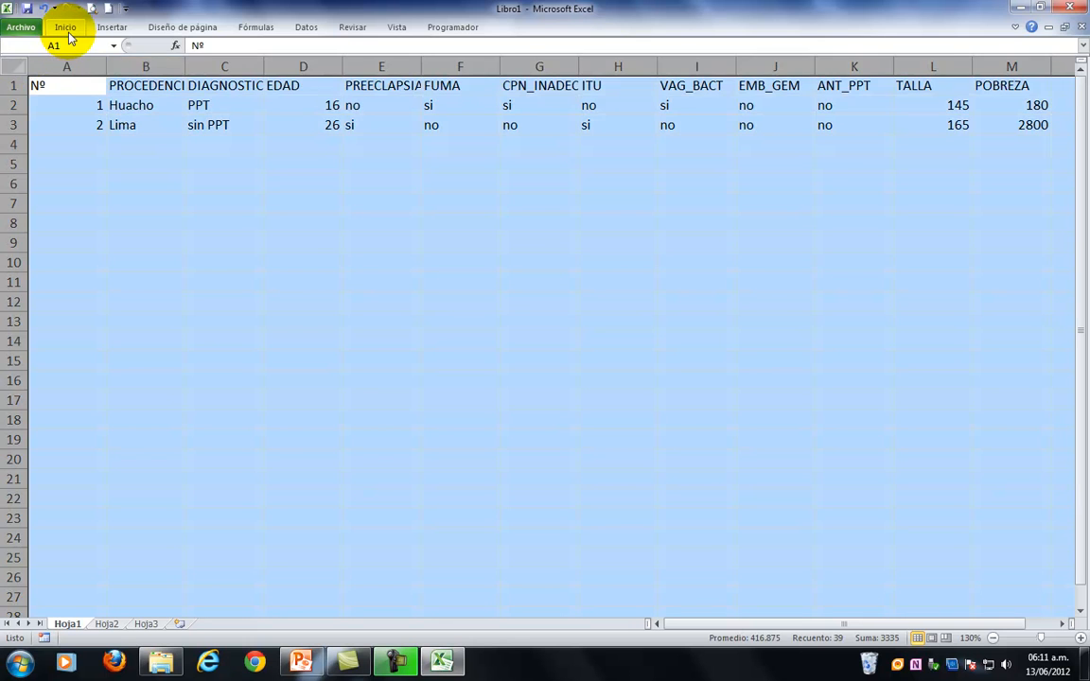
left_click(66, 26)
left_click(303, 71)
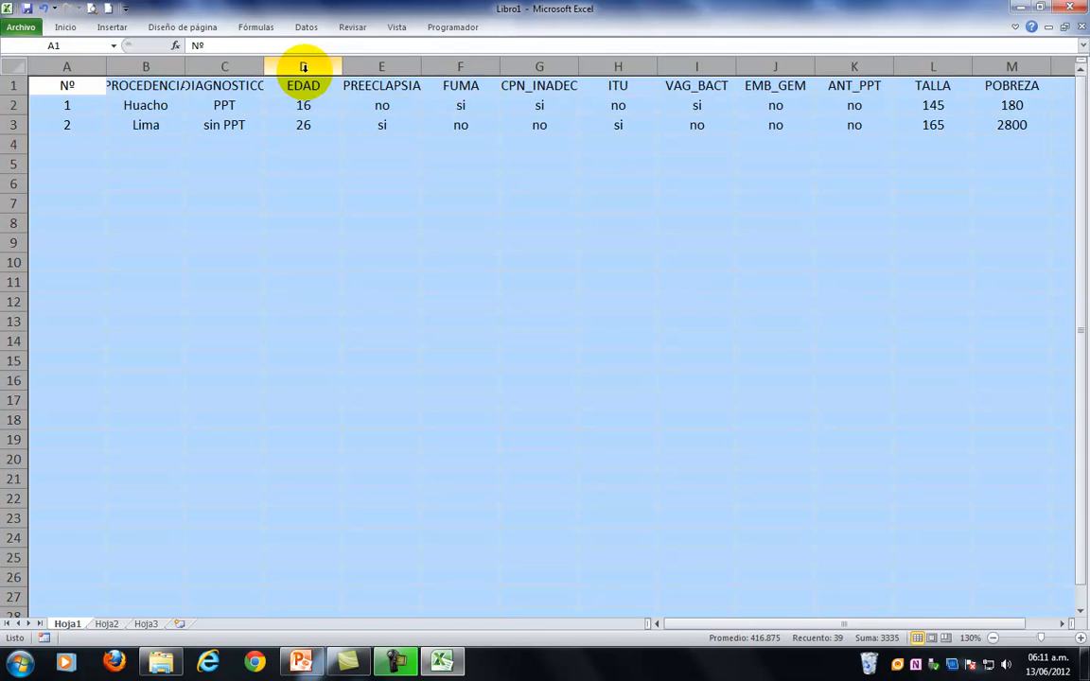
left_click(277, 219)
left_click_drag(185, 67, 203, 66)
left_click_drag(276, 66, 287, 65)
left_click(254, 196)
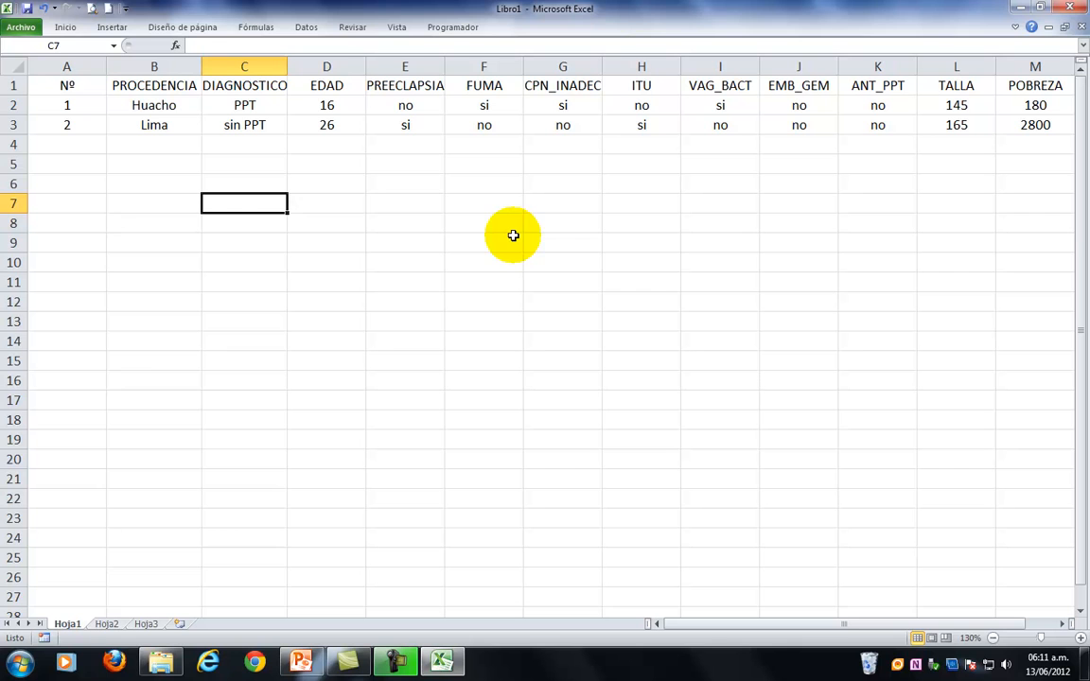
Extend the Nº series from A2:A3 down to 39 in A40.
left_click(67, 108)
left_click_drag(66, 122, 93, 524)
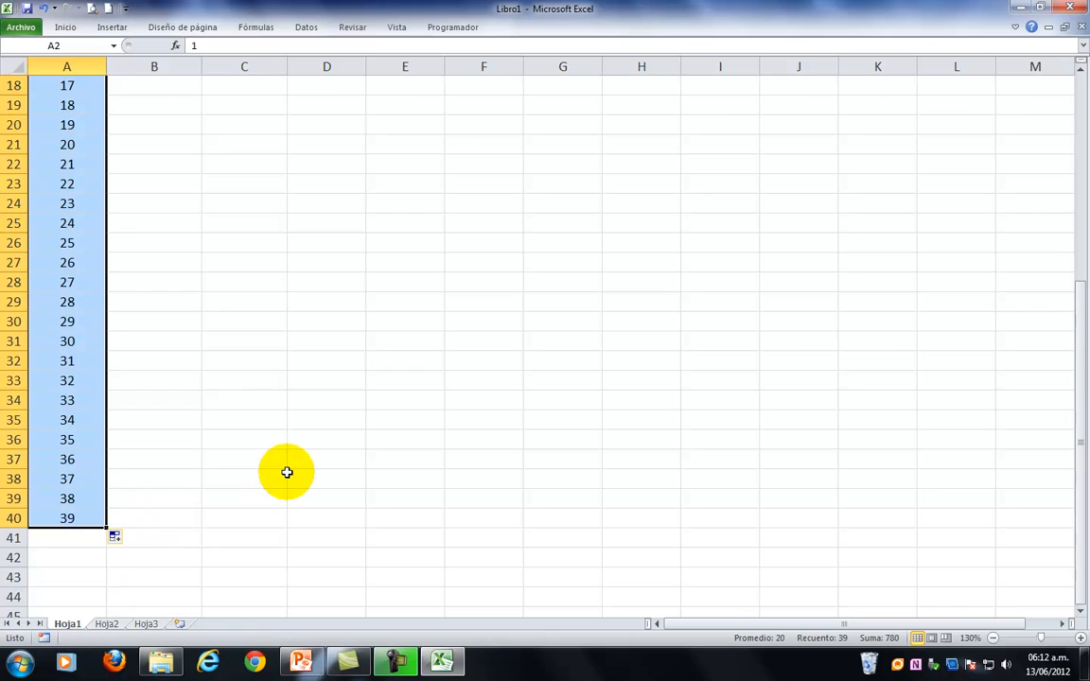
scroll(287, 472, "up", 6)
left_click(164, 190)
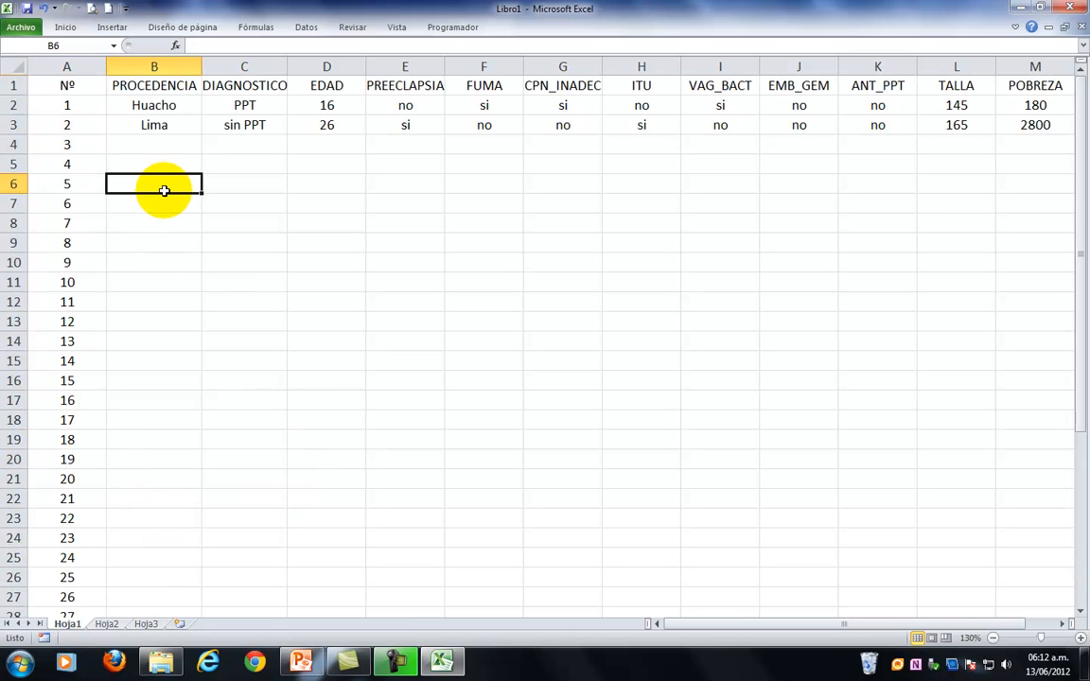
Fill the PROCEDENCIA cells B4:B40 with the formula =ALEATORIO.ENTRE(1,3).
left_click(156, 143)
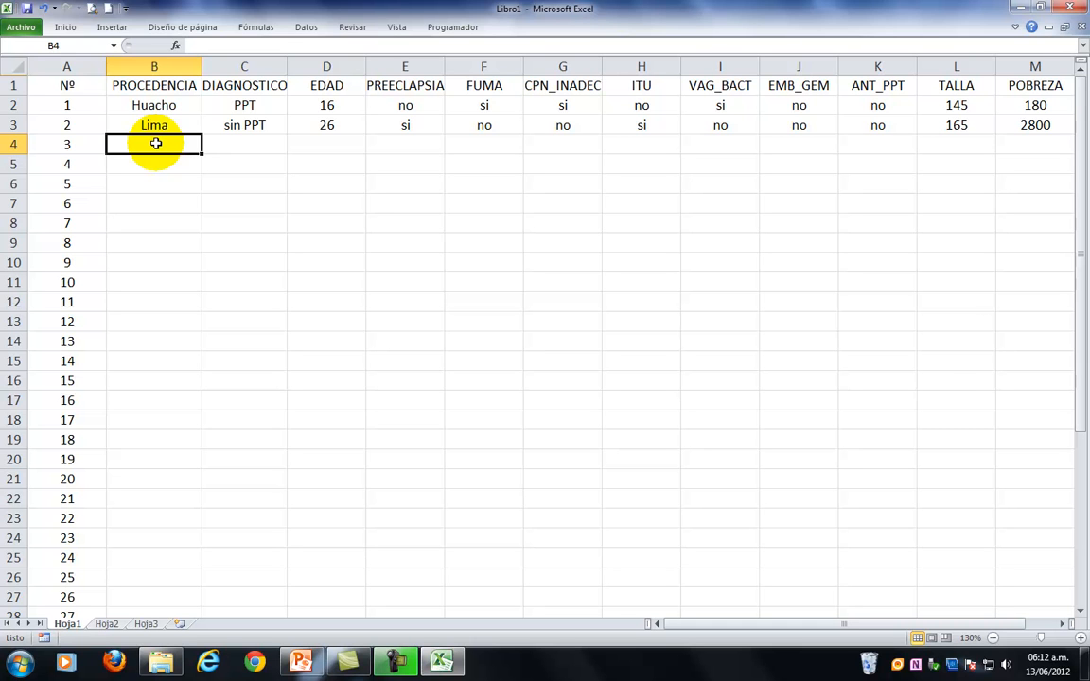
left_click_drag(156, 144, 179, 580)
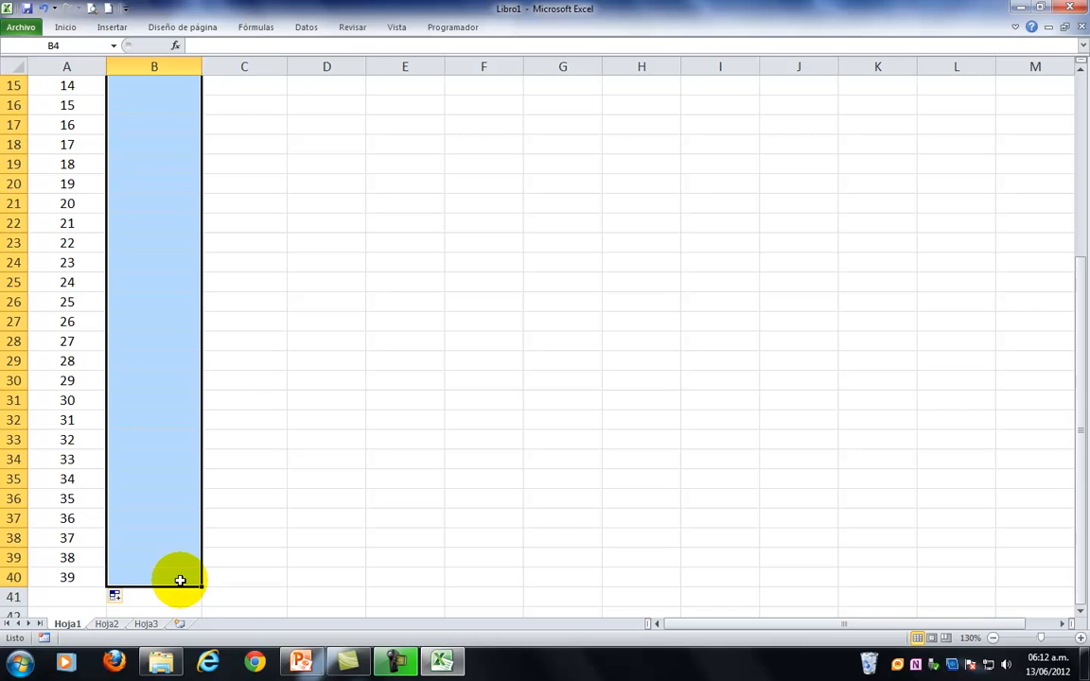
type("=alea")
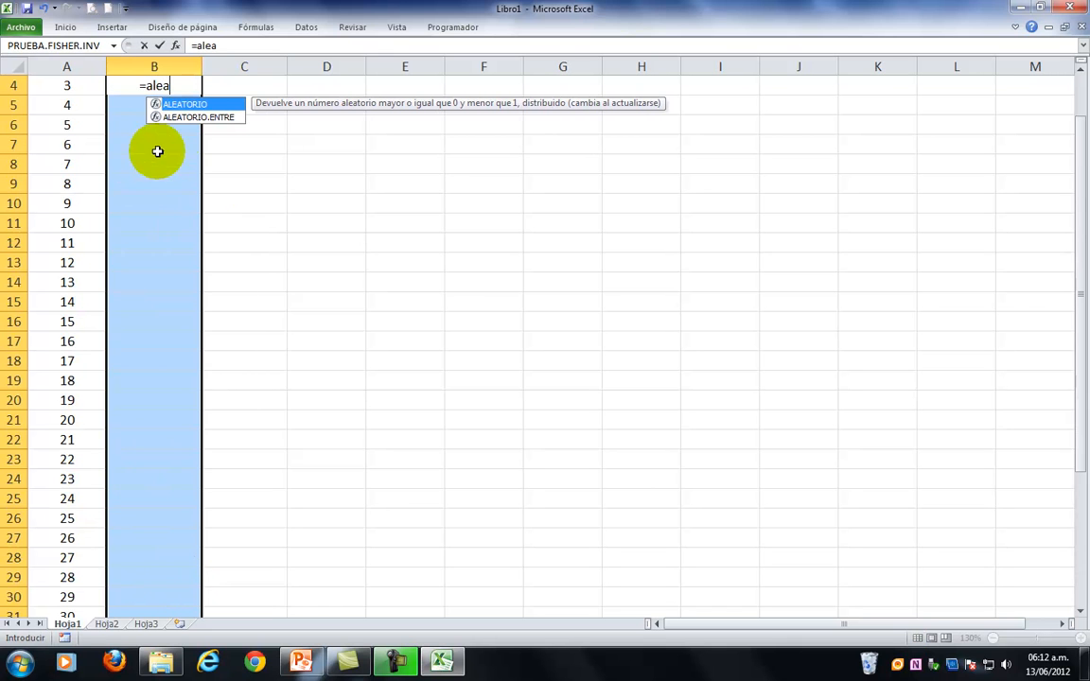
double_click(179, 118)
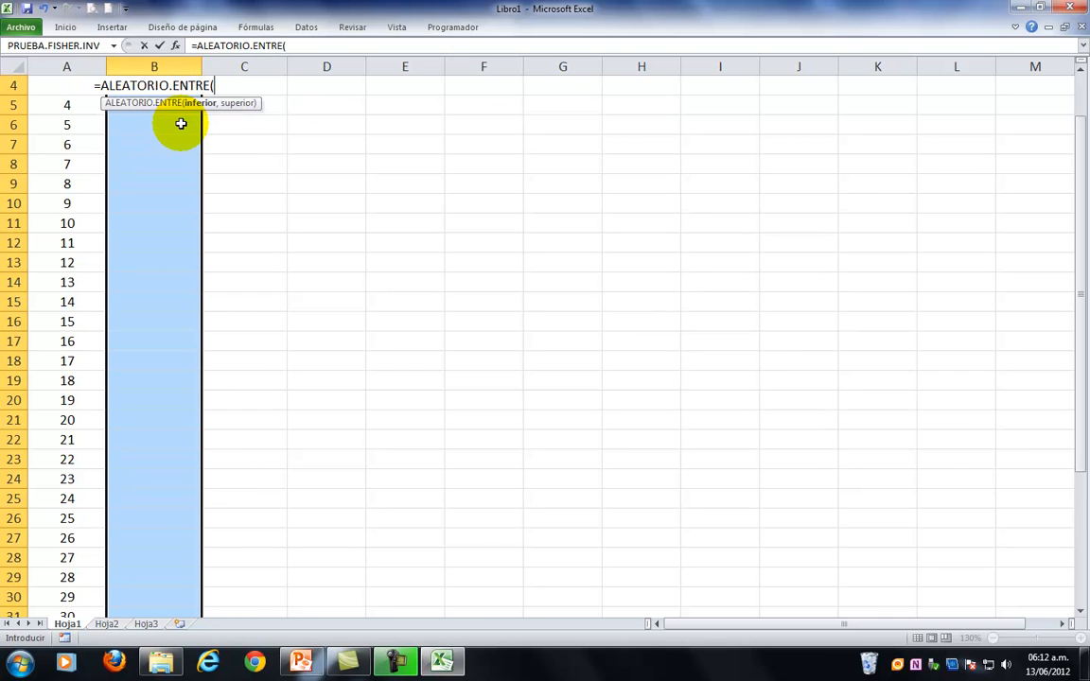
type("1,3")
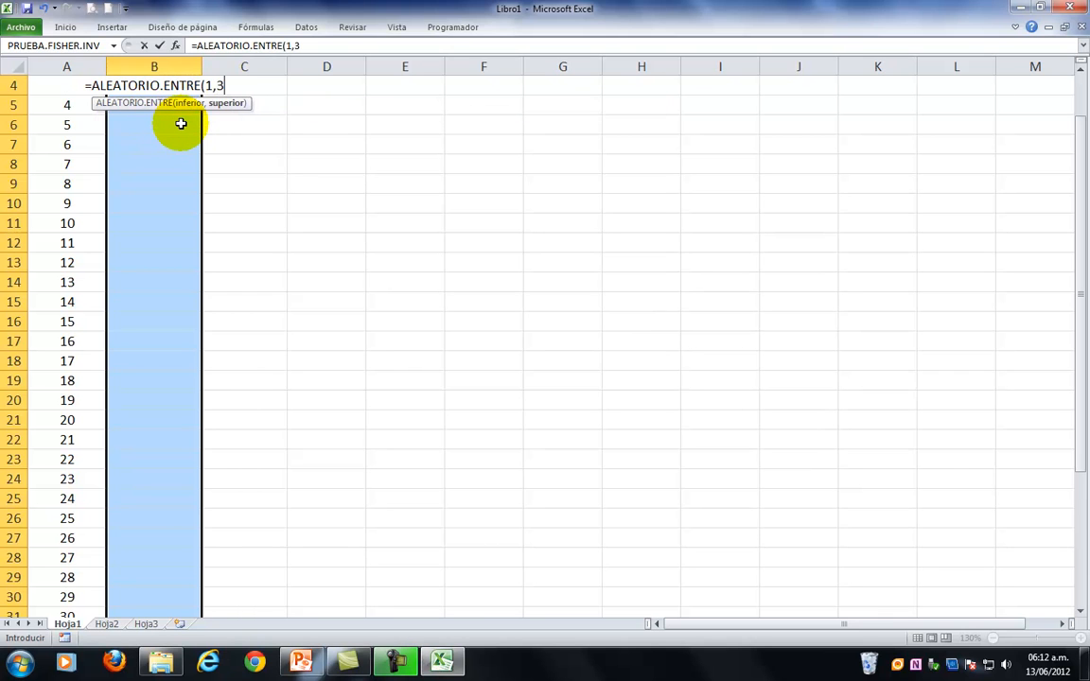
type(")")
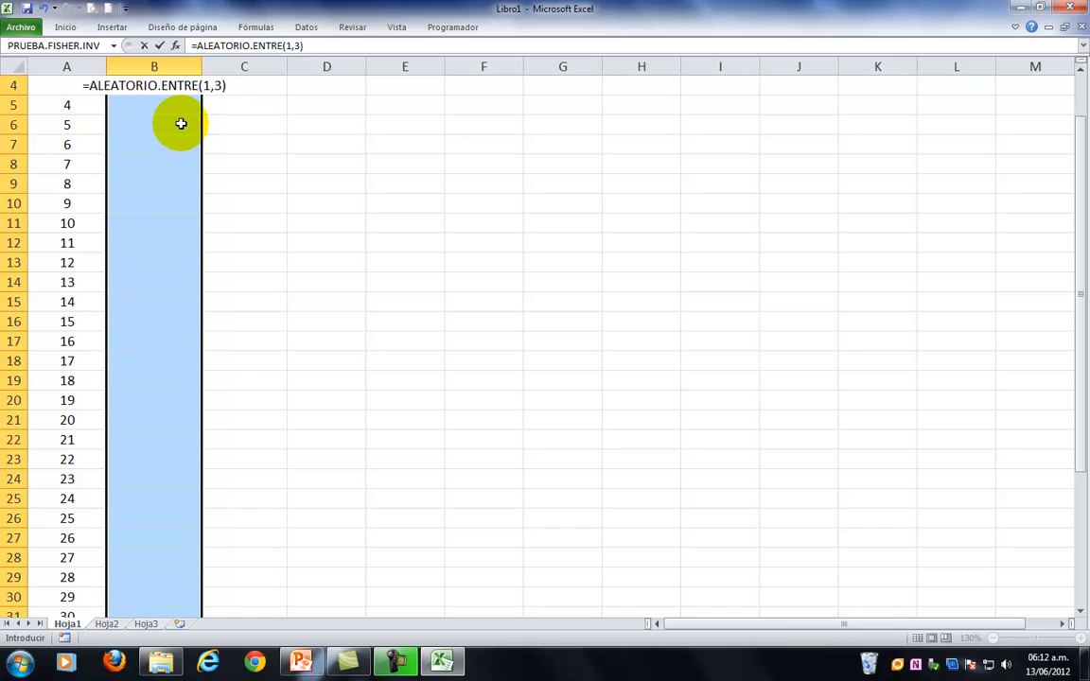
key("ctrl+Return")
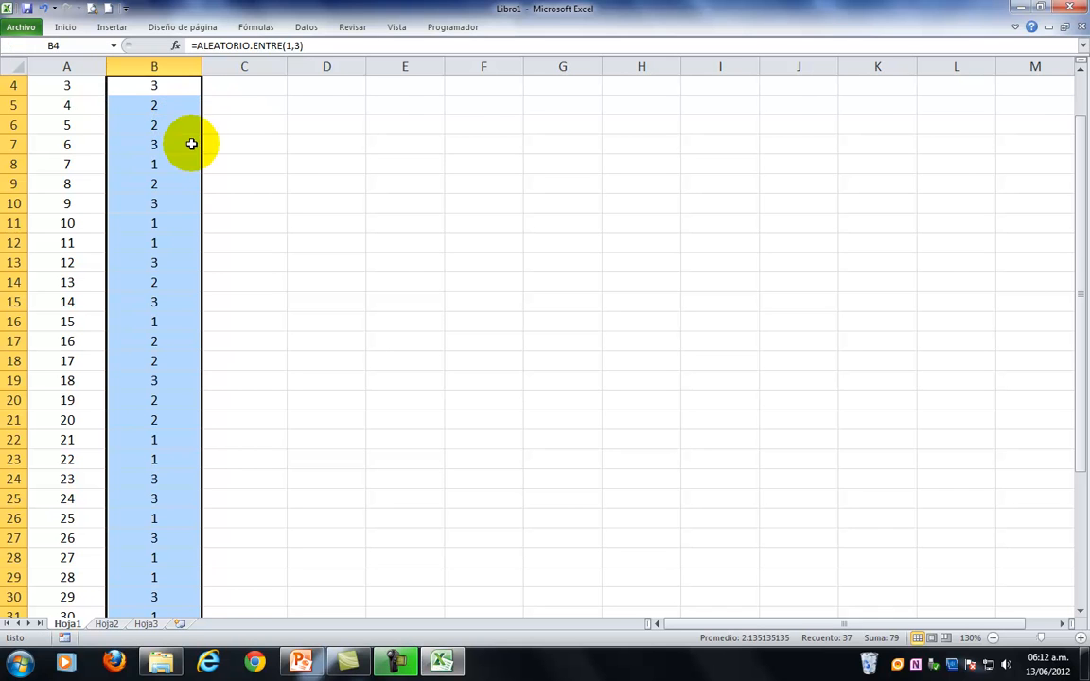
Fill the DIAGNOSTICO cells C4:C40 with the formula =ALEATORIO.ENTRE(1,2).
scroll(279, 187, "up", 1)
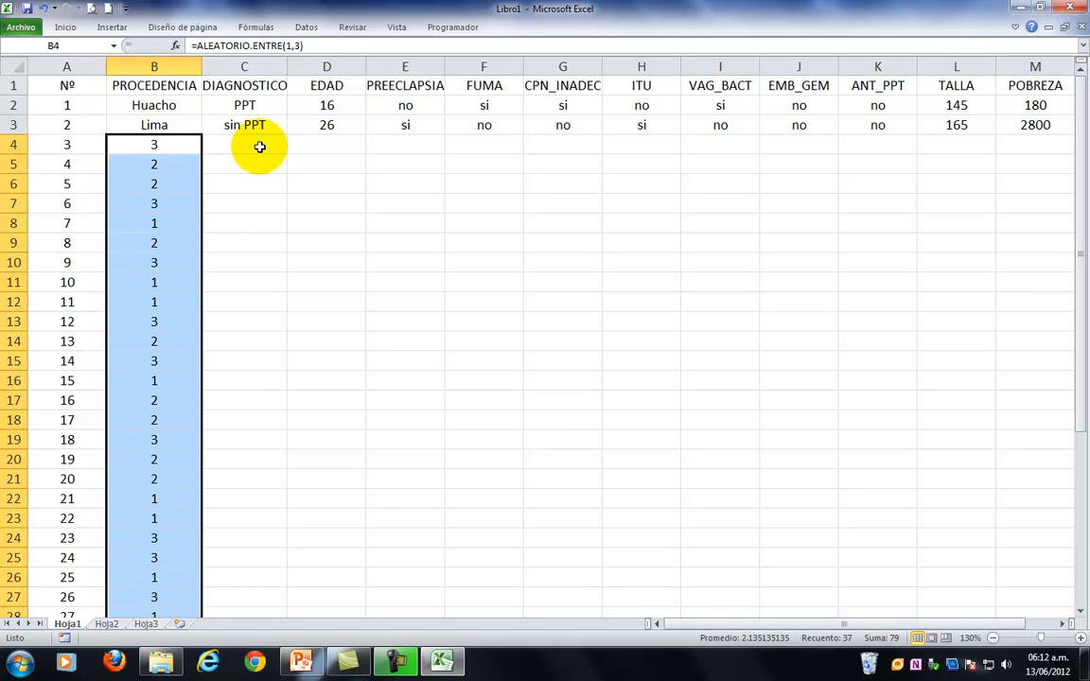
left_click(259, 146)
left_click_drag(259, 146, 284, 581)
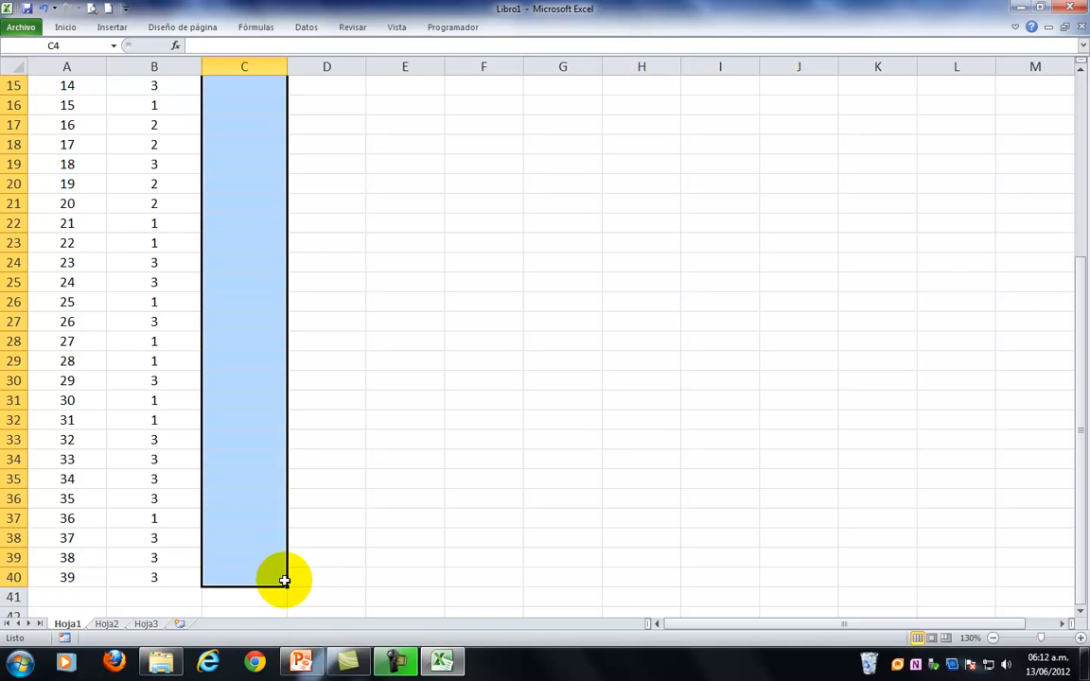
type("=alea")
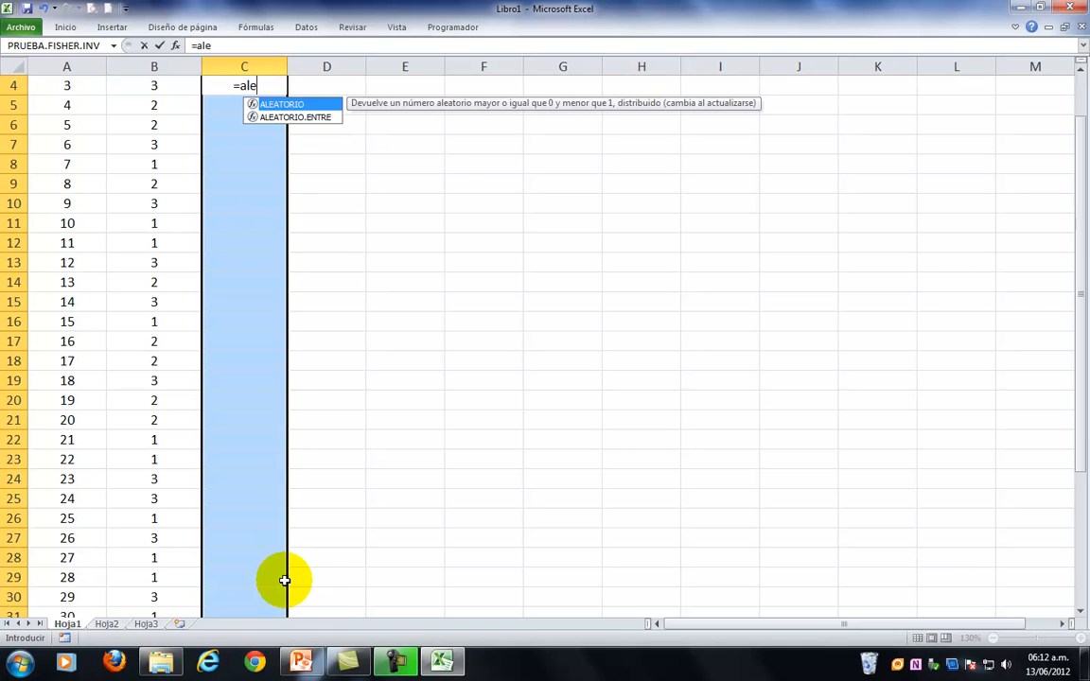
double_click(309, 116)
type("1,2)")
key("ctrl+Return")
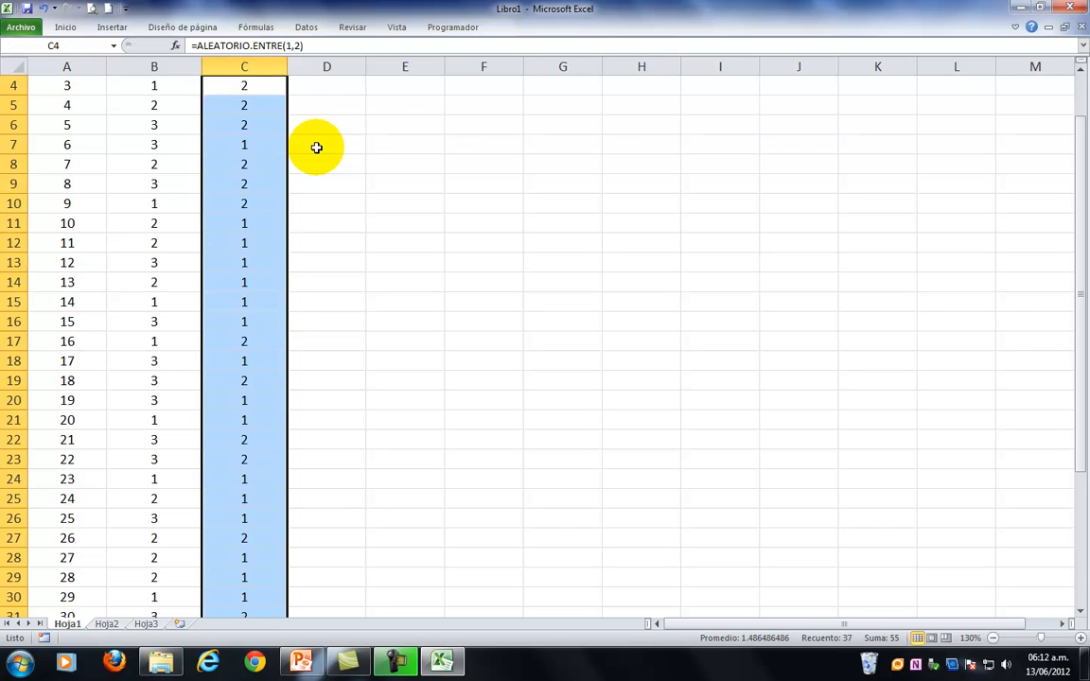
Enter =ALEATORIO.ENTRE(15,42) in D4 under EDAD and fill it down to row 40.
scroll(341, 151, "up", 1)
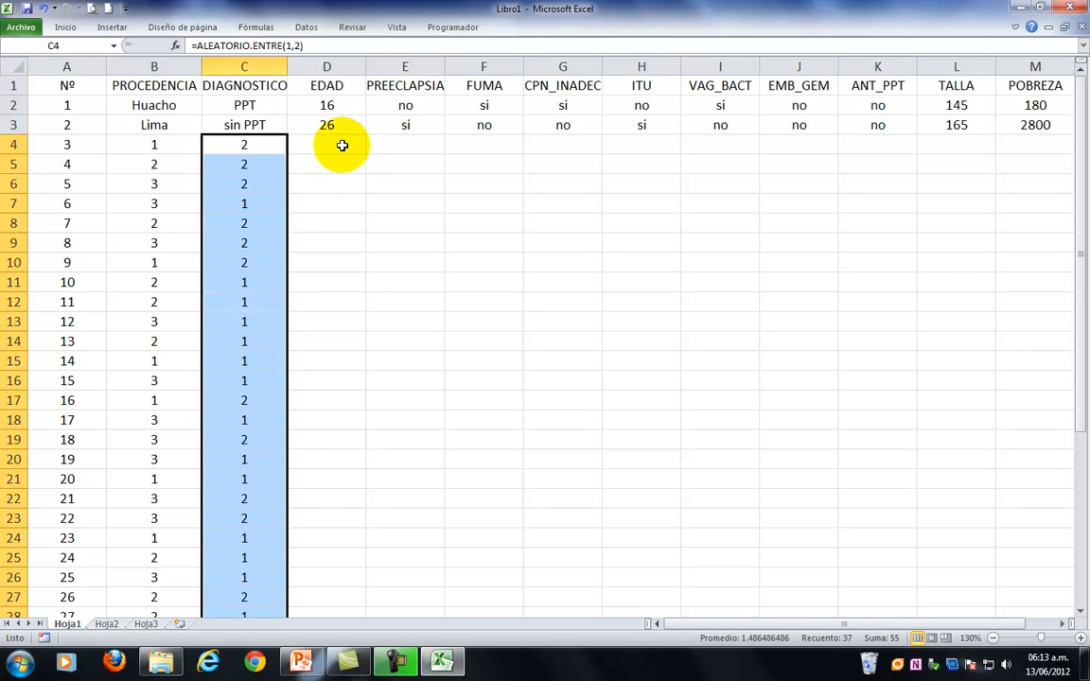
left_click(342, 147)
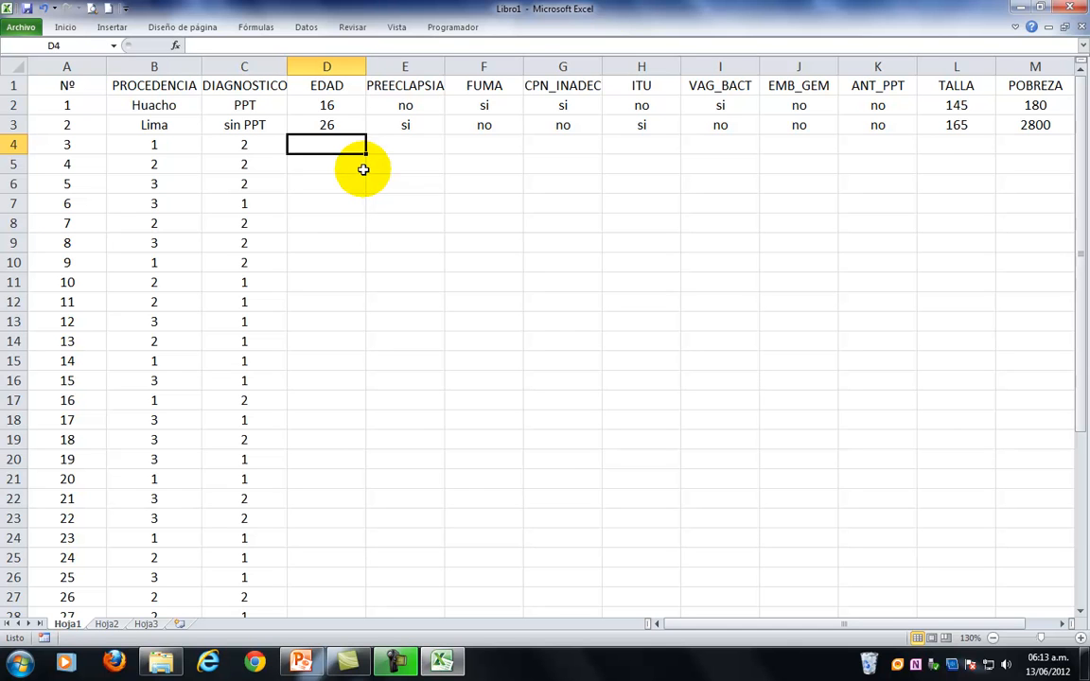
type("=alea")
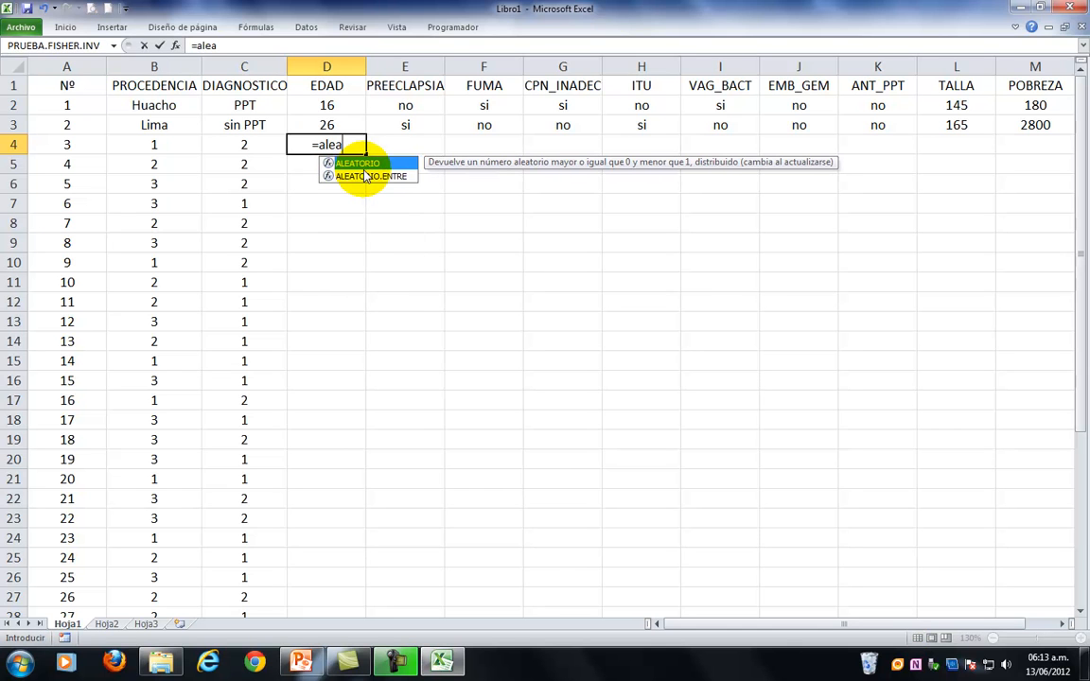
double_click(364, 177)
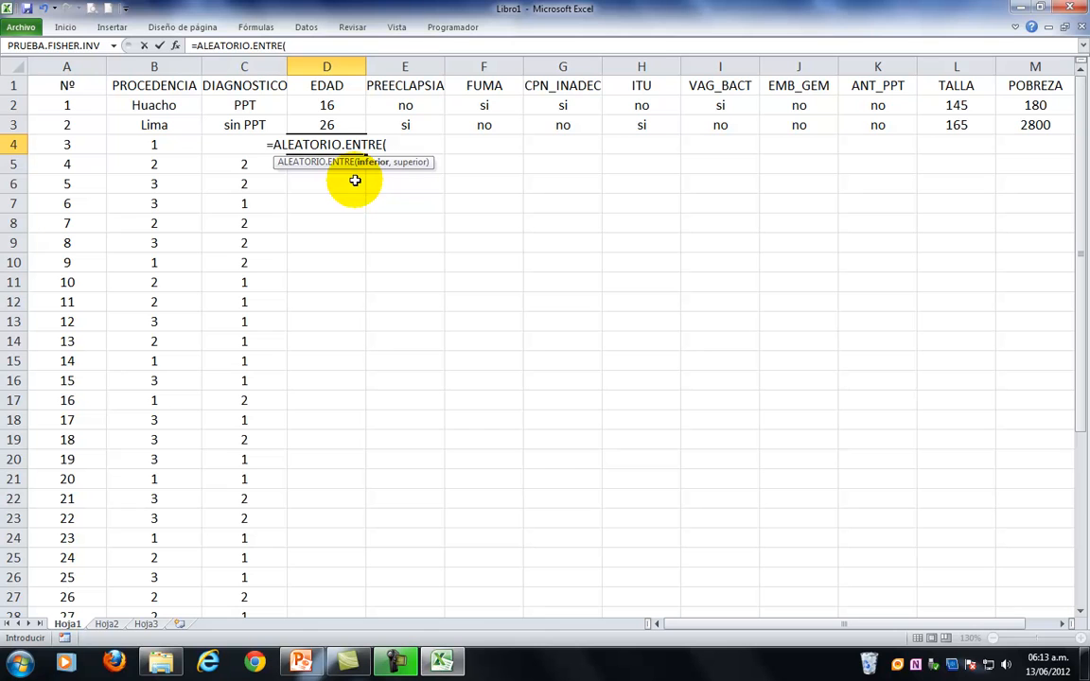
type("15,4")
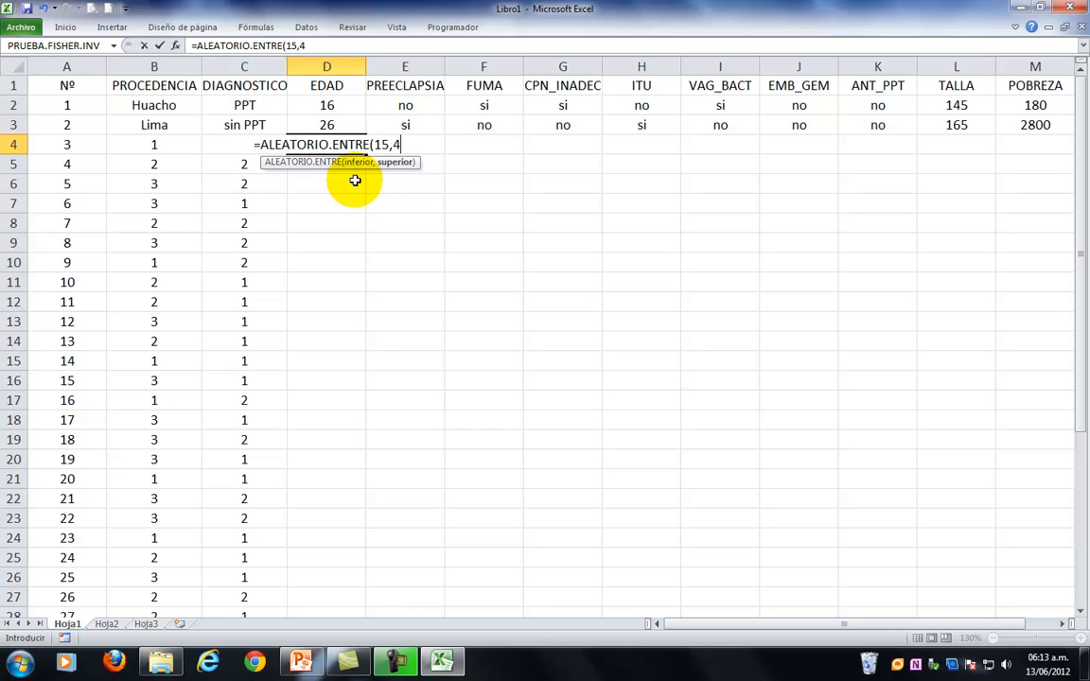
type("2)")
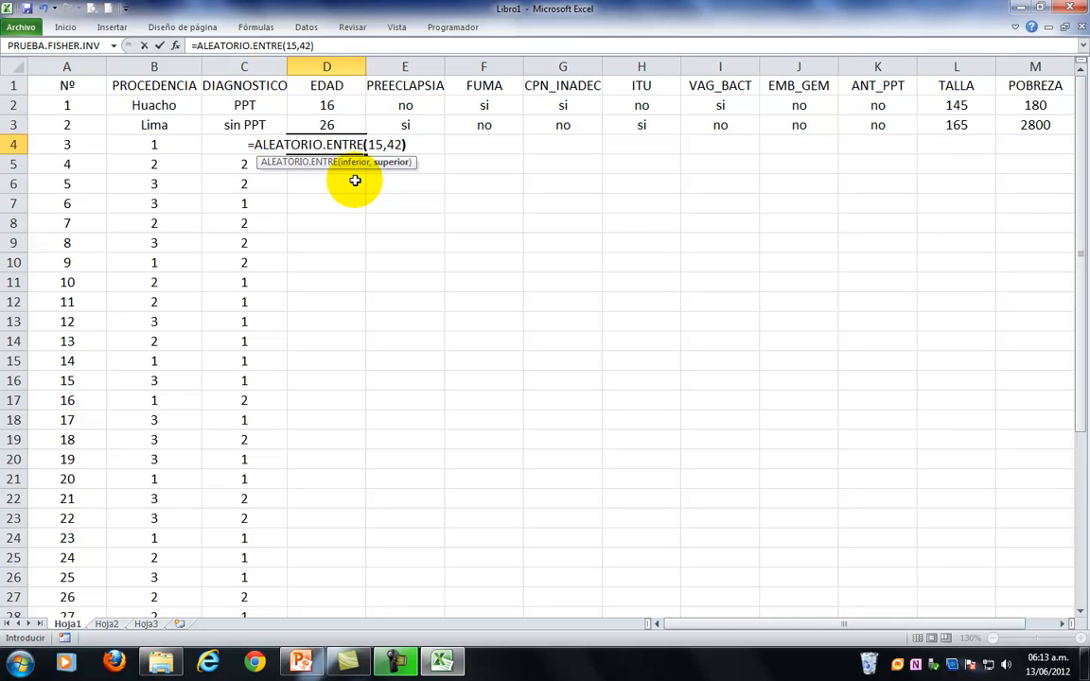
key("ctrl+Return")
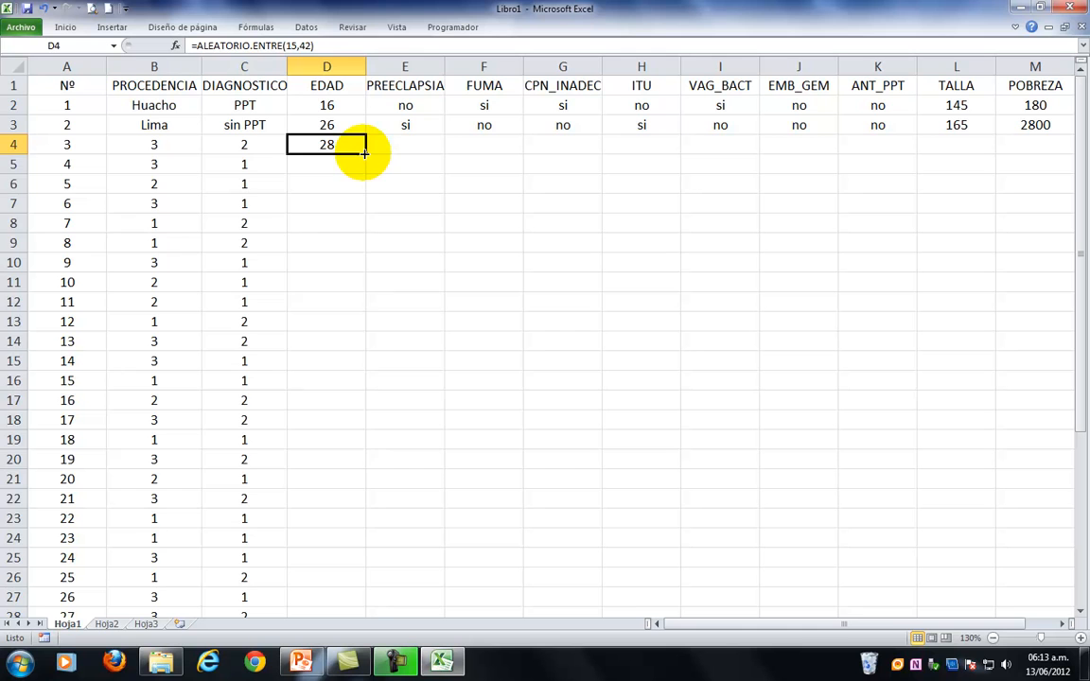
double_click(364, 152)
Enter the formula =ALEATORIO.ENTRE(1,2) in E4 under PREECLAPSIA.
left_click(426, 143)
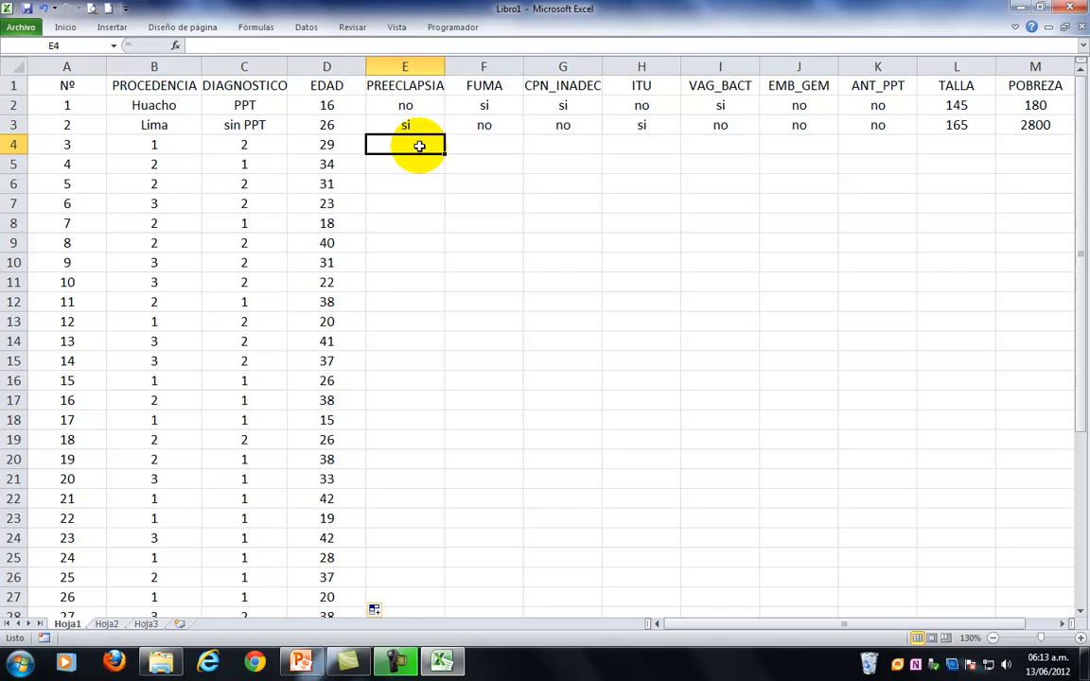
type("=")
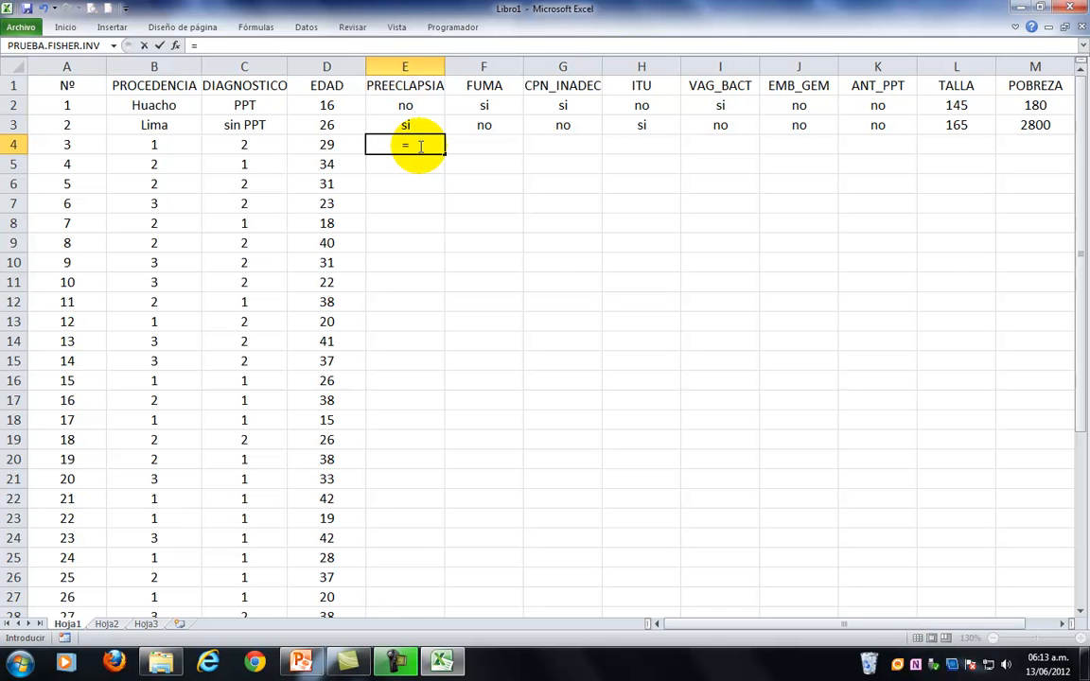
type("alea")
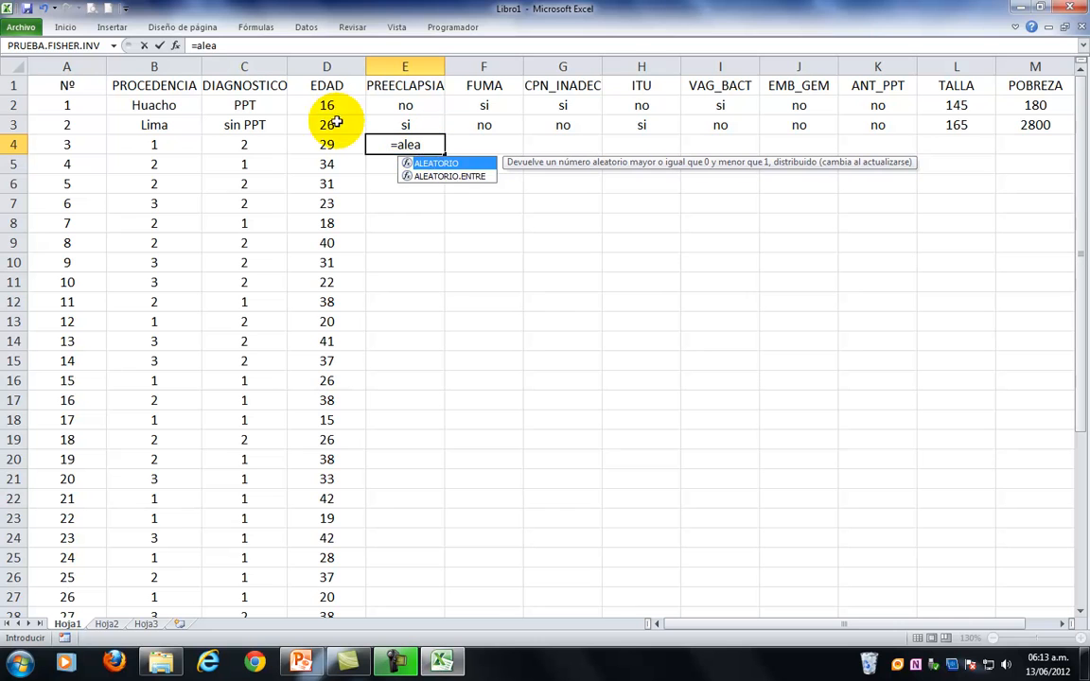
double_click(434, 176)
type("1")
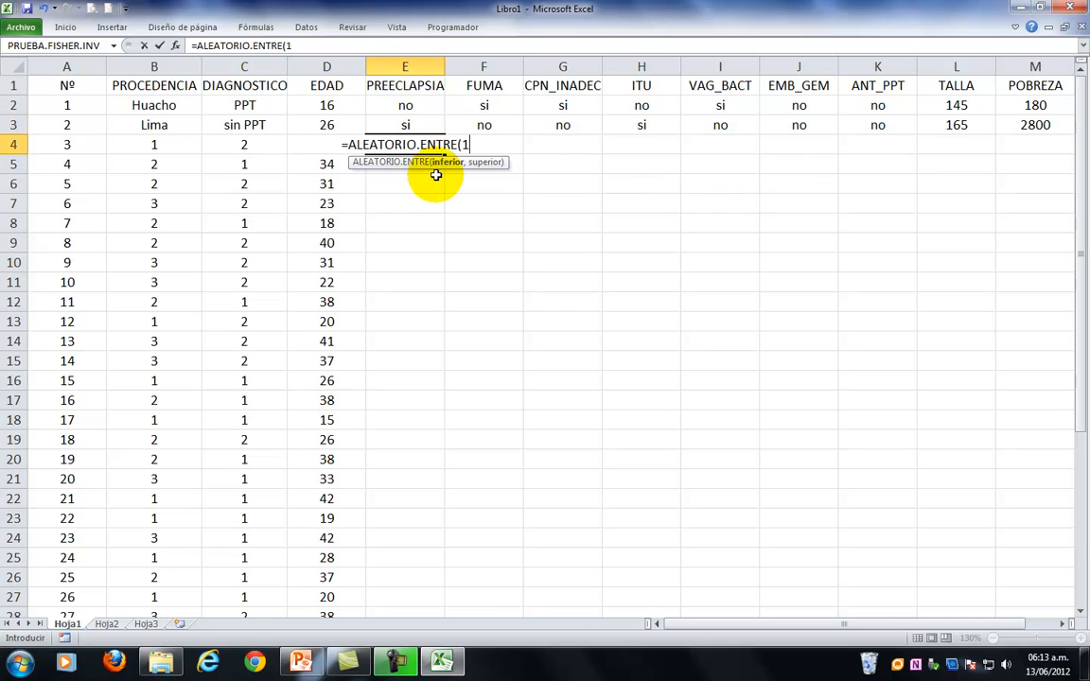
type(",2)")
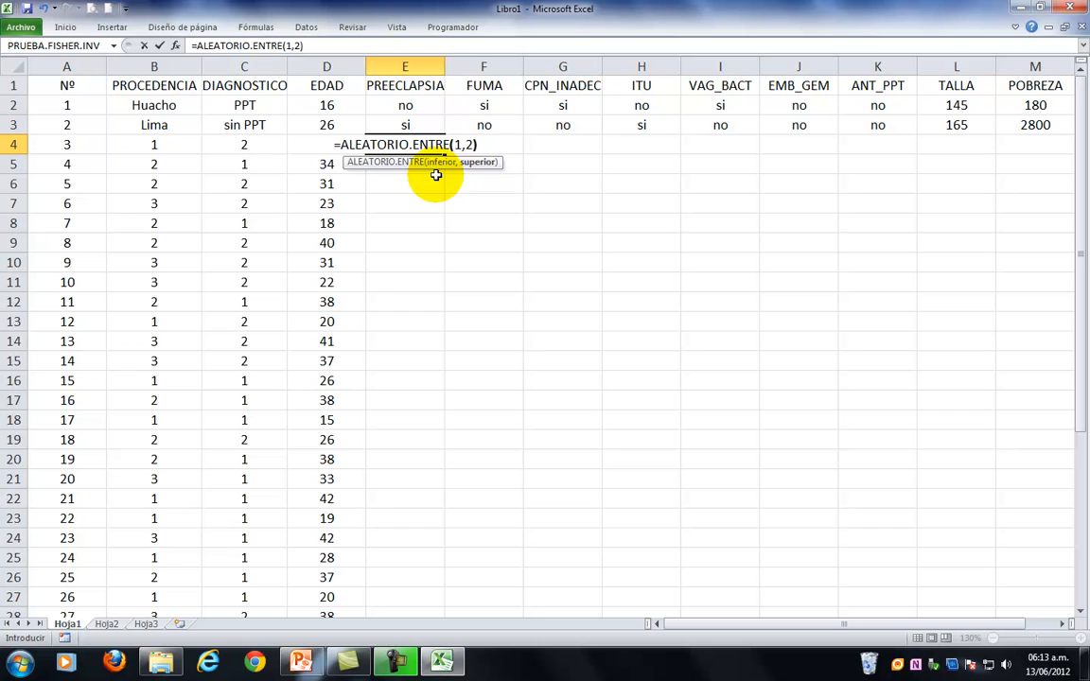
key("Return")
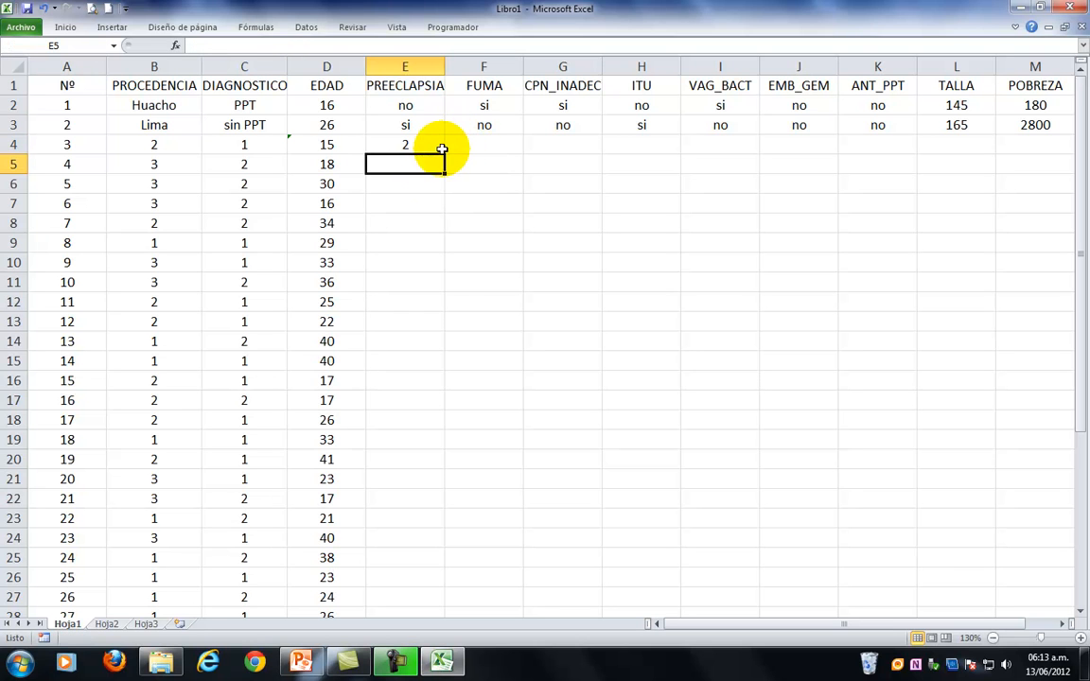
Copy the E4 formula across to ANT_PPT in column K and down to row 40.
left_click(442, 149)
left_click_drag(444, 154, 827, 152)
left_click_drag(909, 152, 944, 587)
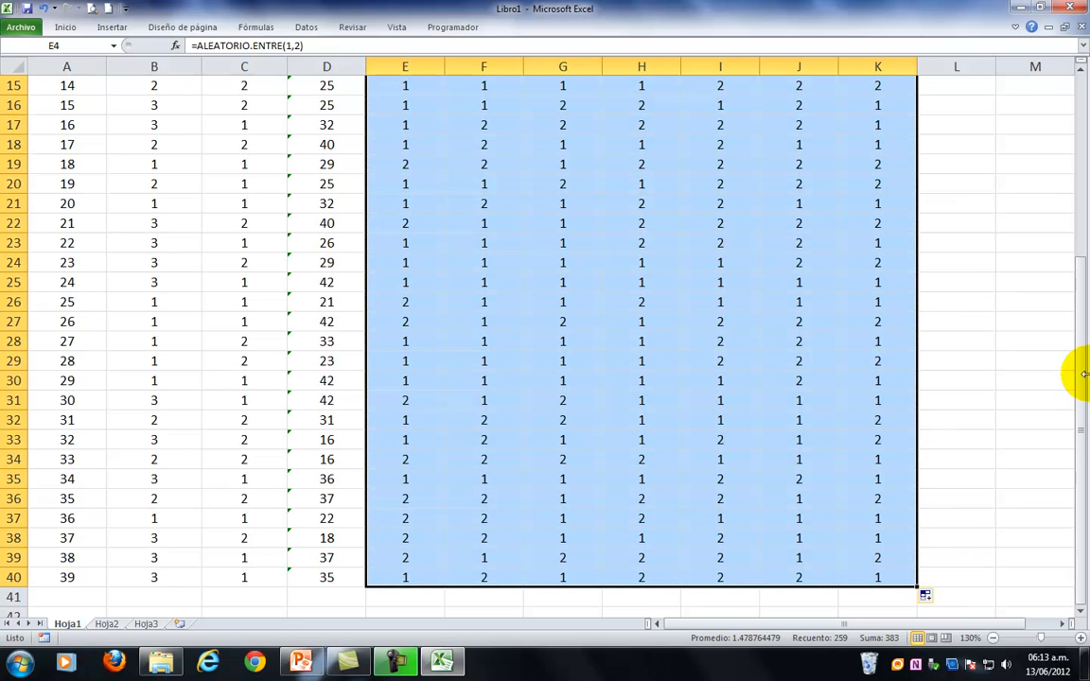
Enter the formula =ALEATORIO.ENTRE(135,172) in L4 under TALLA.
scroll(1017, 353, "up", 4)
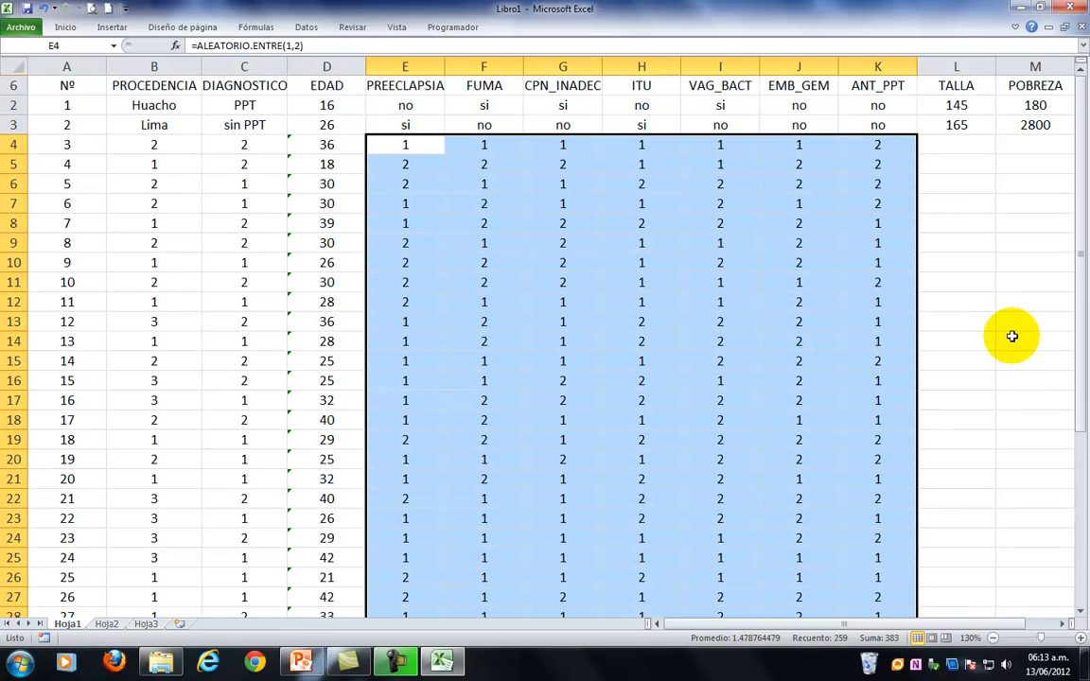
left_click(959, 141)
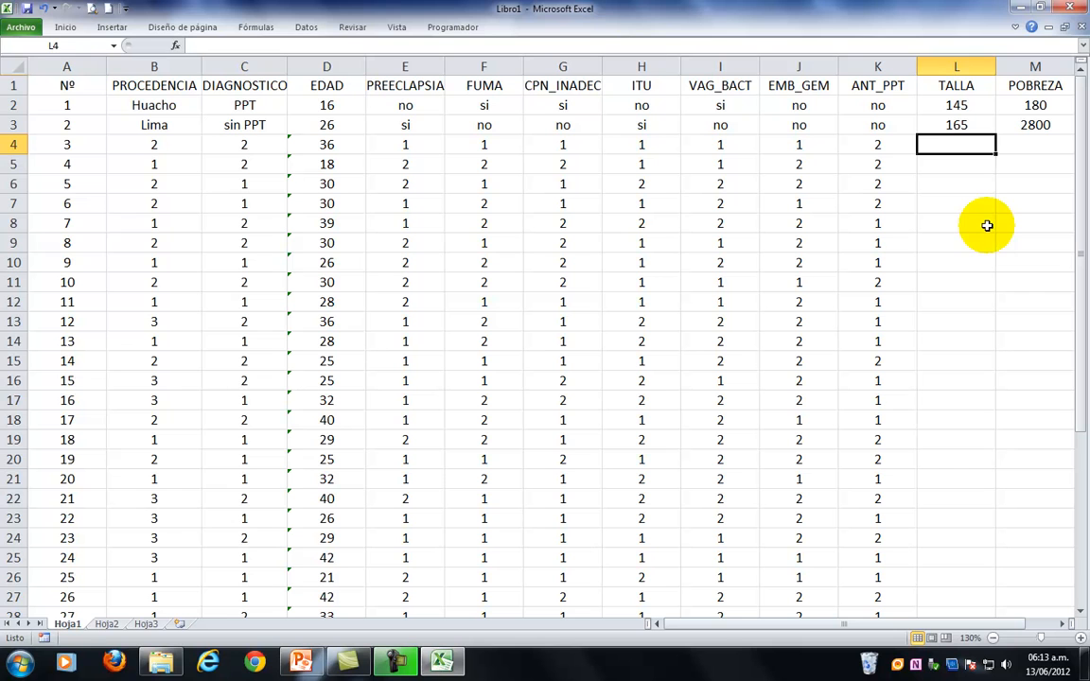
type("=alea")
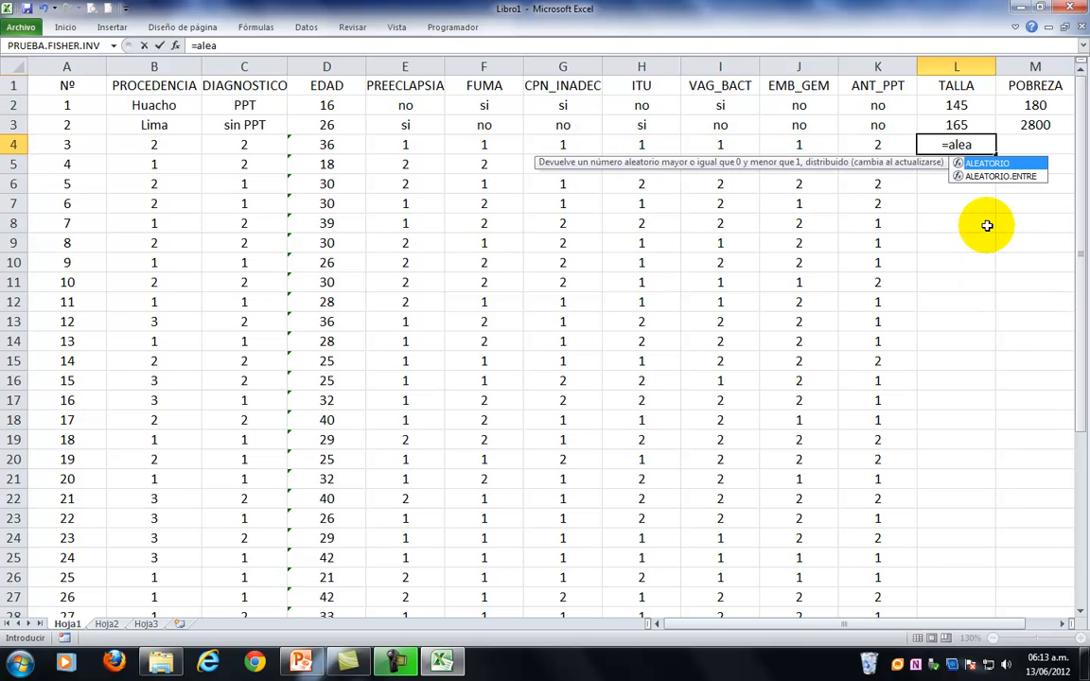
double_click(990, 177)
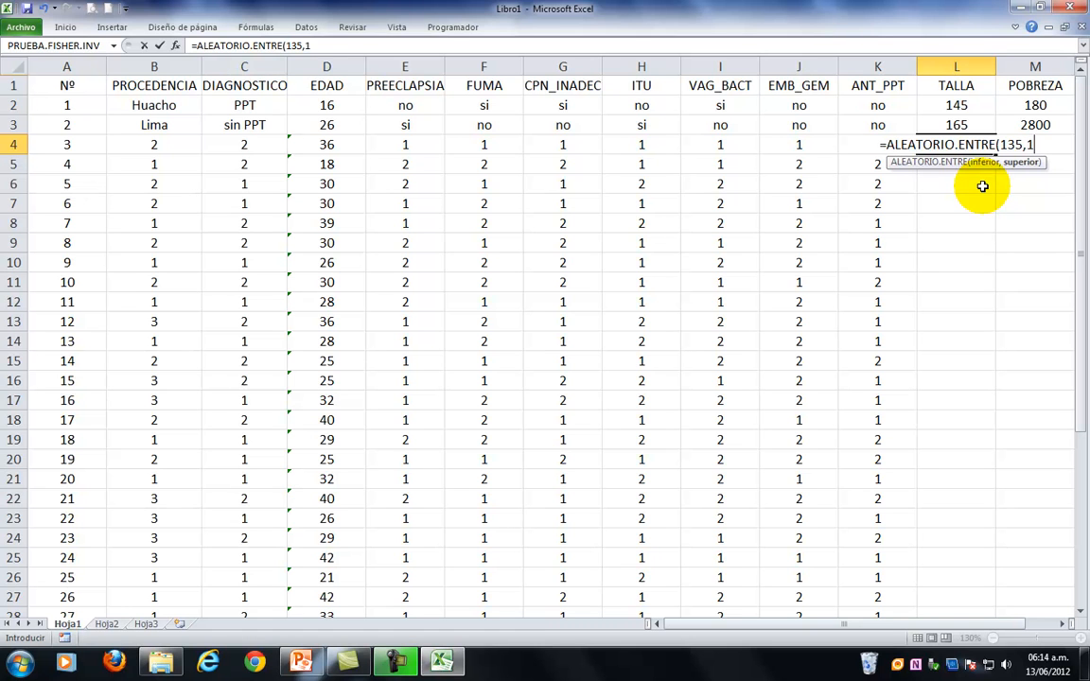
type("2")
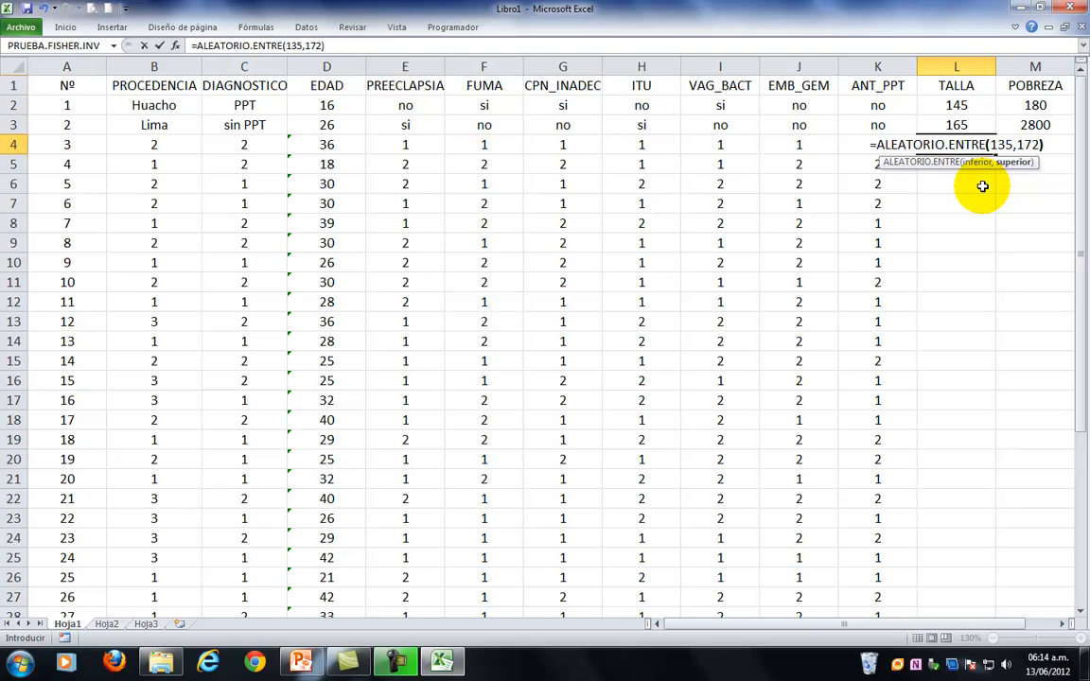
key("Return")
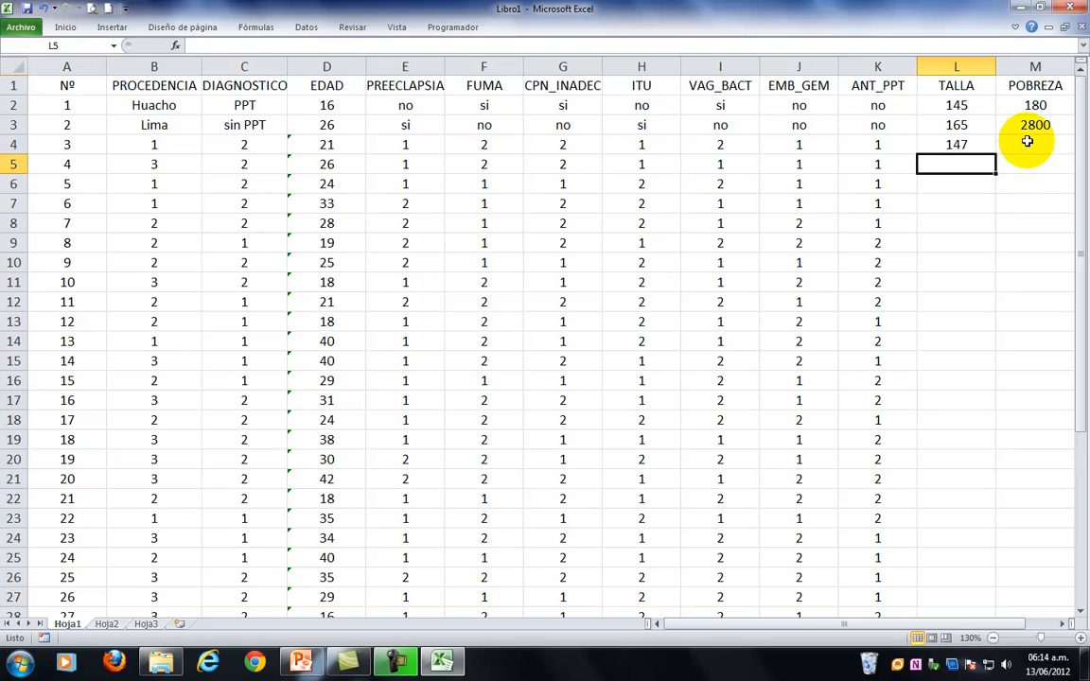
Enter the formula =ALEATORIO.ENTRE(100,3800) in M4 under POBREZA.
left_click(1027, 143)
type("=")
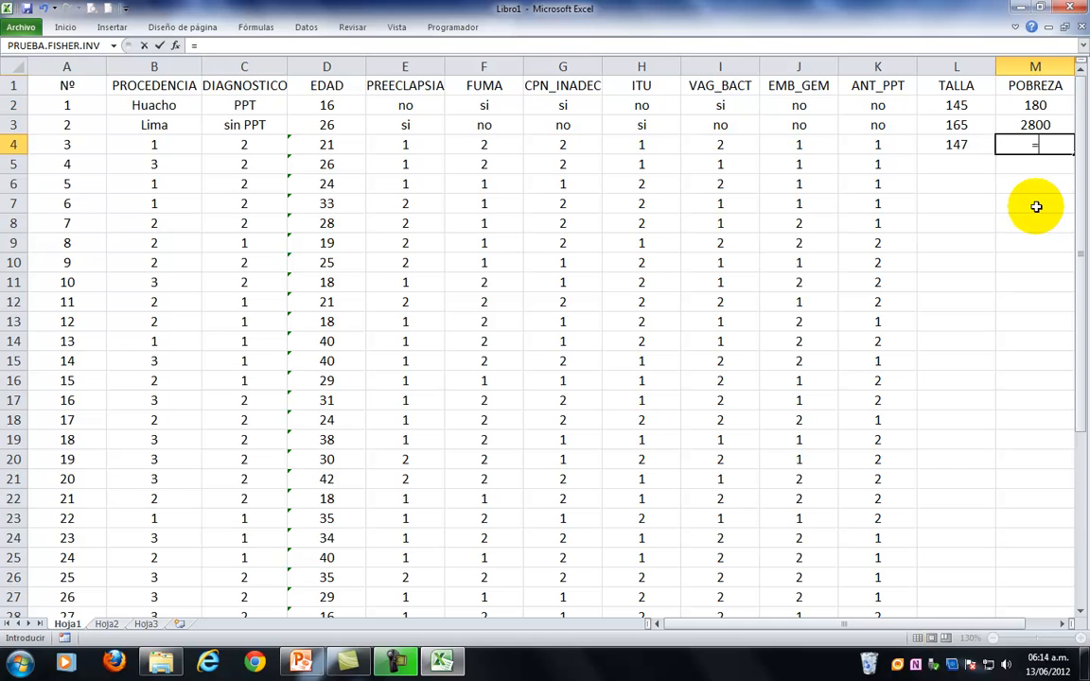
type("alea")
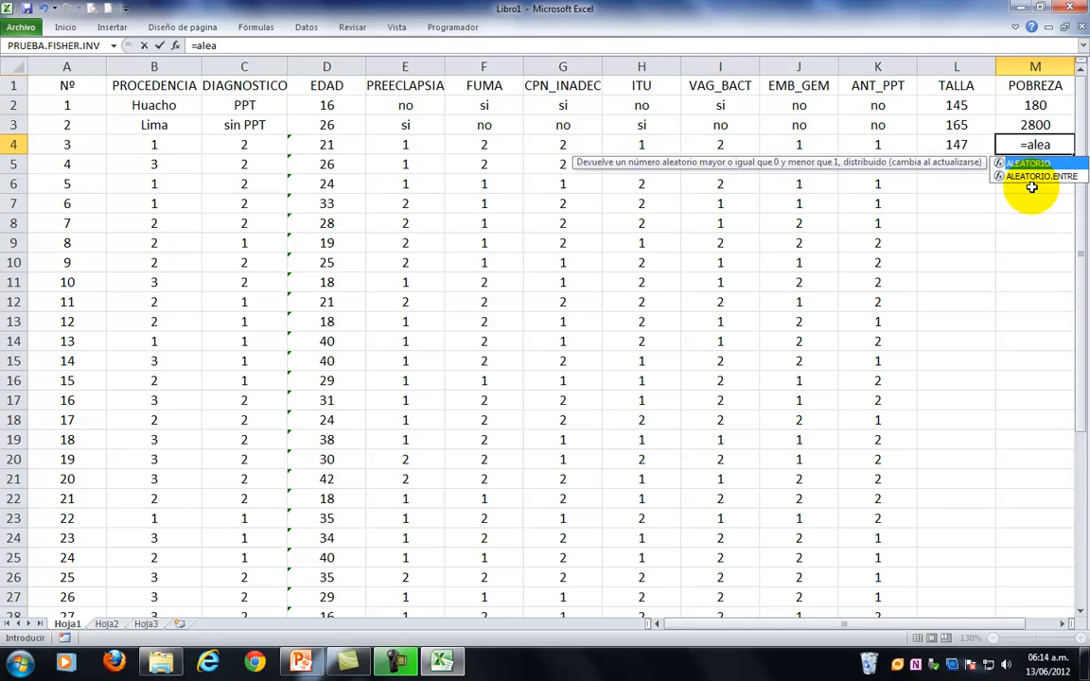
double_click(1035, 178)
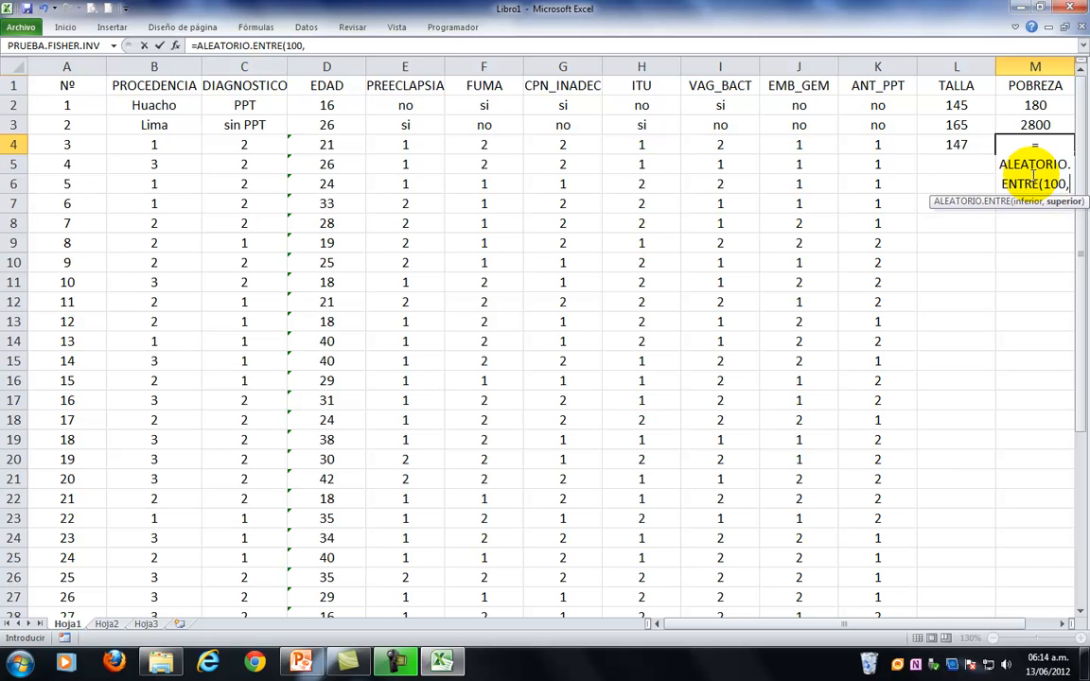
type("100,3800")
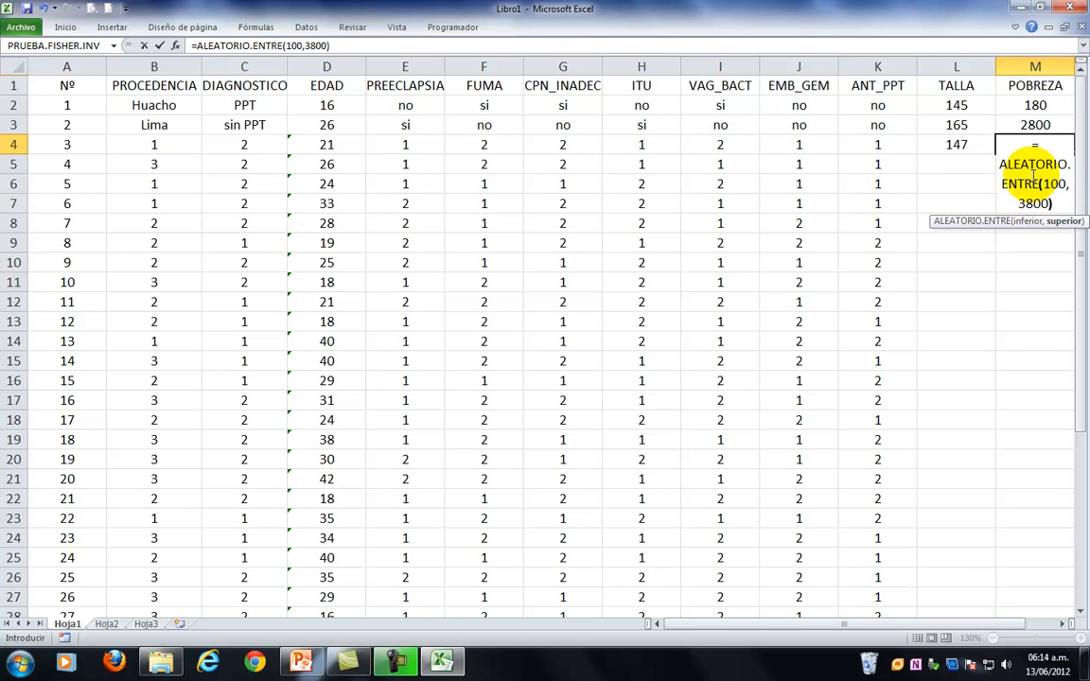
key("Return")
Fill the TALLA and POBREZA formulas from L4:M4 down to row 40.
left_click_drag(957, 144, 906, 590)
scroll(1005, 455, "up", 5)
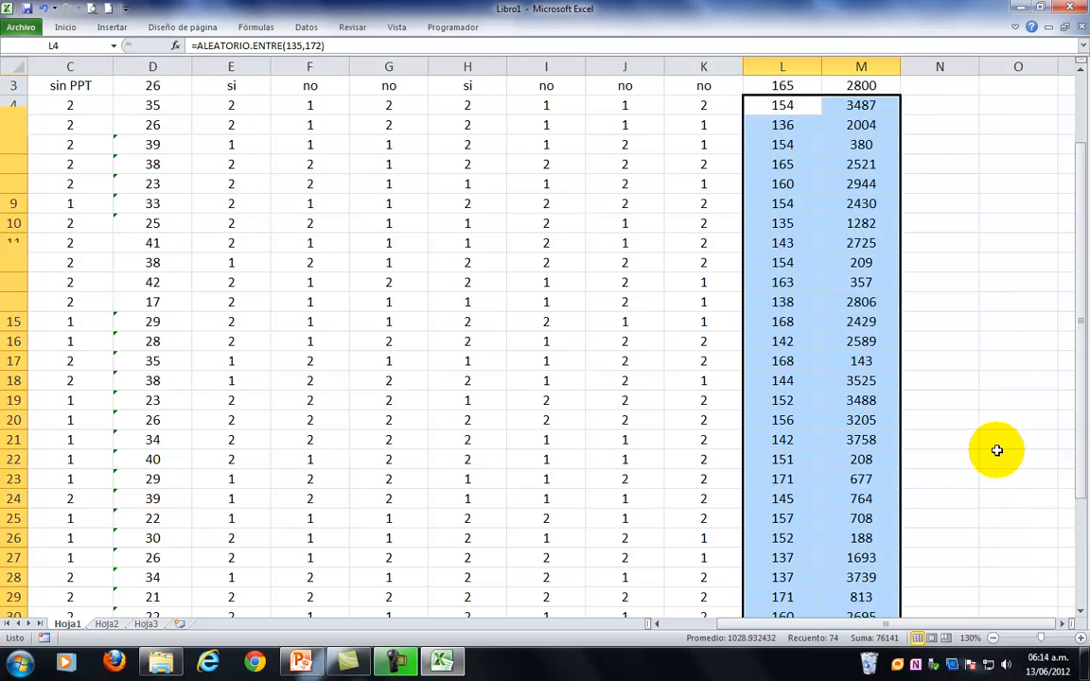
left_click(980, 496)
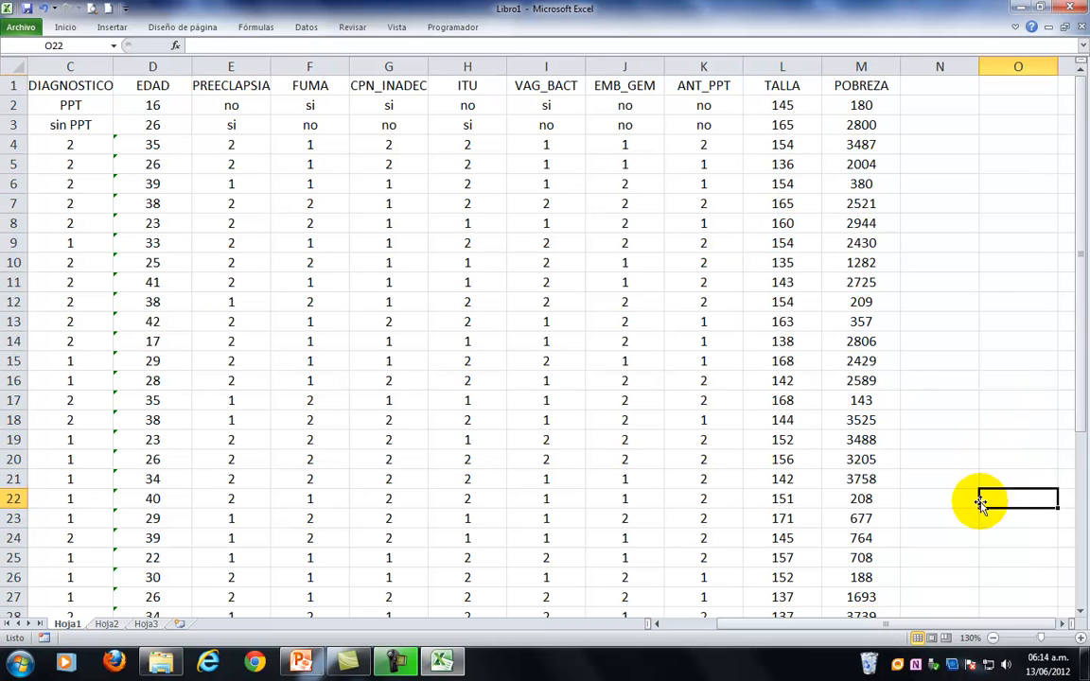
left_click_drag(806, 630, 699, 634)
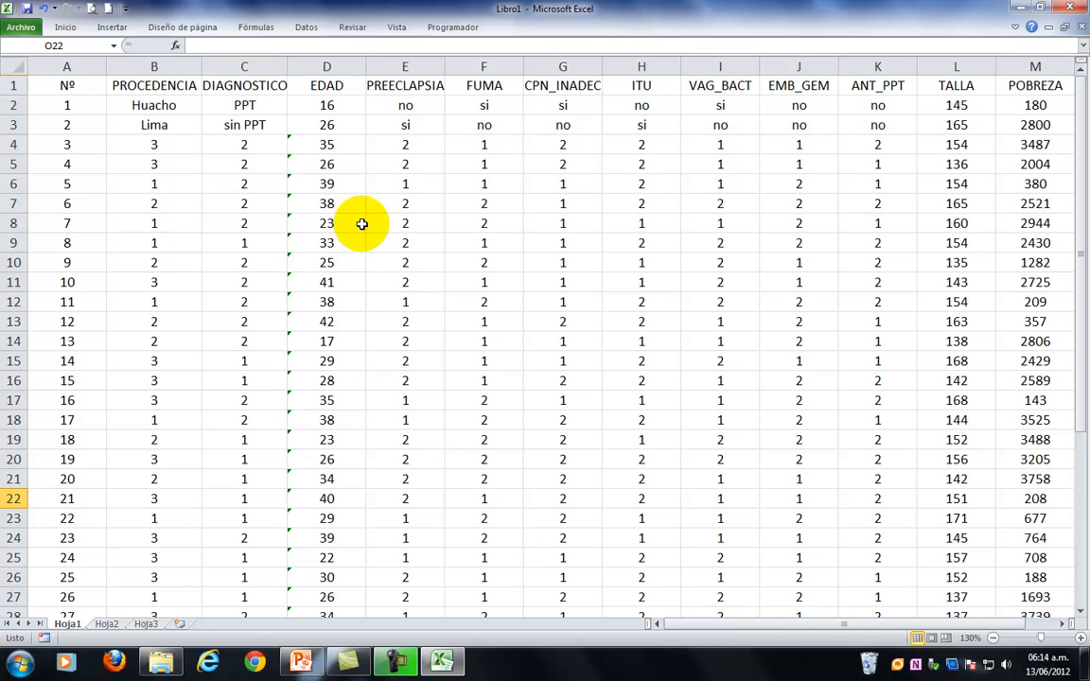
Copy the entire sheet Hoja1 and paste it over itself as values only, converting the random formulas to fixed numbers.
left_click_drag(308, 145, 329, 579)
scroll(359, 338, "up", 5)
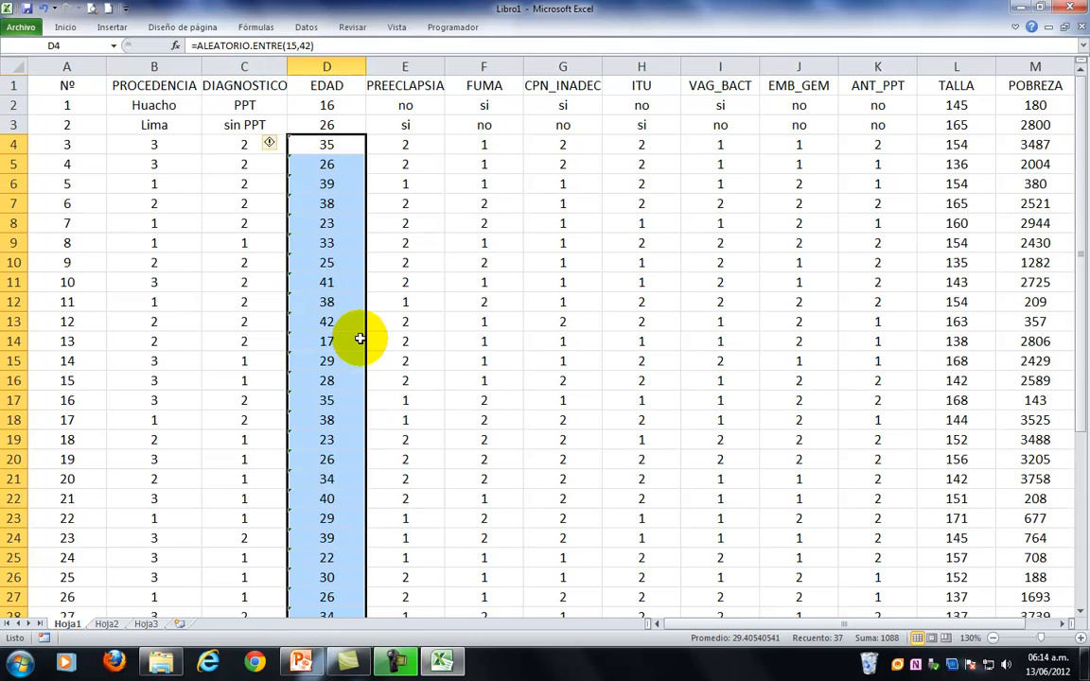
left_click(13, 67)
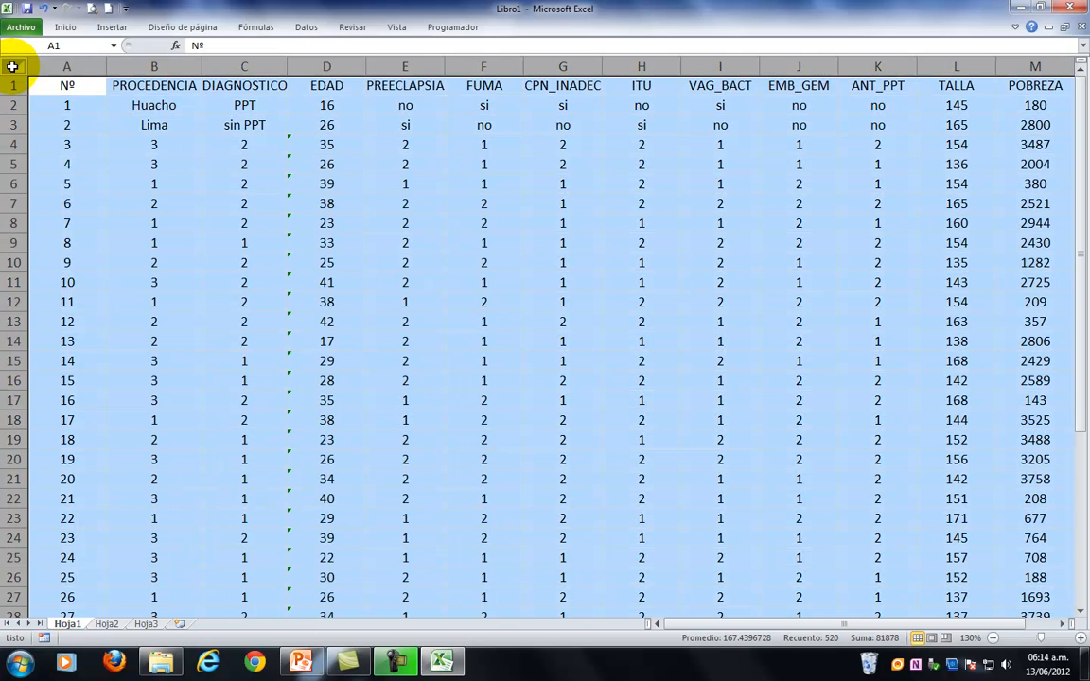
left_click(66, 27)
left_click(61, 64)
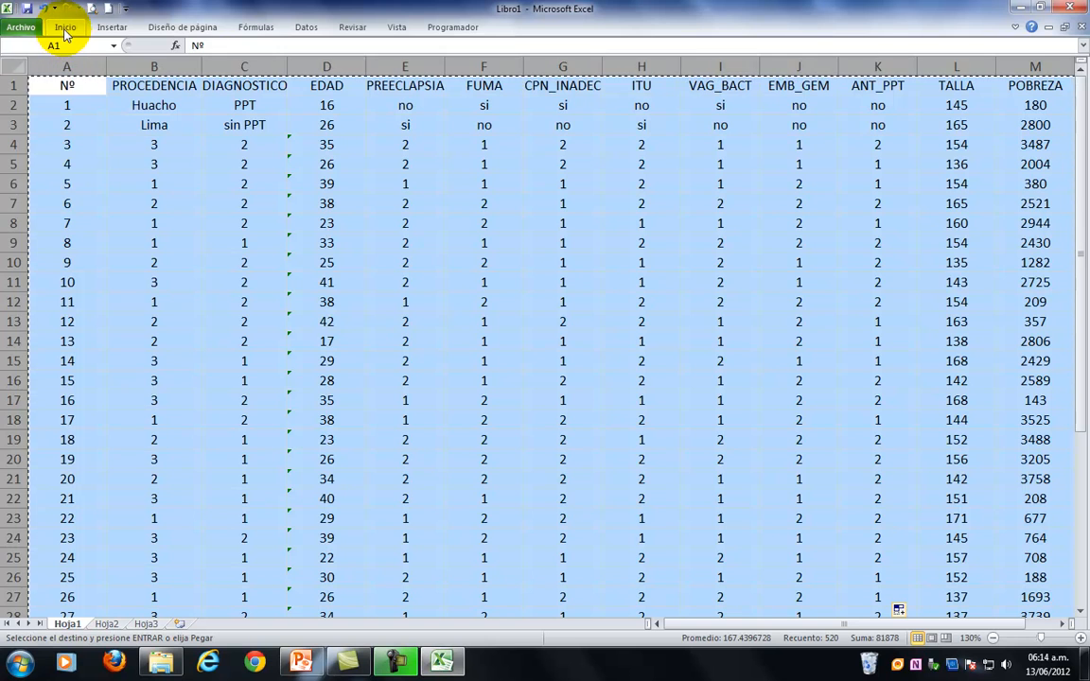
left_click(66, 27)
left_click(13, 90)
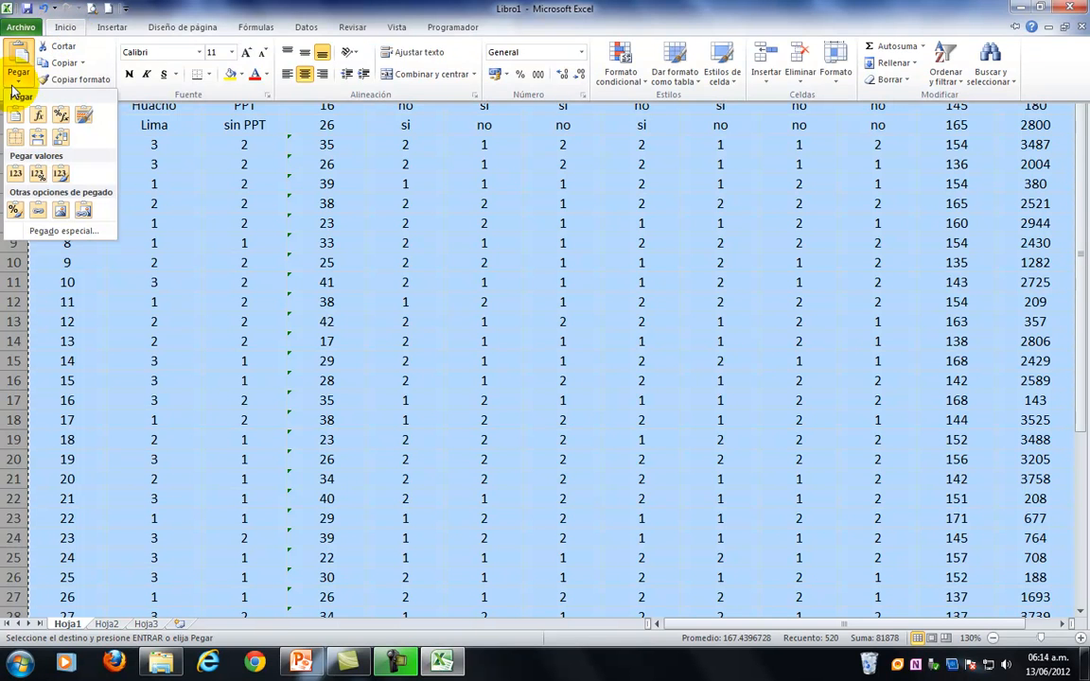
left_click(11, 172)
left_click(509, 246)
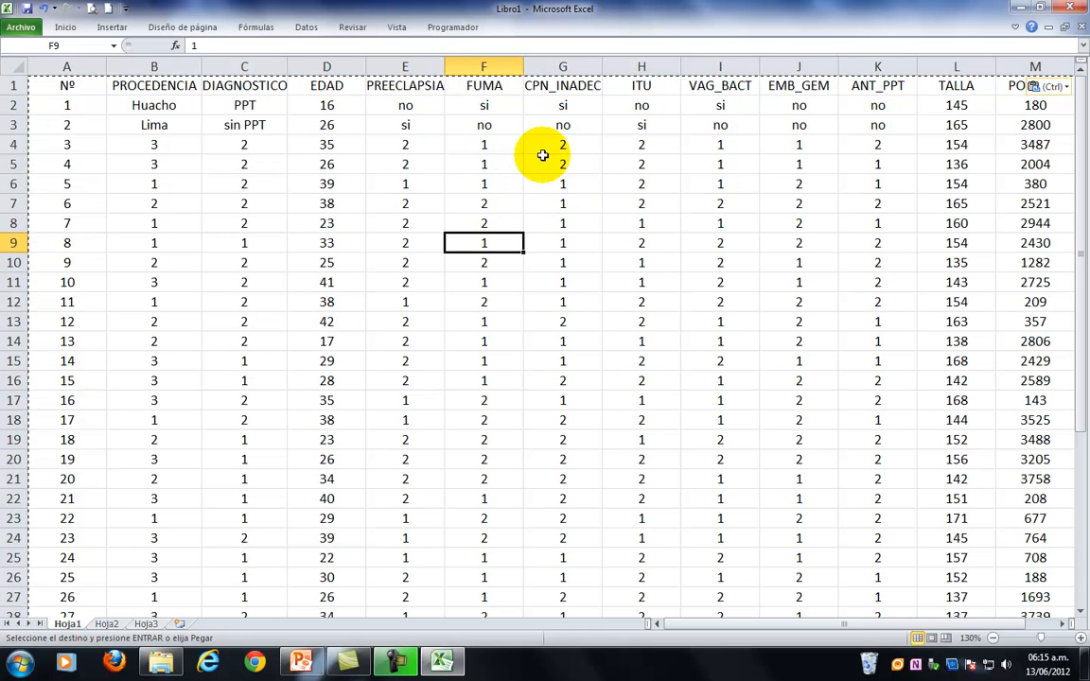
Replace every 1 with si in the range E4:K40, from PREECLAPSIA to ANT_PPT.
left_click_drag(383, 149, 909, 554)
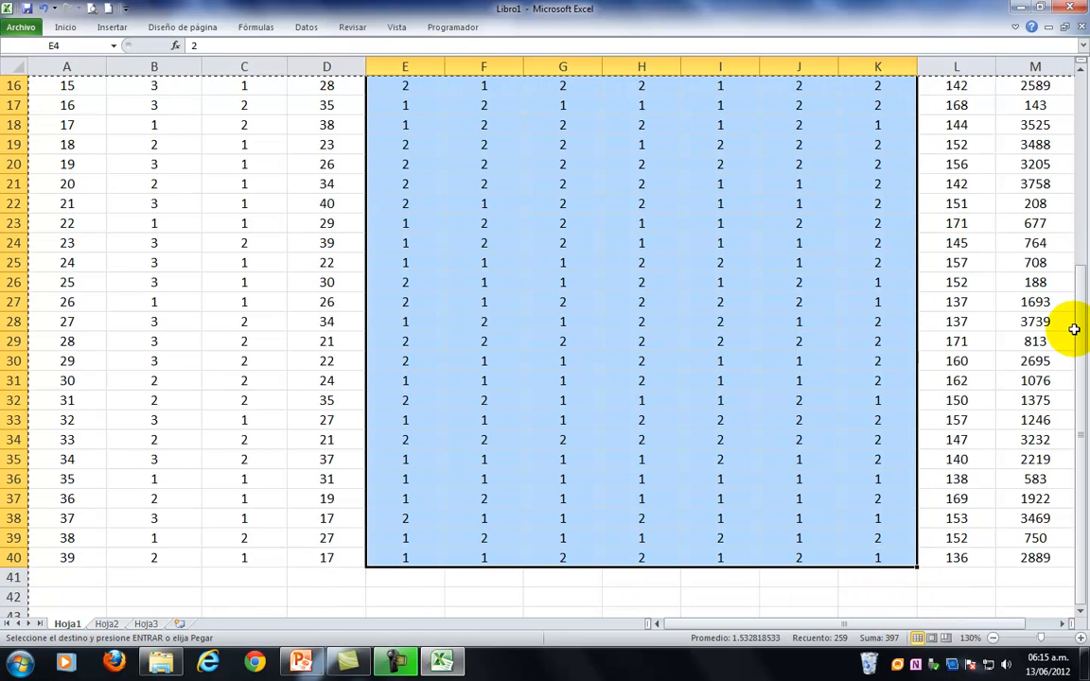
left_click_drag(1080, 284, 1082, 76)
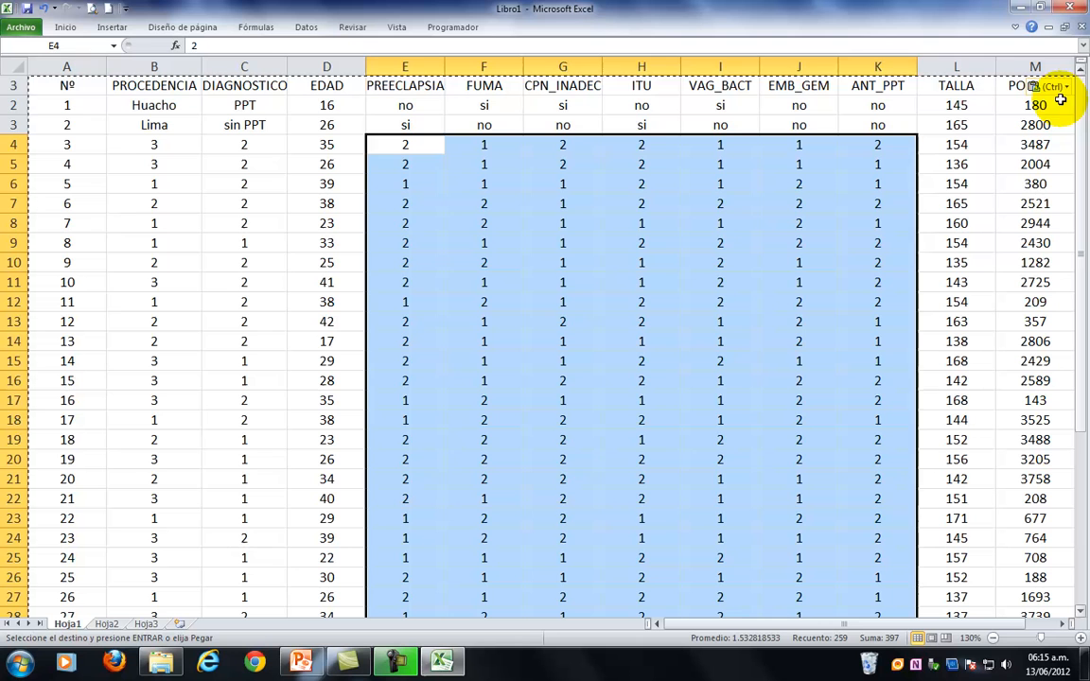
left_click(1015, 27)
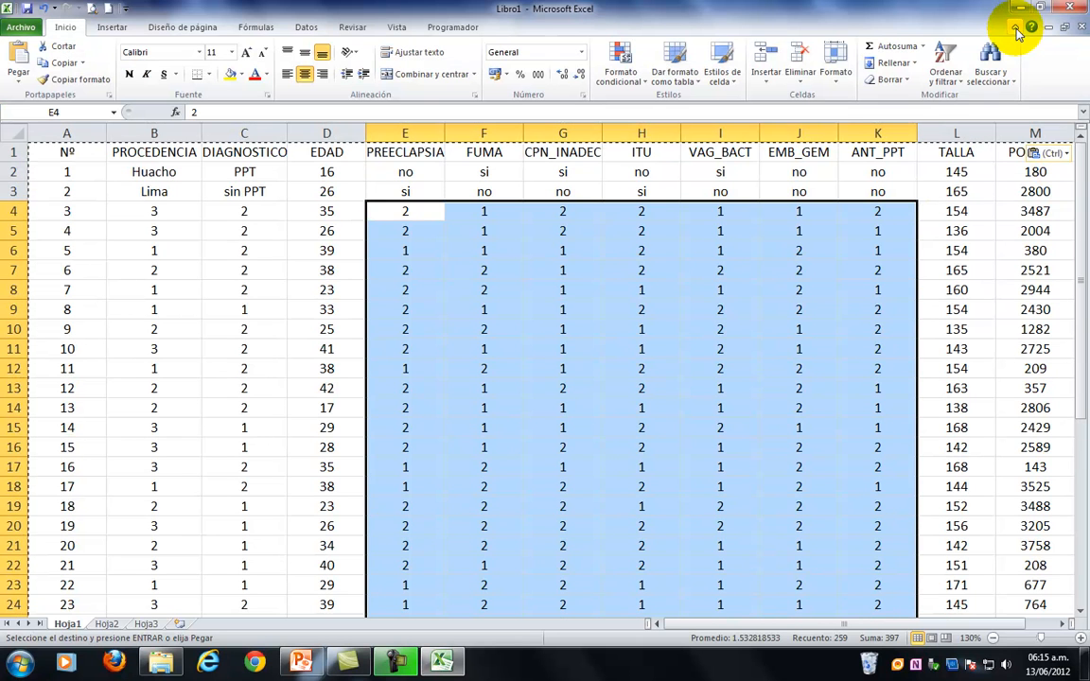
left_click(1009, 84)
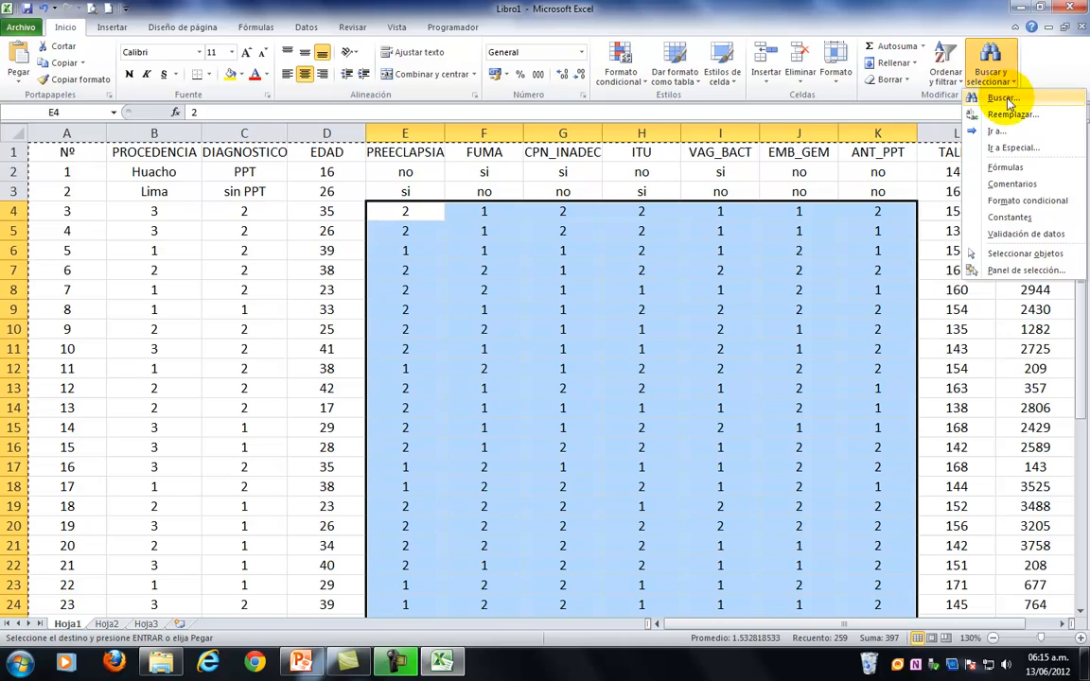
left_click(1009, 102)
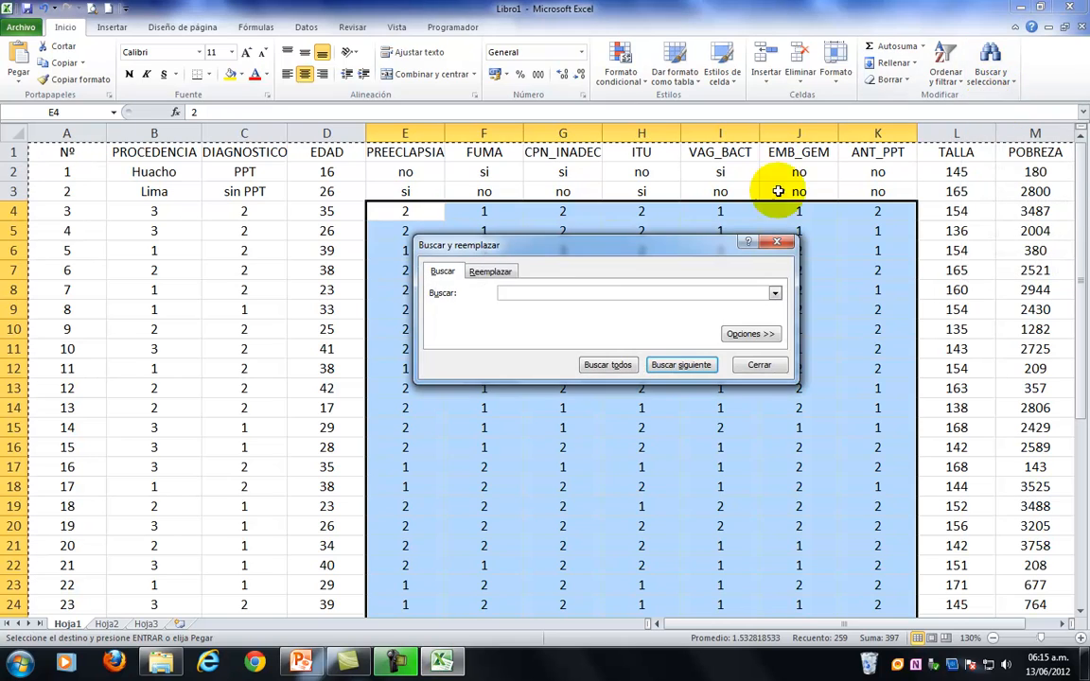
left_click(511, 273)
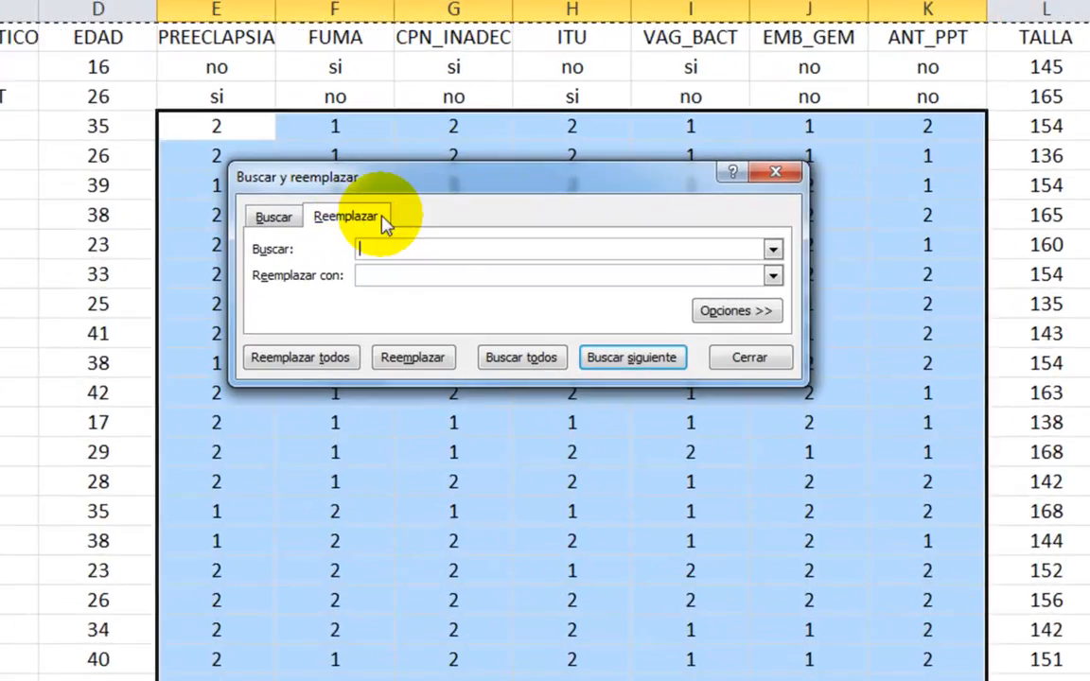
left_click_drag(428, 193, 428, 247)
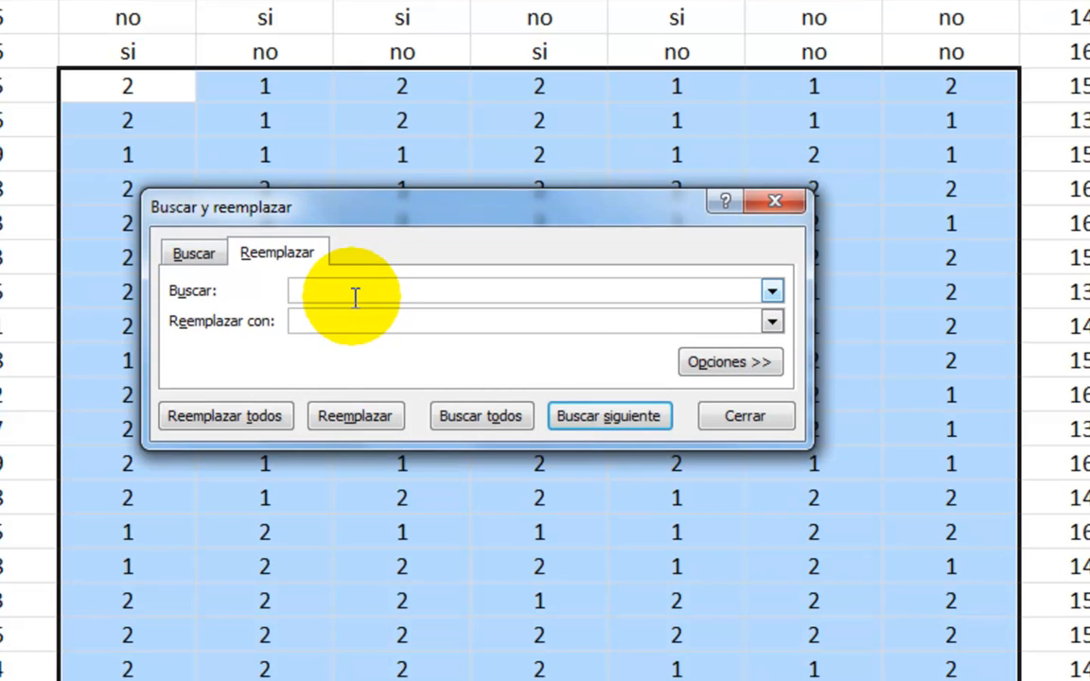
type("1")
key("Tab")
type("si")
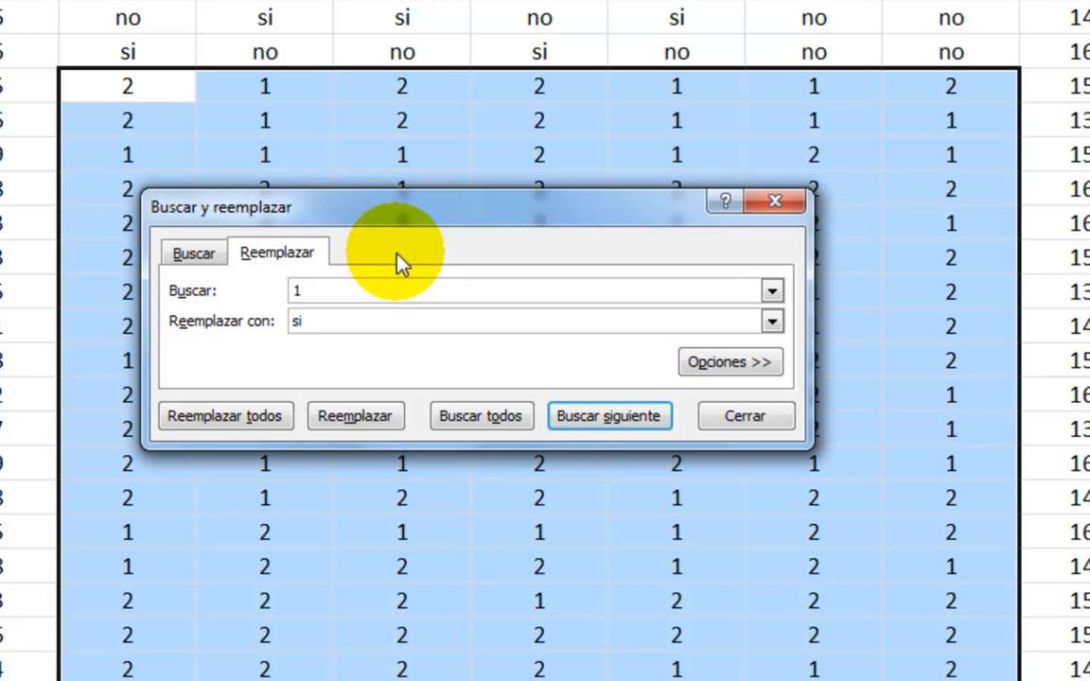
left_click(260, 423)
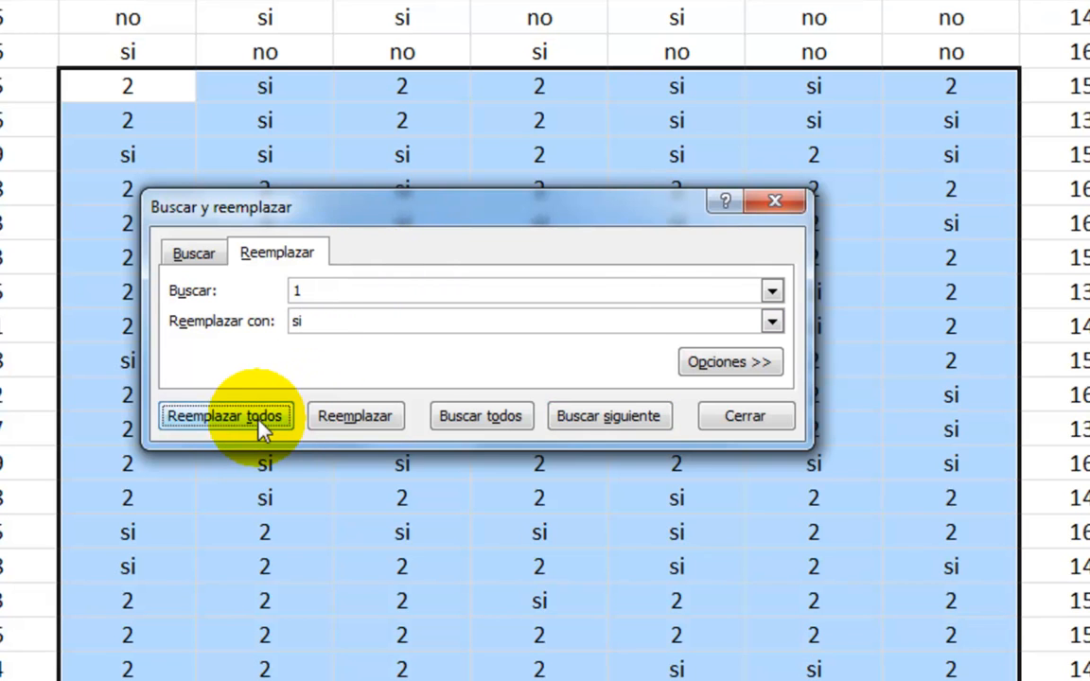
left_click(371, 363)
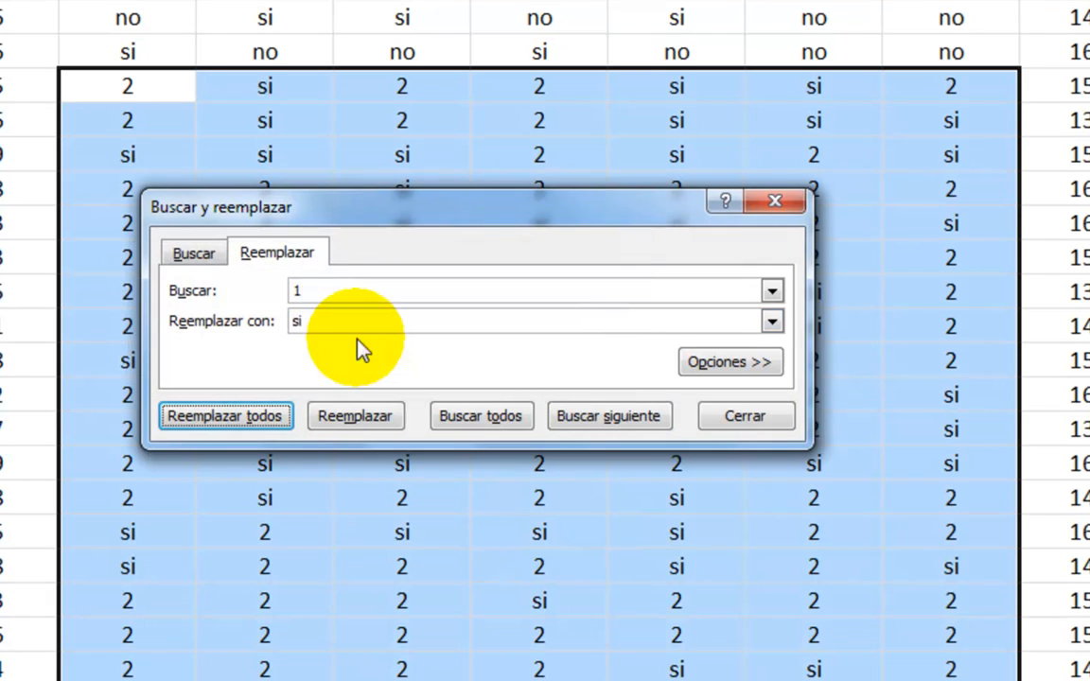
Replace every 2 with no in E4:K40 and close the Find and Replace dialog.
double_click(401, 296)
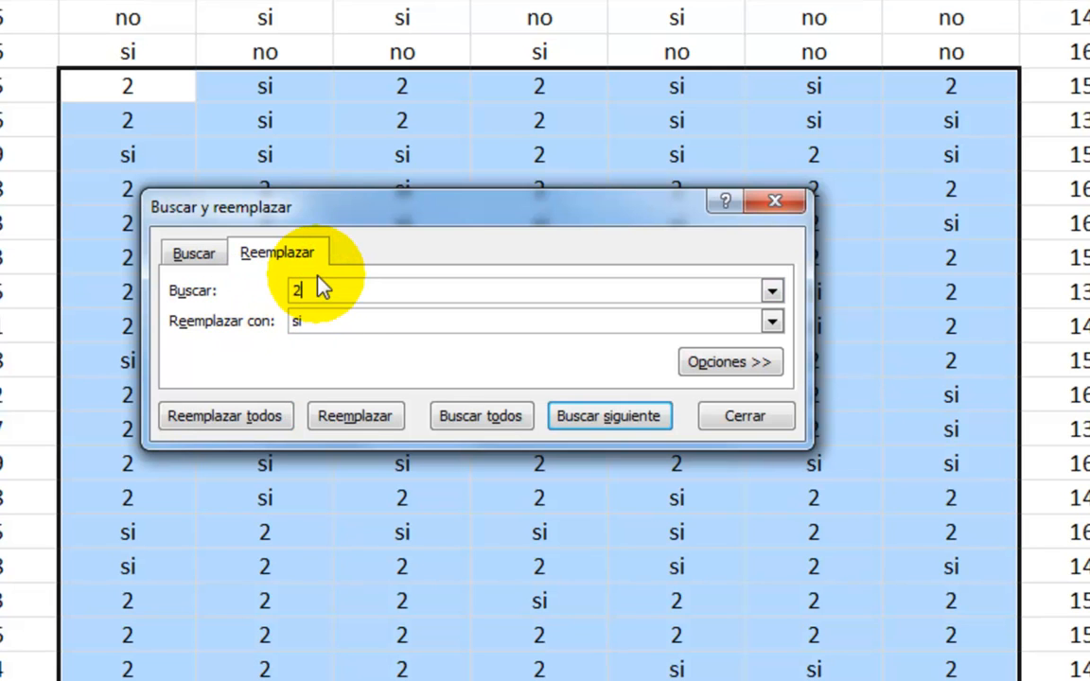
type("2")
double_click(340, 320)
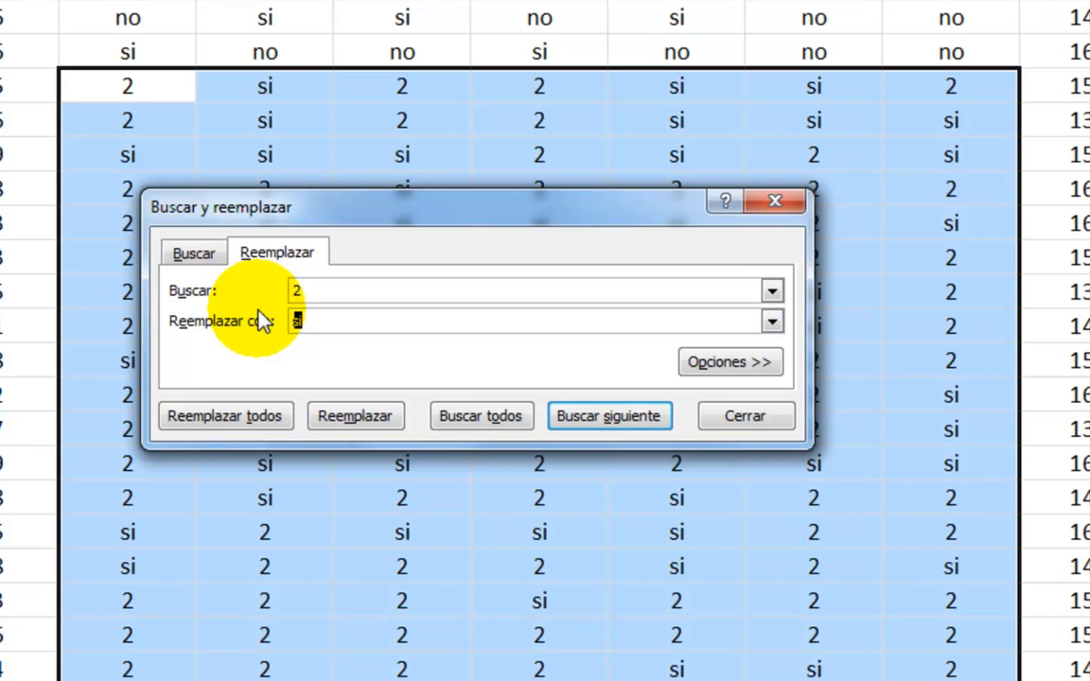
left_click(270, 416)
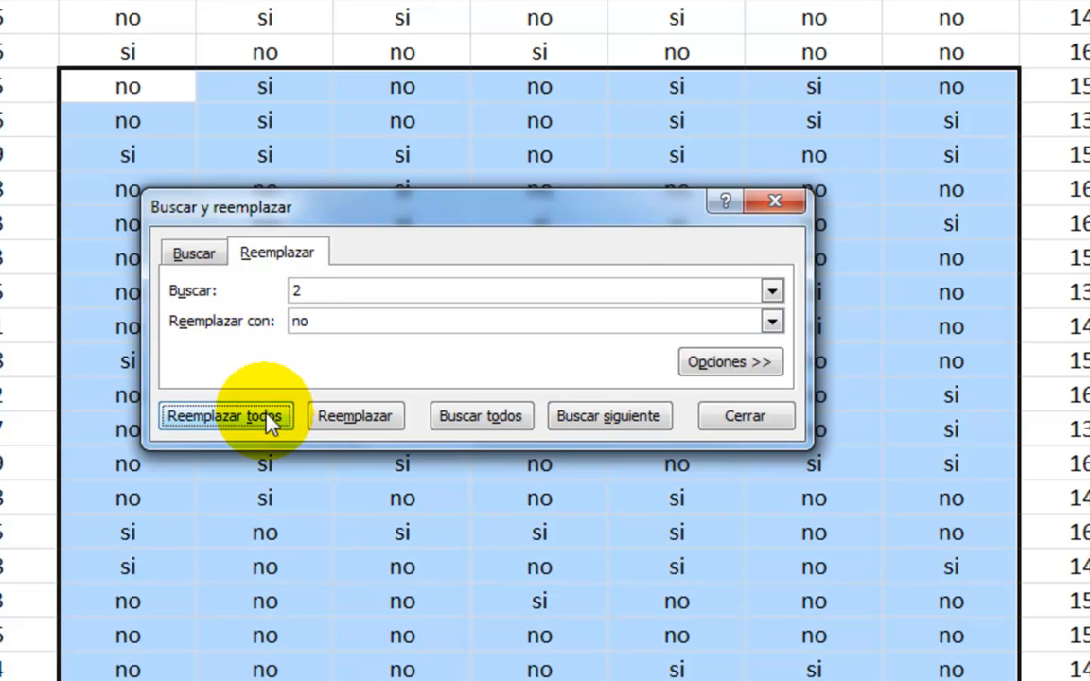
left_click(405, 367)
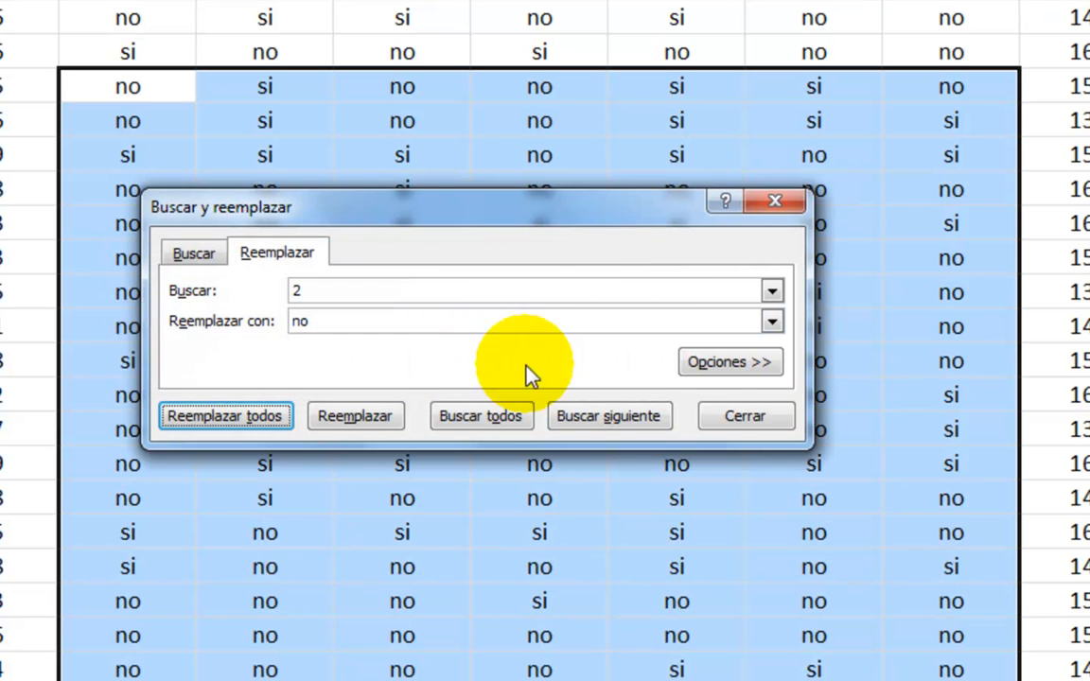
left_click(743, 421)
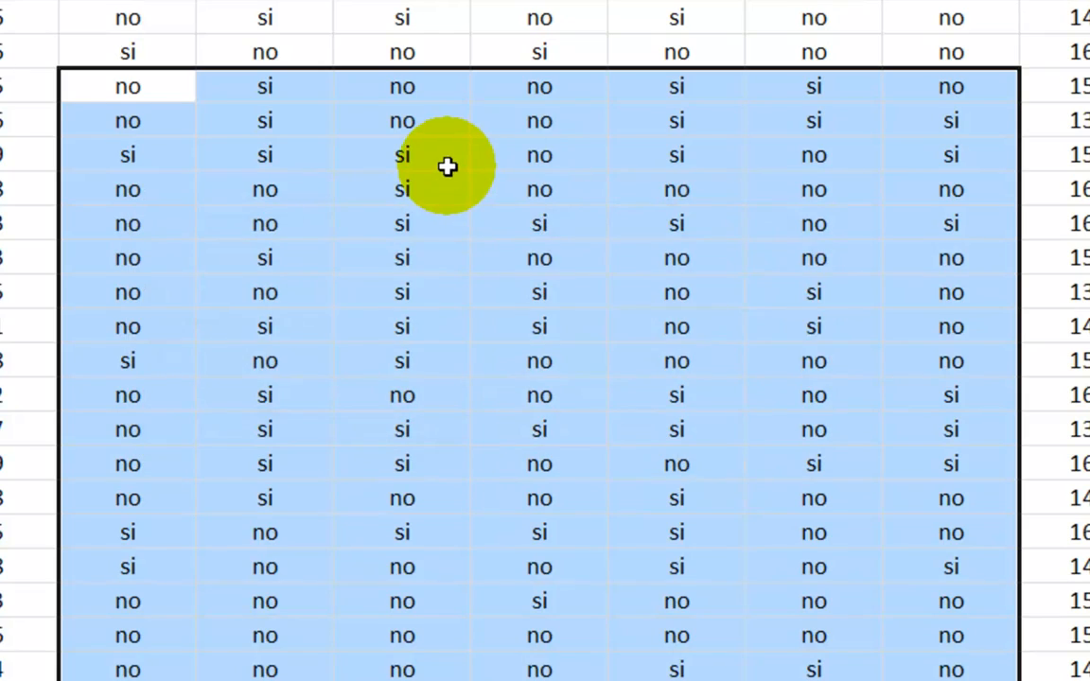
left_click(447, 167)
left_click_drag(676, 680, 677, 680)
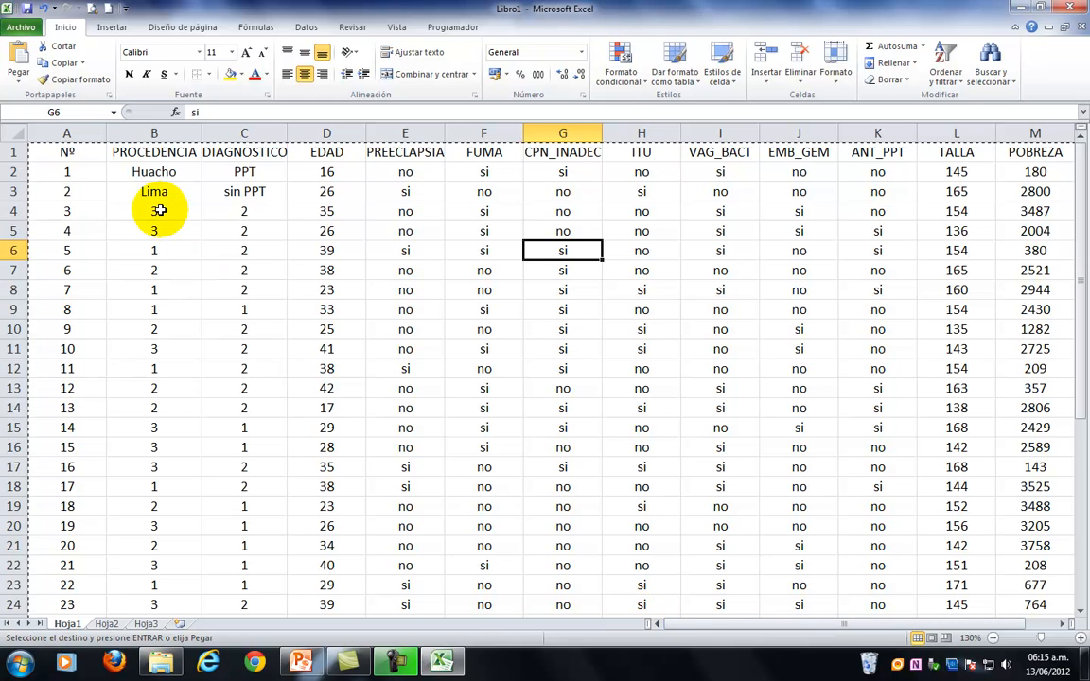
Replace every 1 with Lima in the PROCEDENCIA range B4:B40.
left_click_drag(159, 210, 175, 576)
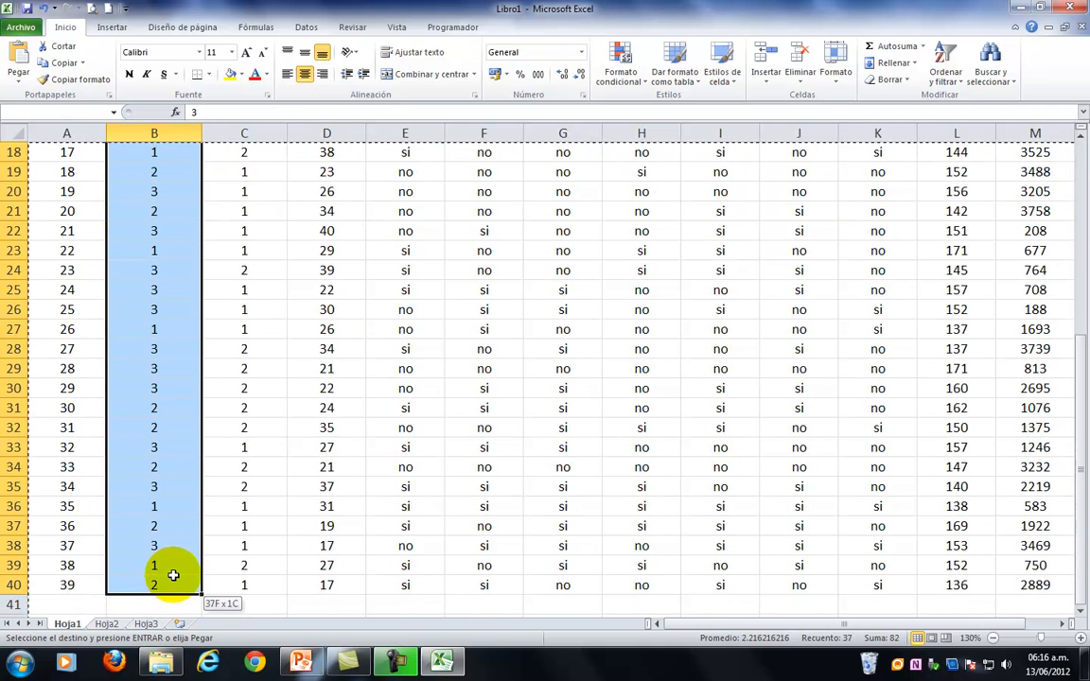
left_click(1006, 85)
left_click(1002, 110)
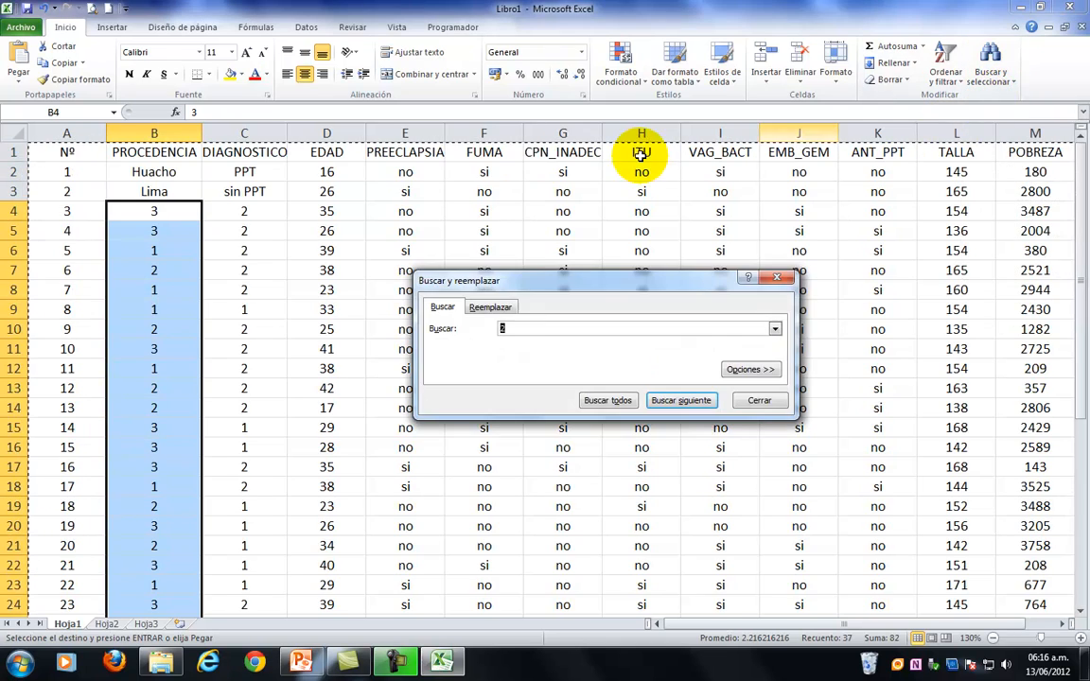
left_click(488, 308)
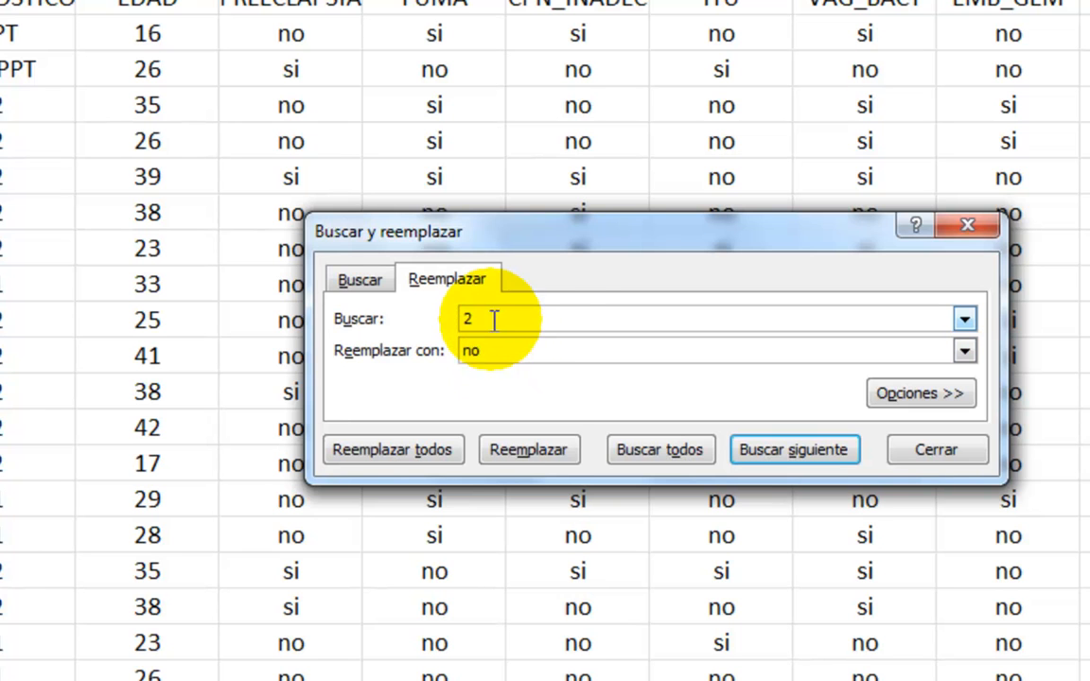
left_click_drag(494, 316, 365, 316)
type("1")
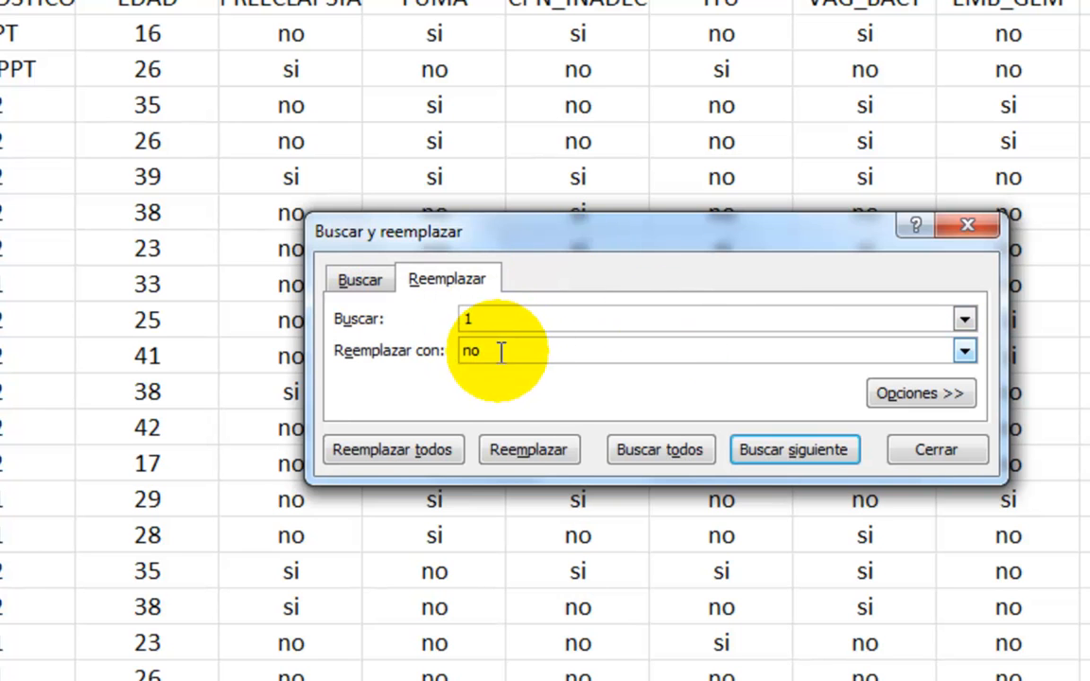
left_click_drag(506, 348, 353, 343)
type("Lima")
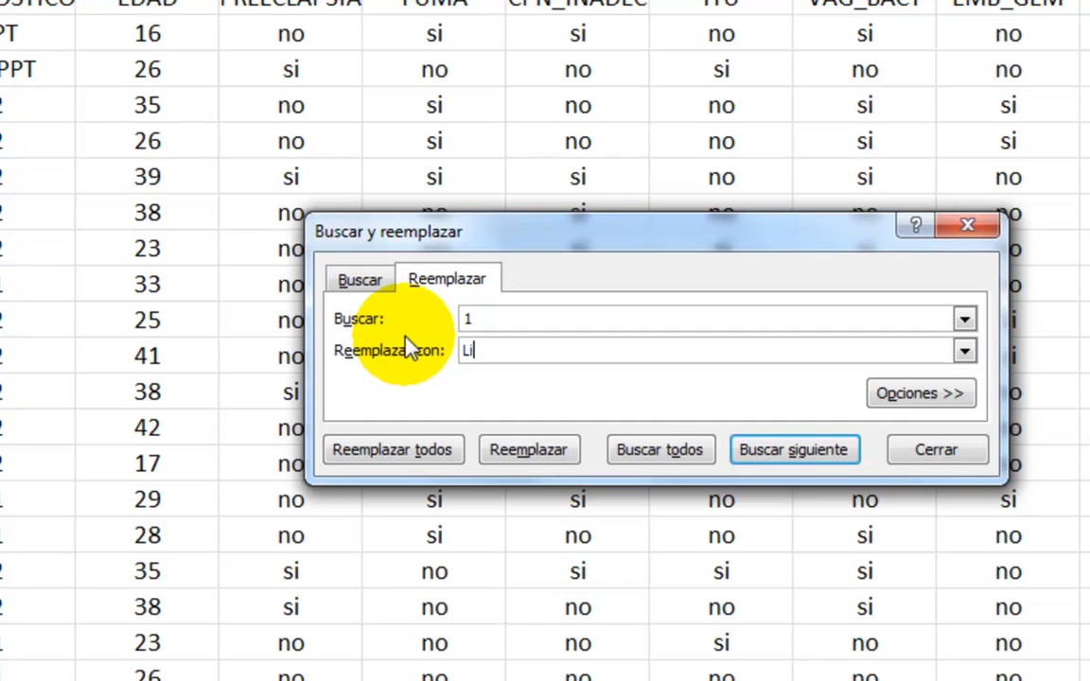
left_click(408, 456)
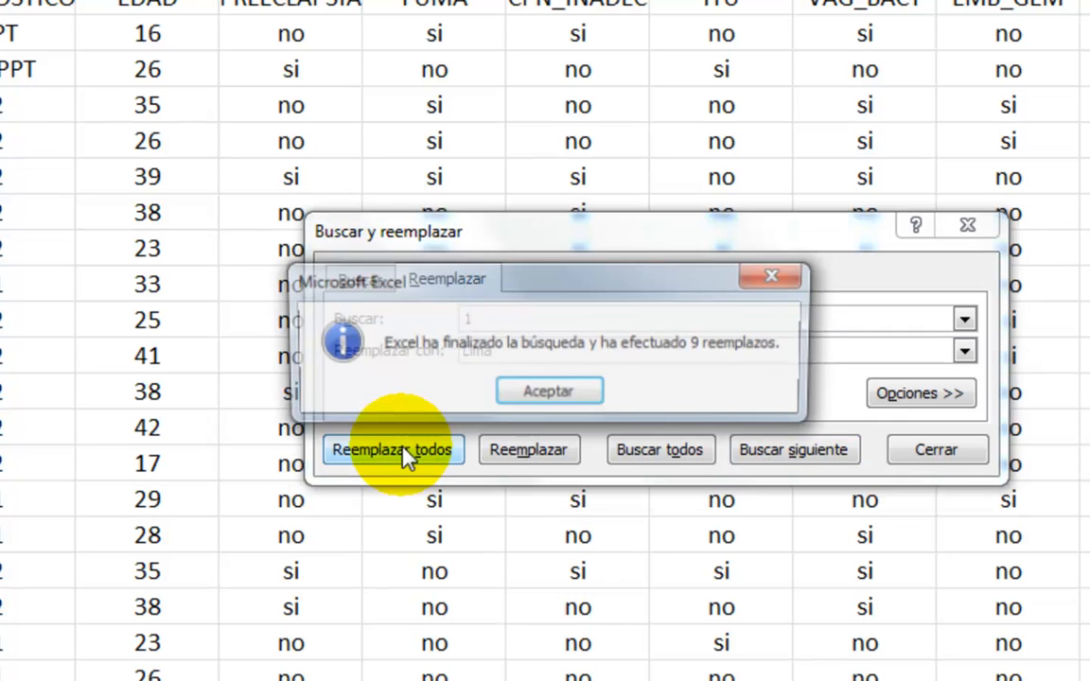
left_click(513, 388)
Replace every 2 with Huacho in the PROCEDENCIA range B4:B40.
double_click(460, 318)
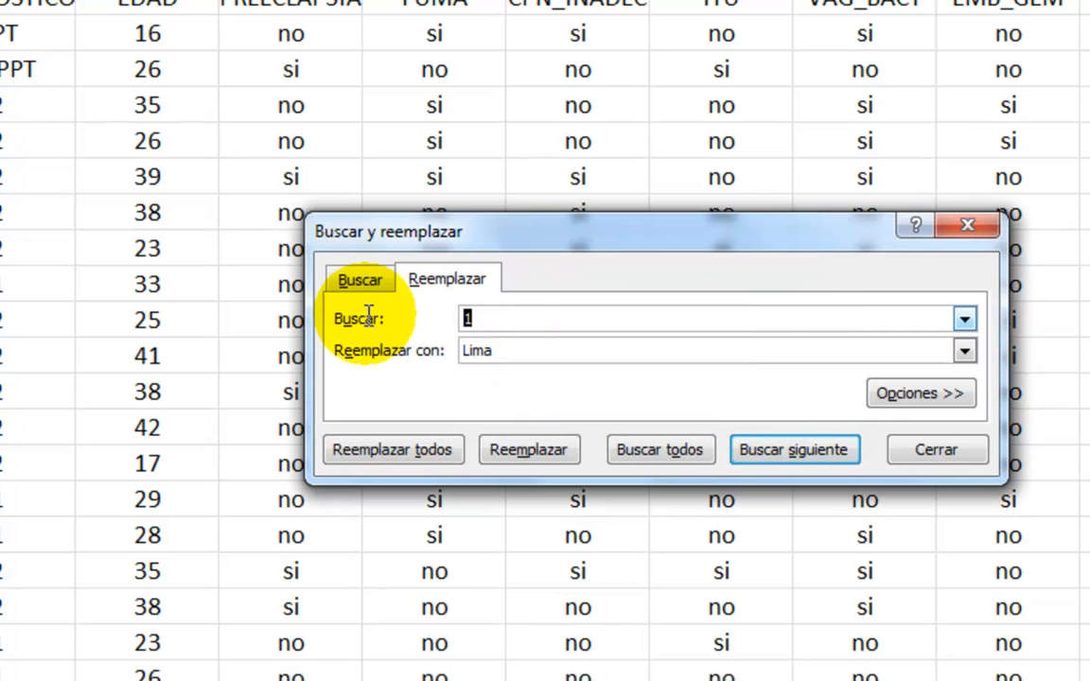
type("2")
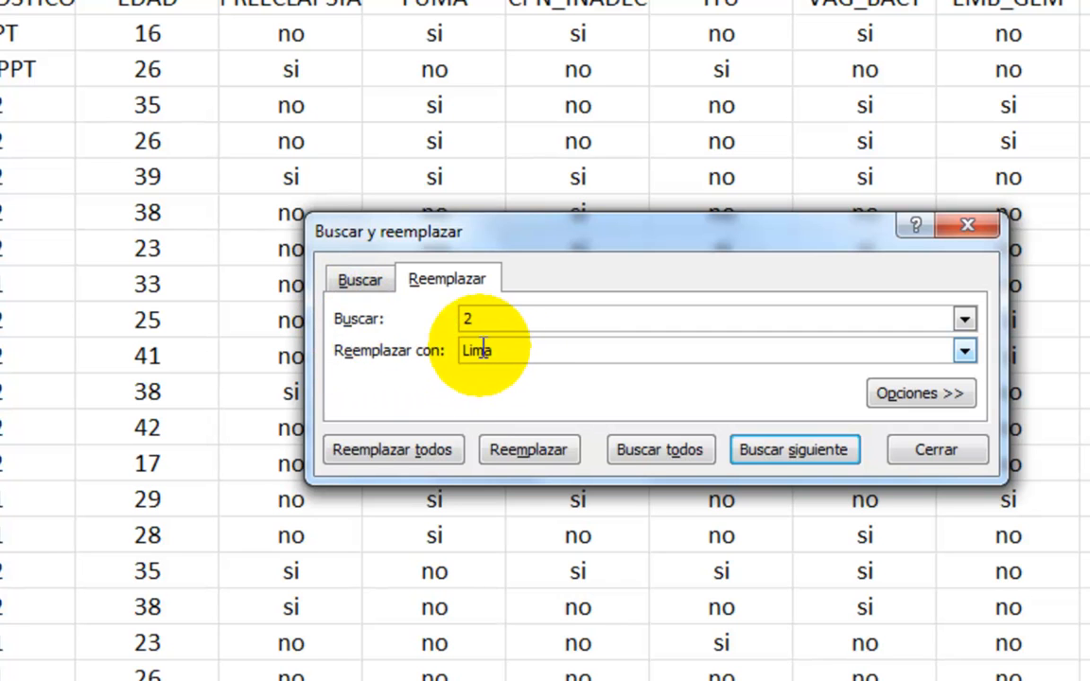
key("Tab")
type("Huacho")
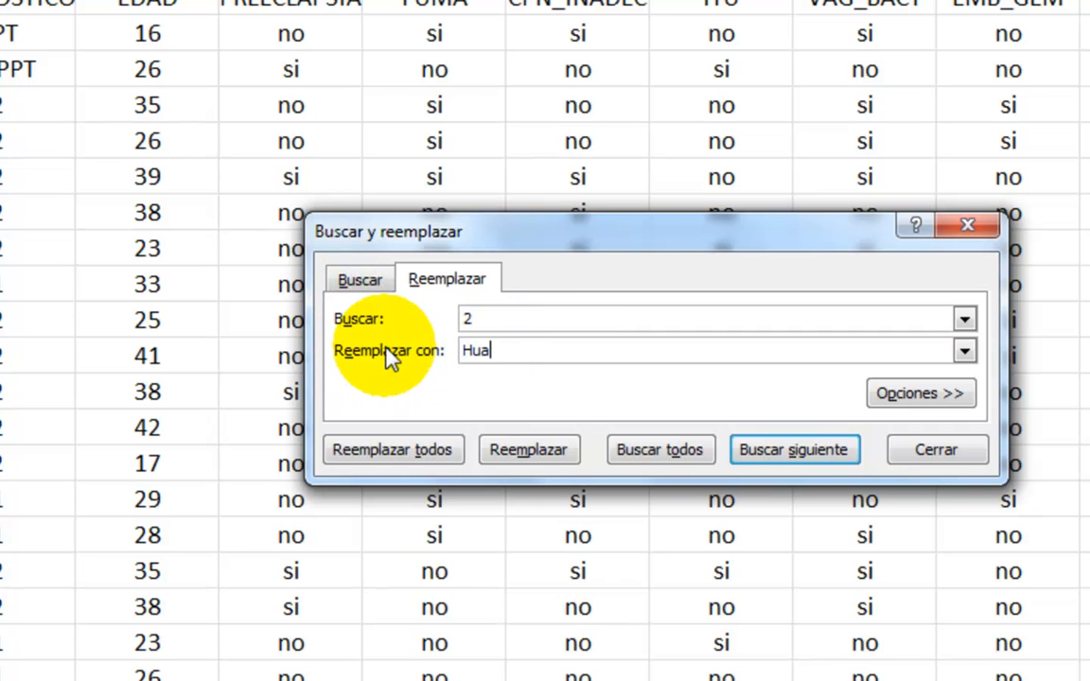
left_click(343, 449)
left_click(557, 390)
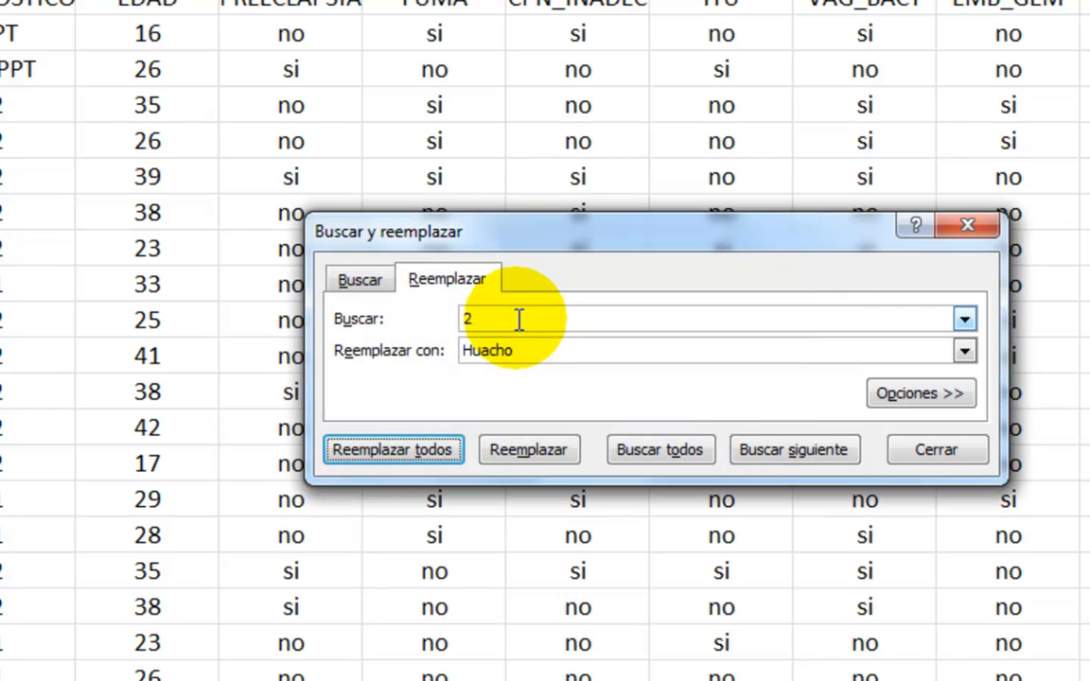
Replace every 3 with Chimbote in the PROCEDENCIA range B4:B40 and close the Find and Replace dialog.
type("3")
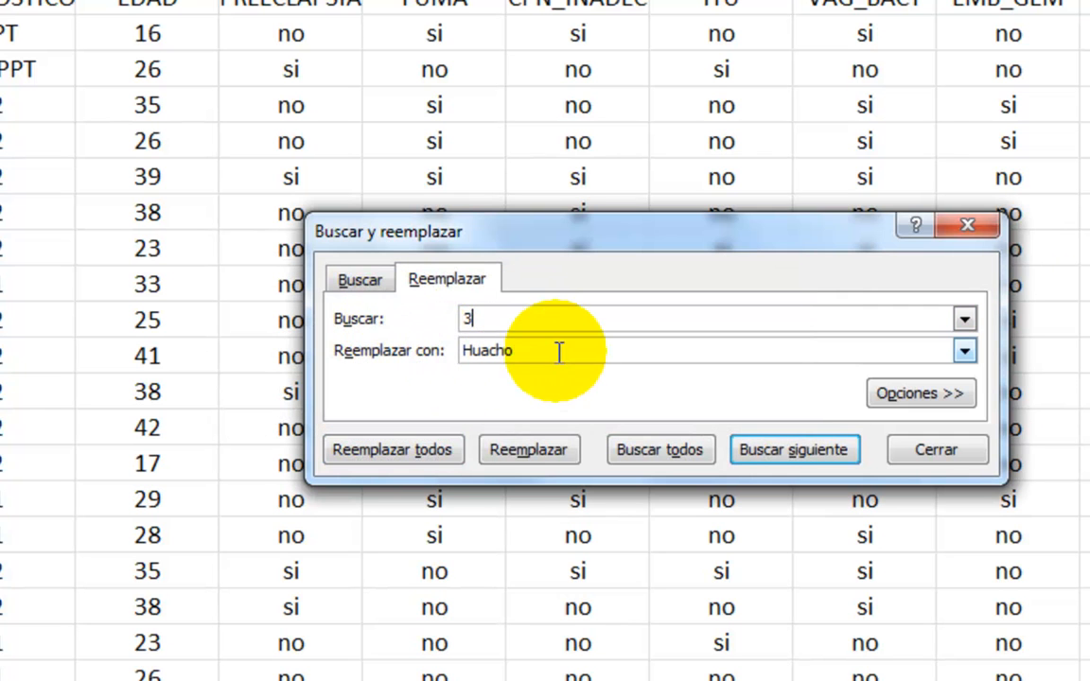
key("Tab")
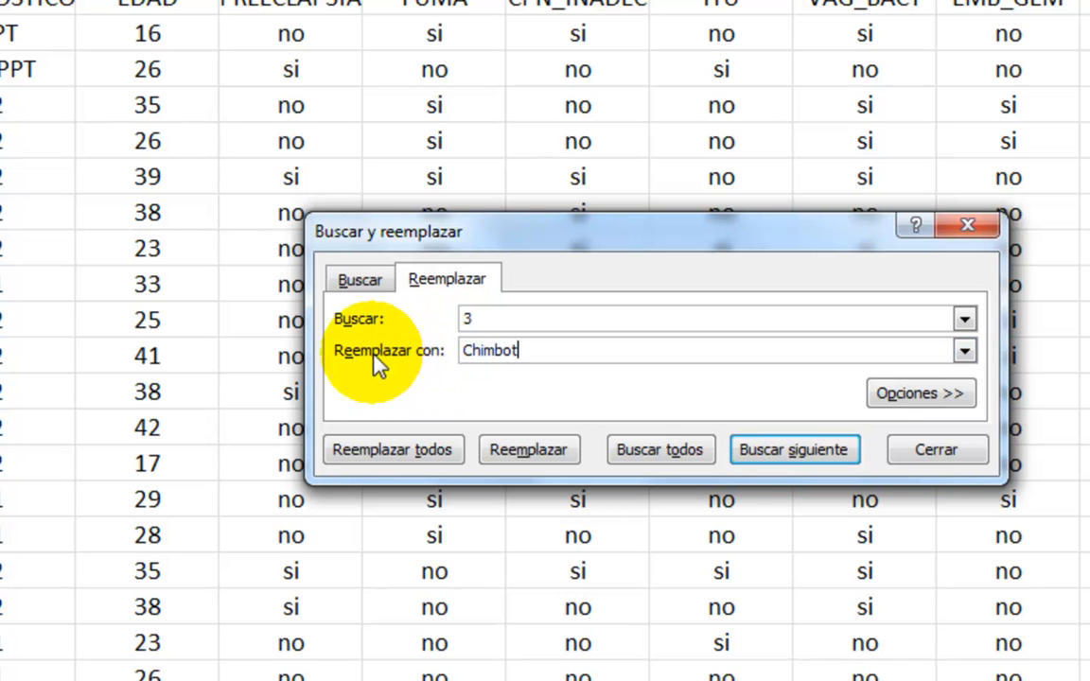
type("Chimbote")
left_click(428, 452)
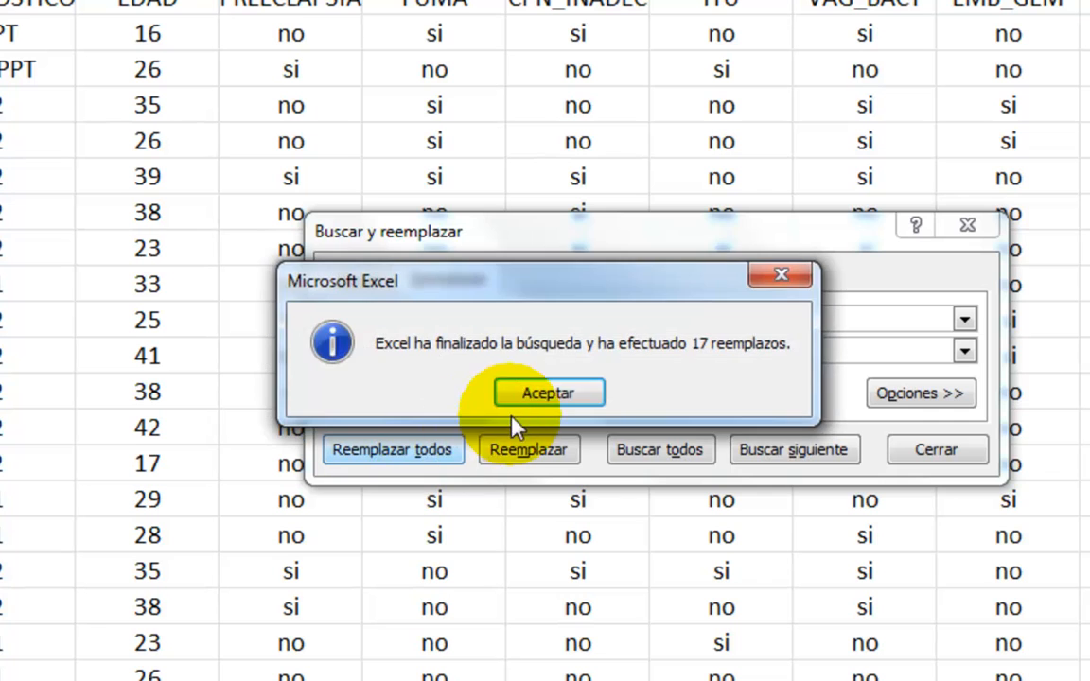
left_click(546, 390)
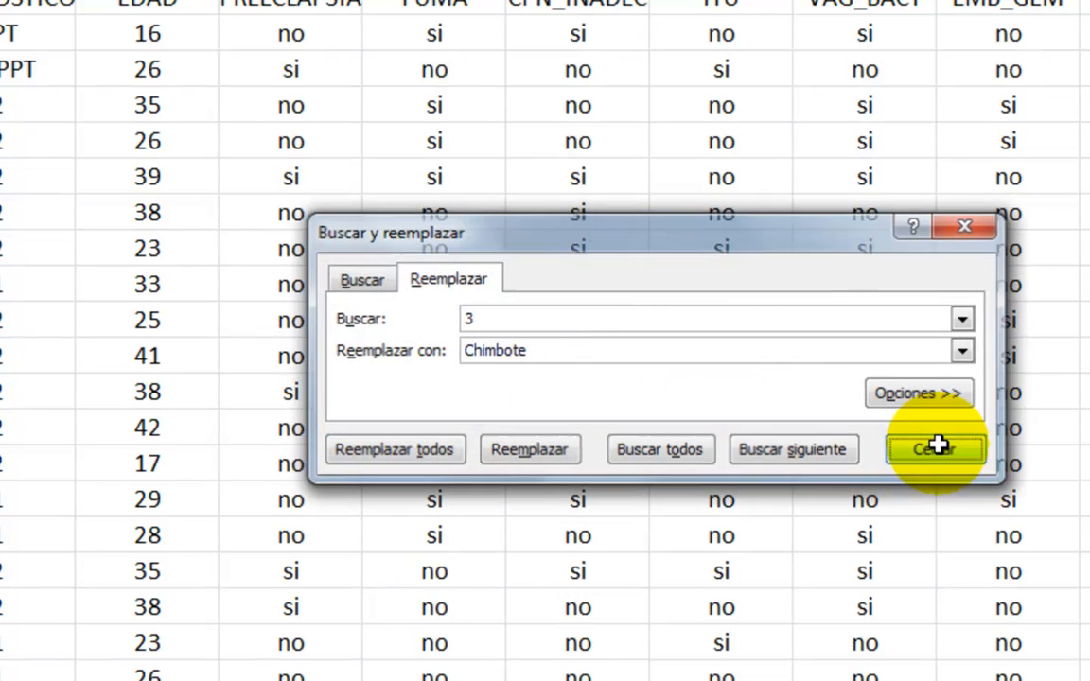
left_click(932, 447)
Replace every 1 with PPT in the DIAGNOSTICO range C4:C40.
left_click_drag(17, 105, 246, 542)
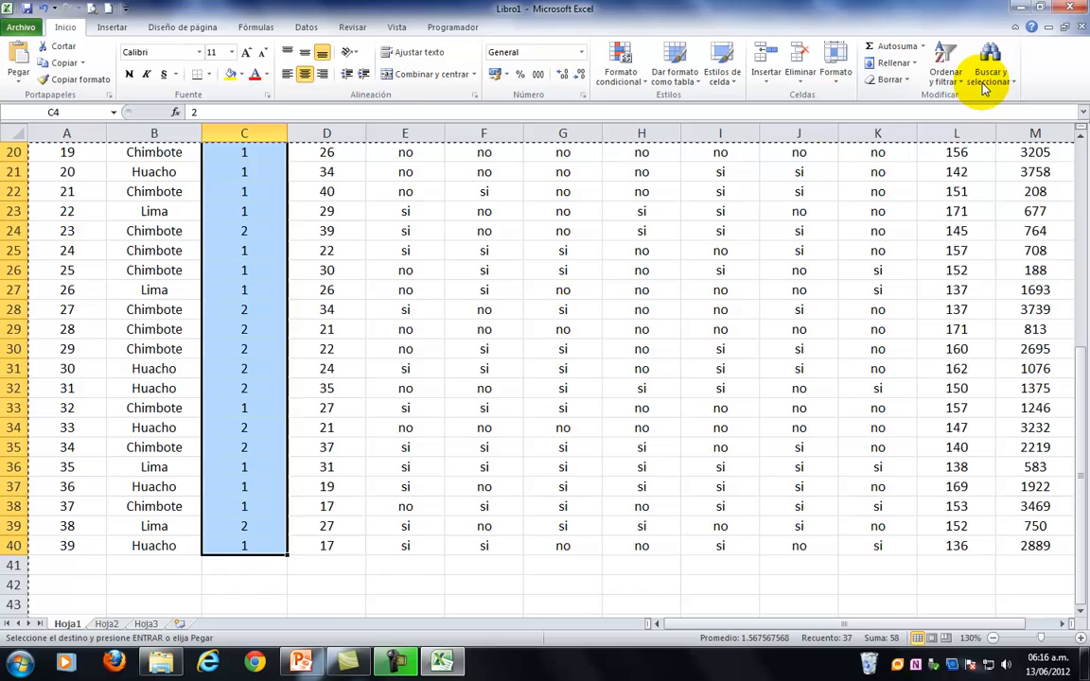
left_click(985, 84)
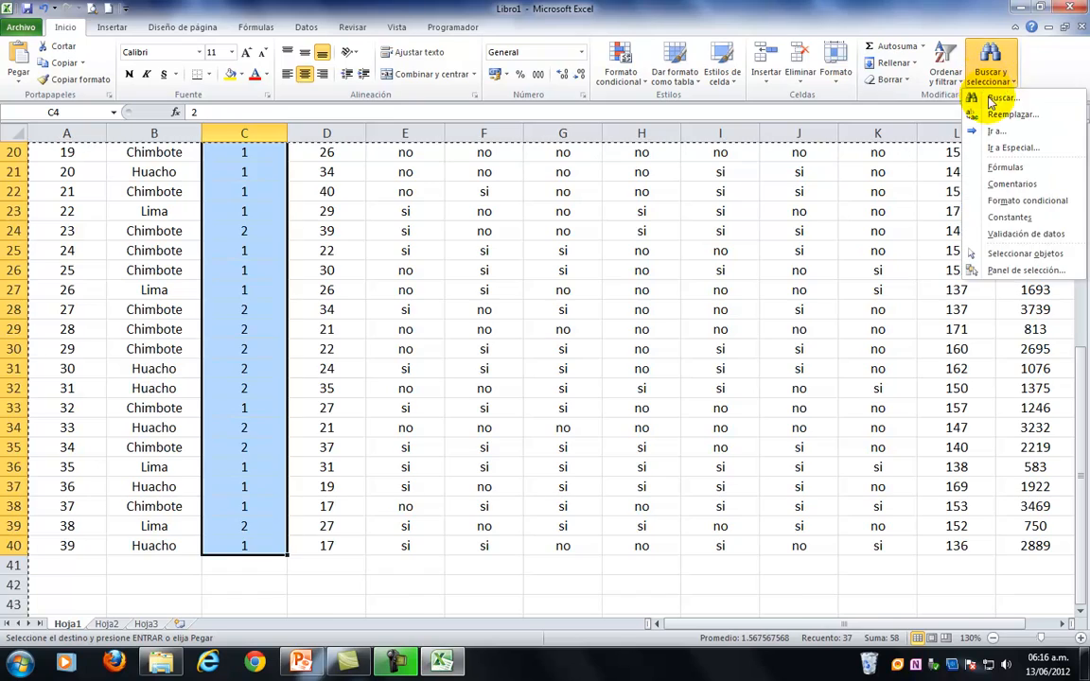
left_click(989, 98)
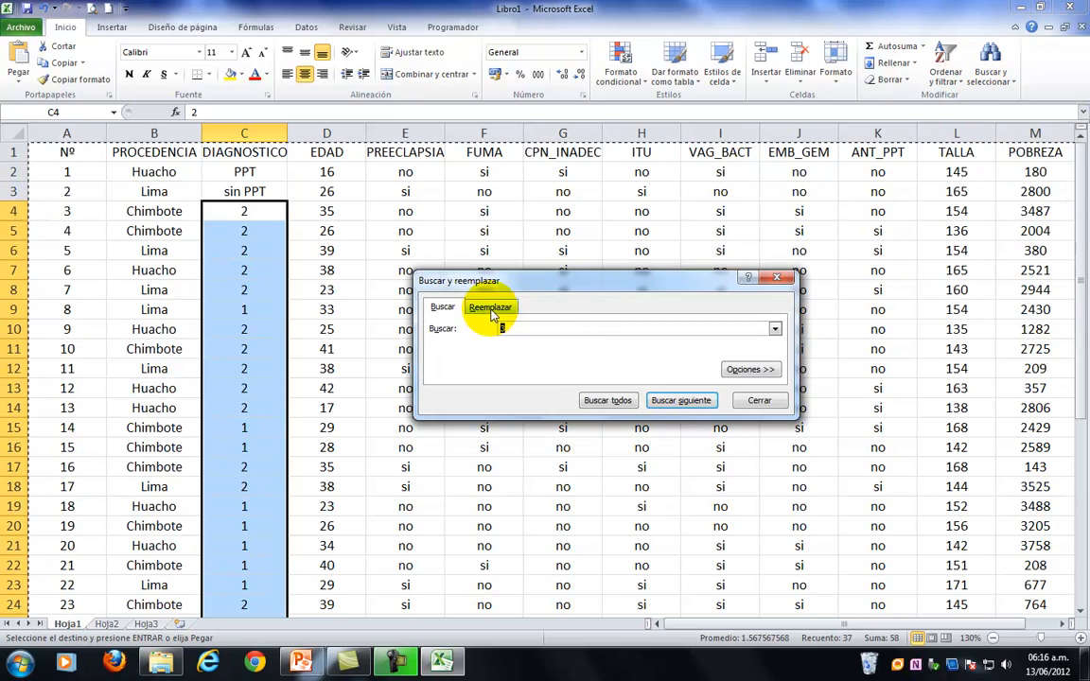
left_click(491, 310)
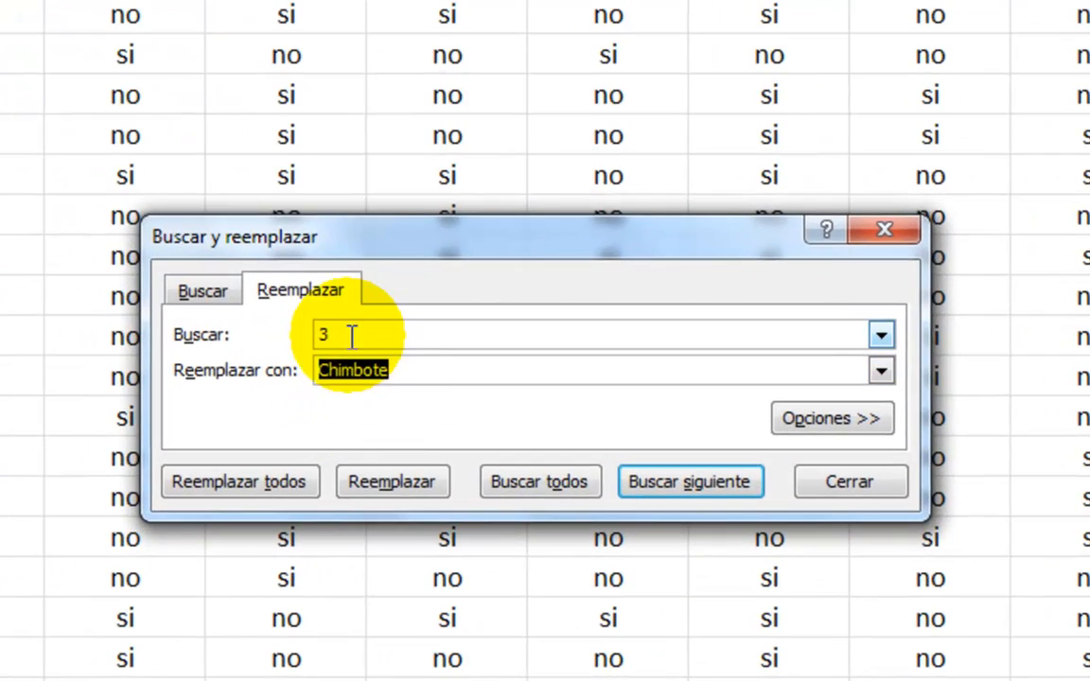
double_click(351, 337)
type("1")
left_click(417, 372)
left_click_drag(401, 369, 285, 377)
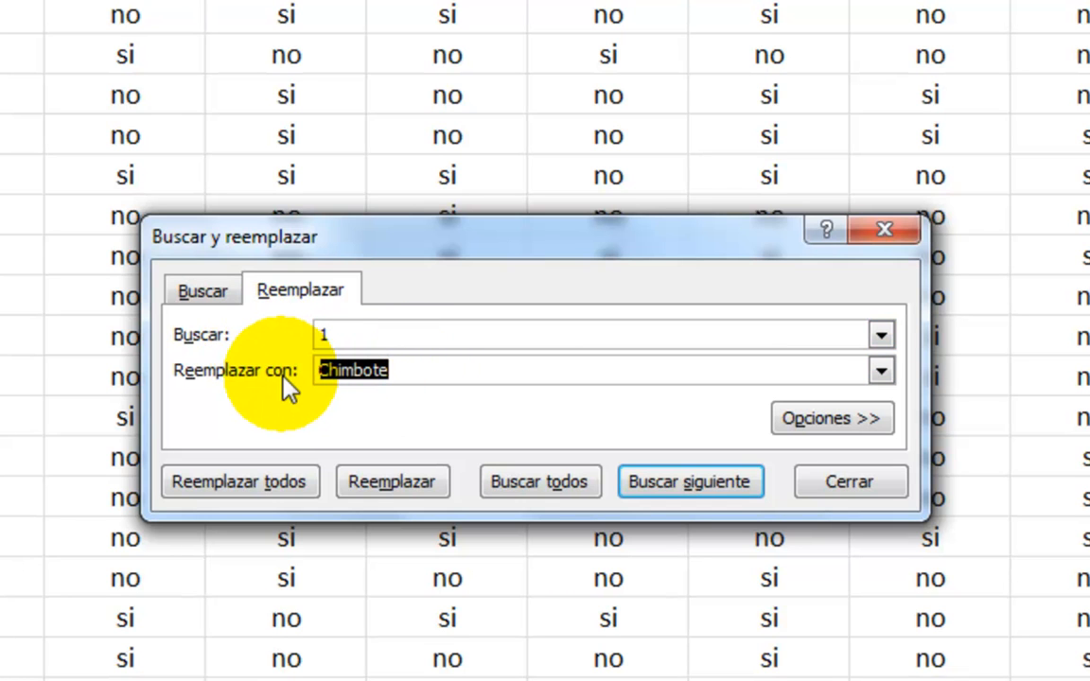
type("PPT")
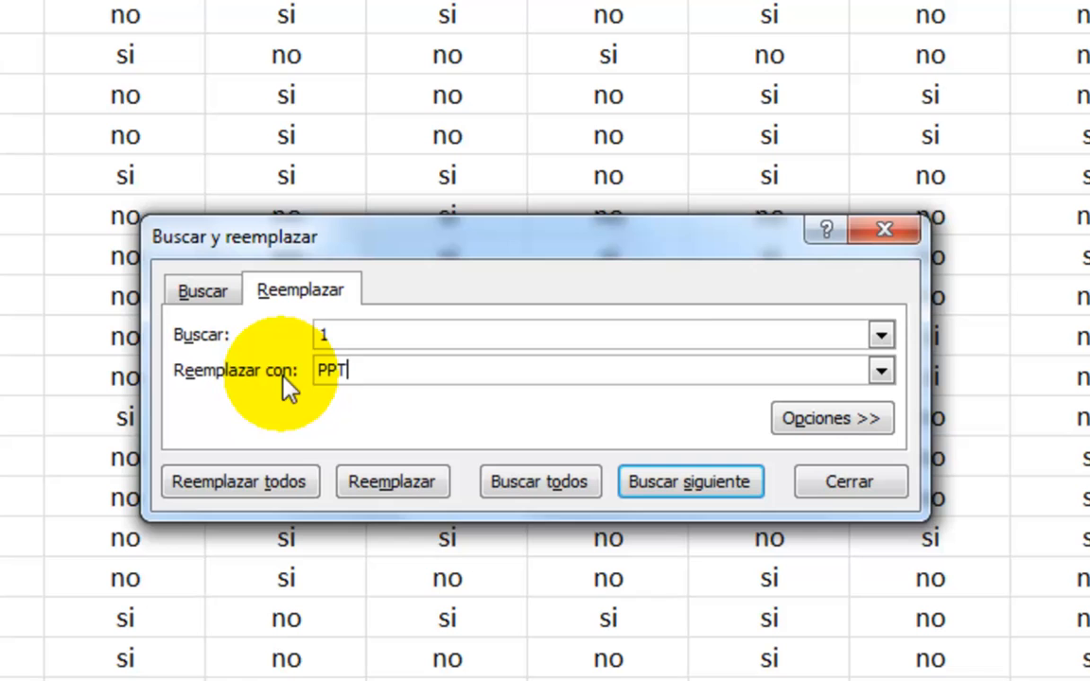
left_click(254, 482)
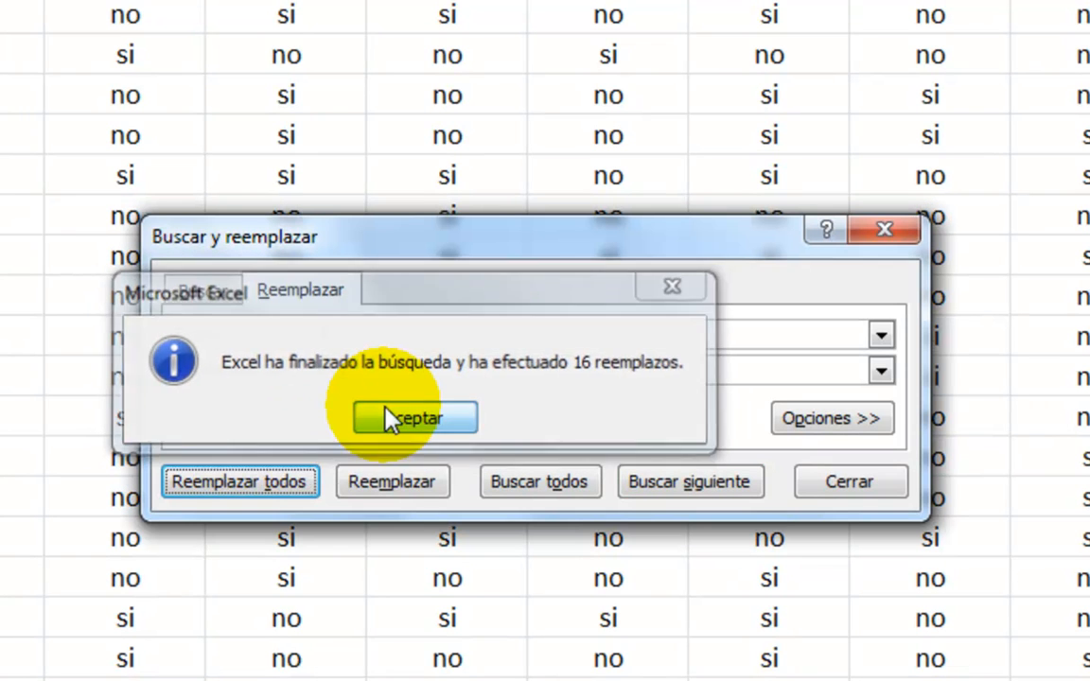
left_click(388, 418)
Replace every 2 with sin PPT in the DIAGNOSTICO range C4:C40 and close the Find and Replace dialog.
type("2")
left_click(320, 370)
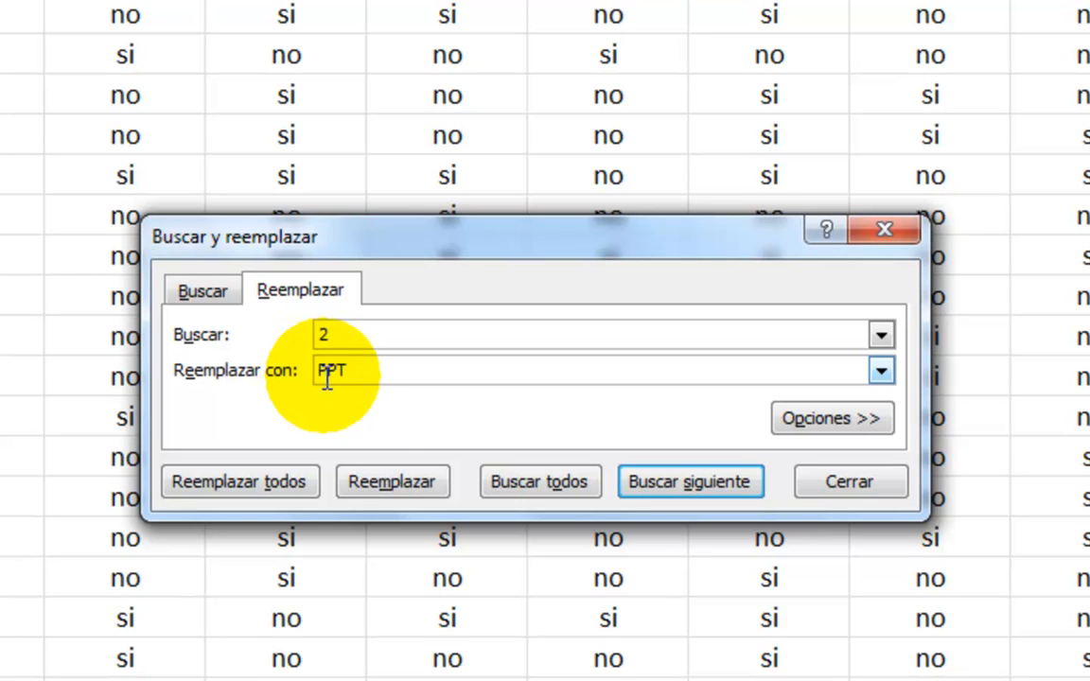
type("sin")
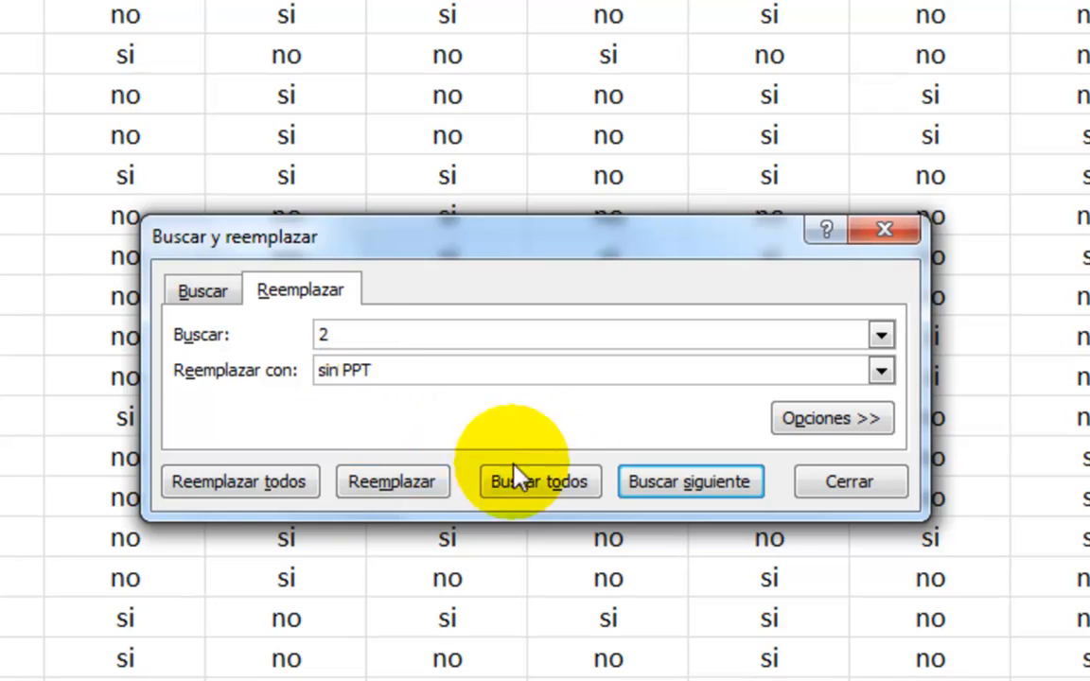
left_click(251, 485)
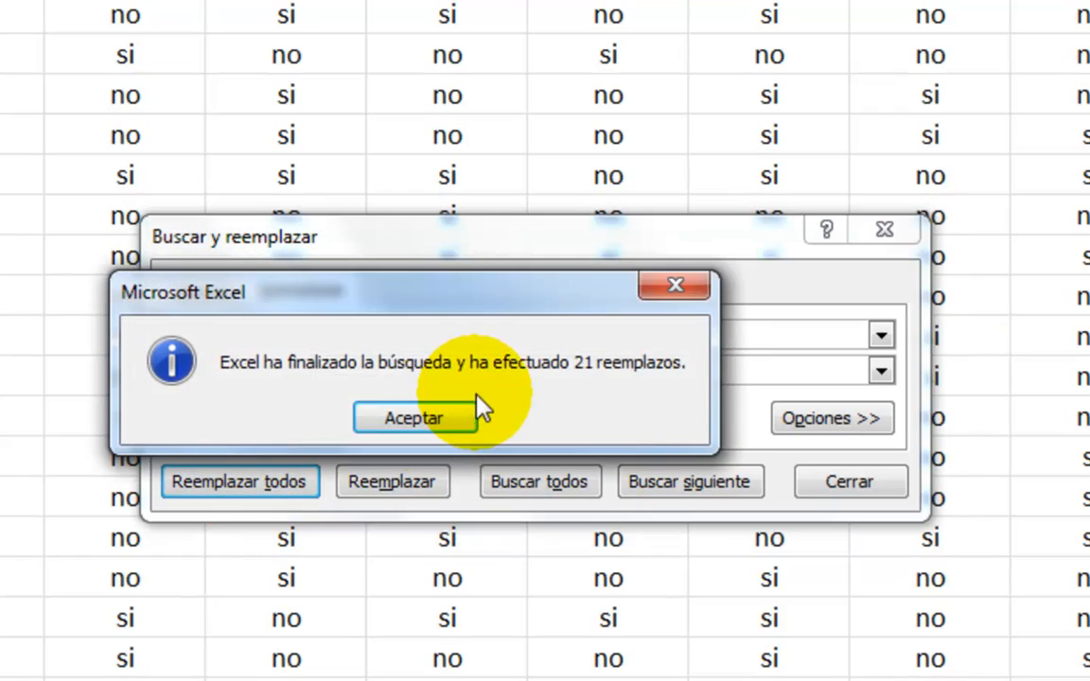
left_click(445, 417)
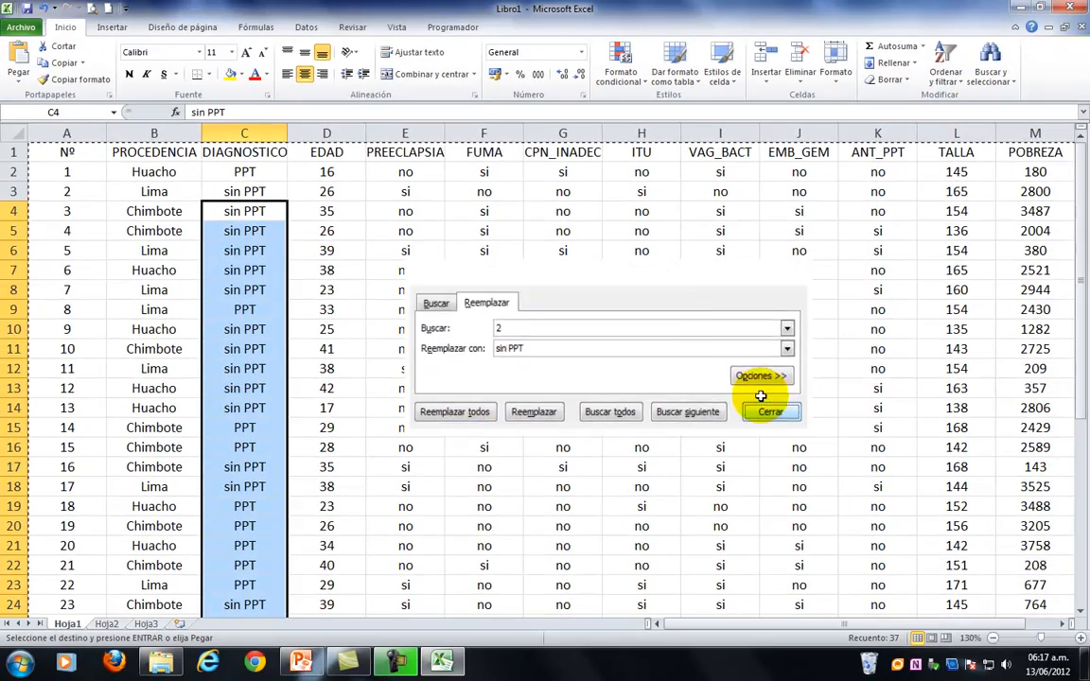
left_click(780, 419)
left_click(260, 237)
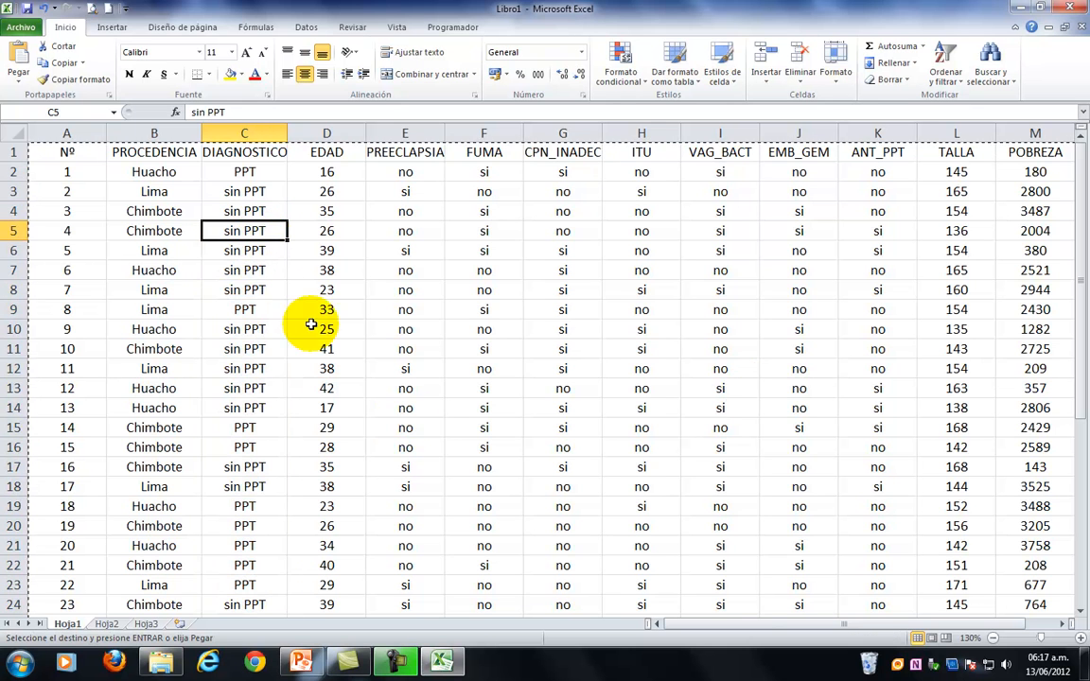
Review the whole Hoja1 database at 100% zoom, from the header row down to row 40.
left_click_drag(725, 625, 691, 640)
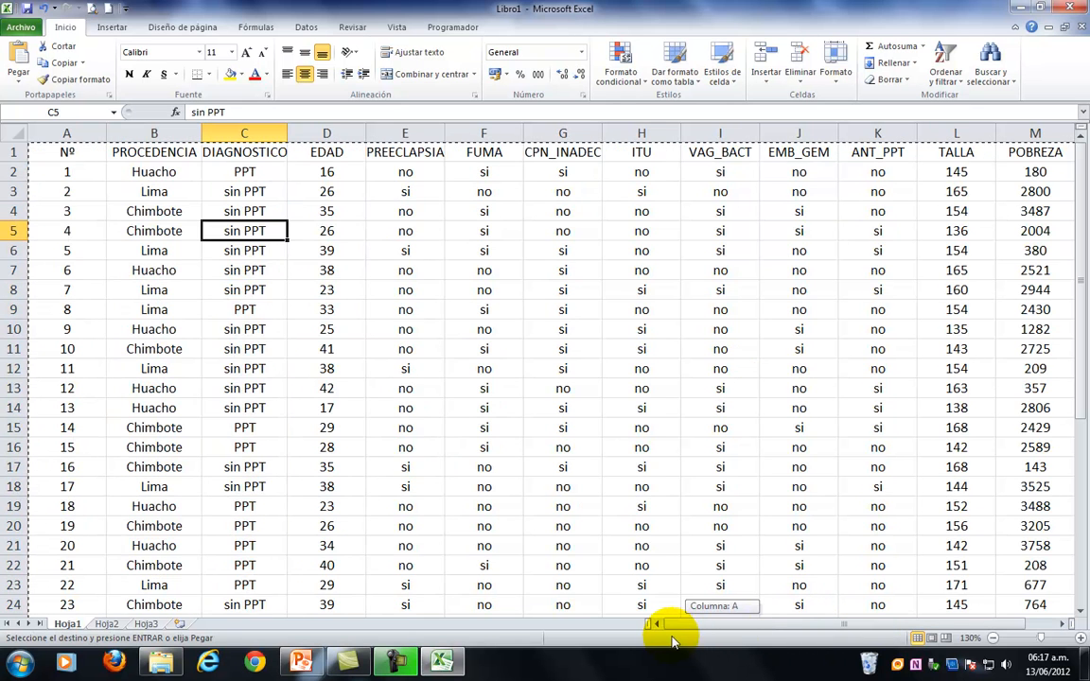
left_click(993, 639)
left_click(993, 639)
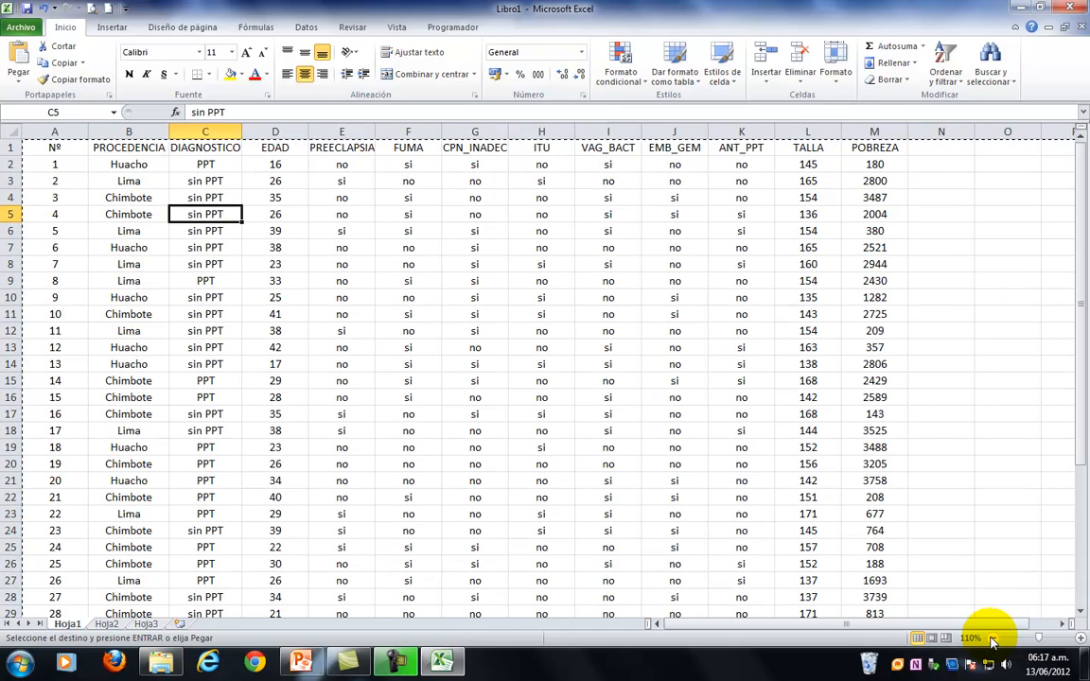
left_click(993, 639)
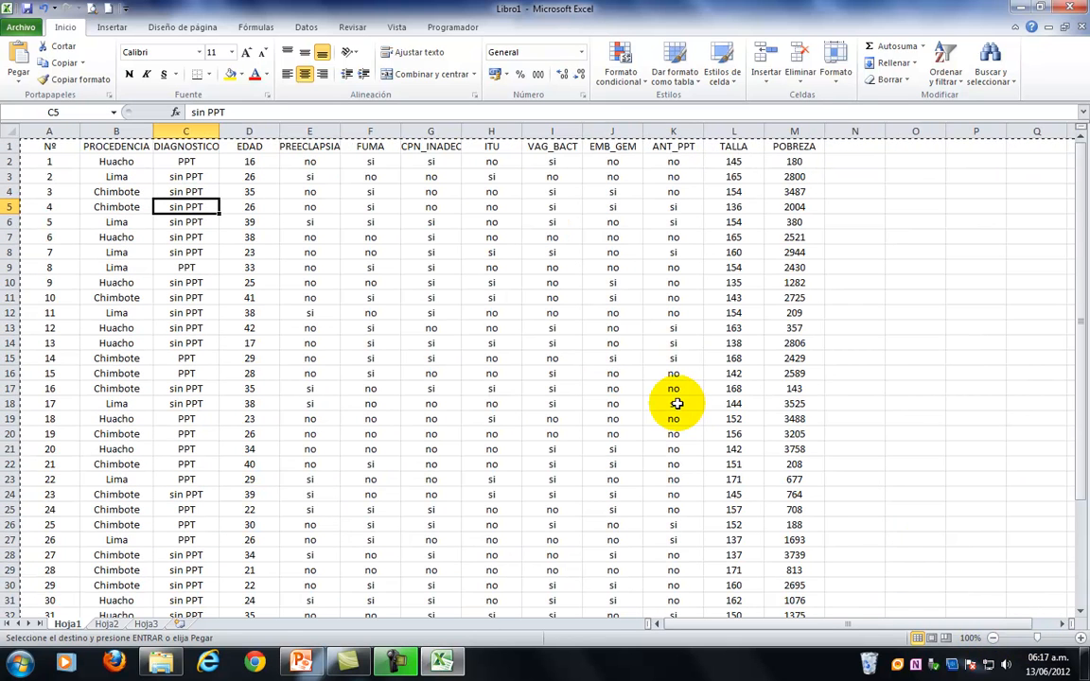
scroll(678, 404, "down", 4)
scroll(678, 405, "up", 4)
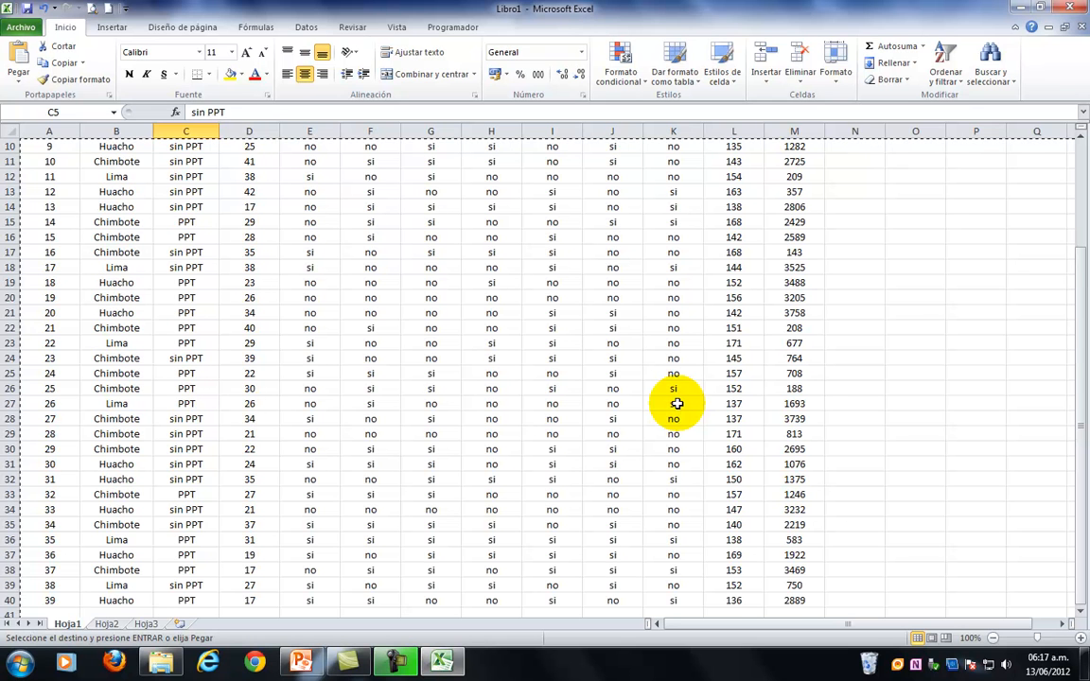
scroll(677, 405, "down", 5)
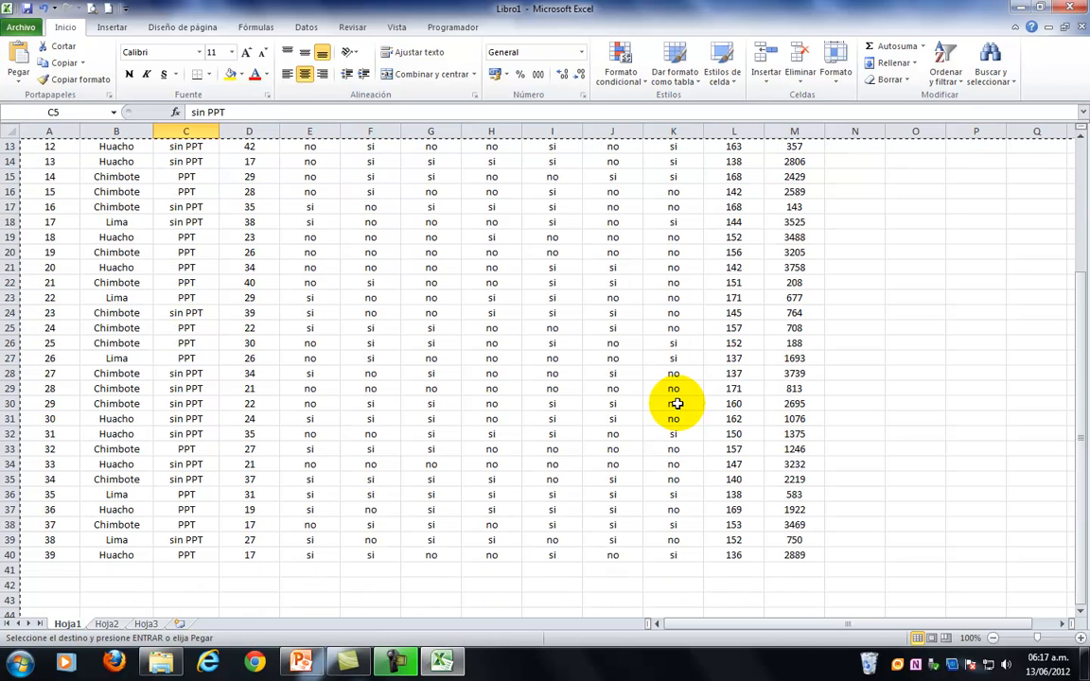
scroll(677, 404, "up", 5)
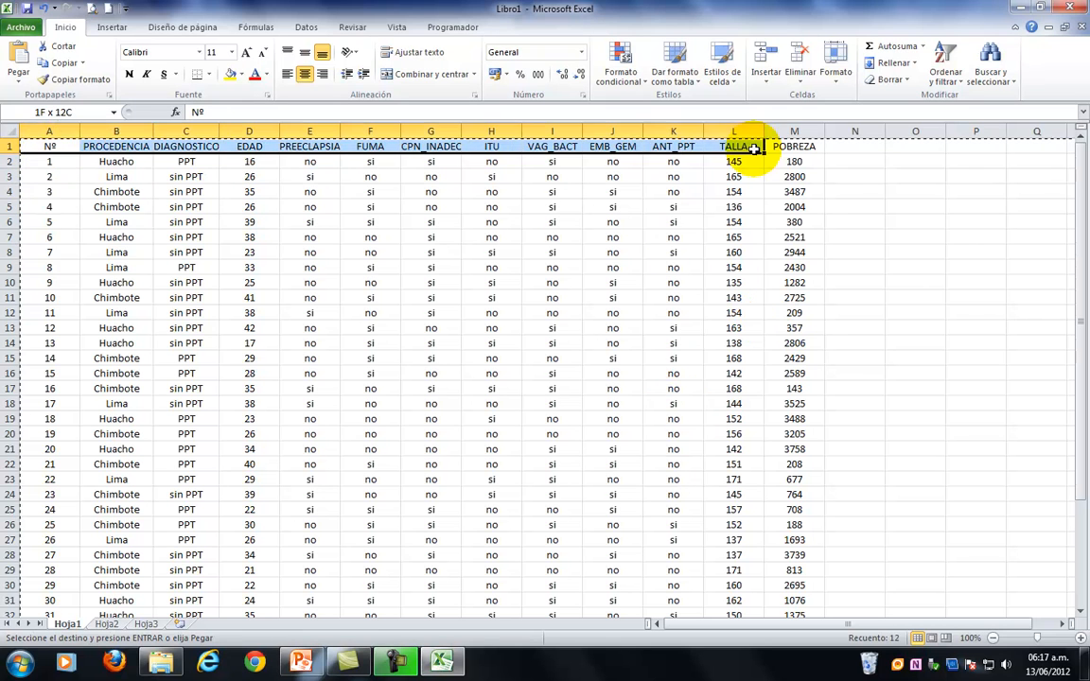
Insert a pivot table based on the Hoja1 range A1:M40 and place it on a new worksheet.
left_click_drag(769, 202, 780, 586)
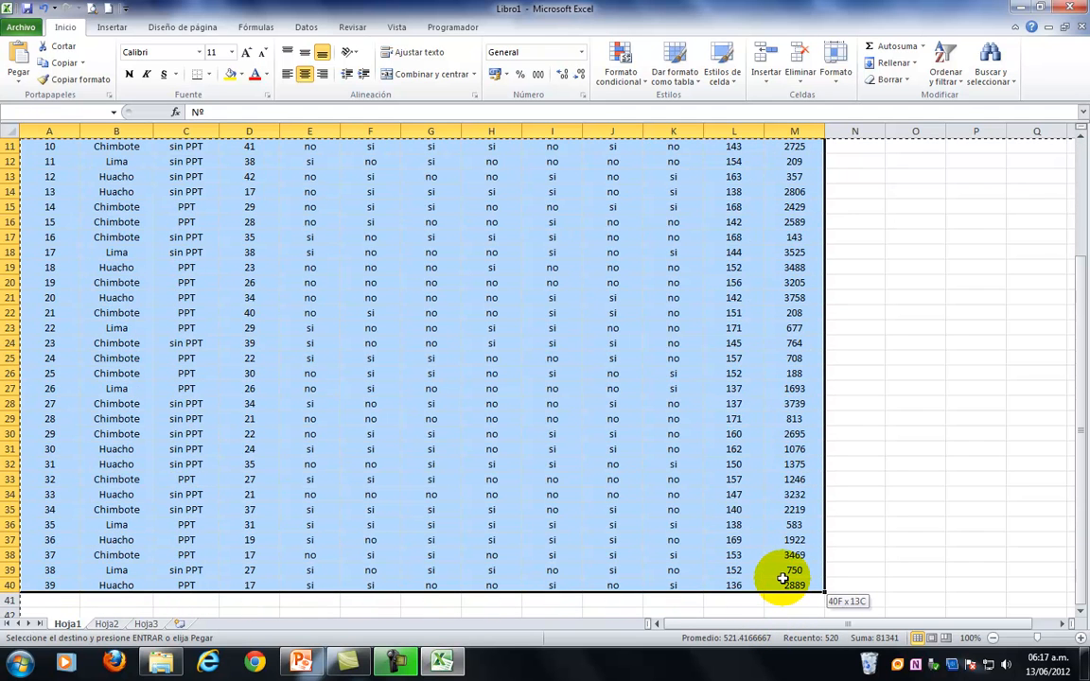
left_click_drag(1080, 480, 1086, 241)
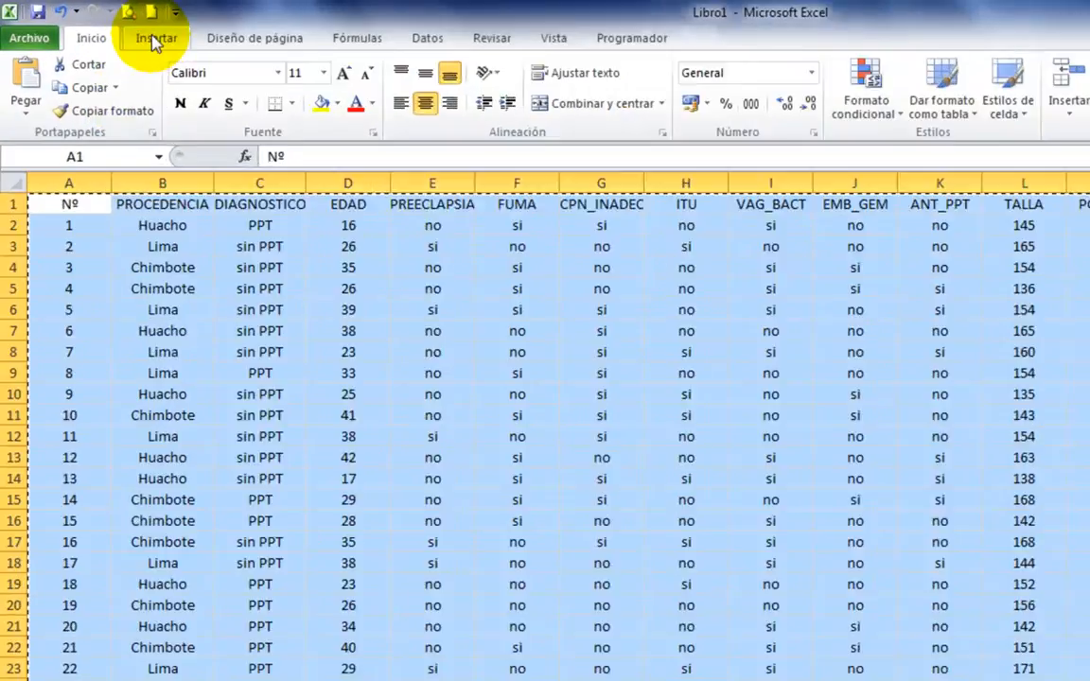
left_click(113, 26)
left_click(68, 146)
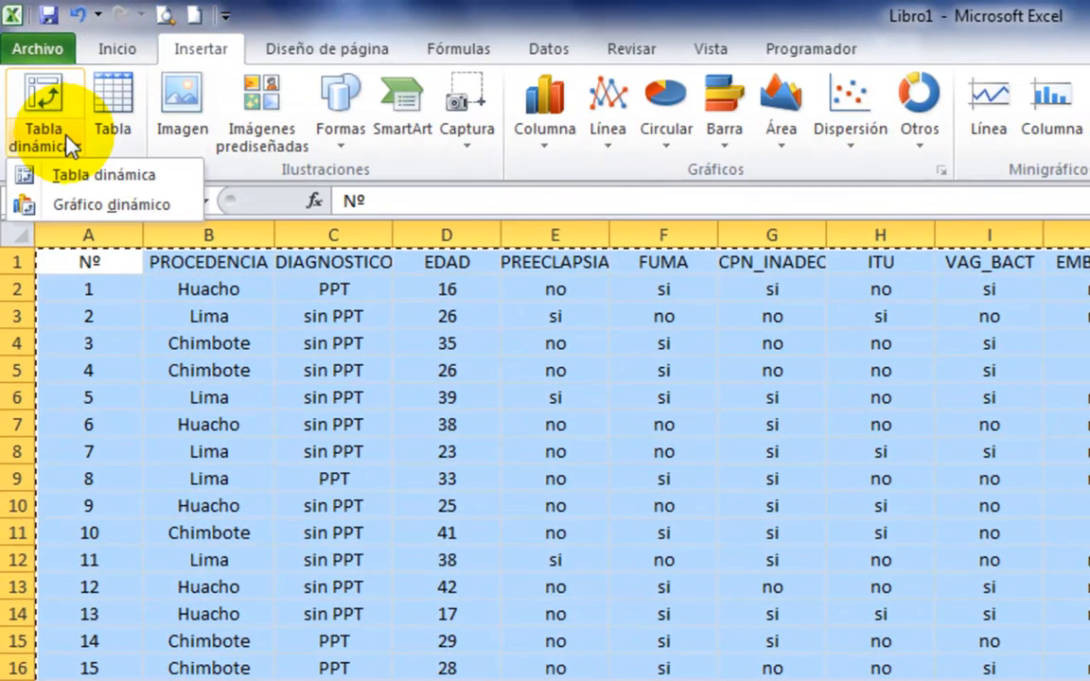
left_click(80, 178)
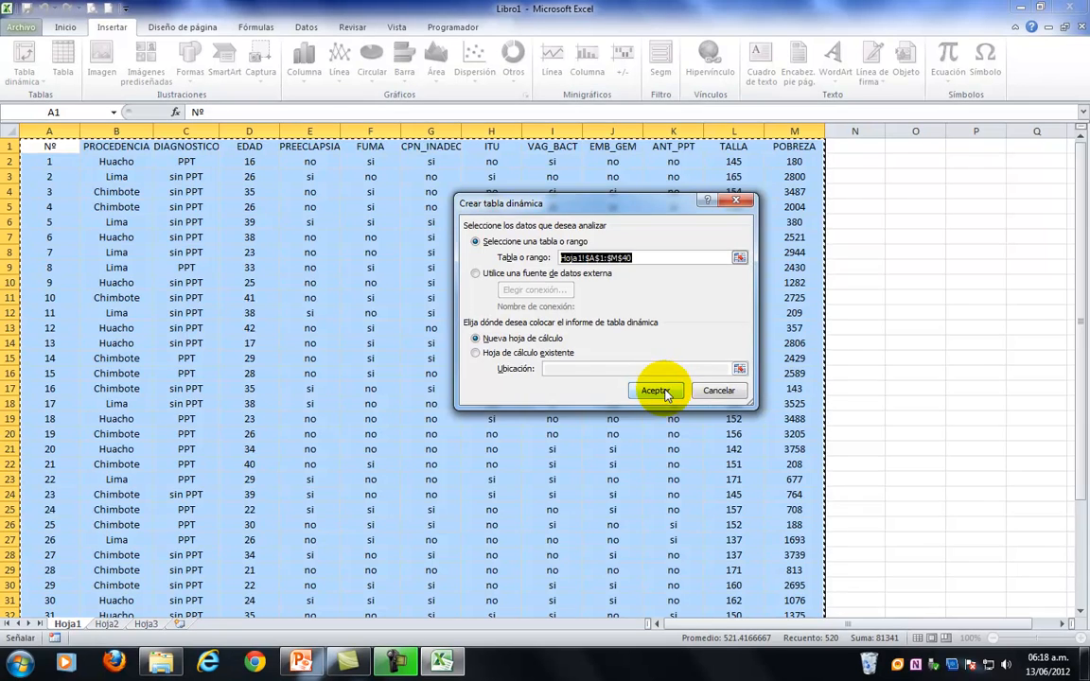
left_click(625, 528)
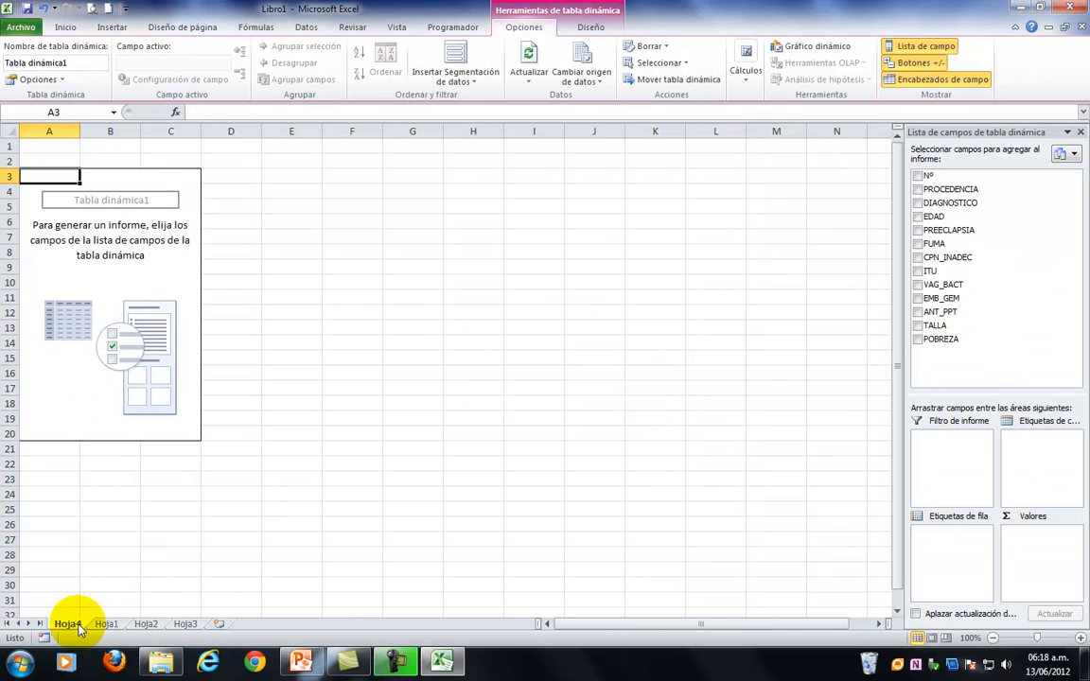
Move the new pivot table sheet directly after Hoja1 and rename it TD.
left_click_drag(74, 628, 149, 625)
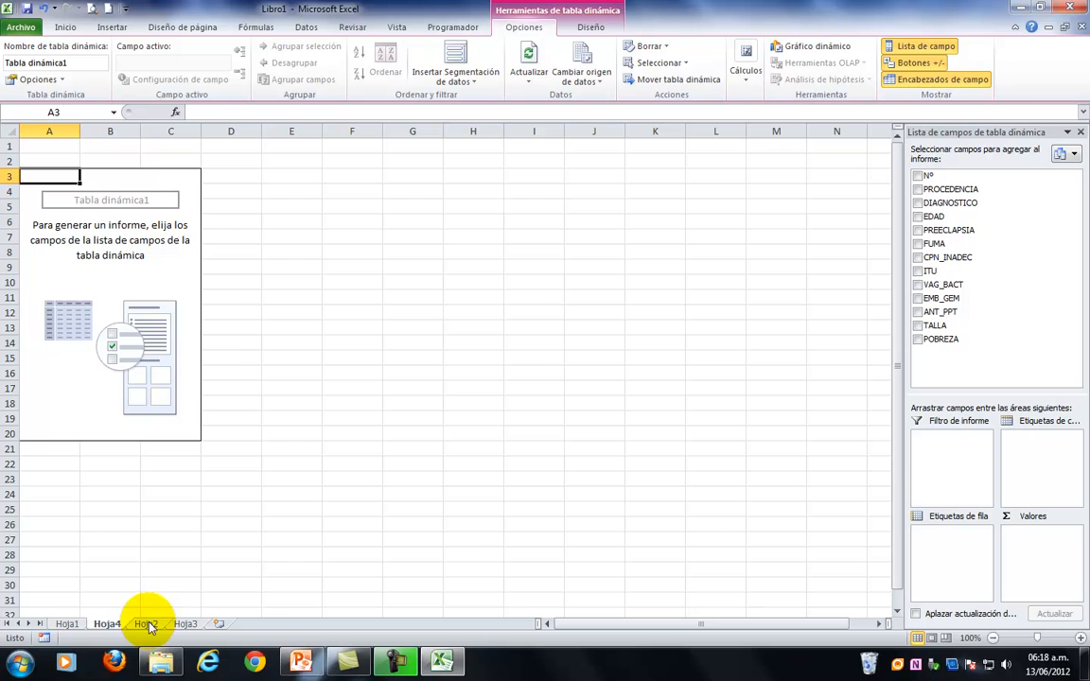
right_click(108, 626)
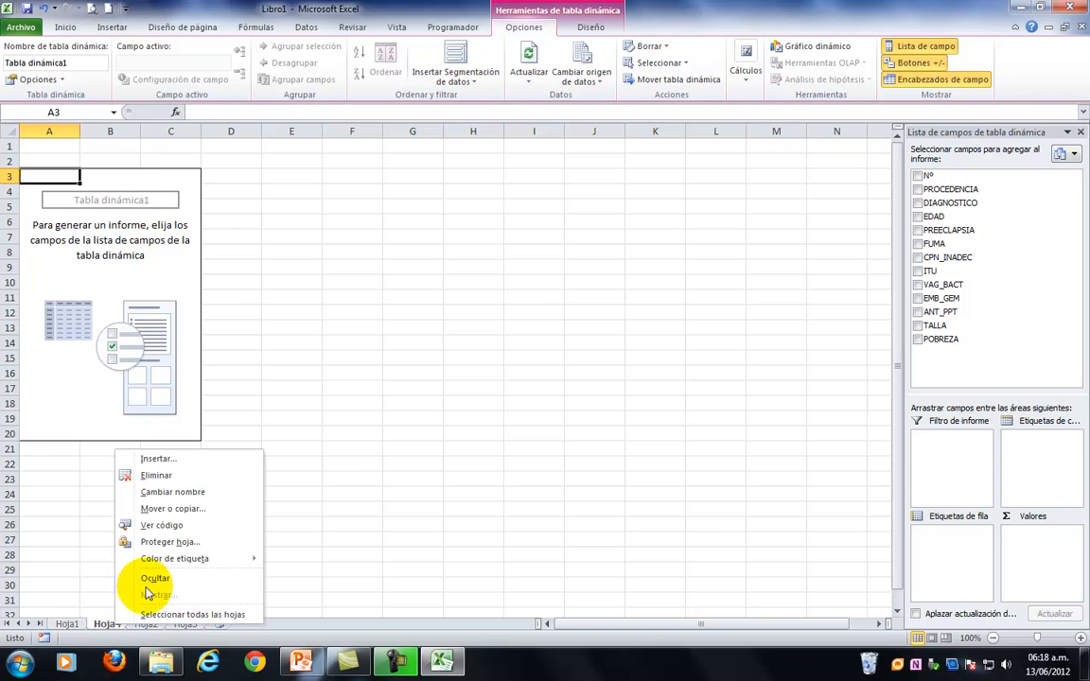
left_click(175, 491)
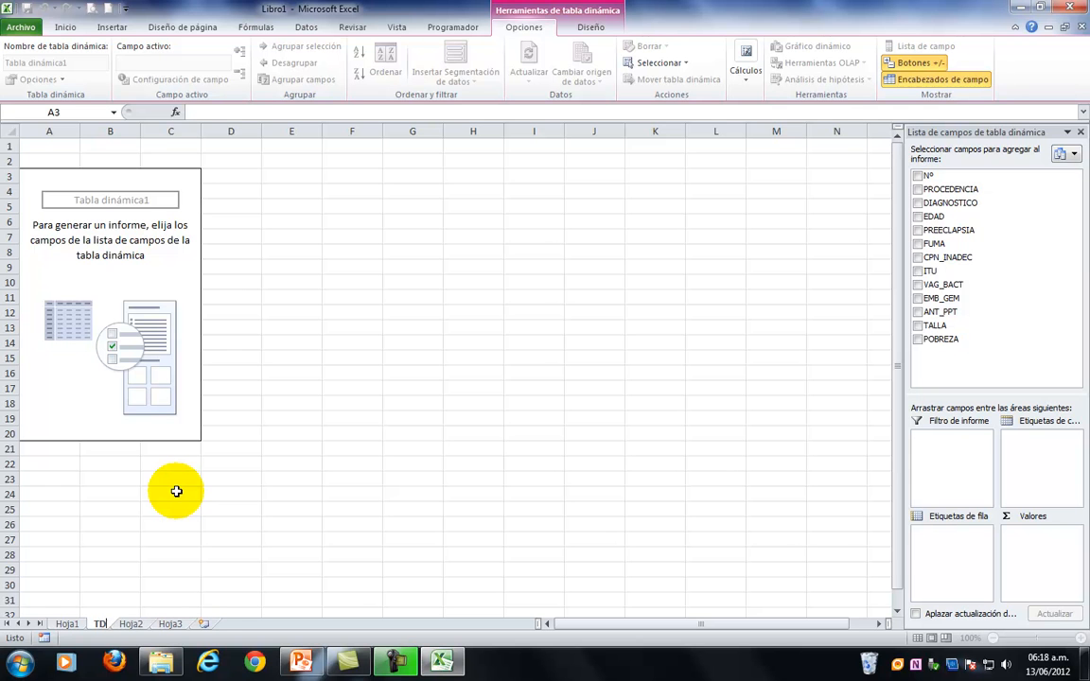
left_click(175, 480)
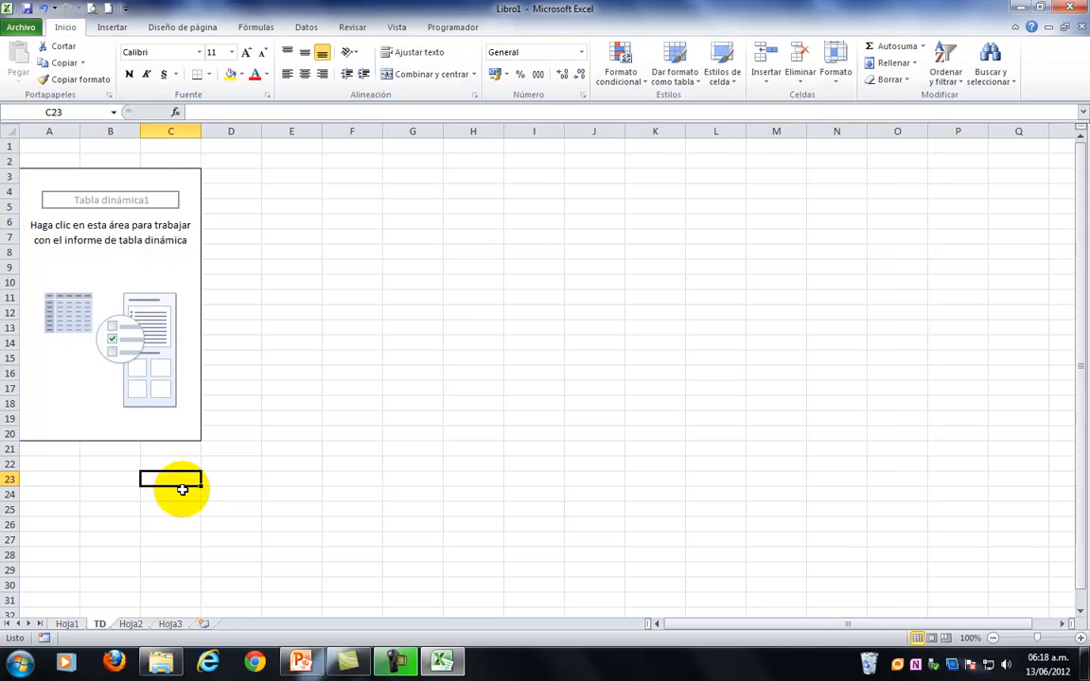
Add the Nº field to the values of the empty pivot table on the TD sheet.
left_click(36, 175)
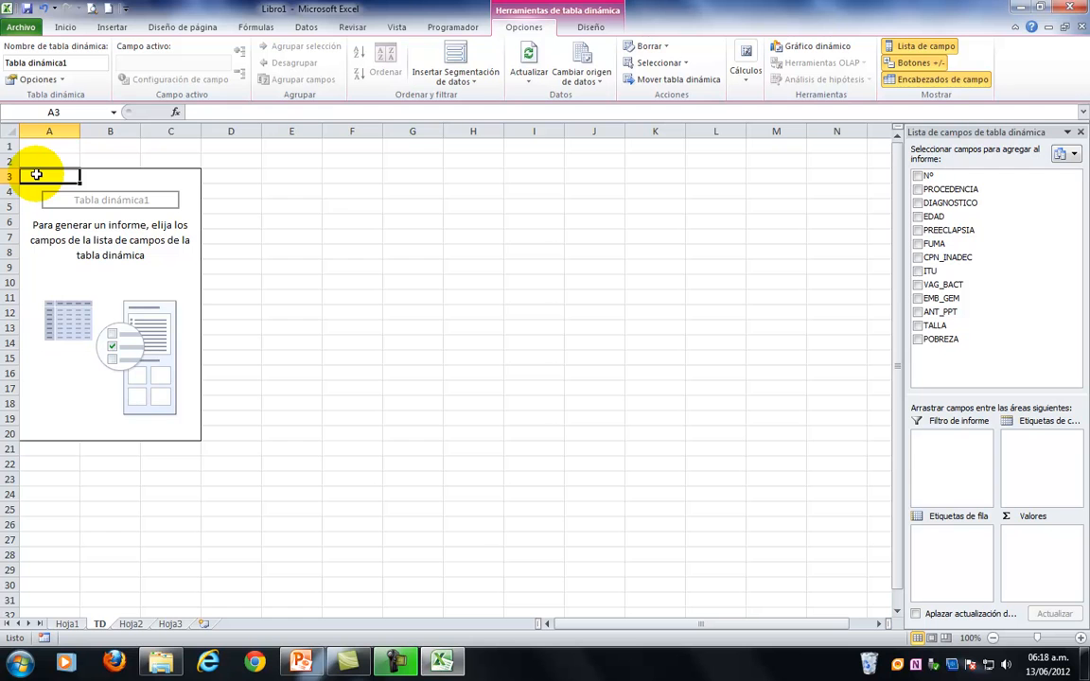
left_click(918, 177)
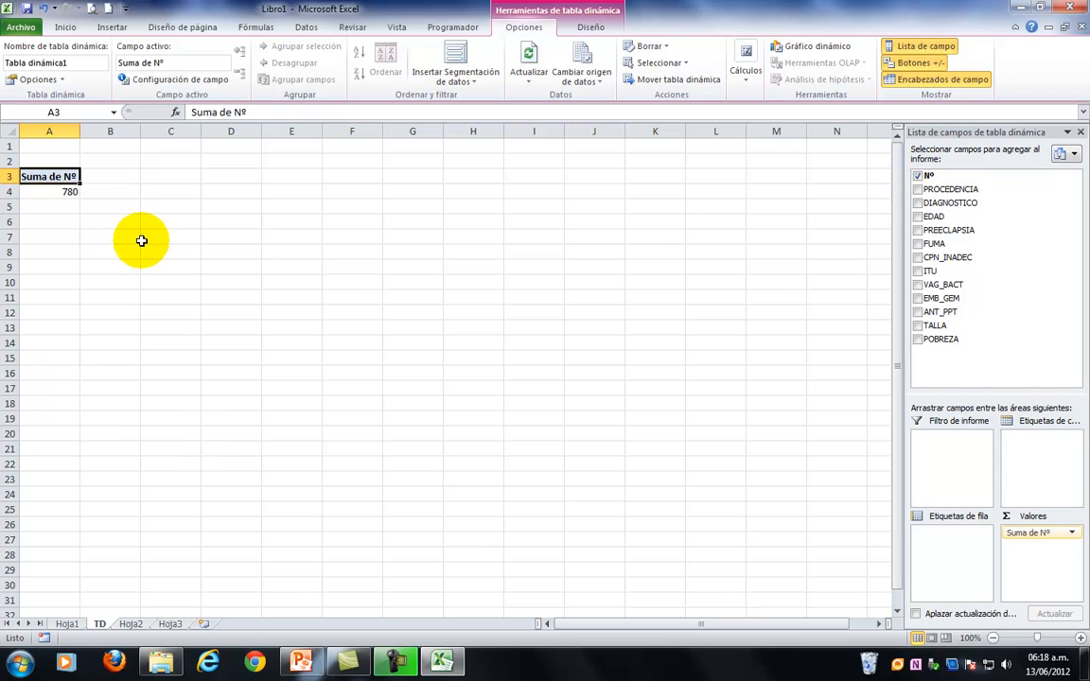
double_click(49, 176)
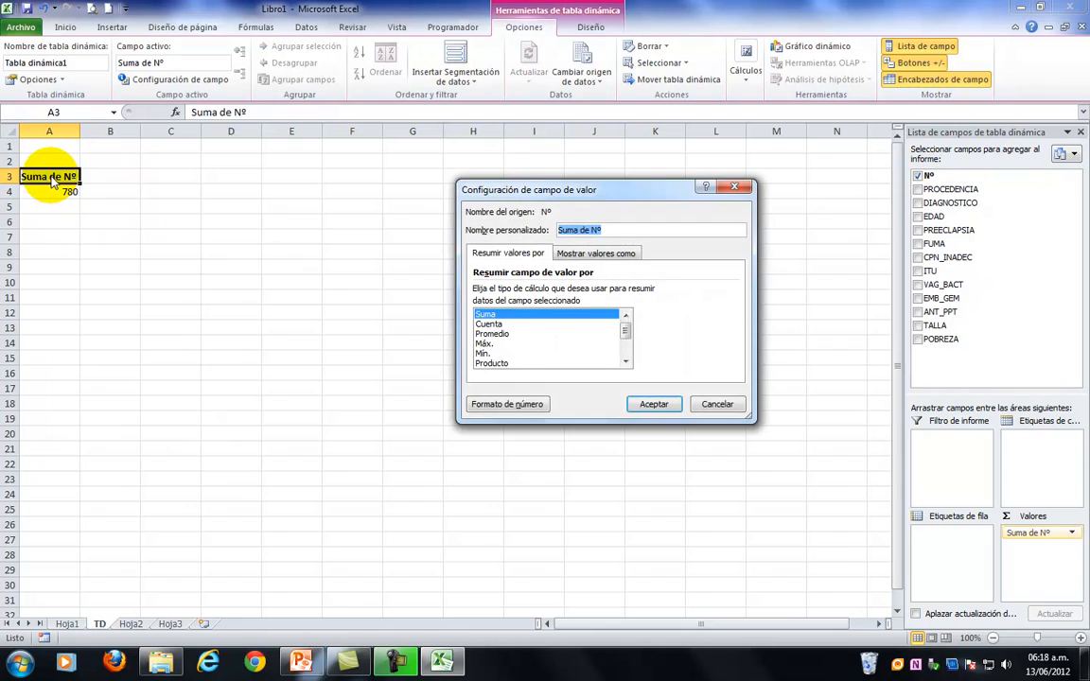
left_click(717, 404)
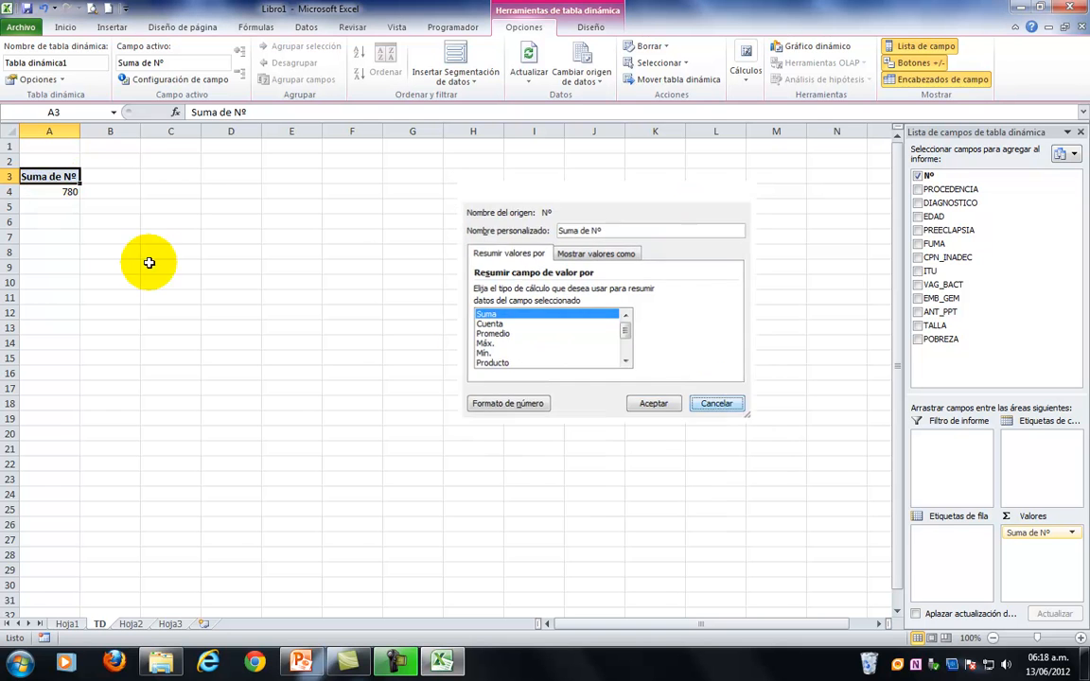
double_click(40, 177)
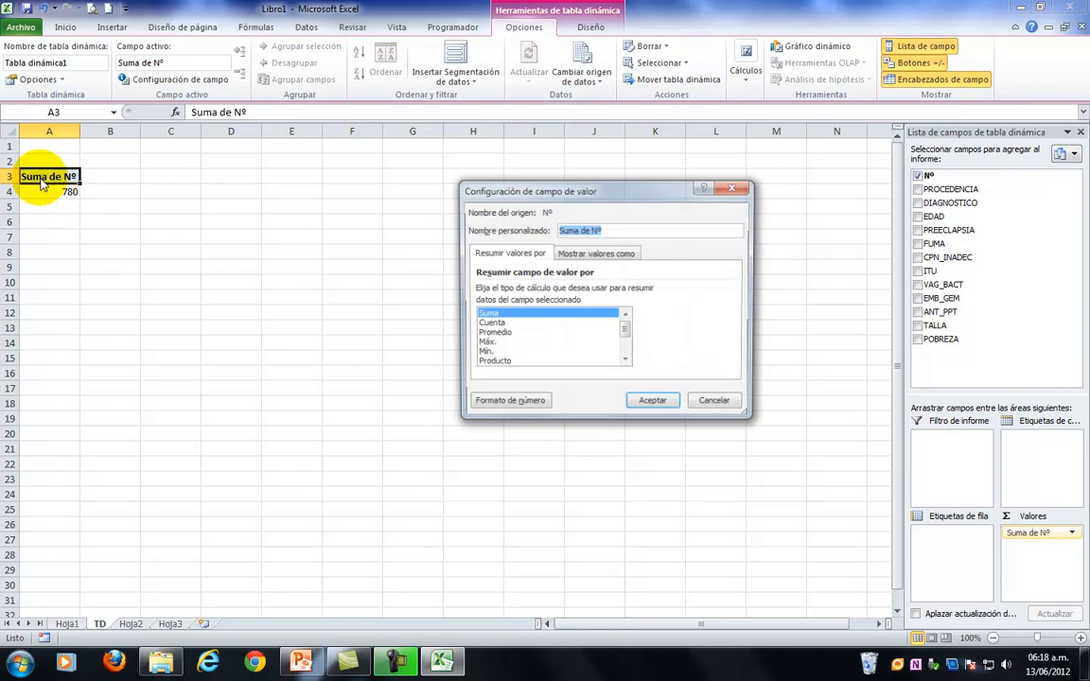
left_click(715, 403)
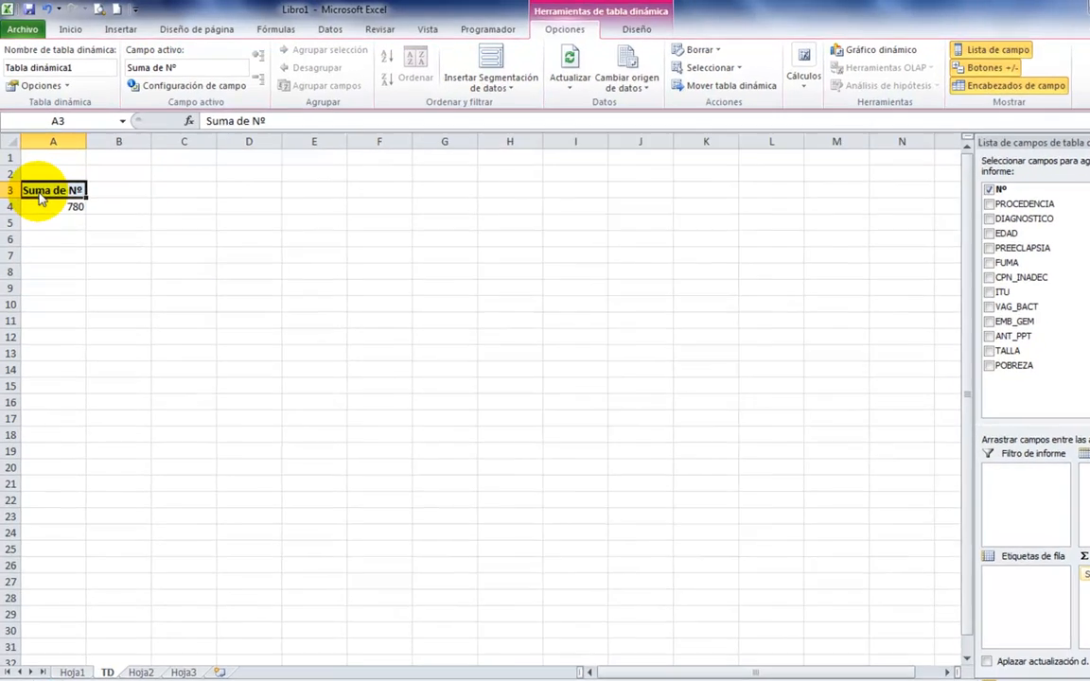
Change the value field settings of Nº so the pivot table summarizes it by Cuenta.
right_click(36, 178)
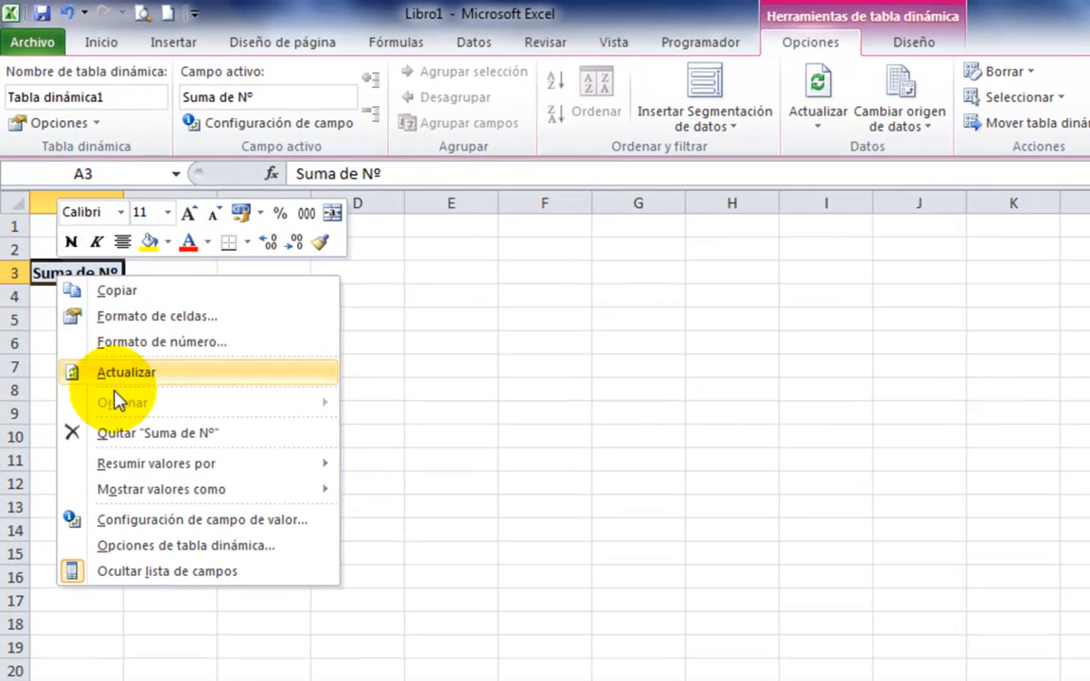
left_click(147, 523)
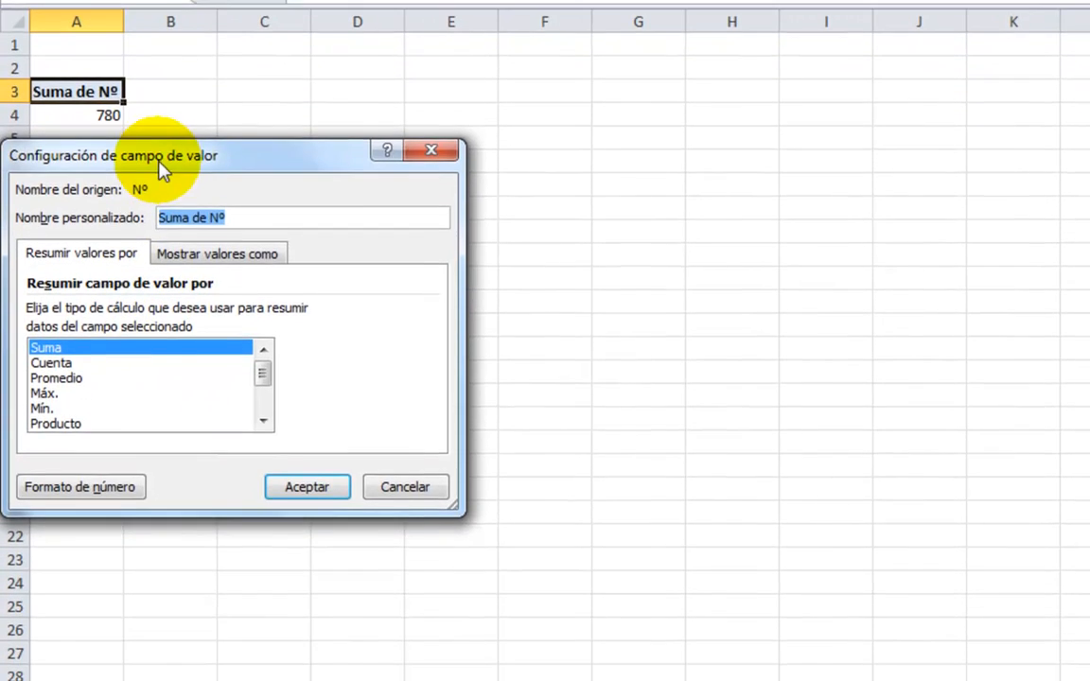
left_click_drag(159, 338, 409, 320)
left_click_drag(409, 137, 523, 106)
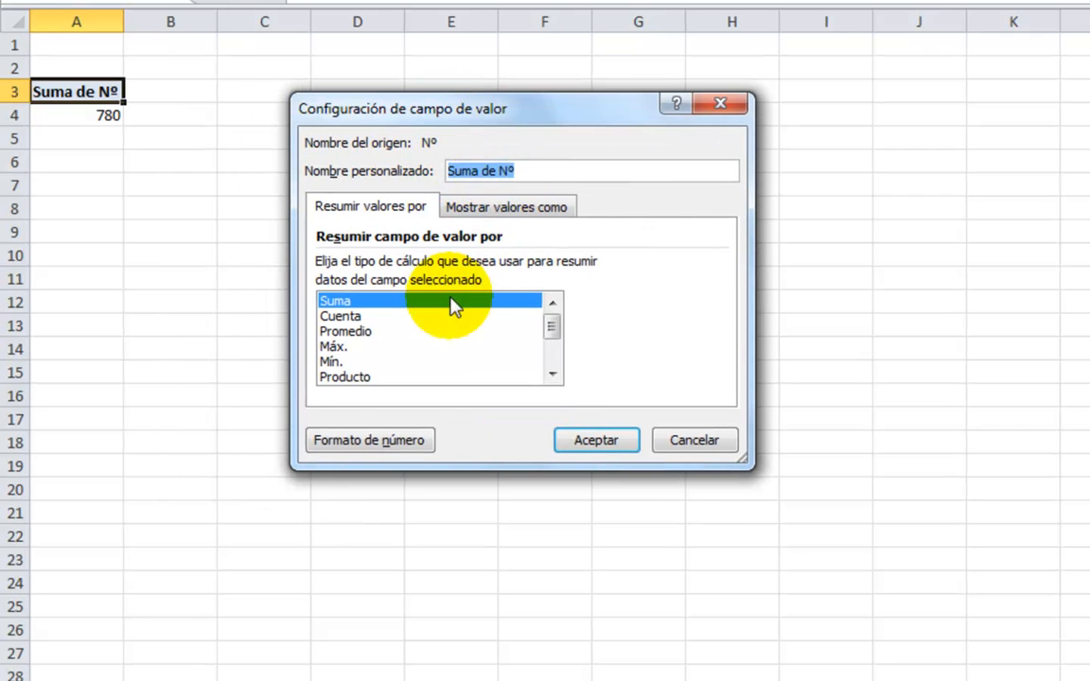
left_click(341, 316)
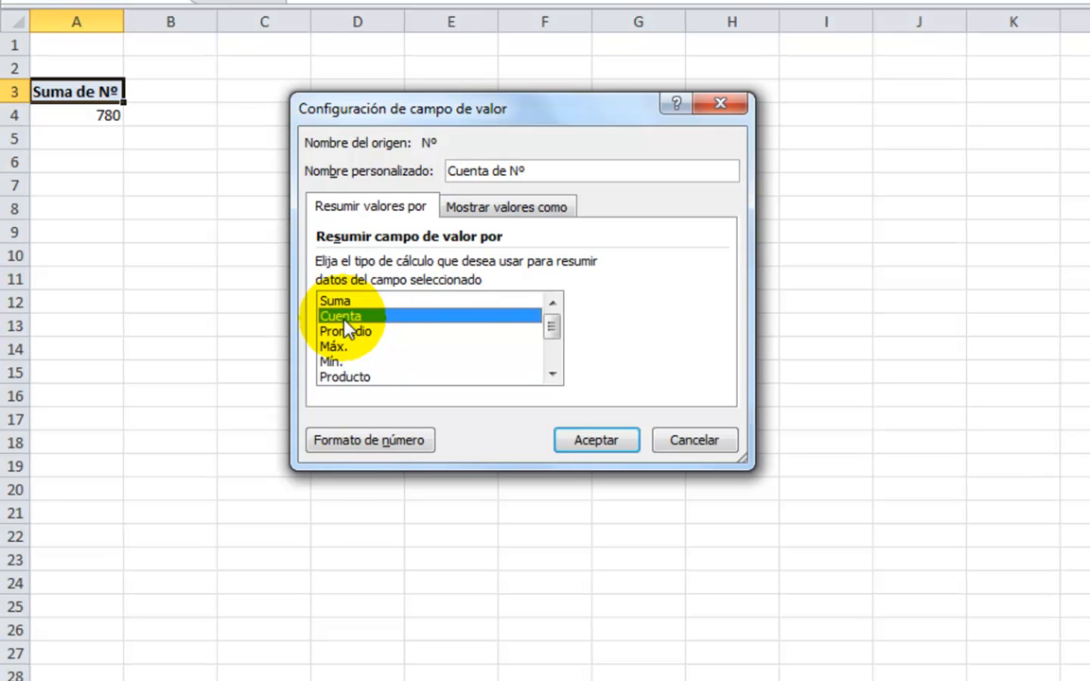
left_click(589, 442)
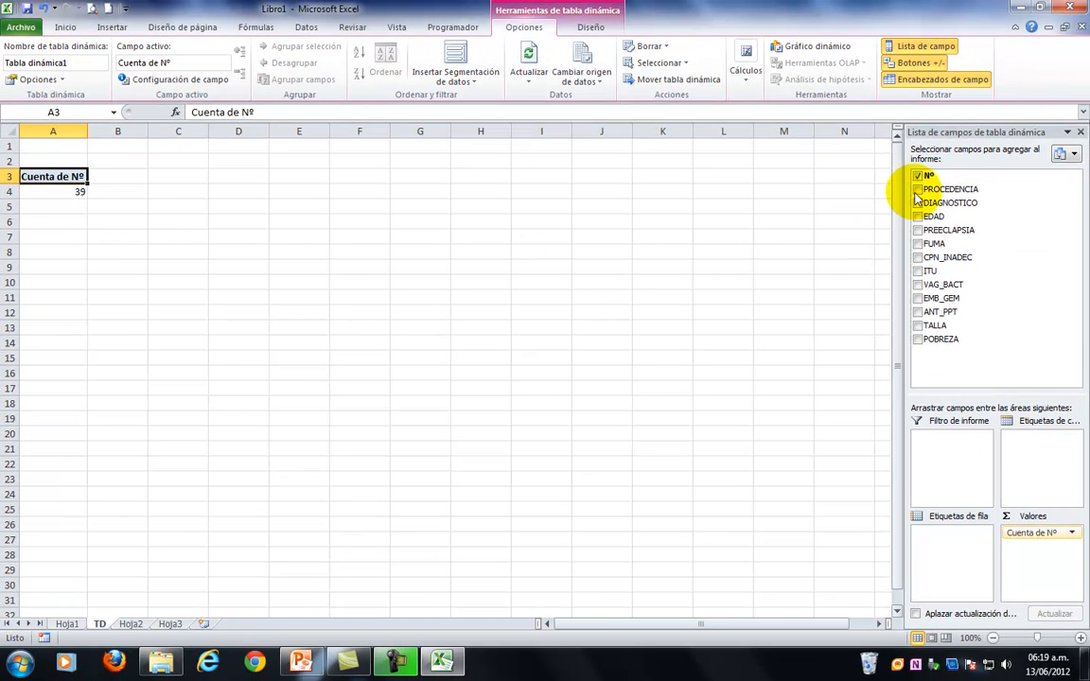
Break down the Nº count by PROCEDENCIA, replace that field with DIAGNOSTICO, and remove it again.
left_click(918, 190)
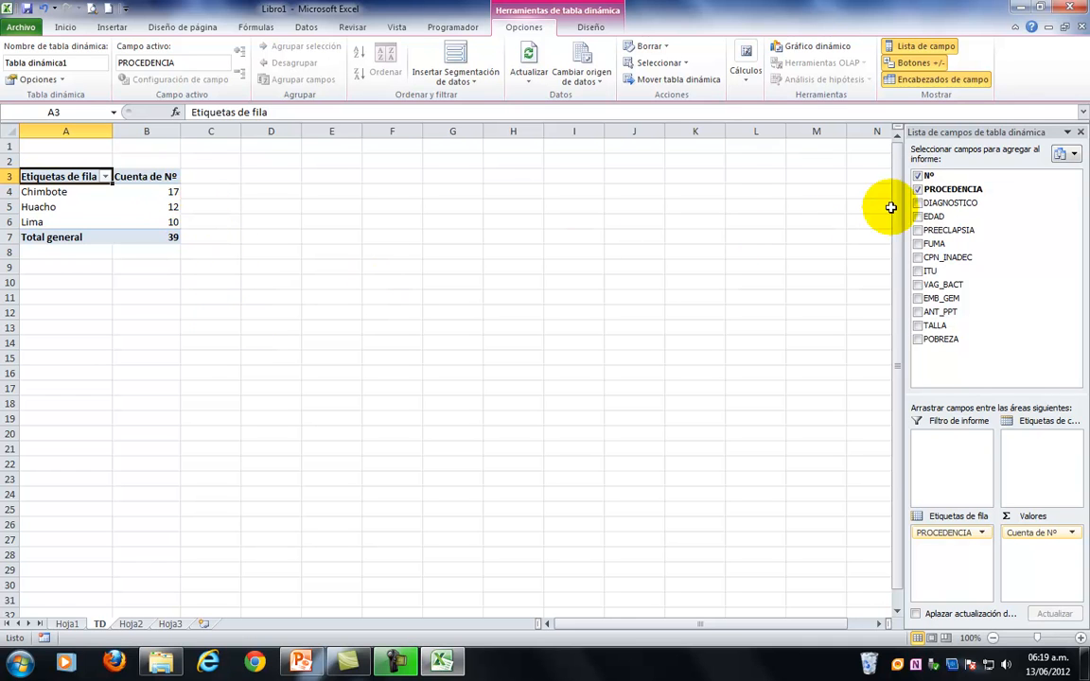
left_click(918, 189)
left_click(917, 204)
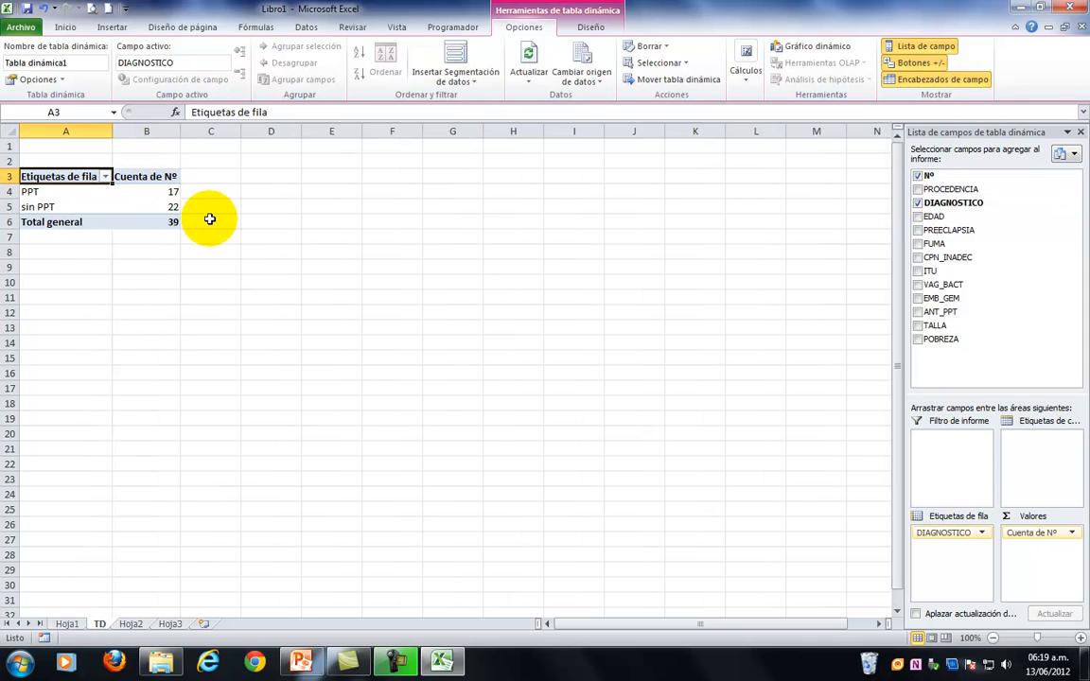
left_click(917, 203)
Add the EDAD field to the pivot table and move it from the values to the row labels.
left_click(918, 218)
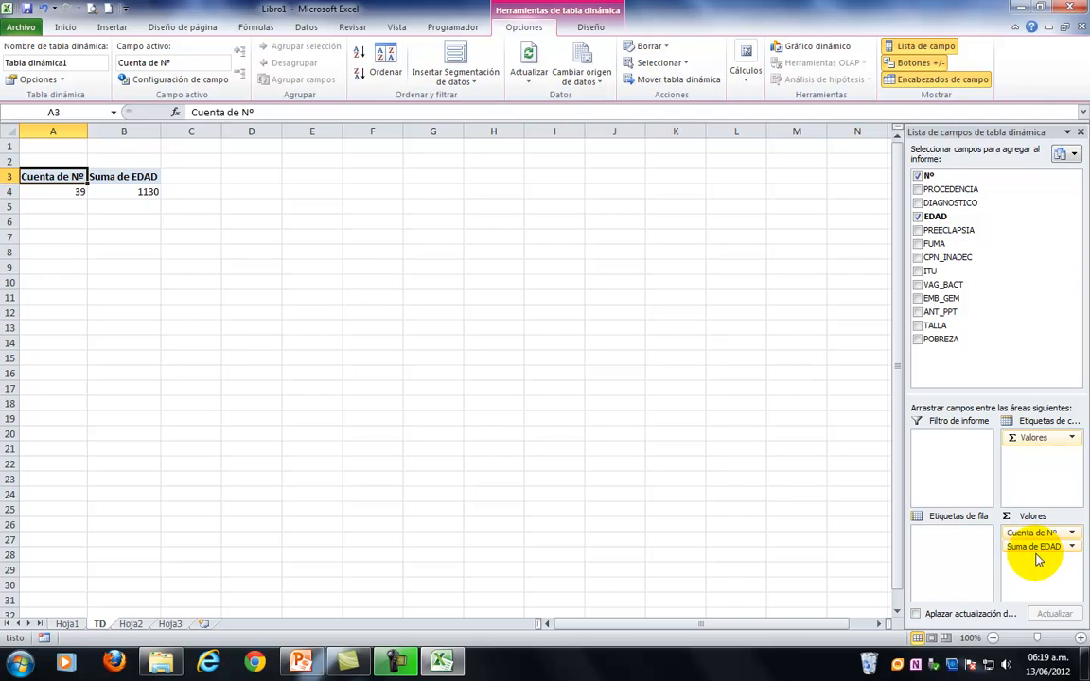
left_click_drag(1039, 552, 951, 549)
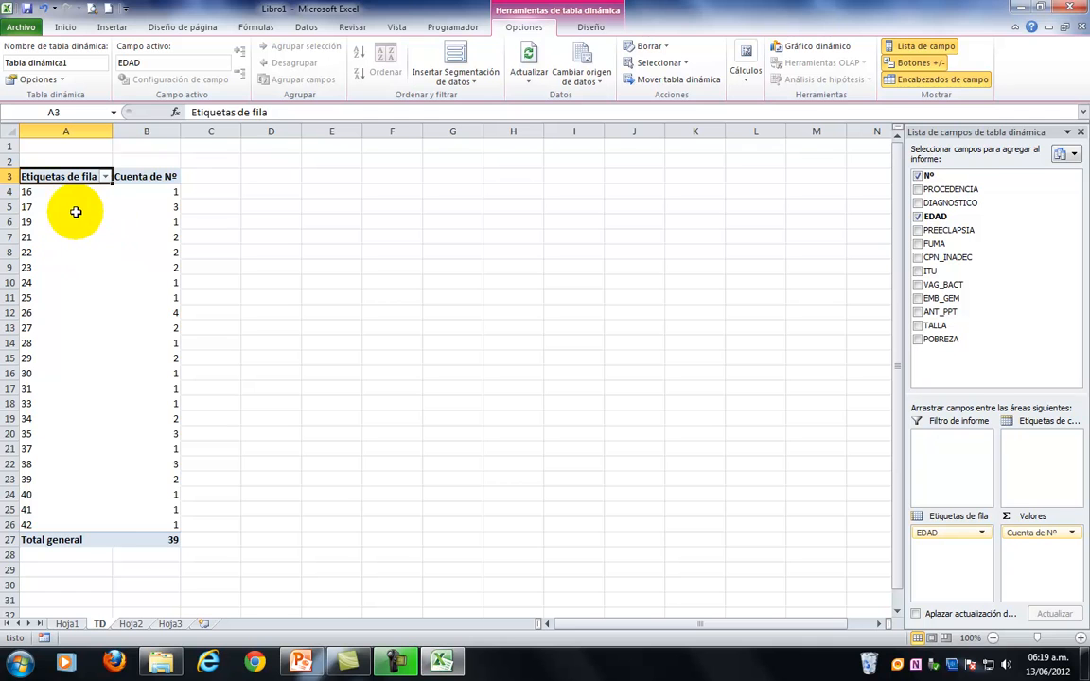
right_click(31, 215)
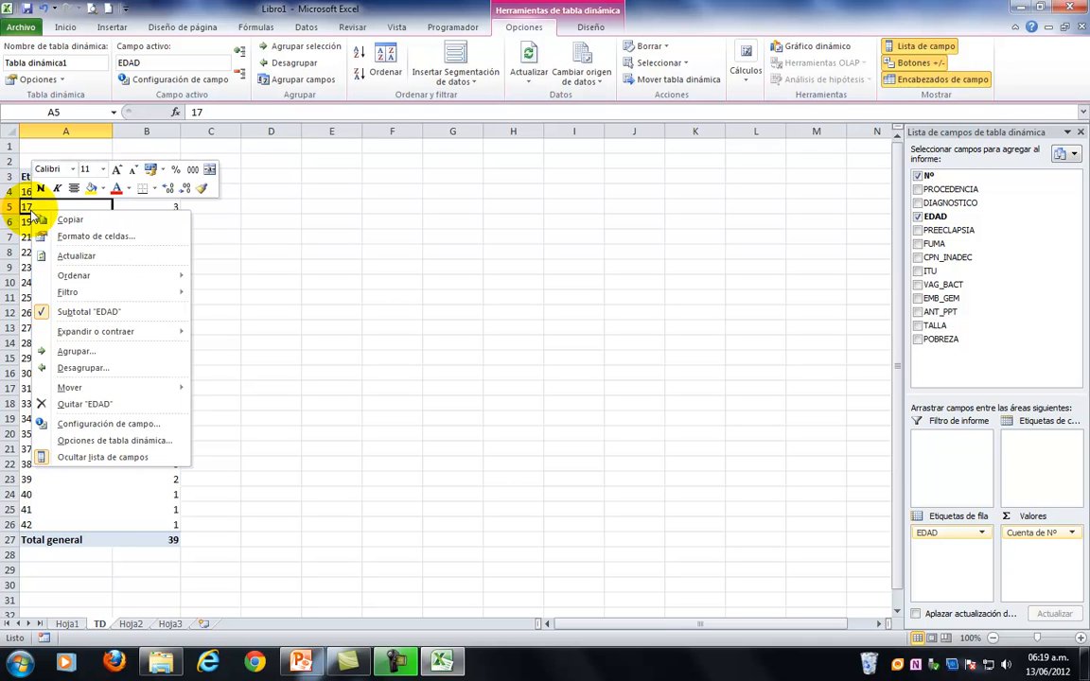
left_click(85, 352)
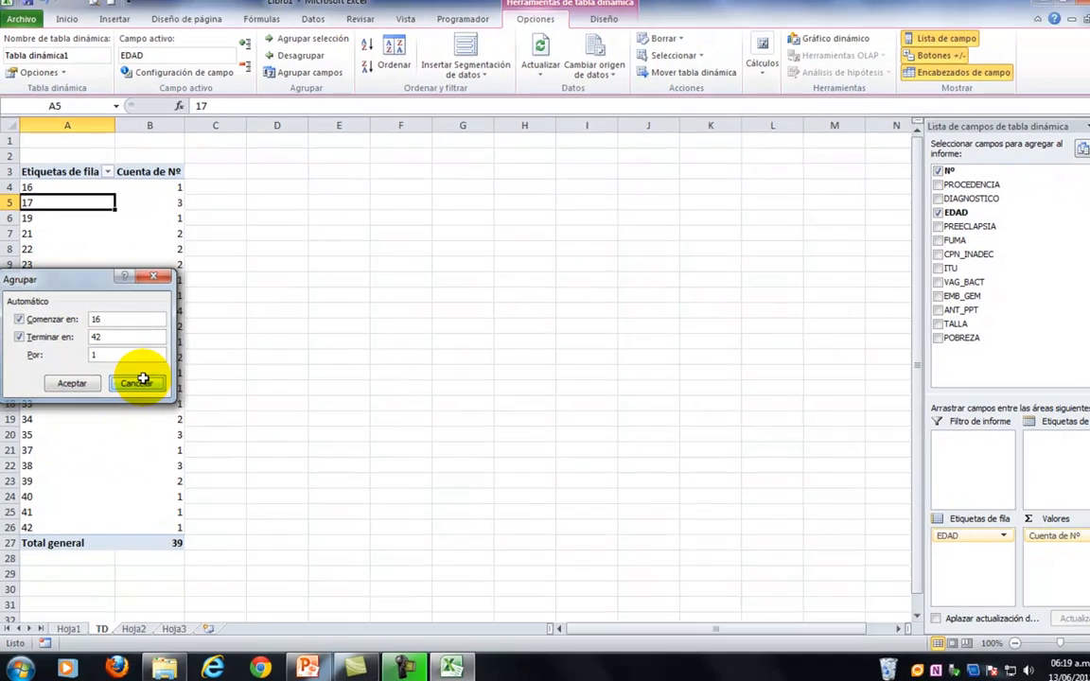
left_click(138, 383)
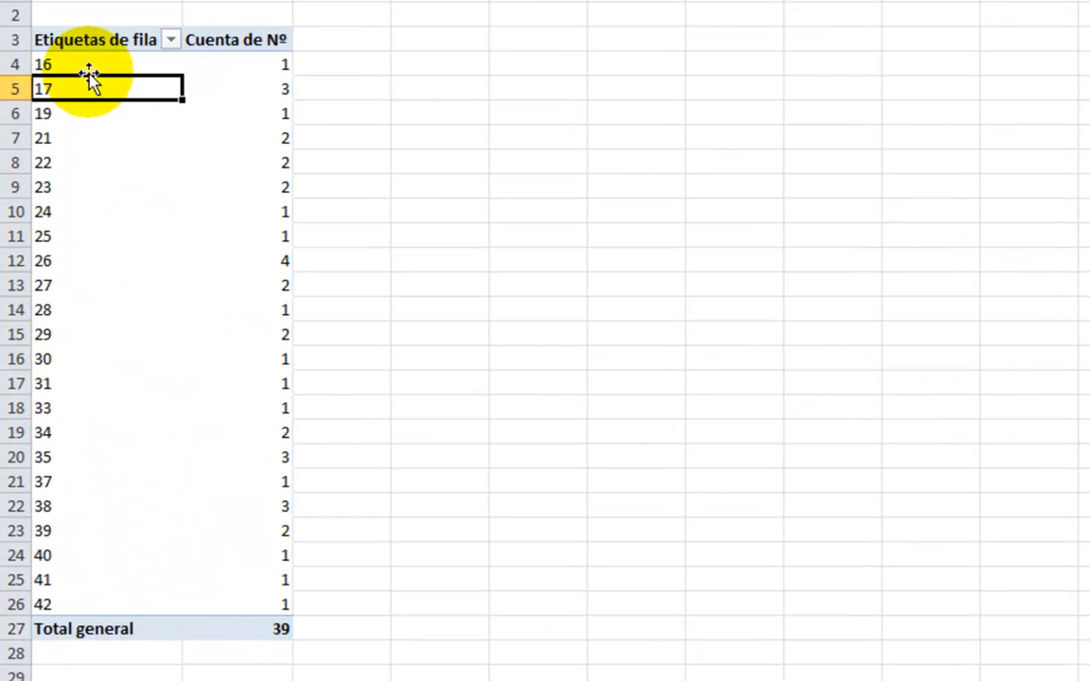
Group the EDAD row labels from 16 to 42 in intervals of 10.
right_click(67, 219)
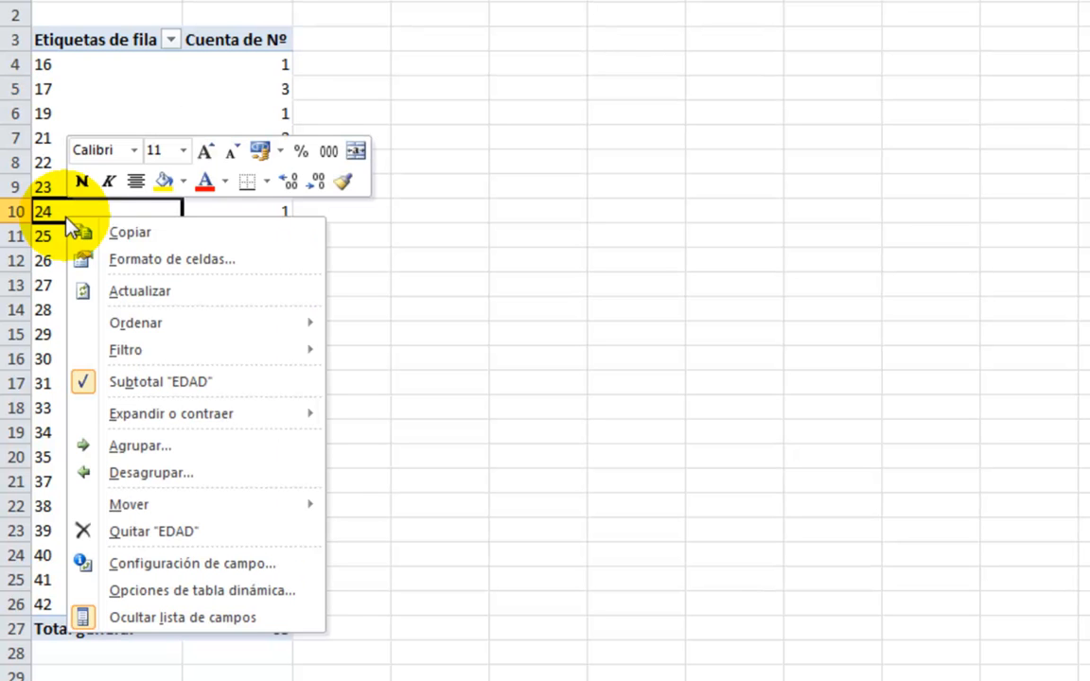
left_click(161, 445)
left_click_drag(148, 341, 480, 173)
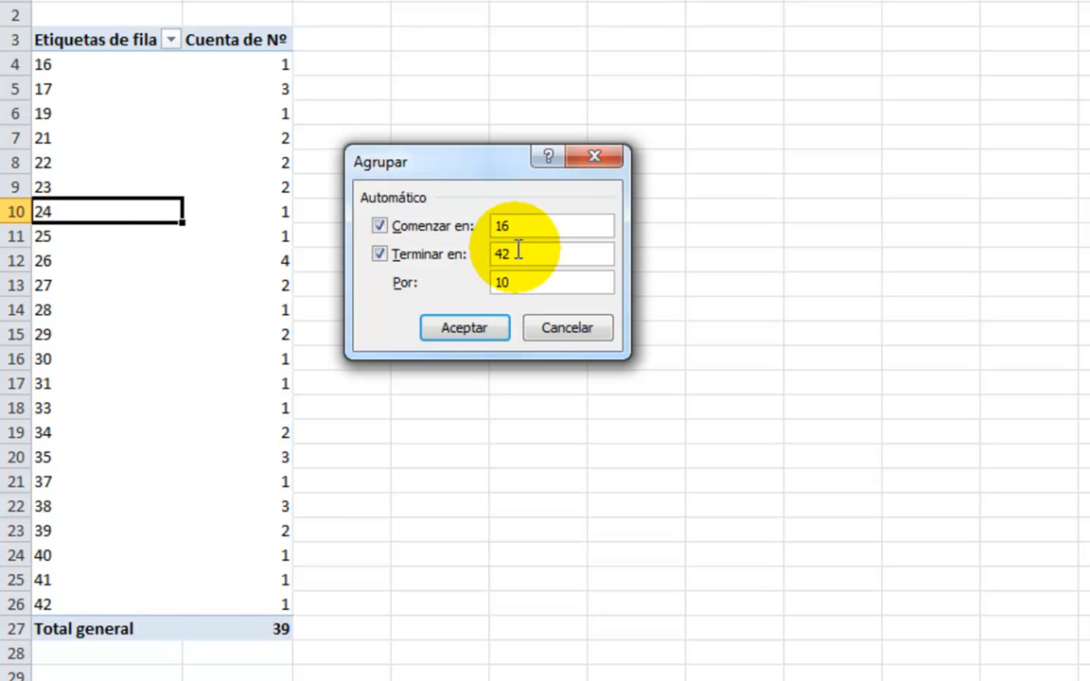
left_click(476, 329)
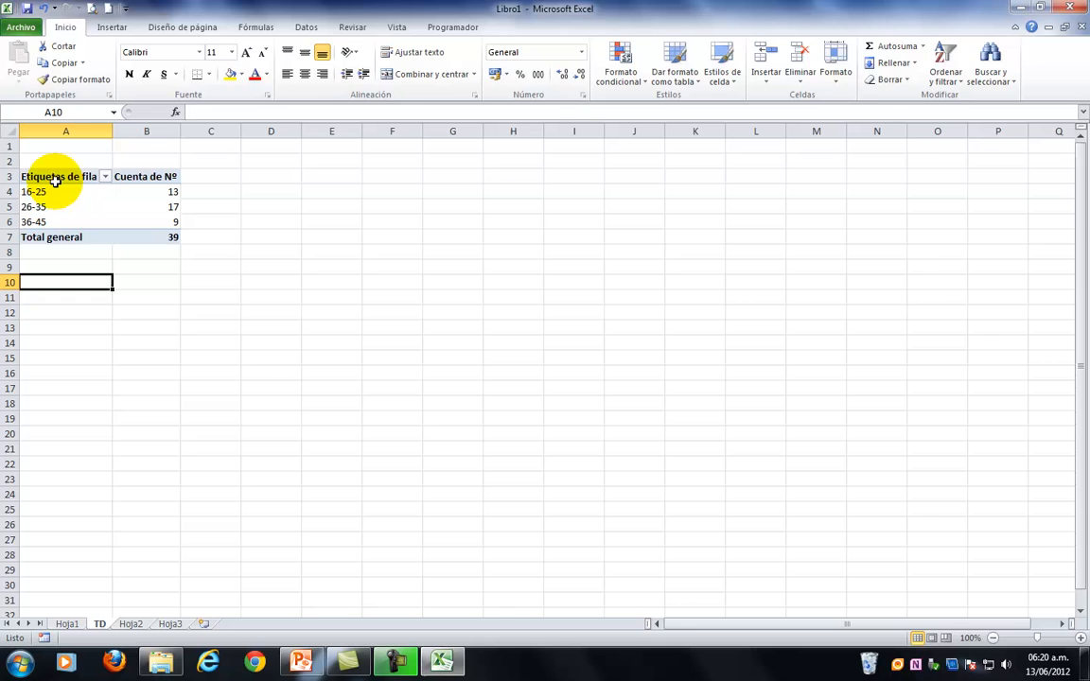
Replace EDAD with PREECLAPSIA in the pivot table's row labels, and swap PREECLAPSIA for FUMA.
left_click(56, 181)
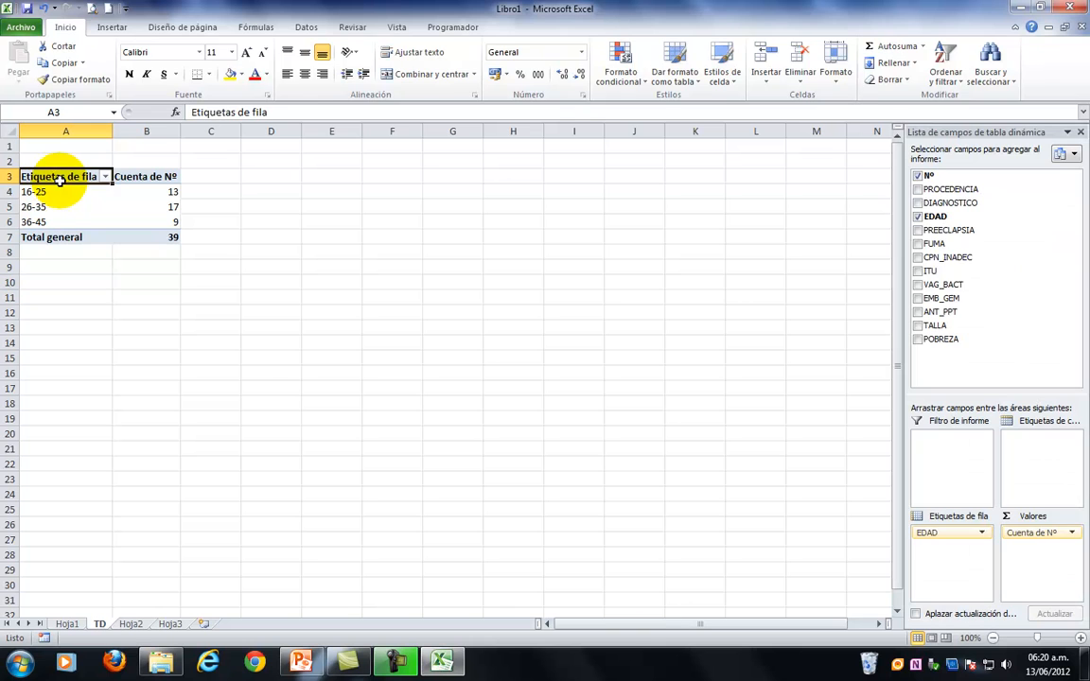
left_click(918, 219)
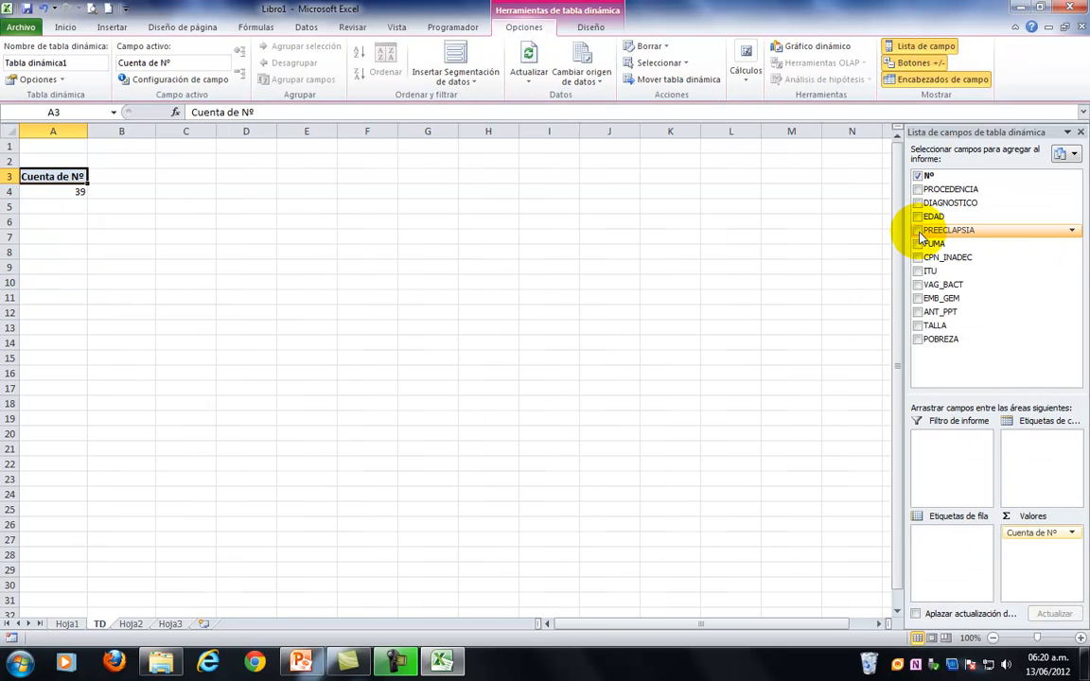
left_click(918, 232)
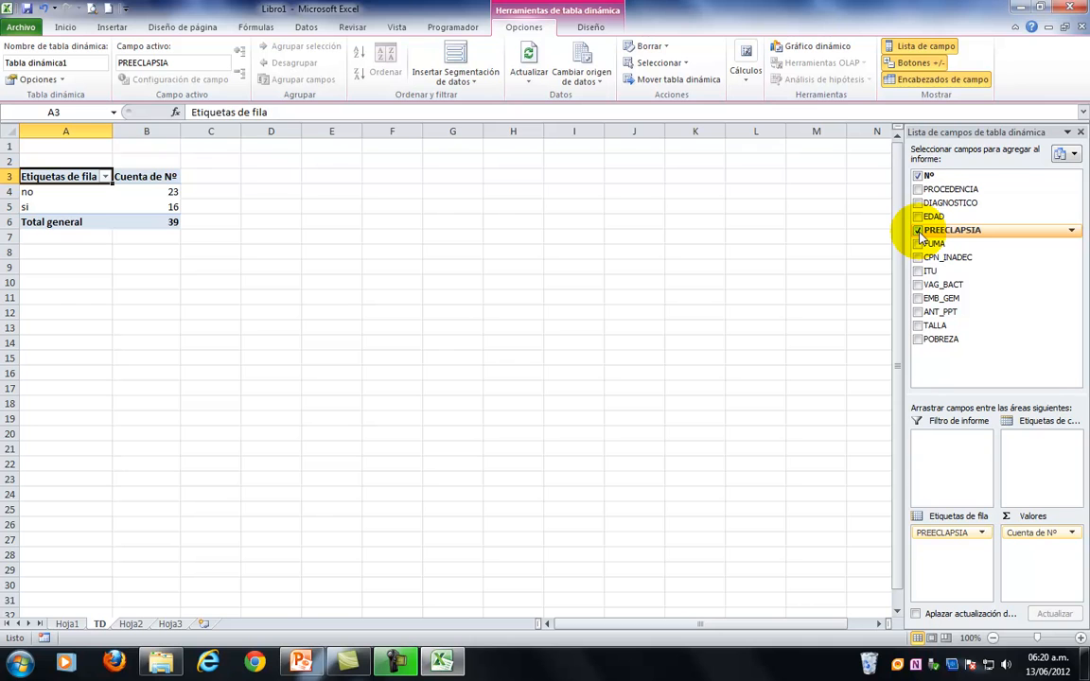
left_click(918, 231)
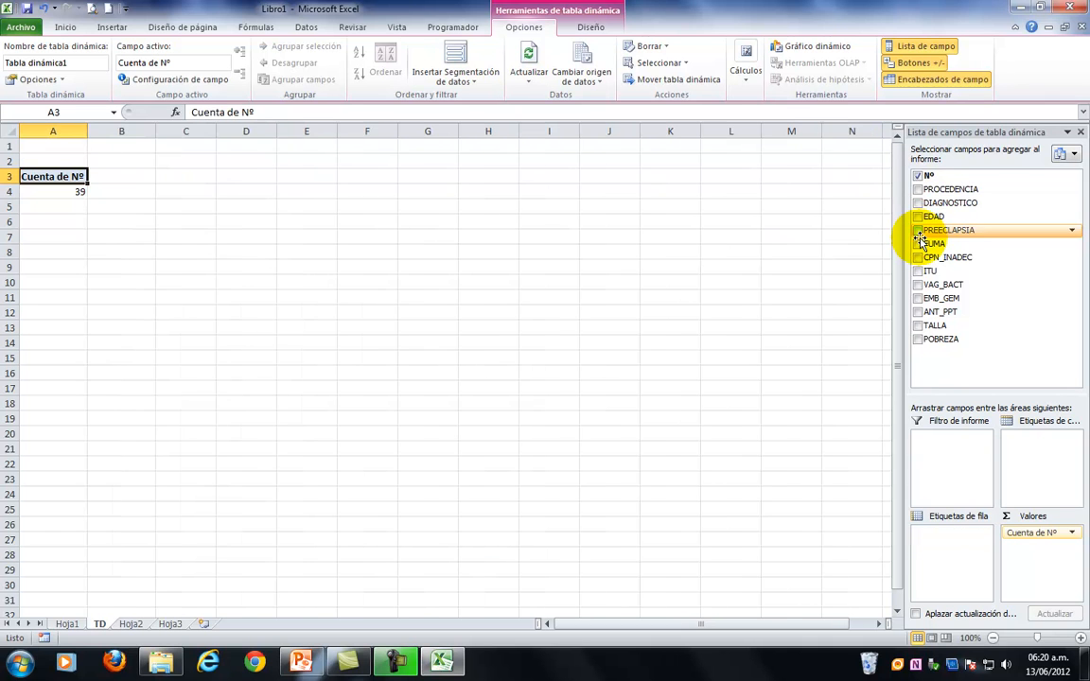
left_click(918, 244)
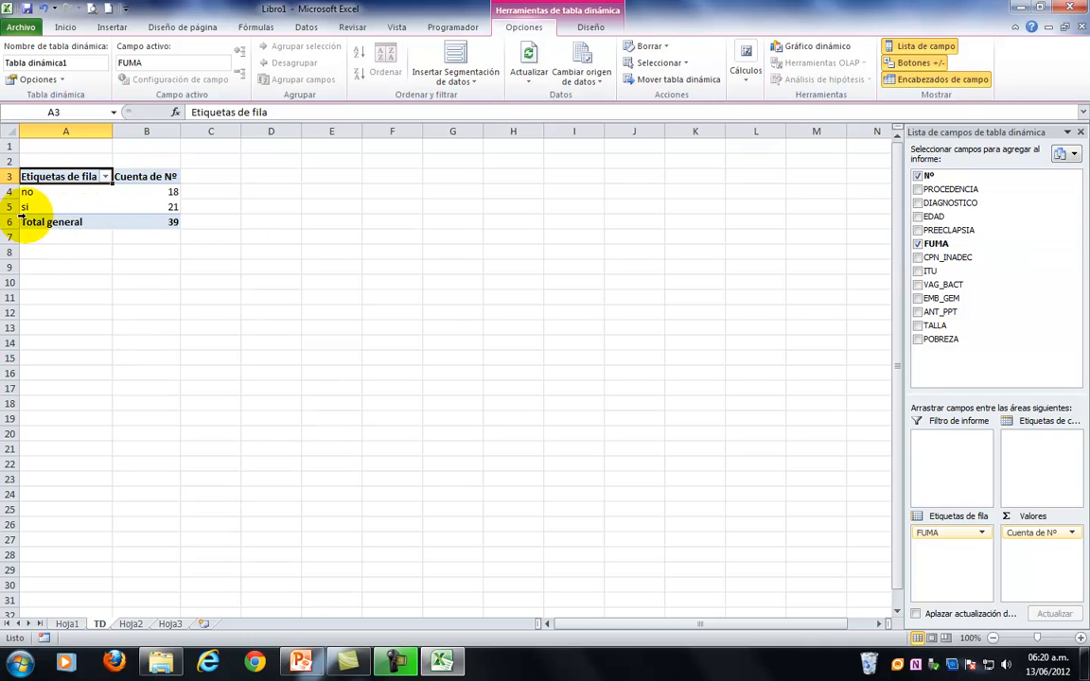
Remove FUMA from the pivot table and break down the count by CPN_INADEC, ITU, VAG_BACT, EMB_GEM and ANT_PPT, one at a time, removing each.
left_click(918, 245)
left_click(918, 257)
left_click(918, 257)
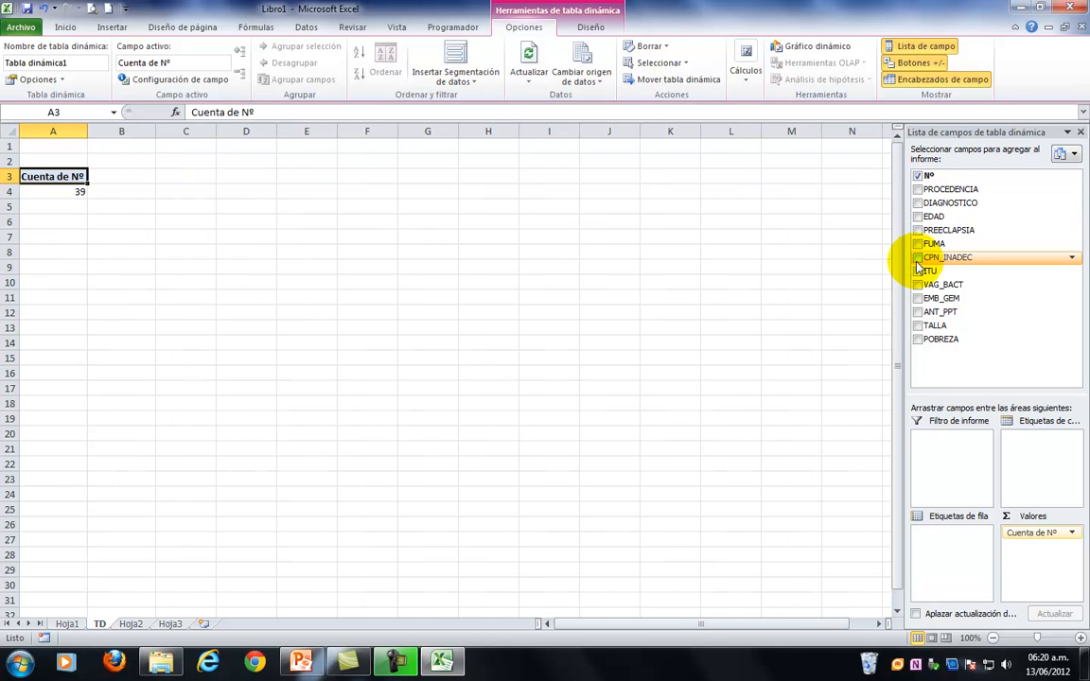
left_click(918, 272)
left_click(918, 272)
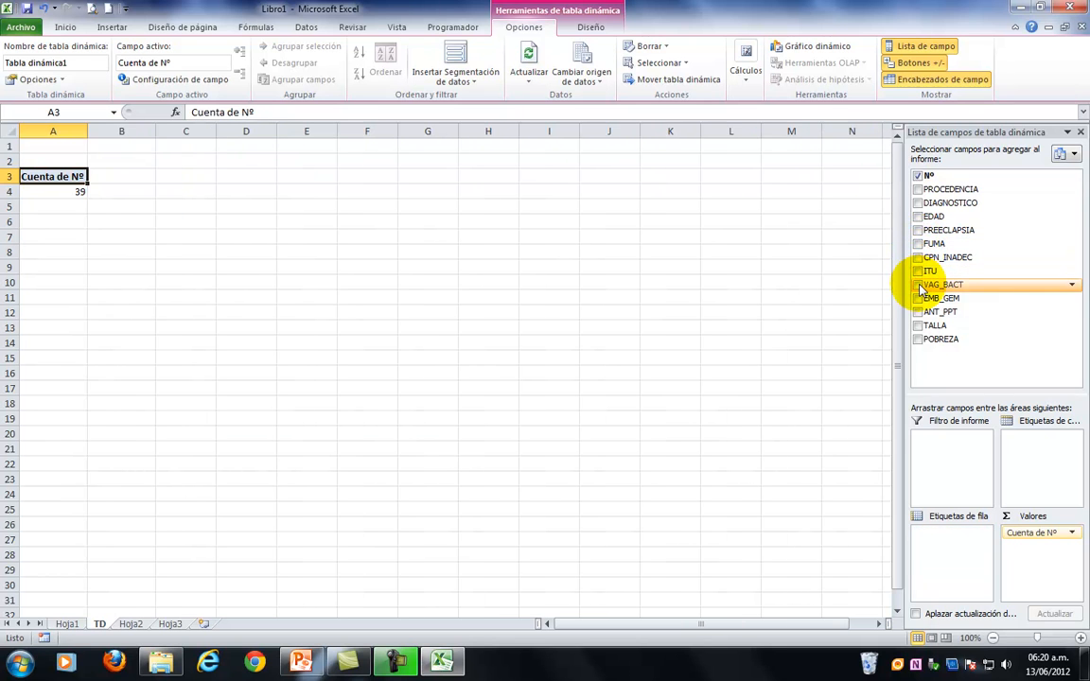
left_click(918, 284)
left_click(918, 285)
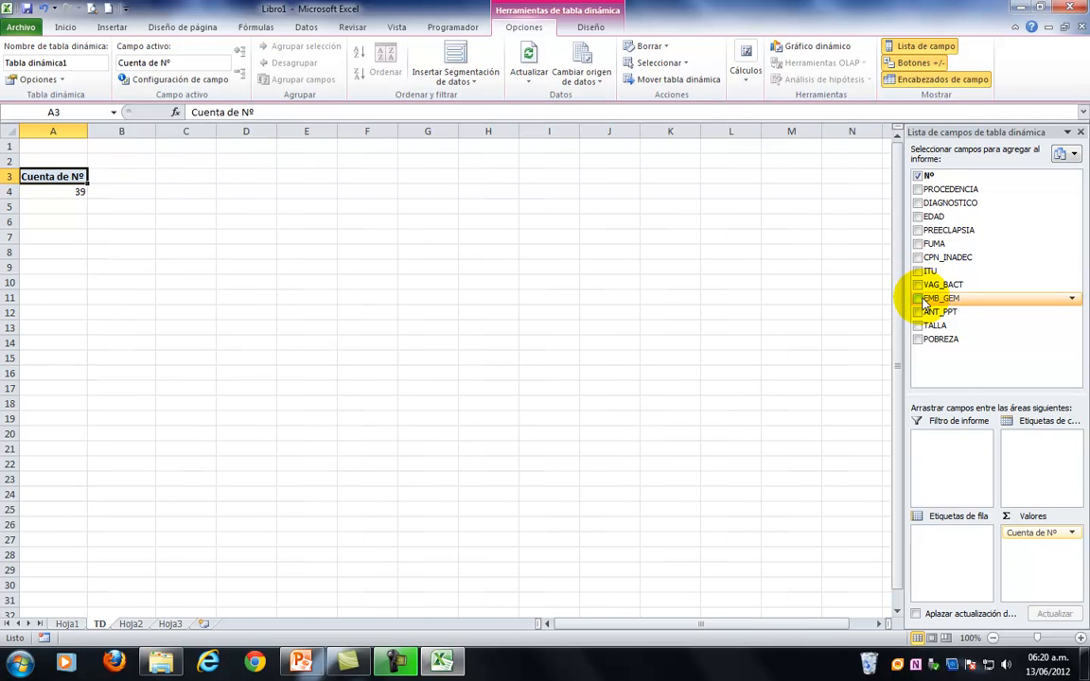
left_click(918, 298)
left_click(918, 299)
left_click(918, 312)
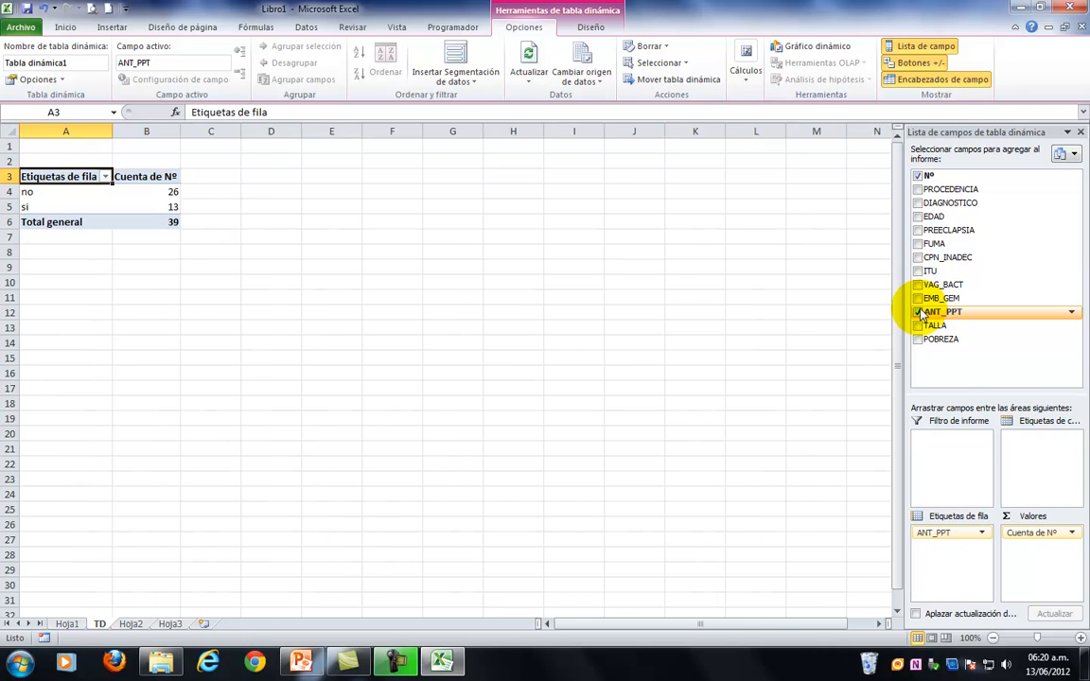
left_click(919, 312)
Add TALLA to the pivot table's row labels and group it from 135 to 171 in intervals of 10.
left_click(918, 326)
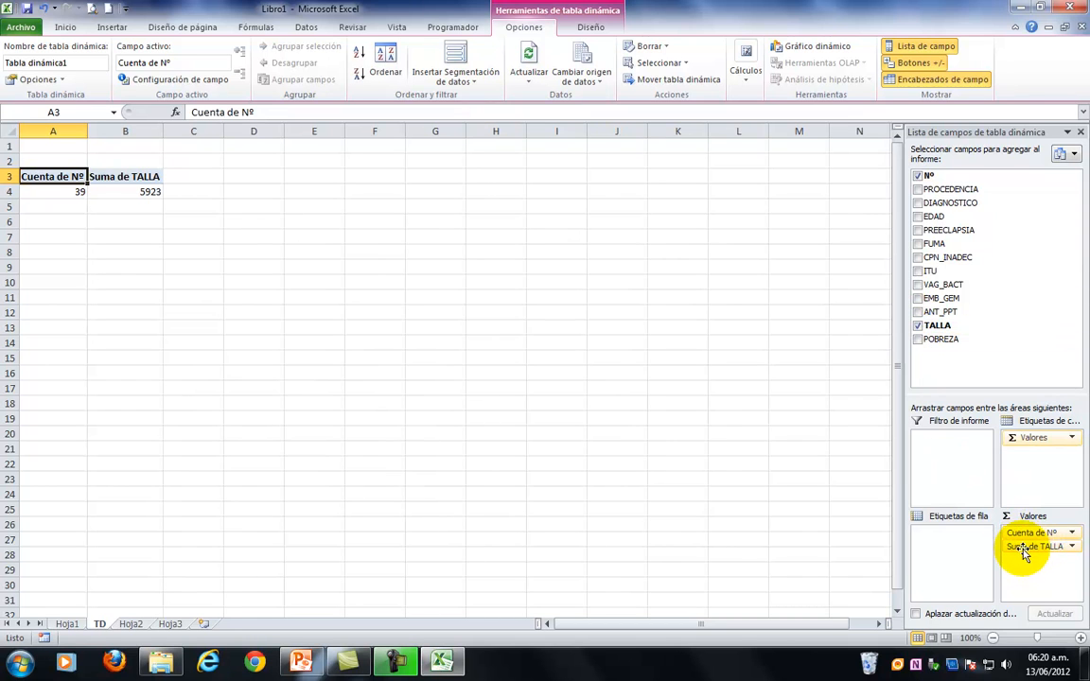
left_click_drag(1023, 551, 956, 559)
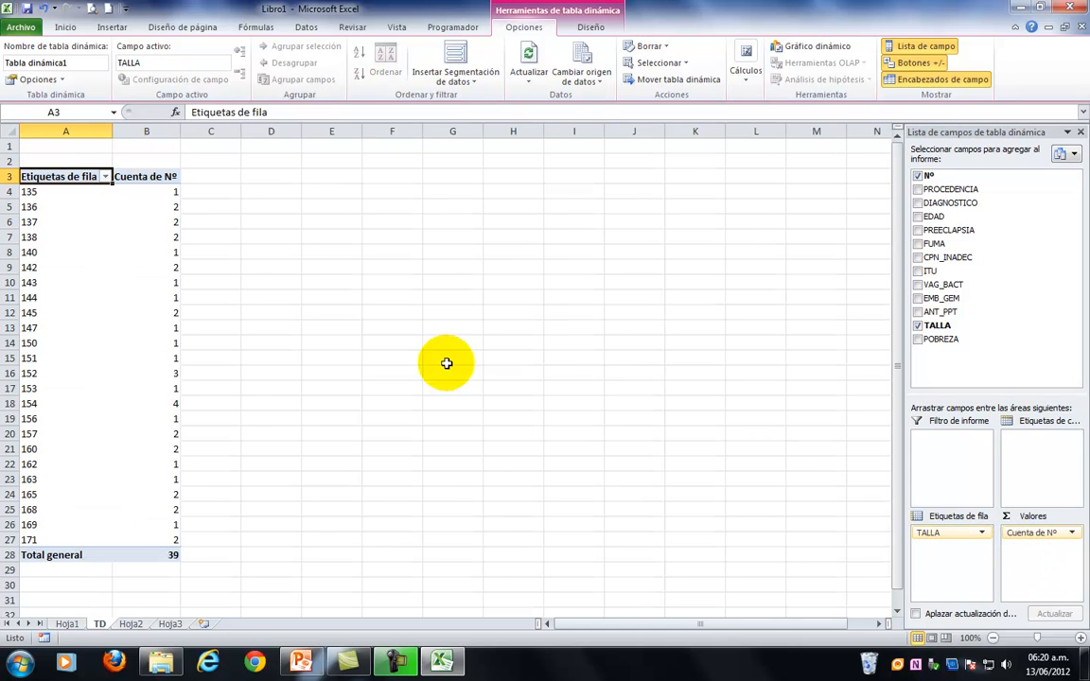
right_click(34, 227)
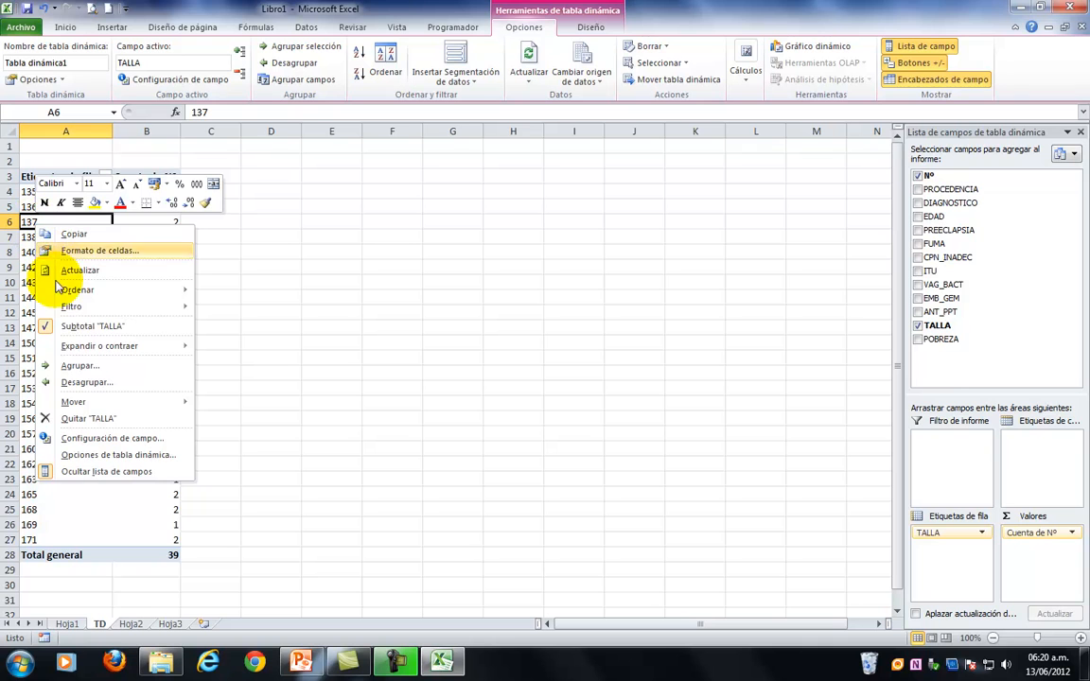
left_click(80, 366)
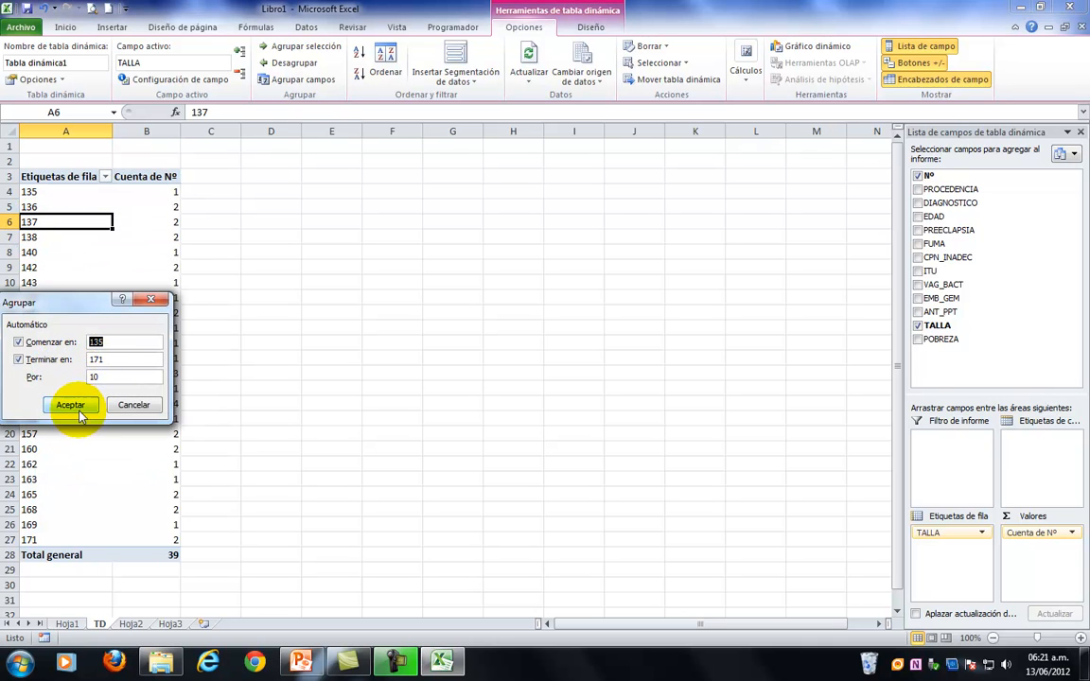
left_click(72, 405)
left_click(129, 297)
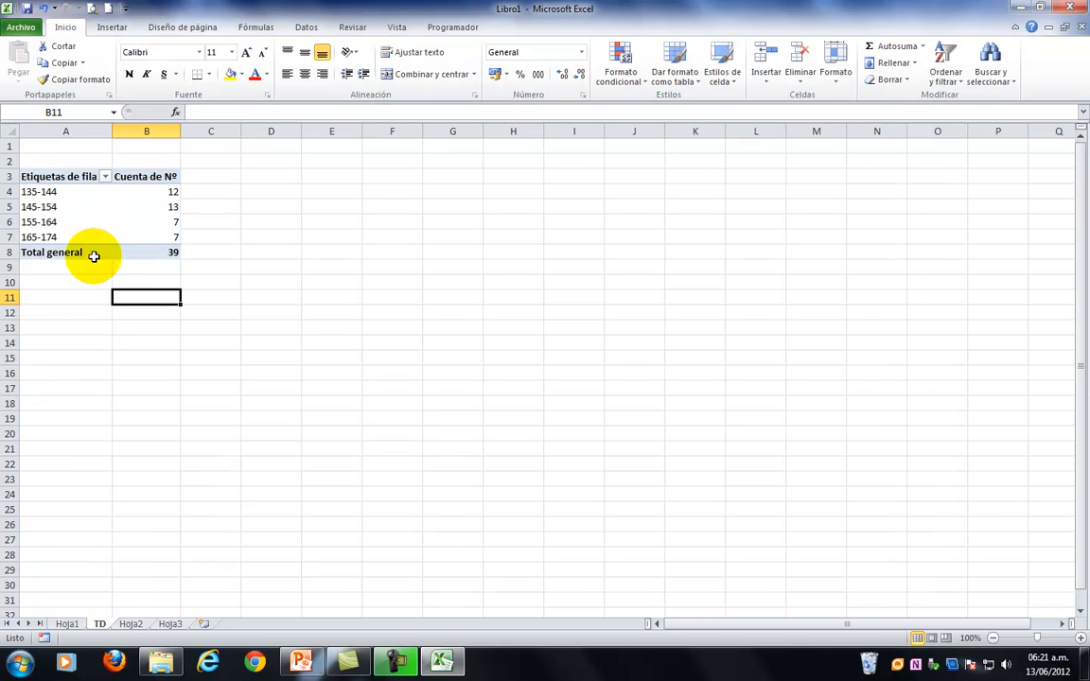
Replace TALLA with POBREZA in the row labels and group it from 143 to 3758 in intervals of 1000.
left_click(55, 193)
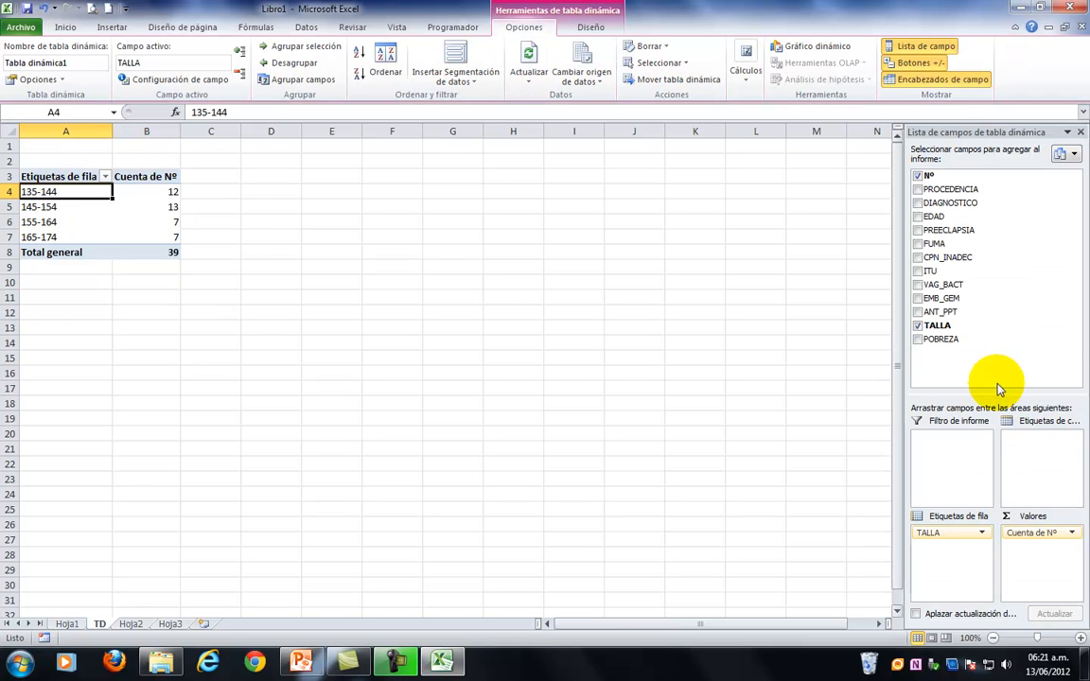
left_click(918, 326)
left_click(917, 339)
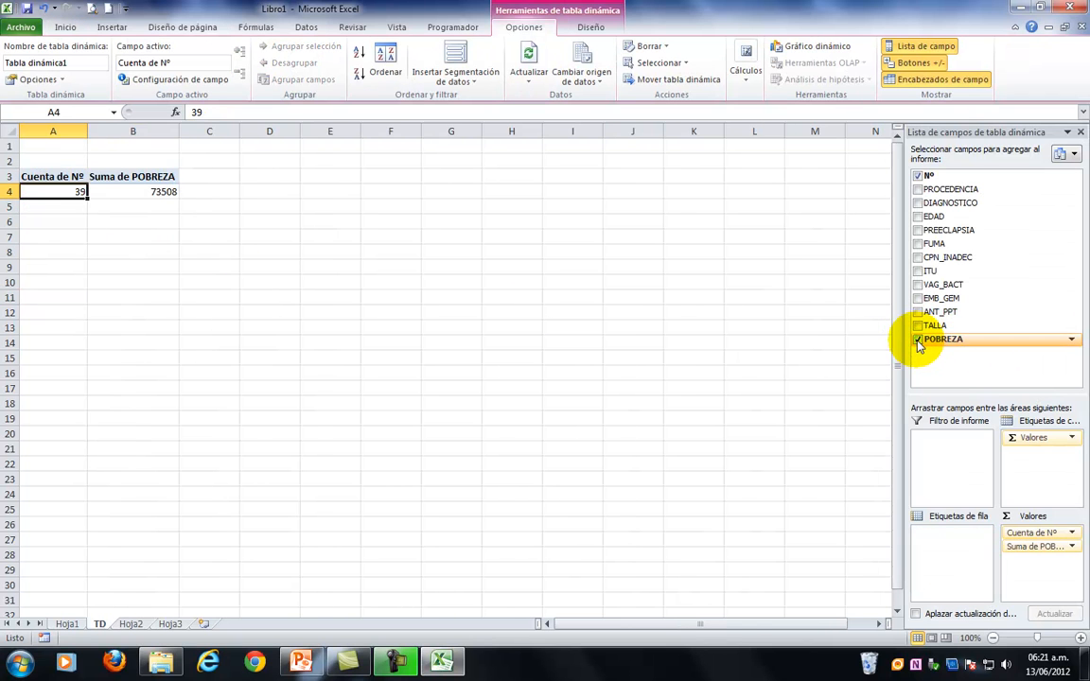
left_click_drag(1027, 552, 947, 563)
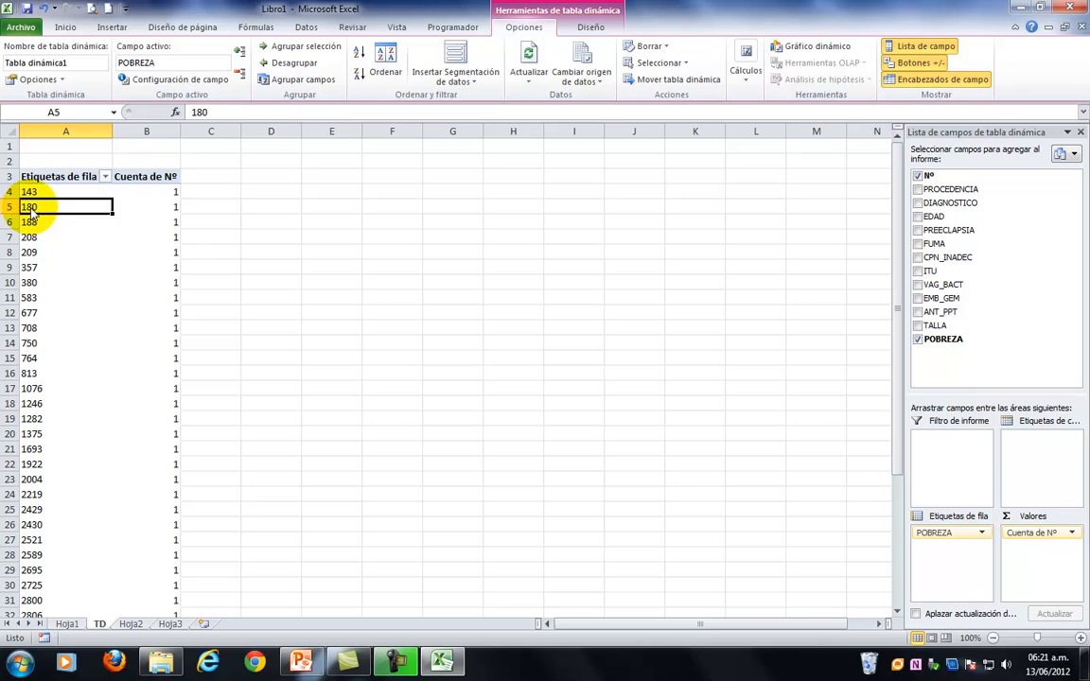
right_click(31, 214)
left_click(85, 350)
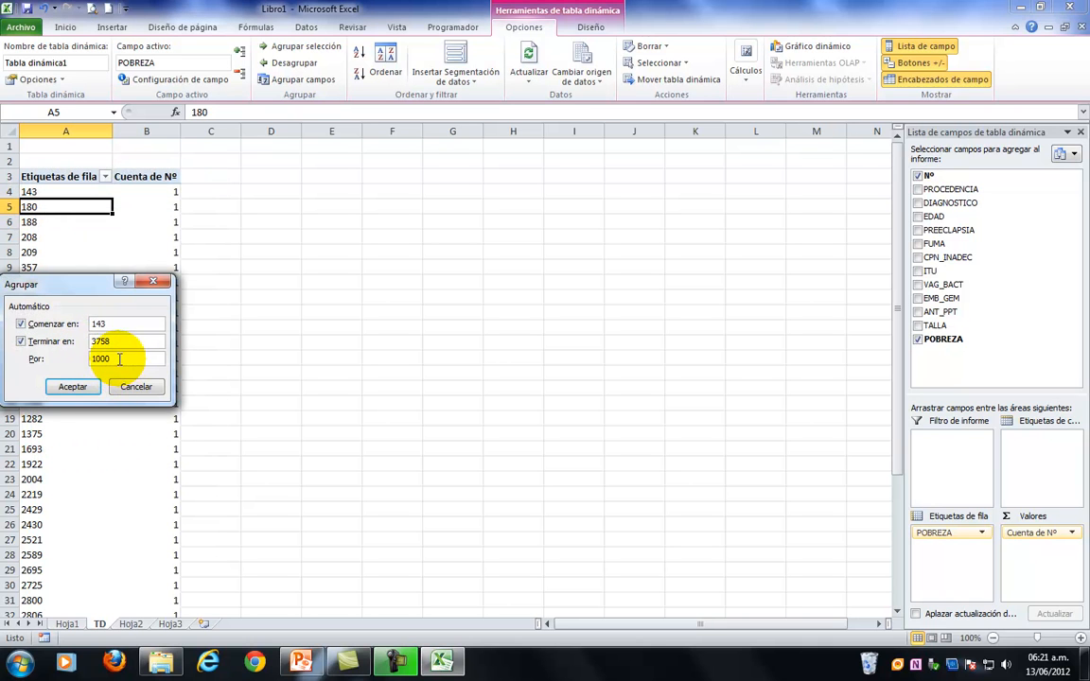
left_click(76, 387)
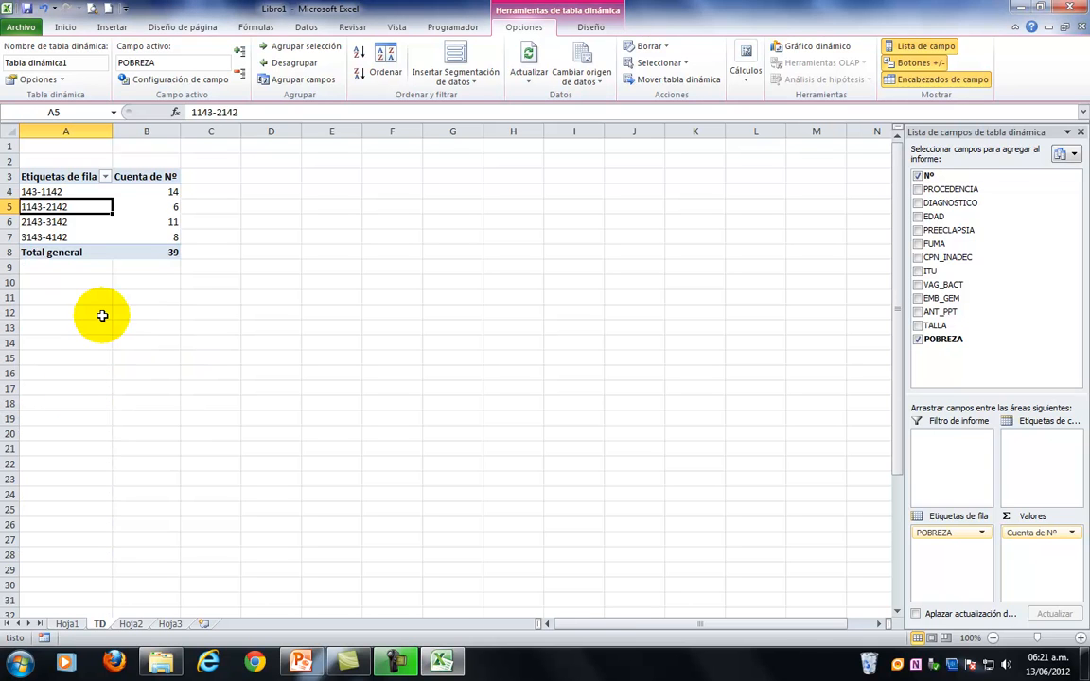
left_click(102, 316)
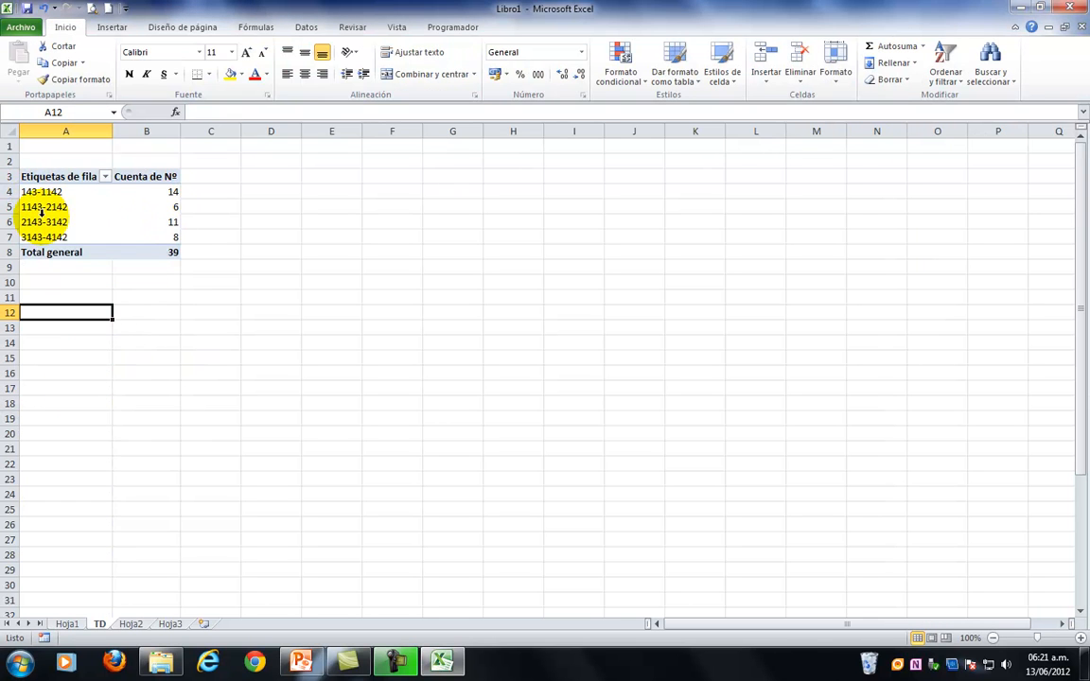
Remove POBREZA from the pivot table and place DIAGNOSTICO in the column labels.
left_click(49, 180)
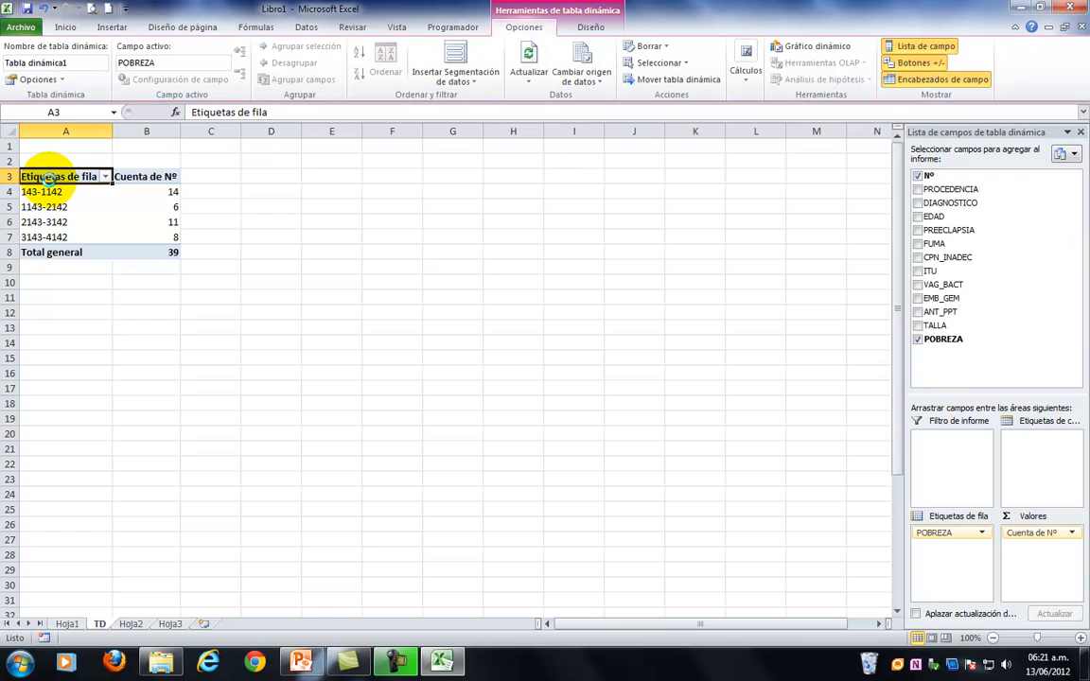
left_click(917, 341)
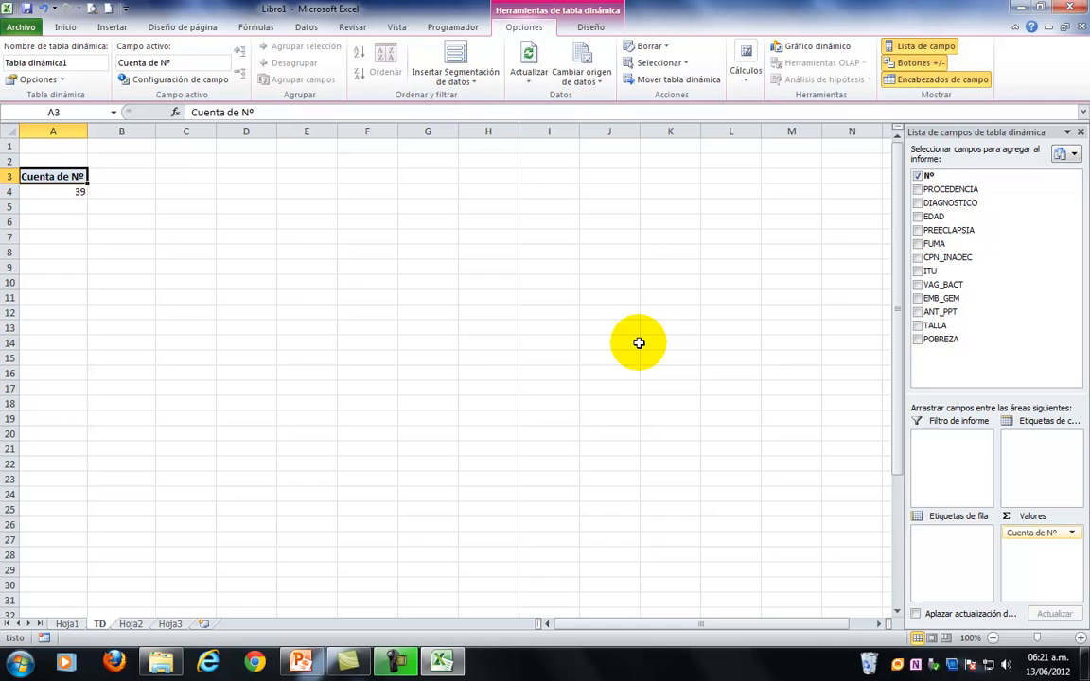
left_click(917, 204)
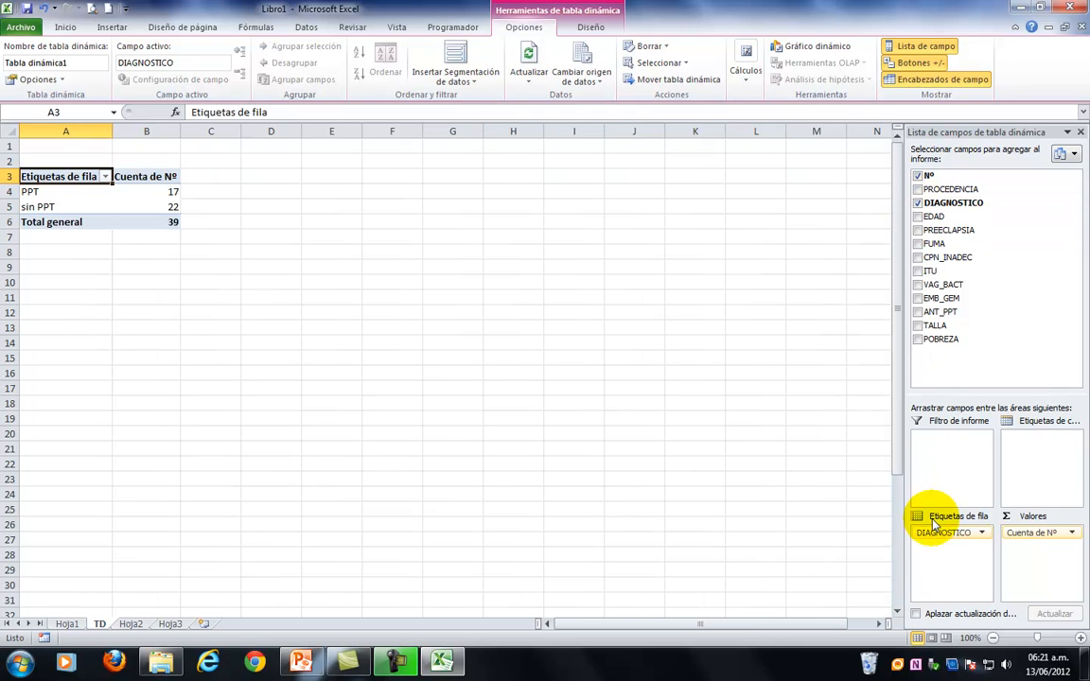
left_click_drag(935, 534, 1041, 462)
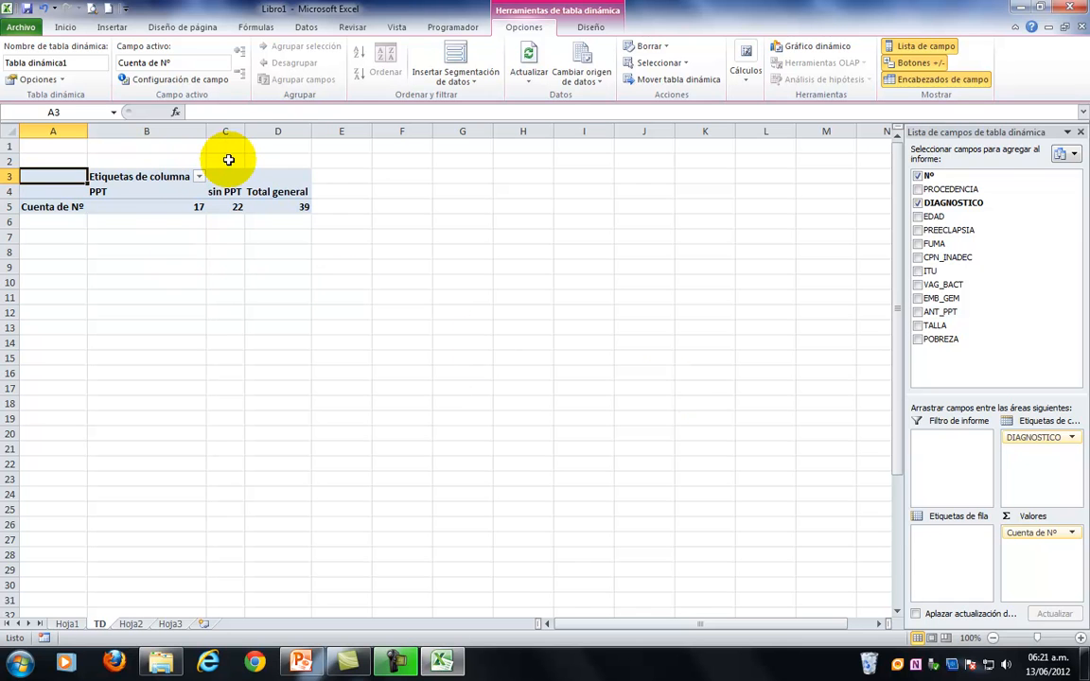
Give columns B to D a uniform width and center their contents horizontally.
mouse_move(209, 131)
left_mouse_down()
mouse_move(151, 142)
mouse_move(221, 132)
left_mouse_up()
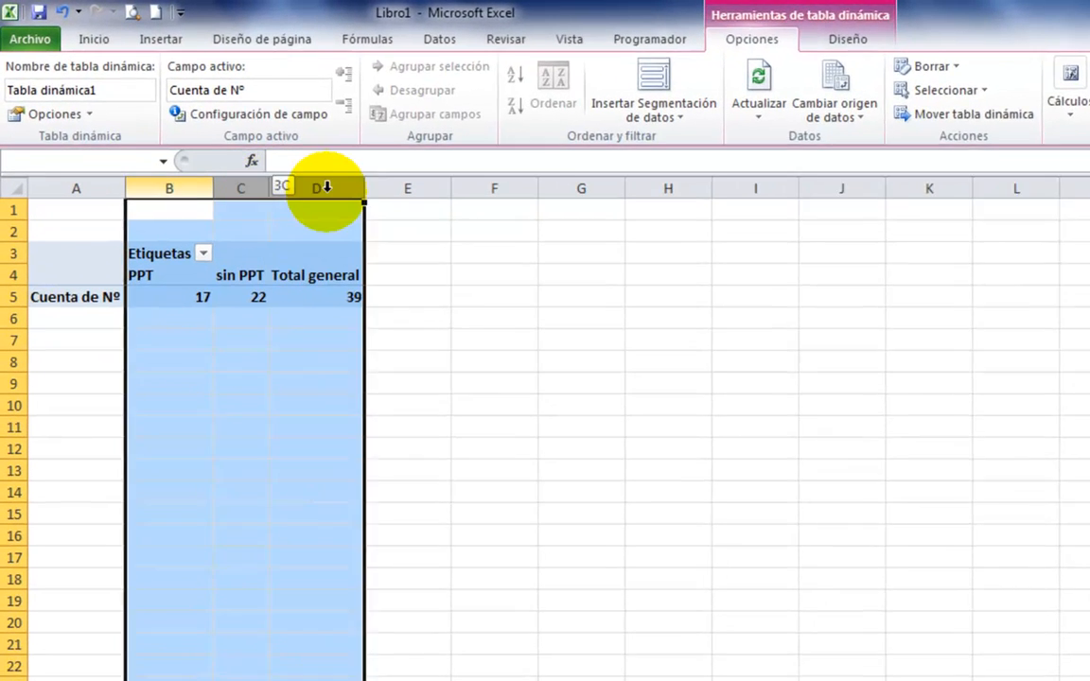
right_click(237, 132)
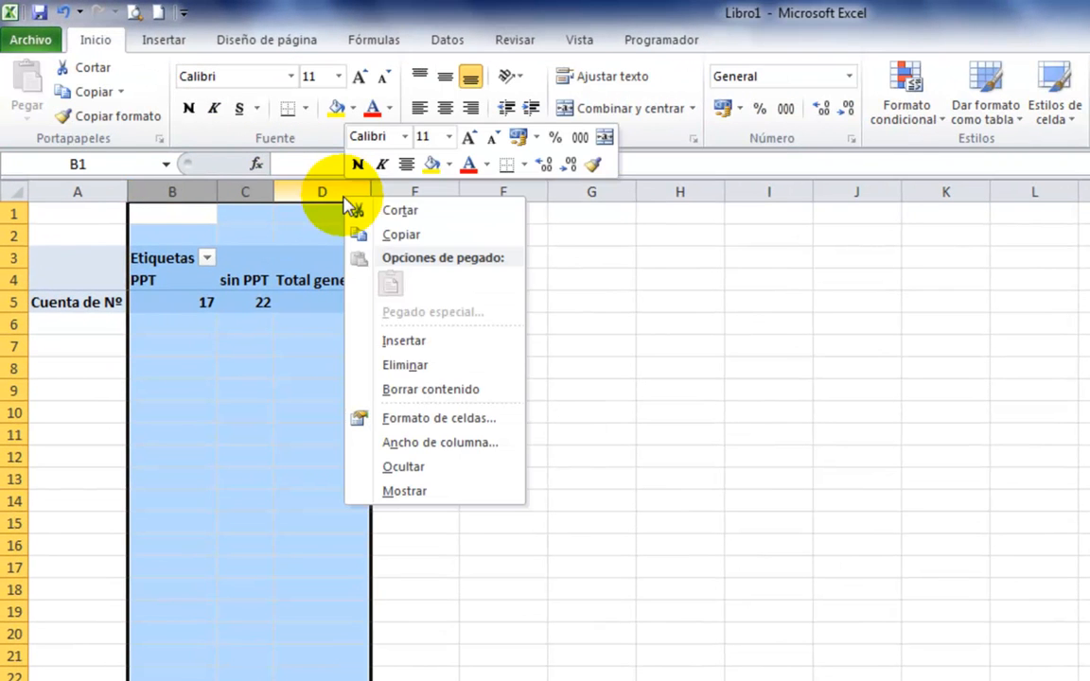
left_click(414, 443)
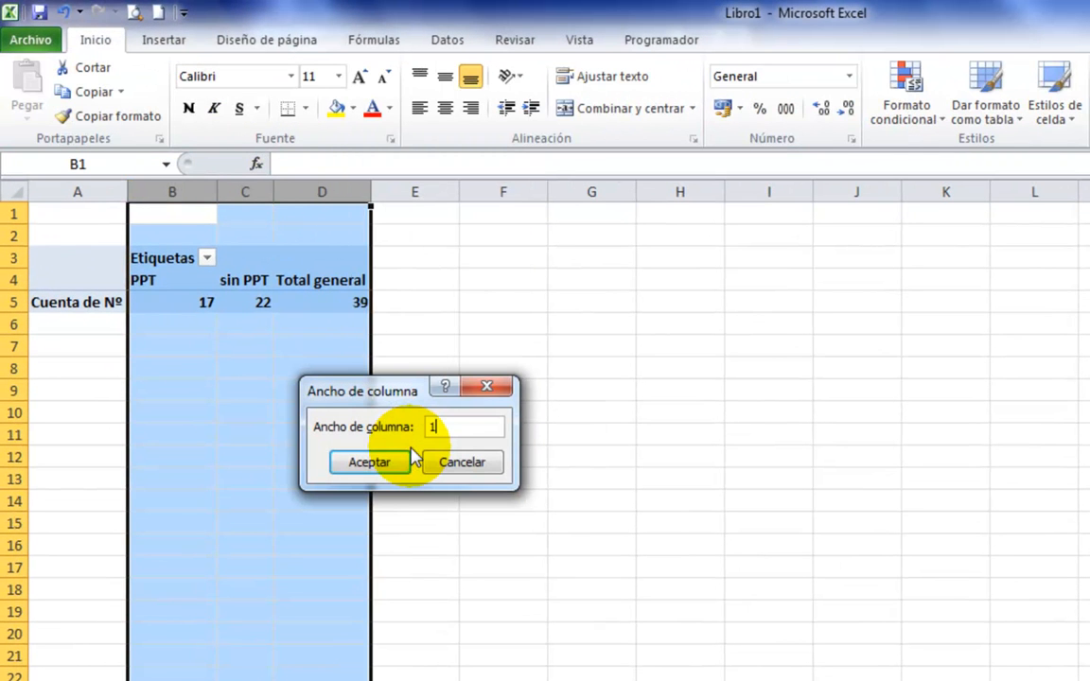
left_click(407, 460)
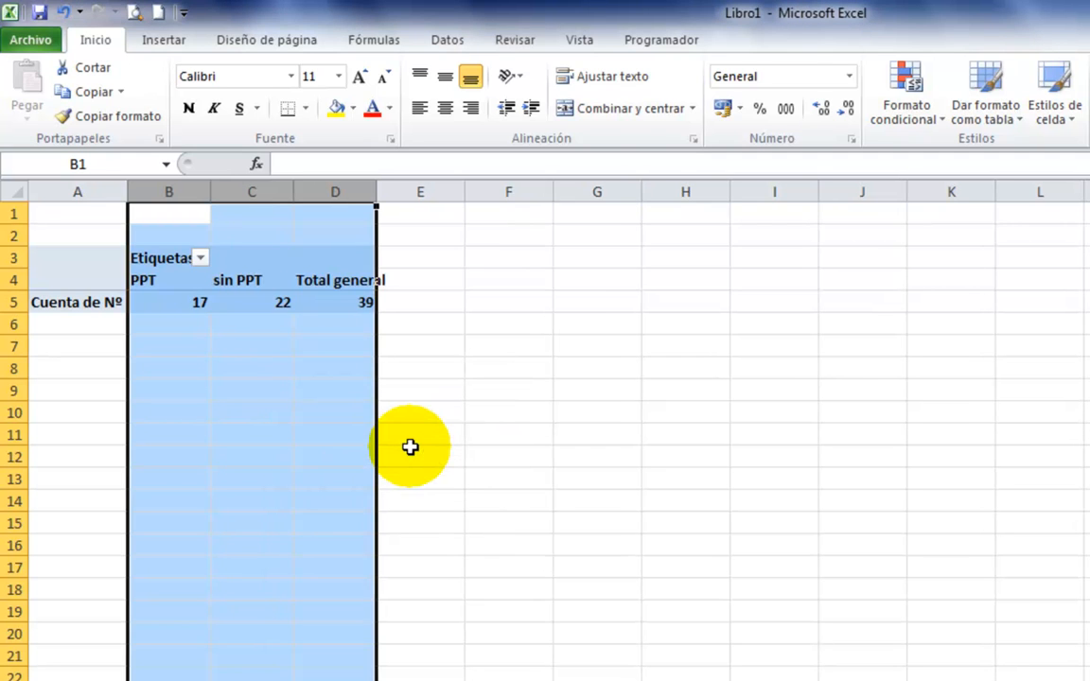
left_click(443, 109)
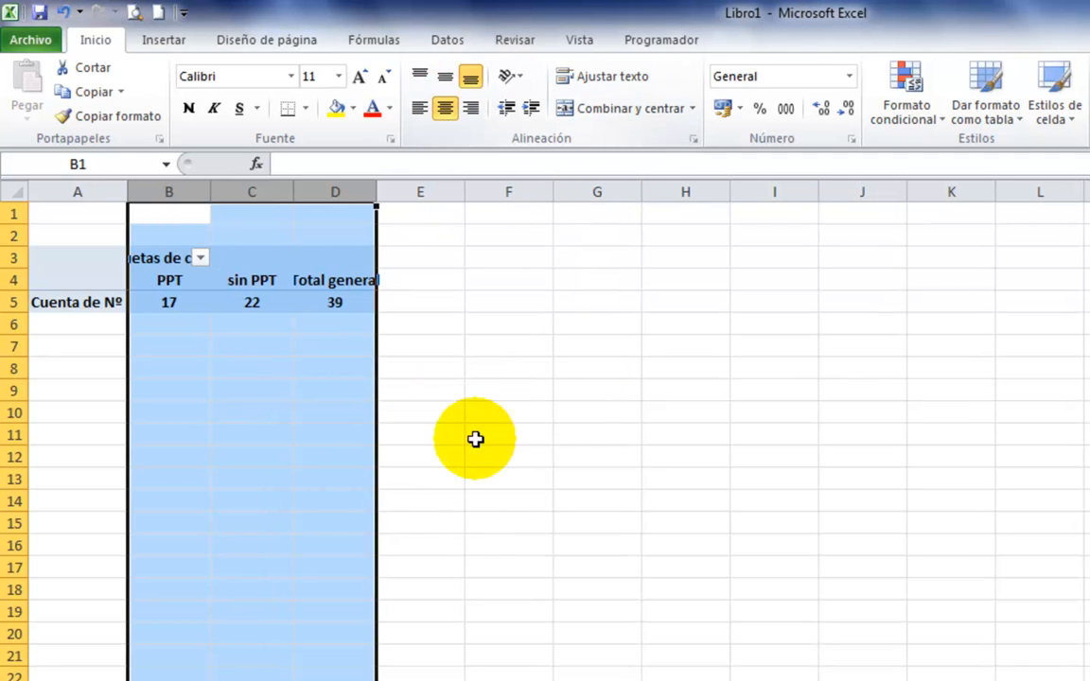
left_click(475, 439)
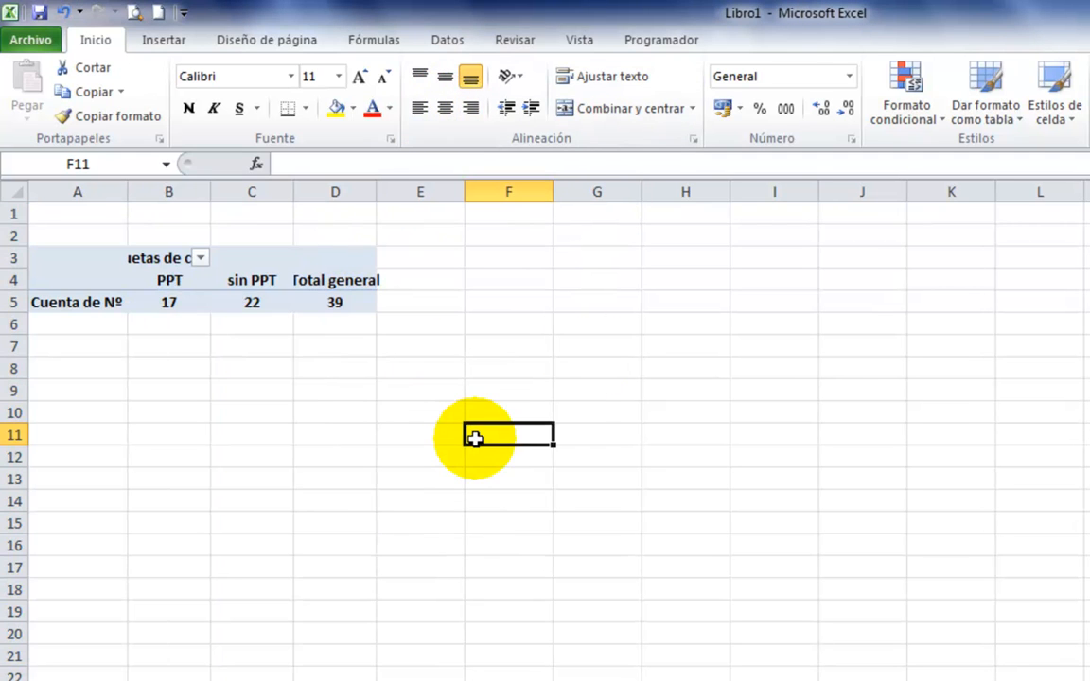
Add PROCEDENCIA to the pivot table's row labels to cross it with DIAGNOSTICO.
left_click(168, 301)
left_click(244, 304)
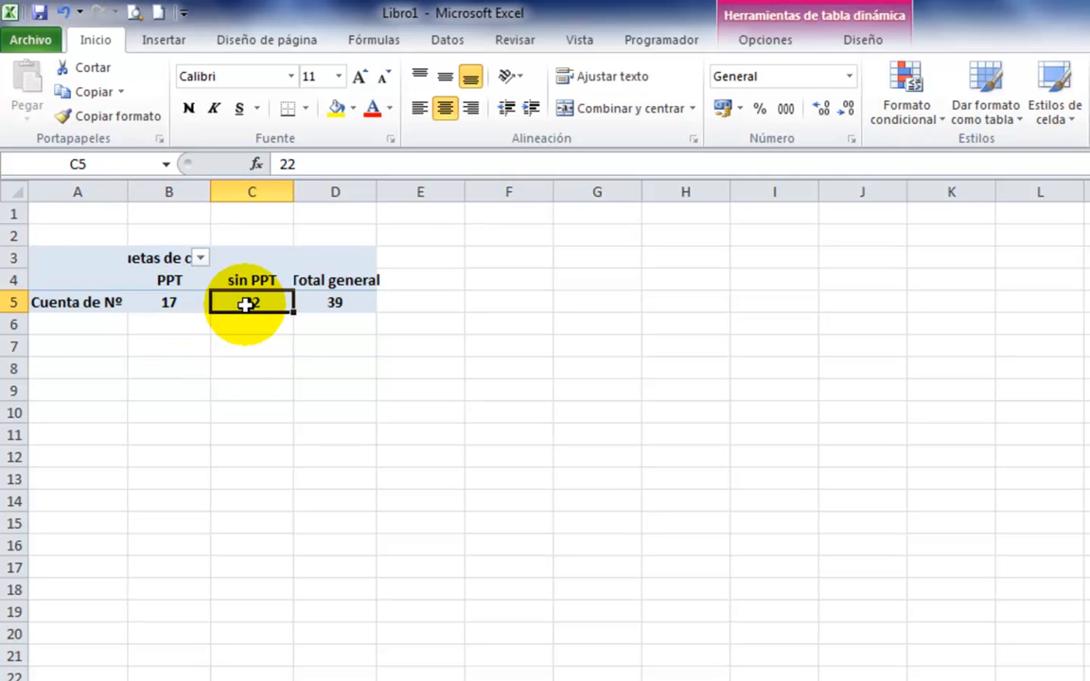
left_click(67, 265)
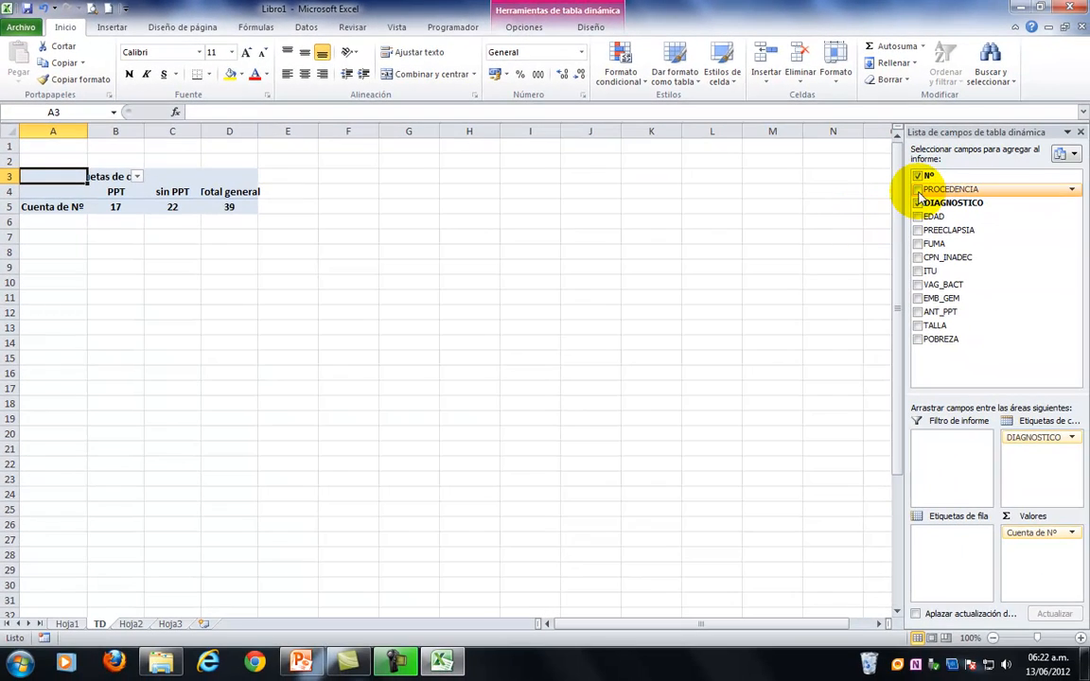
left_click(918, 190)
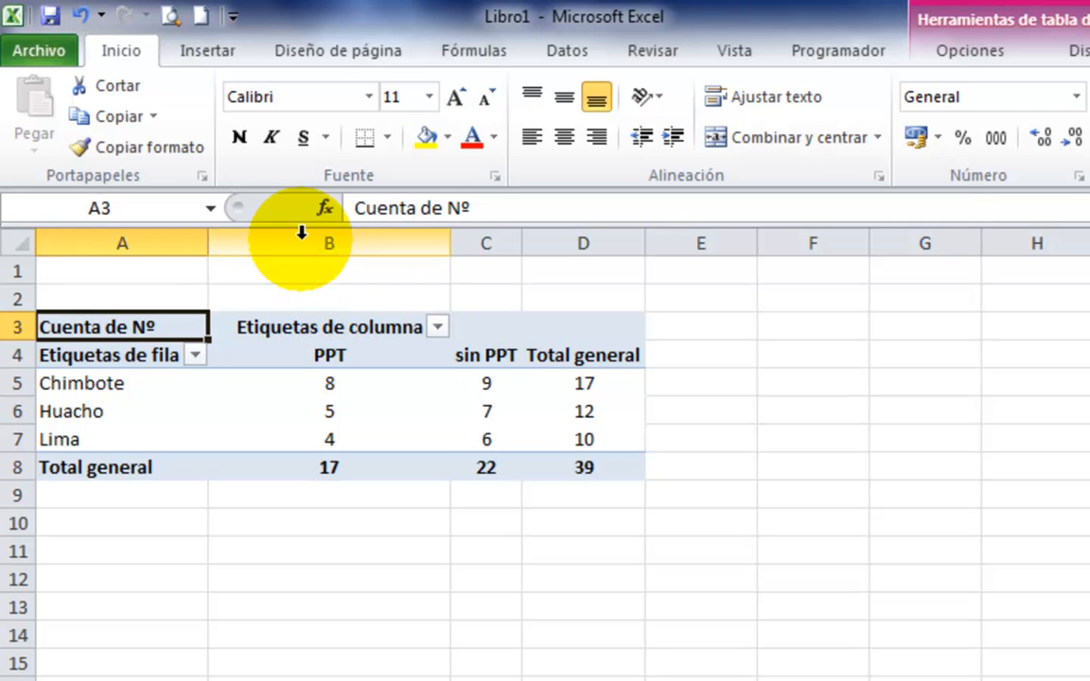
Set the width of columns B to D to 15.
left_click_drag(301, 238, 593, 244)
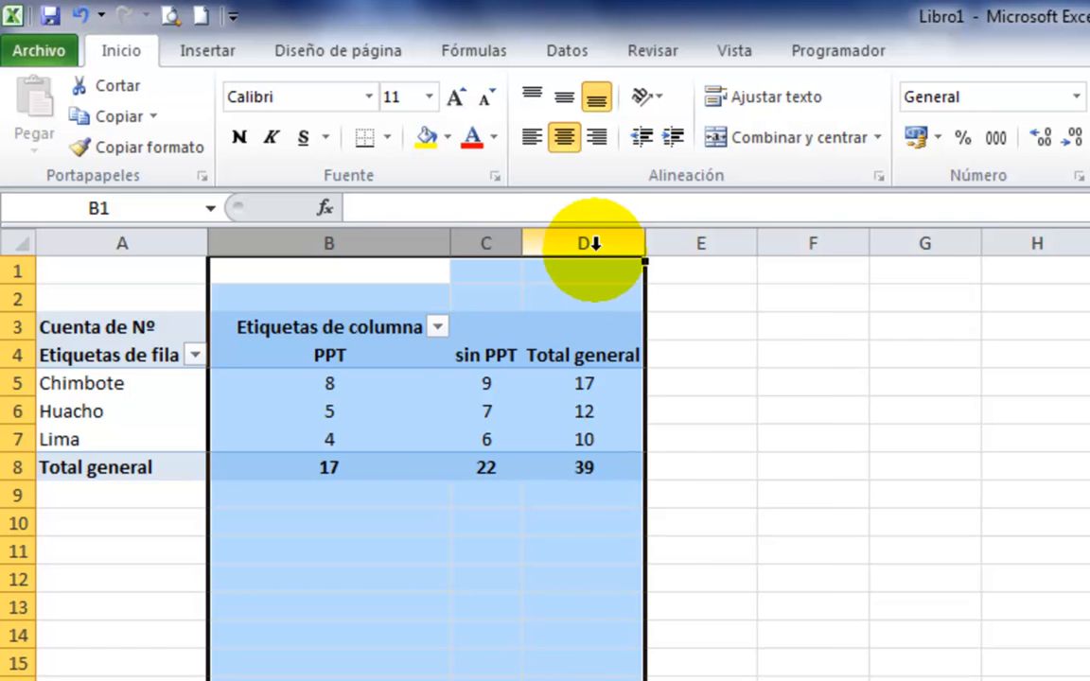
right_click(594, 243)
left_click(640, 566)
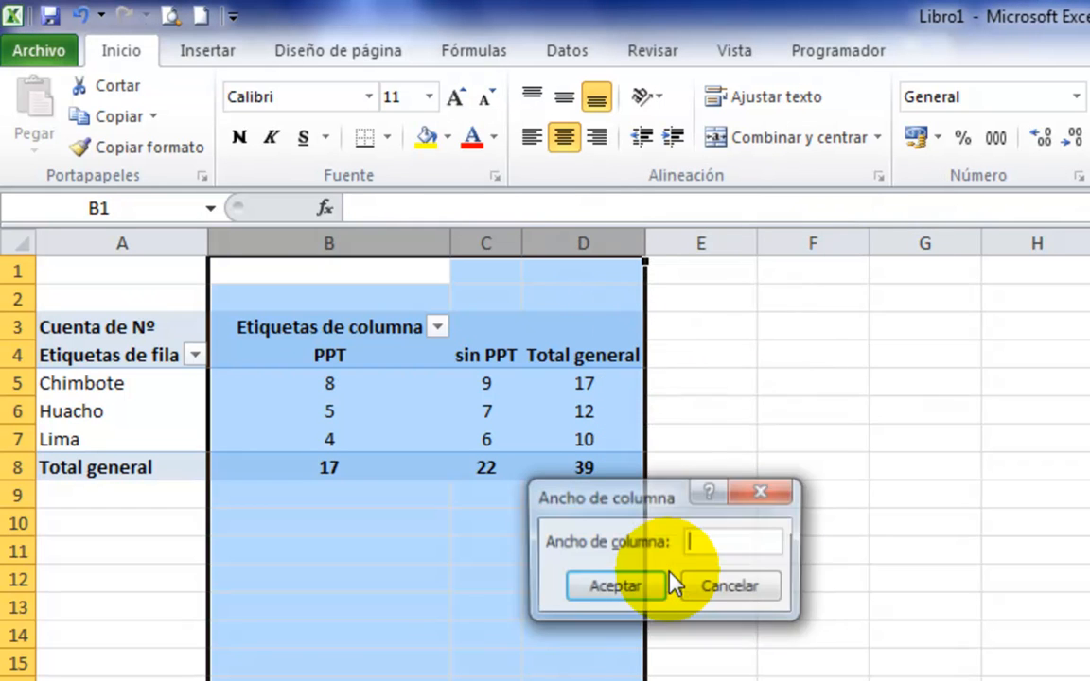
type("15")
left_click(640, 587)
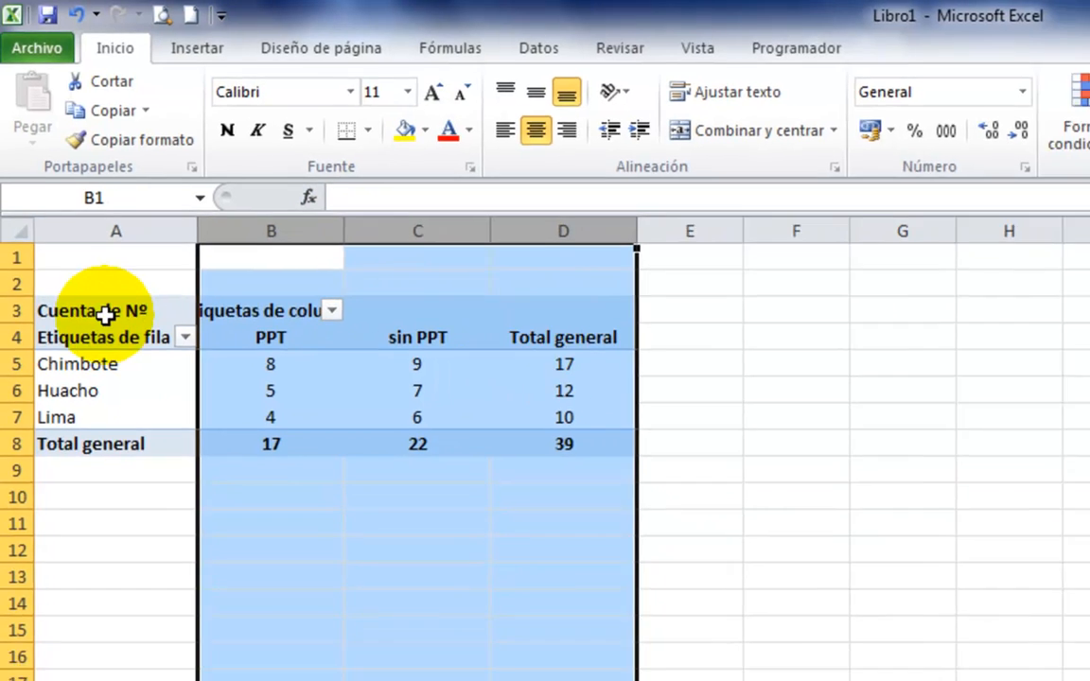
Turn off automatic column-width adjustment on update in the pivot table options.
left_click(109, 326)
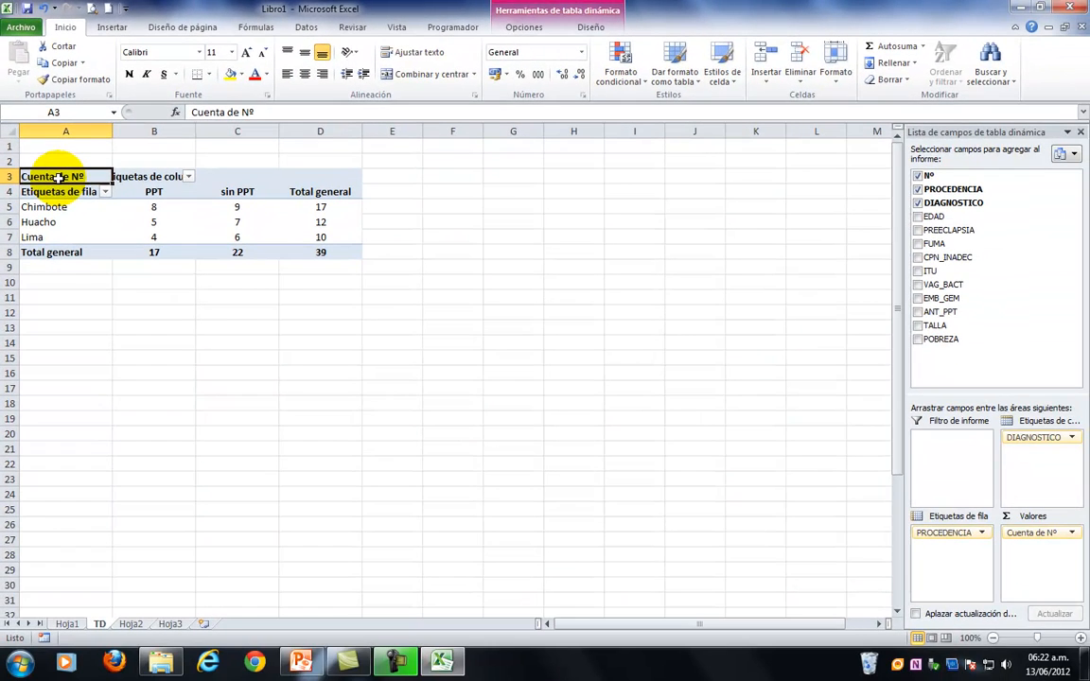
left_click(523, 26)
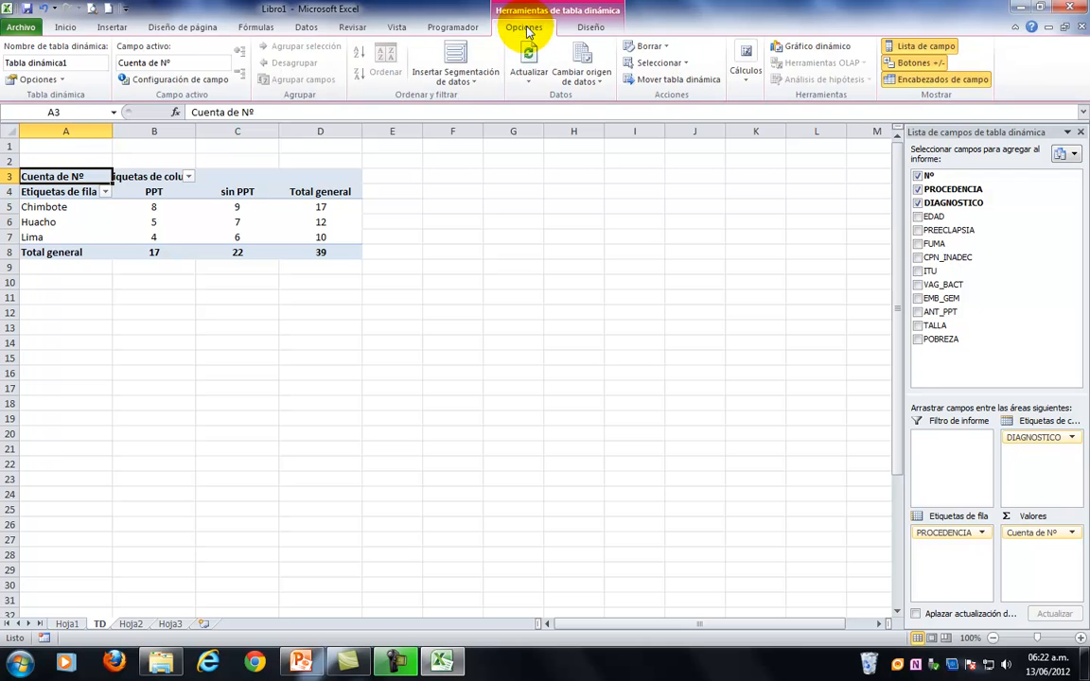
left_click(62, 81)
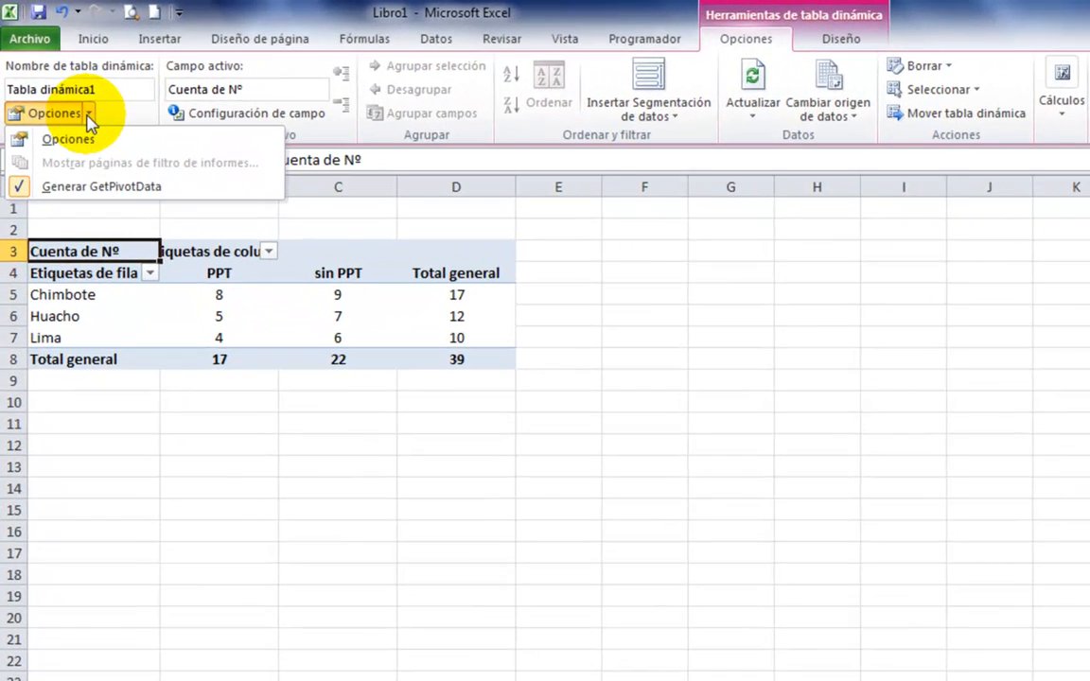
left_click(84, 139)
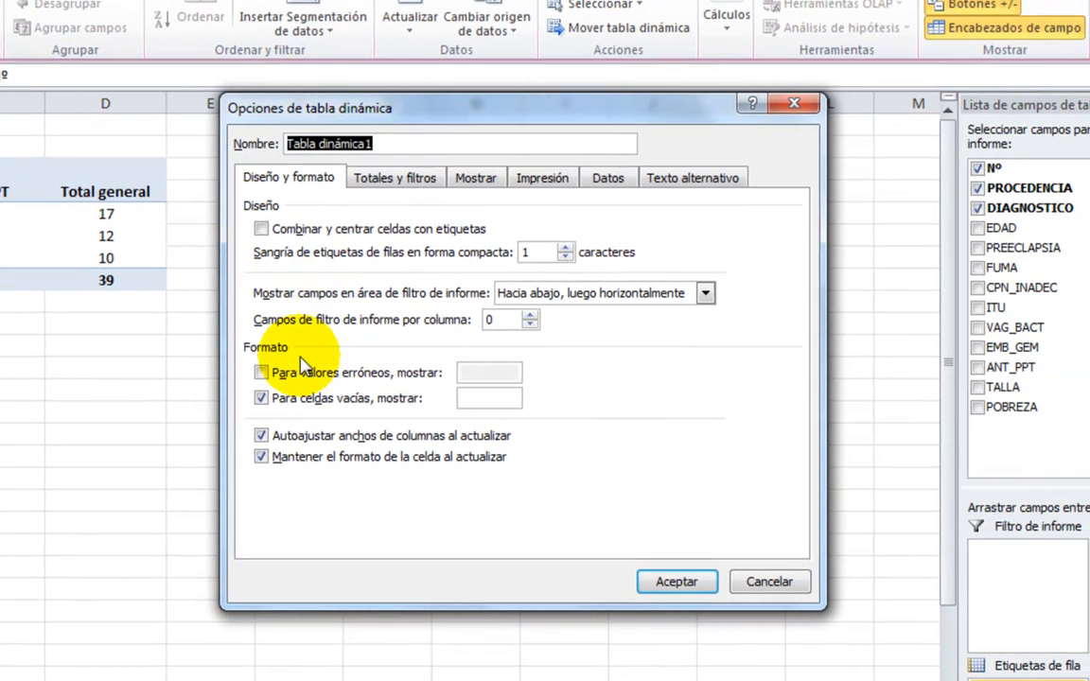
left_click(260, 436)
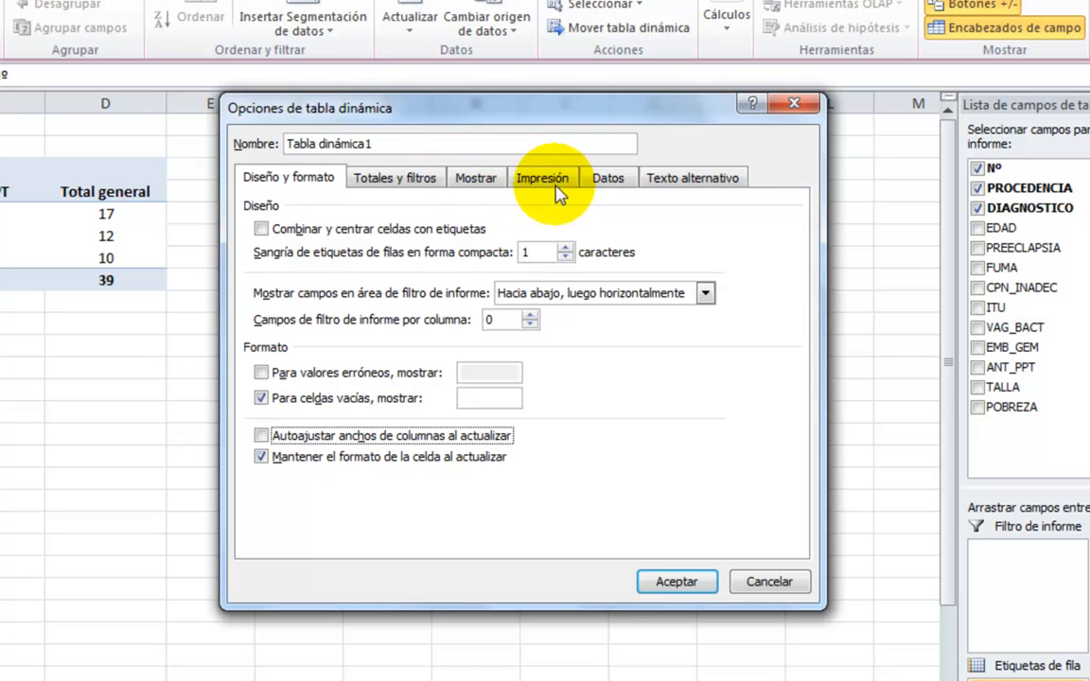
Enable the classic pivot table layout that allows dragging fields in the grid, and apply the options.
left_click(476, 181)
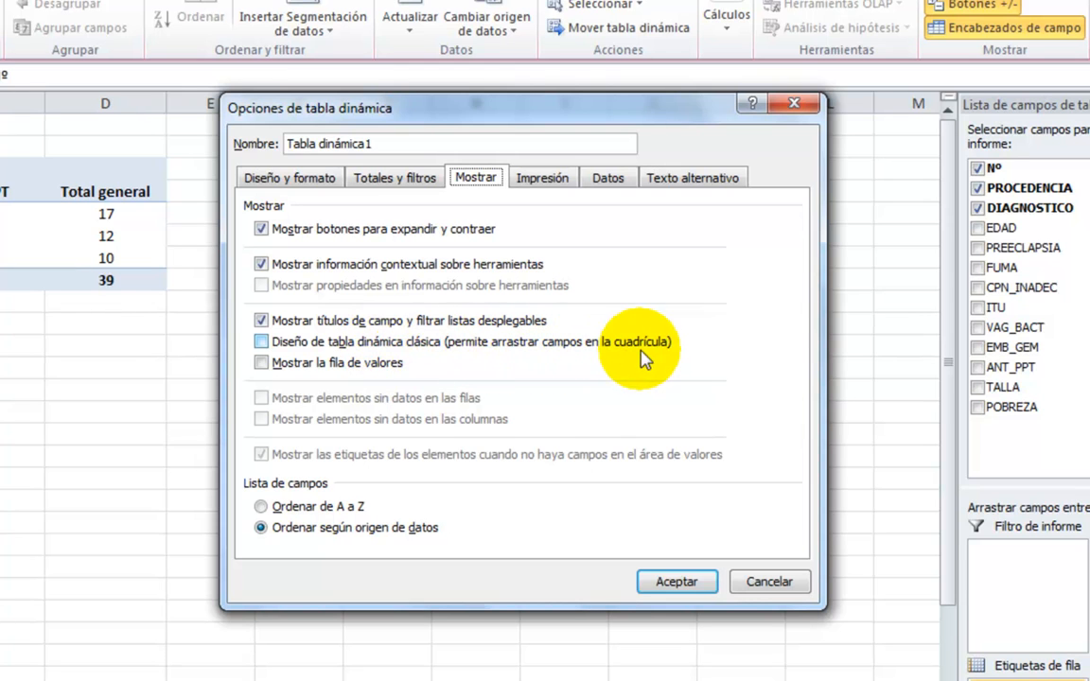
left_click(261, 342)
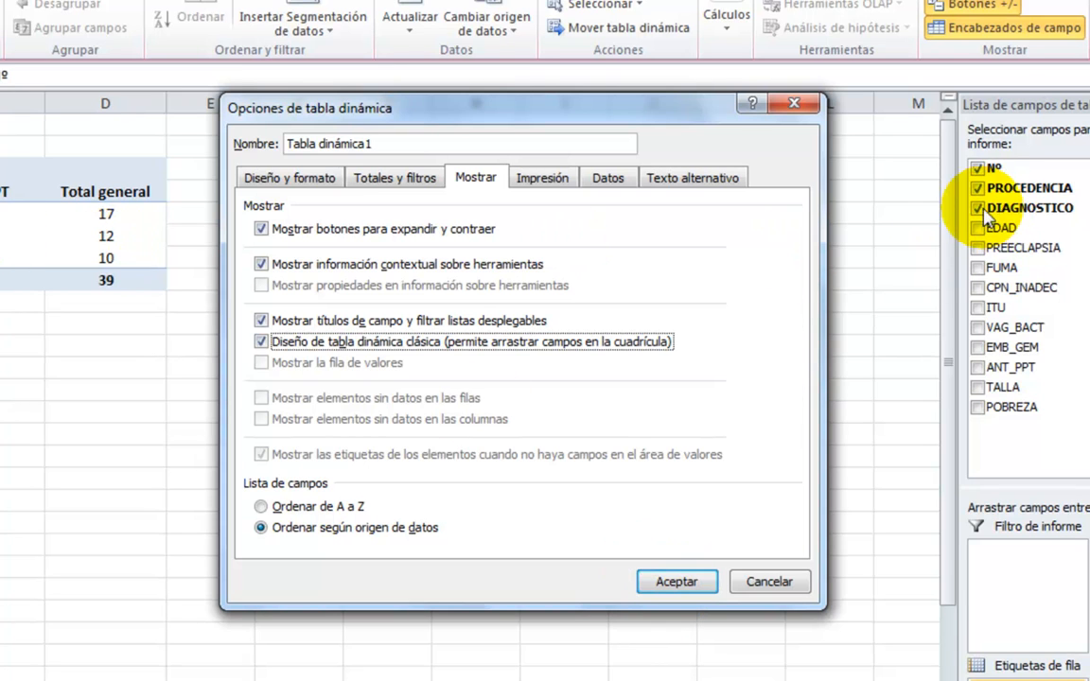
left_click(675, 584)
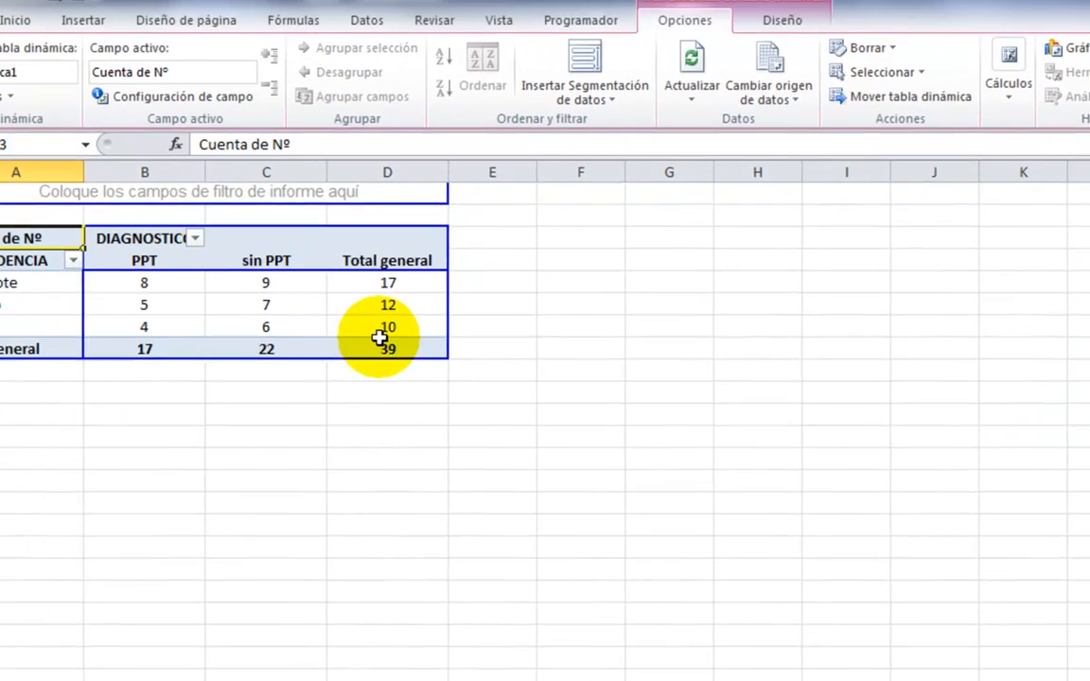
left_click(106, 353)
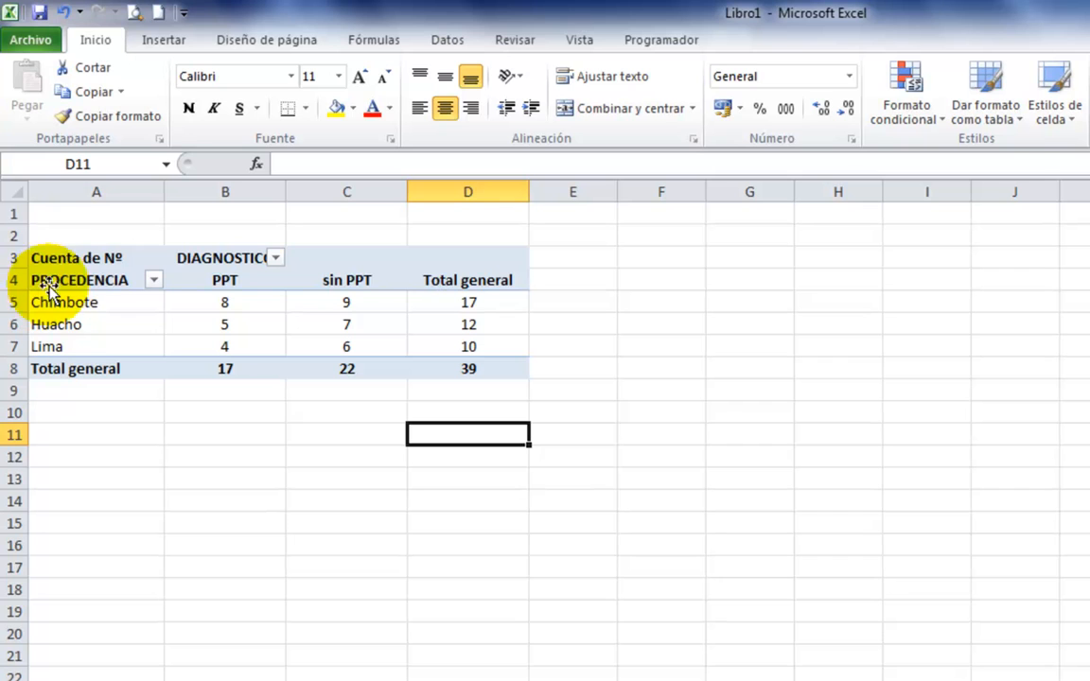
Replace PROCEDENCIA with EDAD in the pivot table's row labels to cross it with DIAGNOSTICO.
left_click(106, 268)
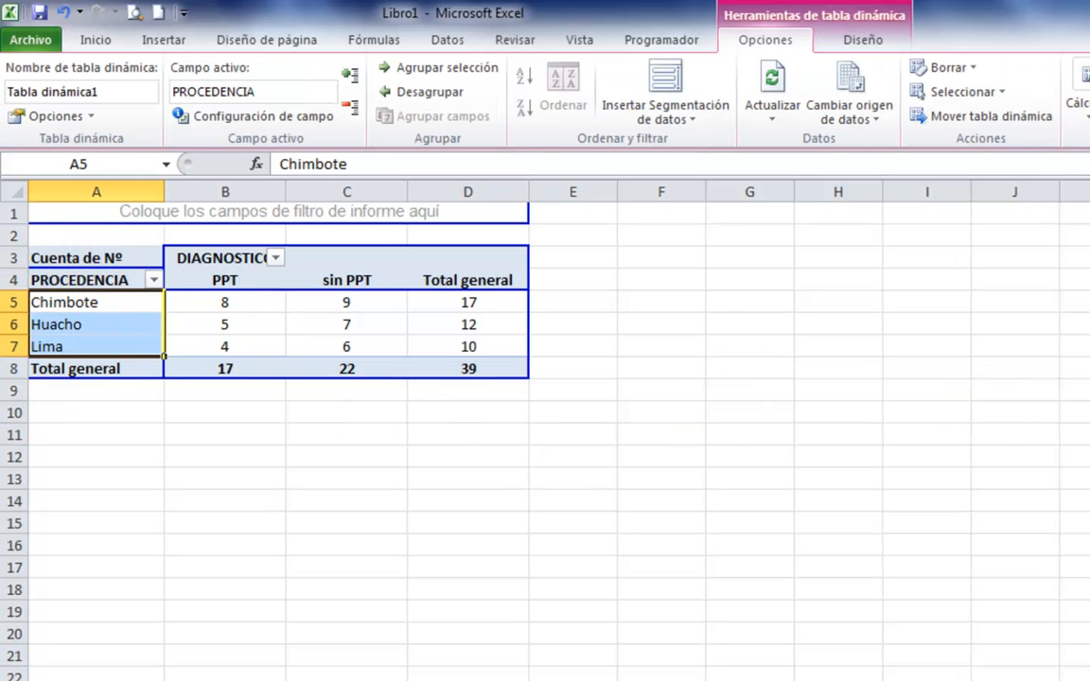
key("Delete")
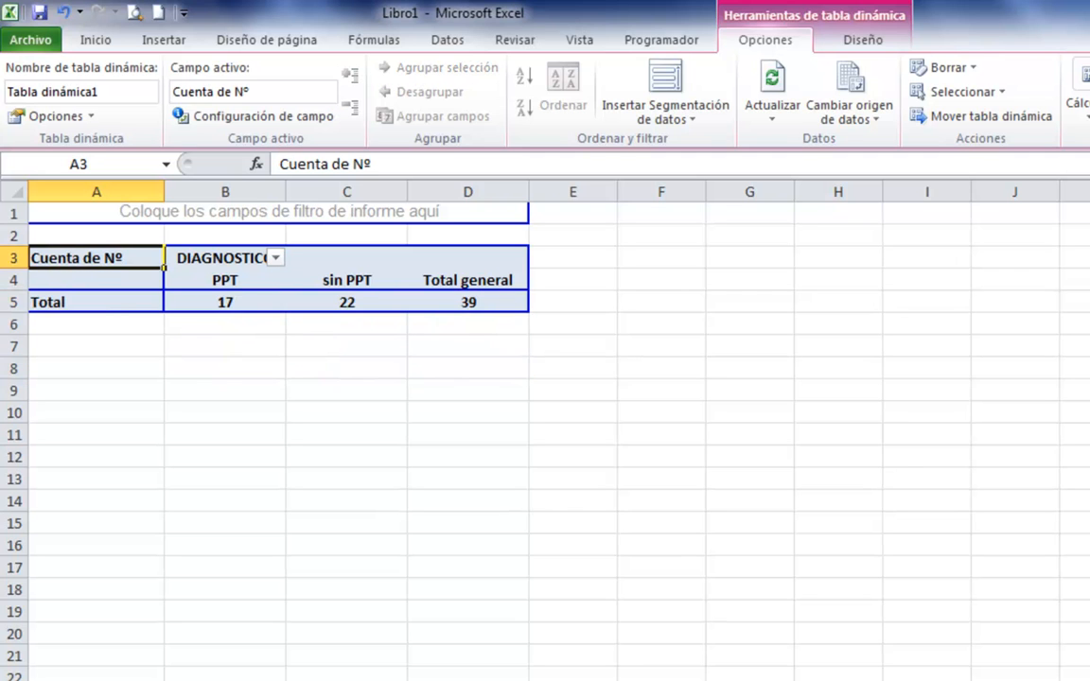
left_click(237, 453)
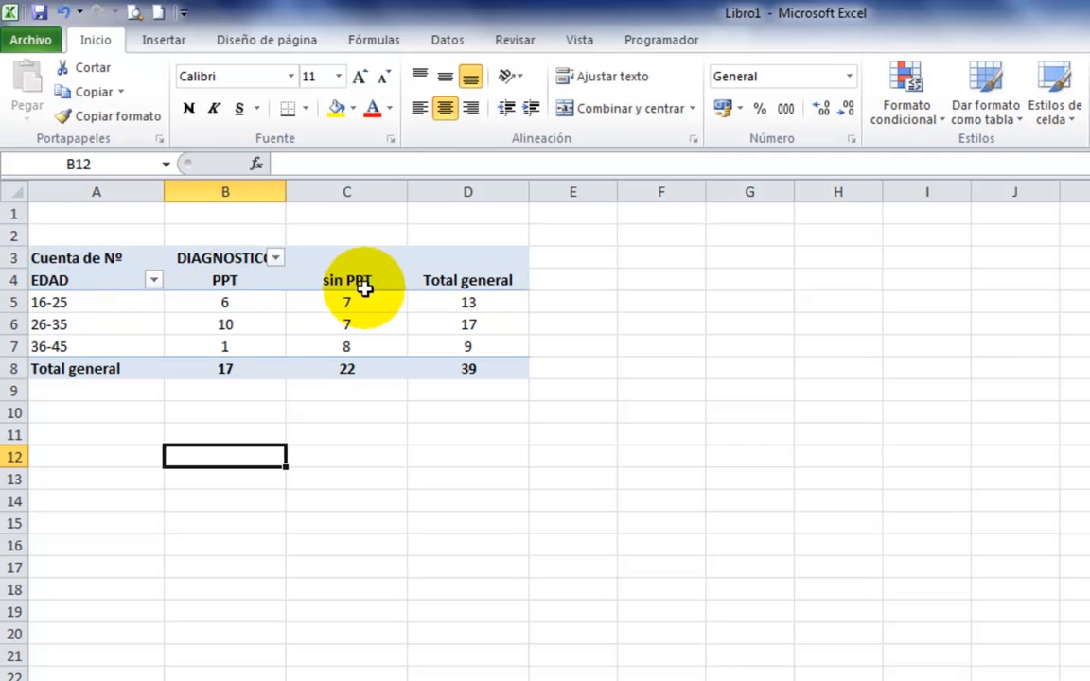
Replace EDAD with PREECLAPSIA in the pivot table's row labels to cross it with DIAGNOSTICO.
left_click(80, 281)
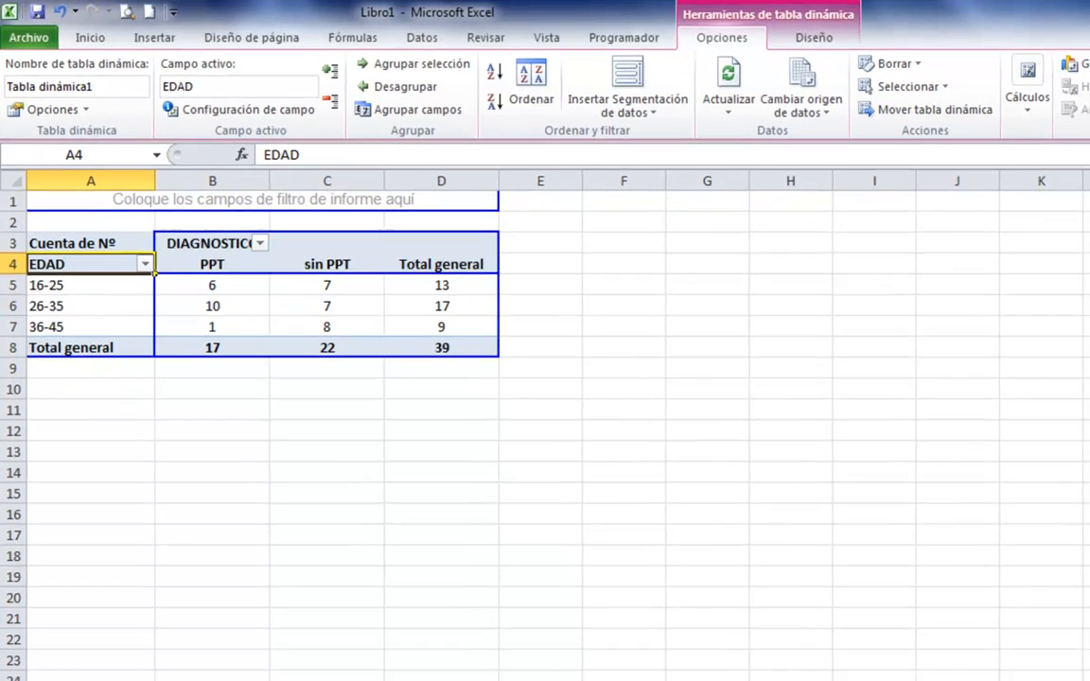
left_click(942, 223)
left_click(917, 231)
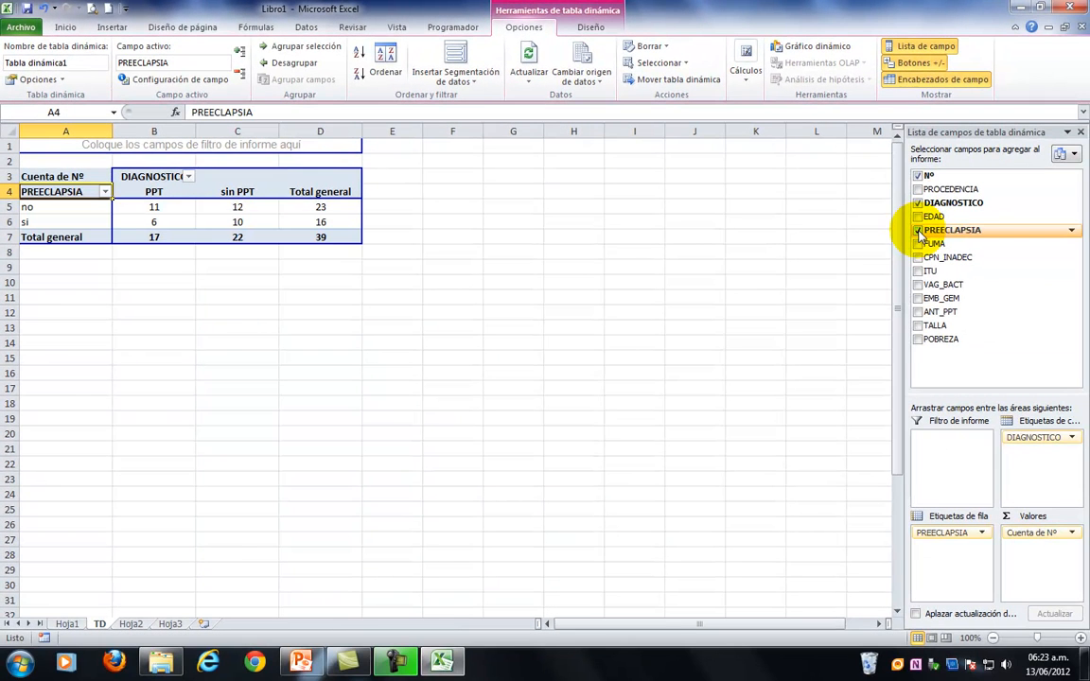
left_click(107, 312)
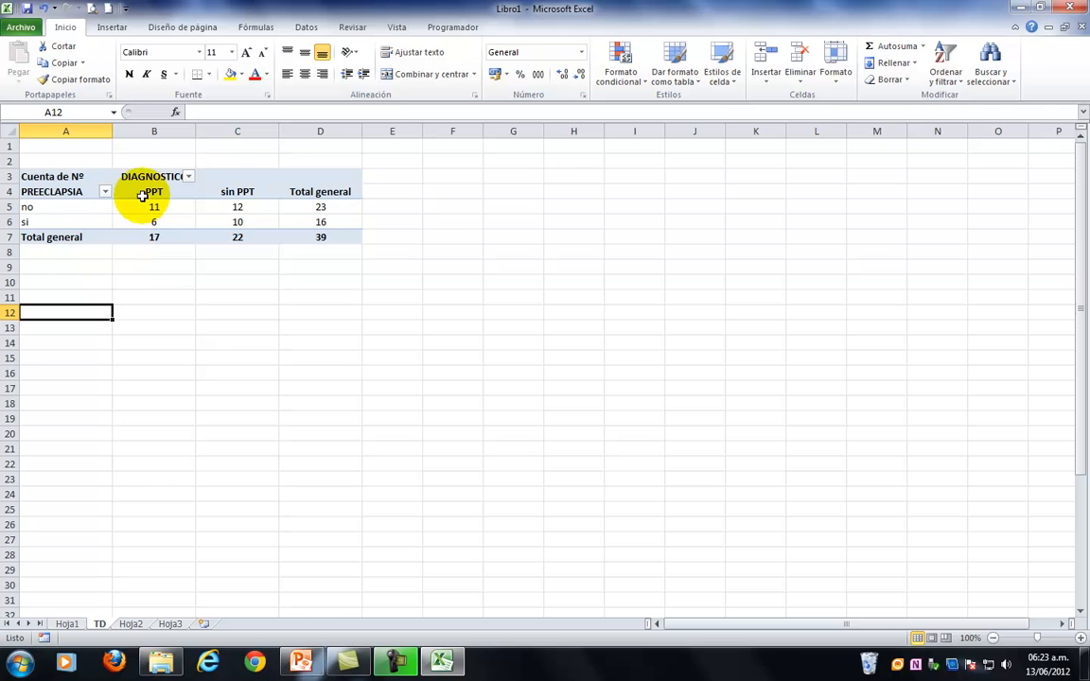
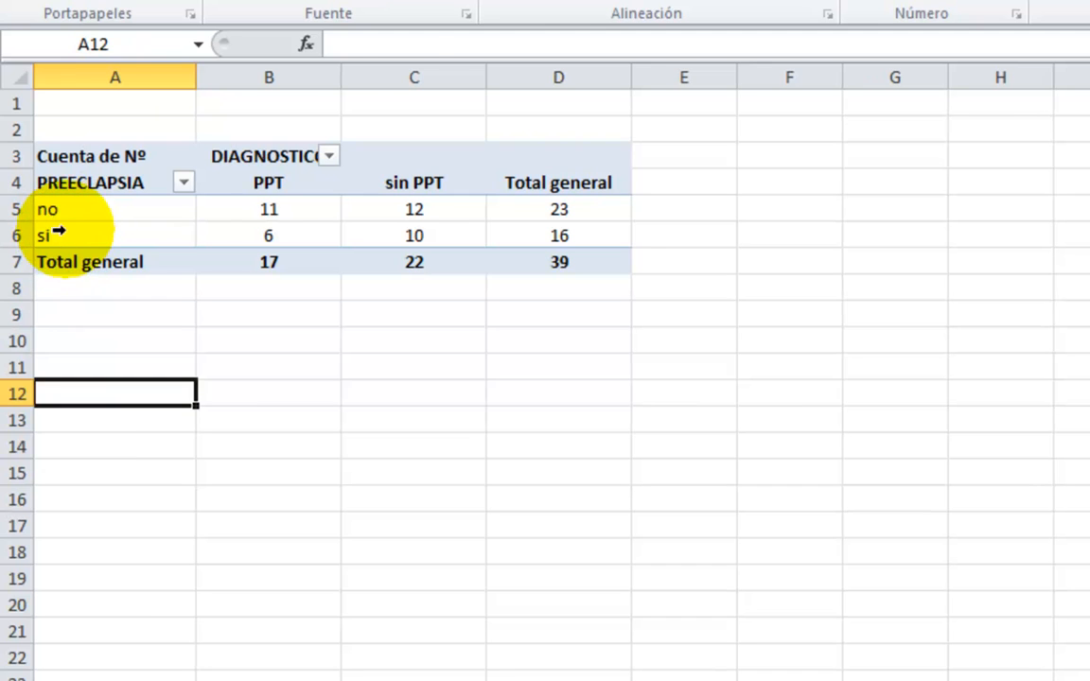
Remove PREECLAPSIA from the pivot table's row labels.
left_click(77, 152)
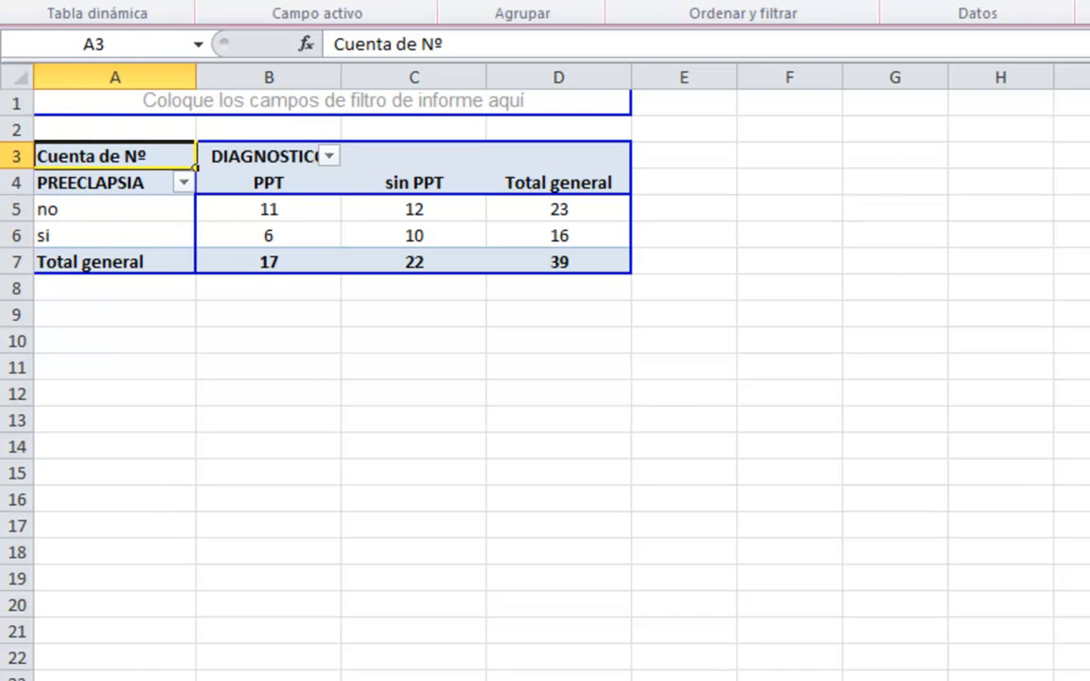
left_click(1088, 273)
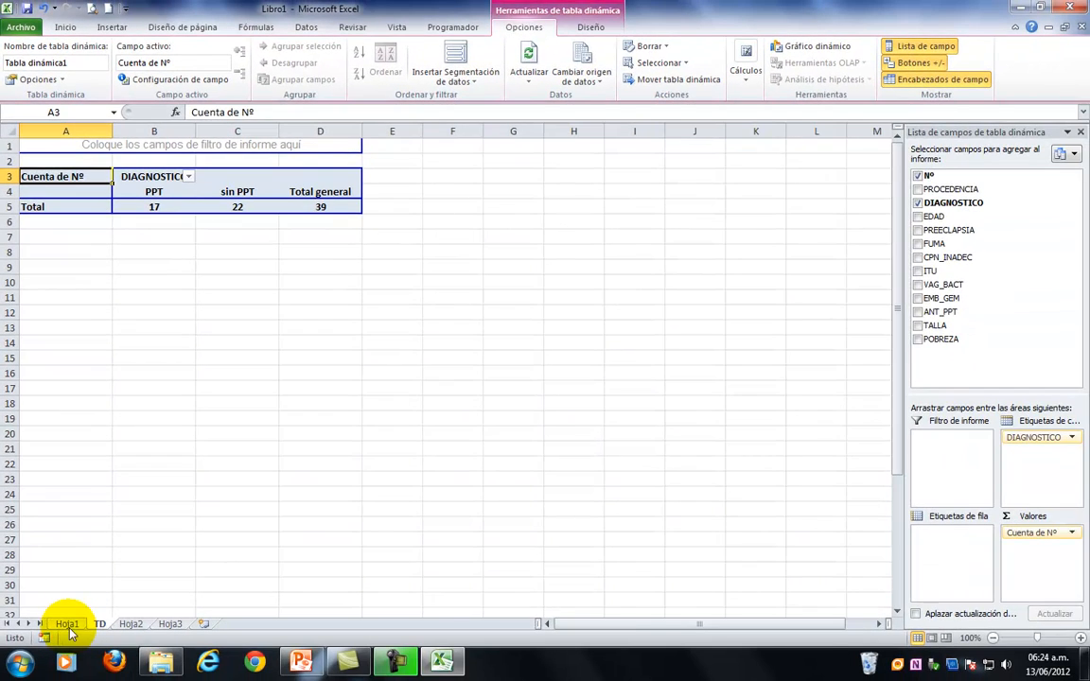
Select the si/no data in E2:K40 on sheet Hoja1 and open the find-and-replace dialog in replace mode.
left_click(67, 626)
left_click_drag(299, 164, 688, 571)
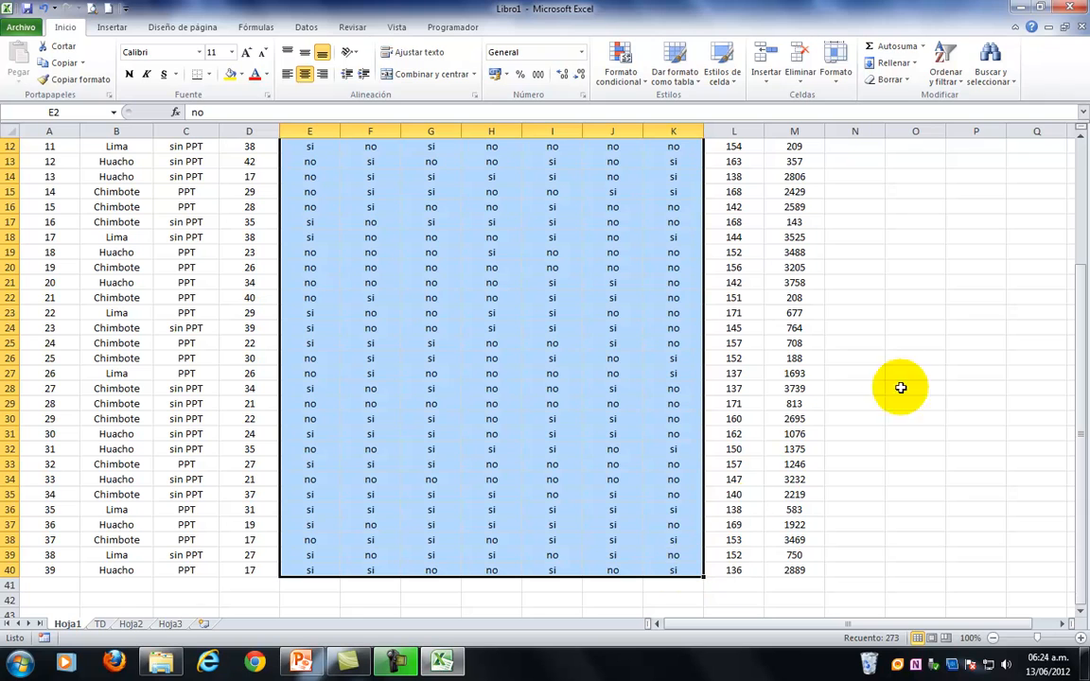
left_click(1005, 85)
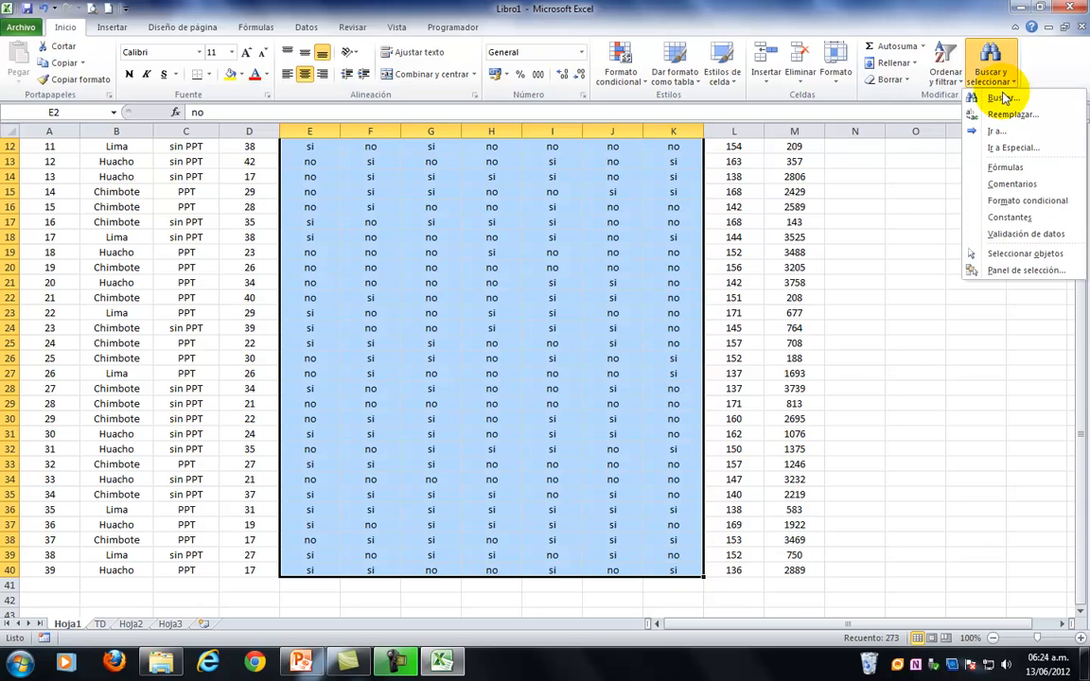
left_click(1000, 97)
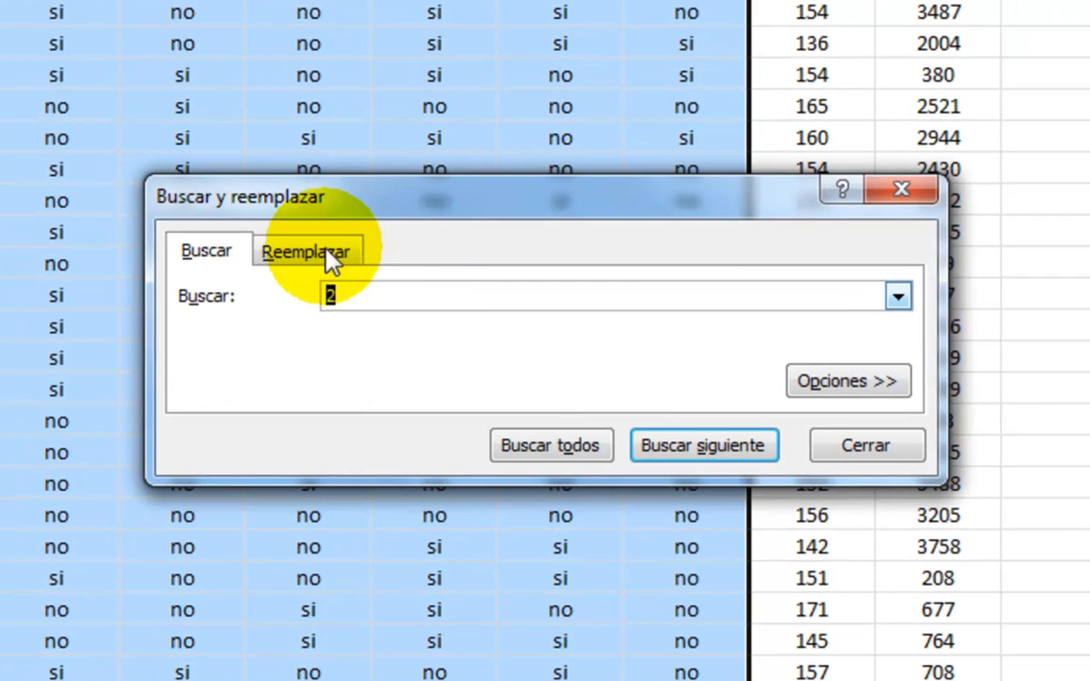
left_click(490, 308)
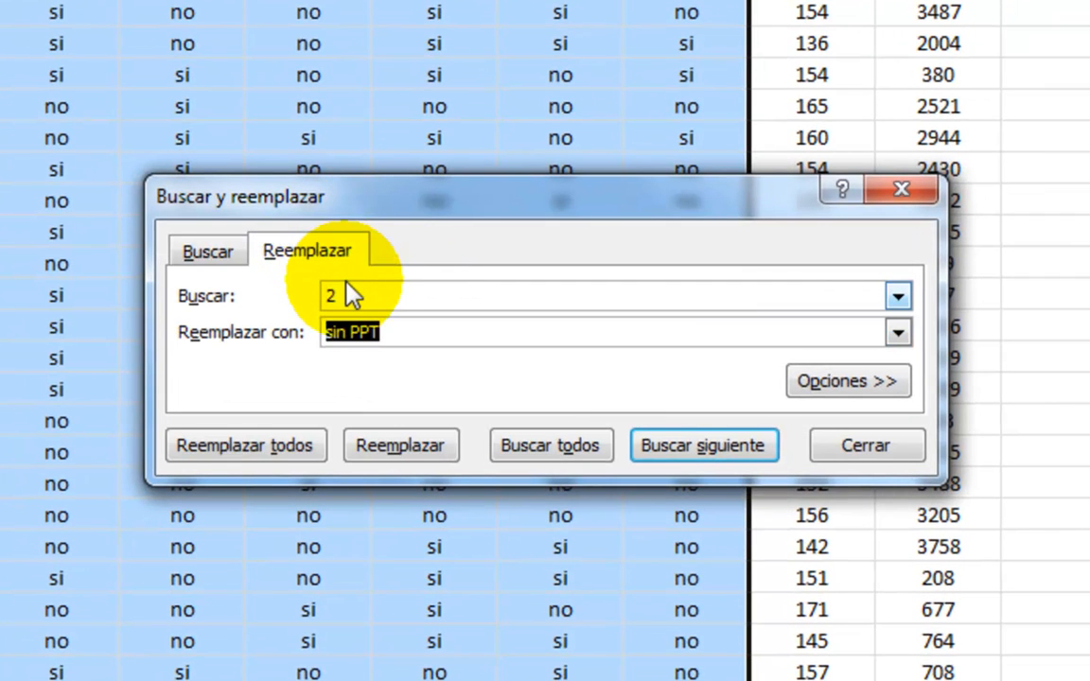
left_click_drag(352, 294, 280, 294)
type("NO")
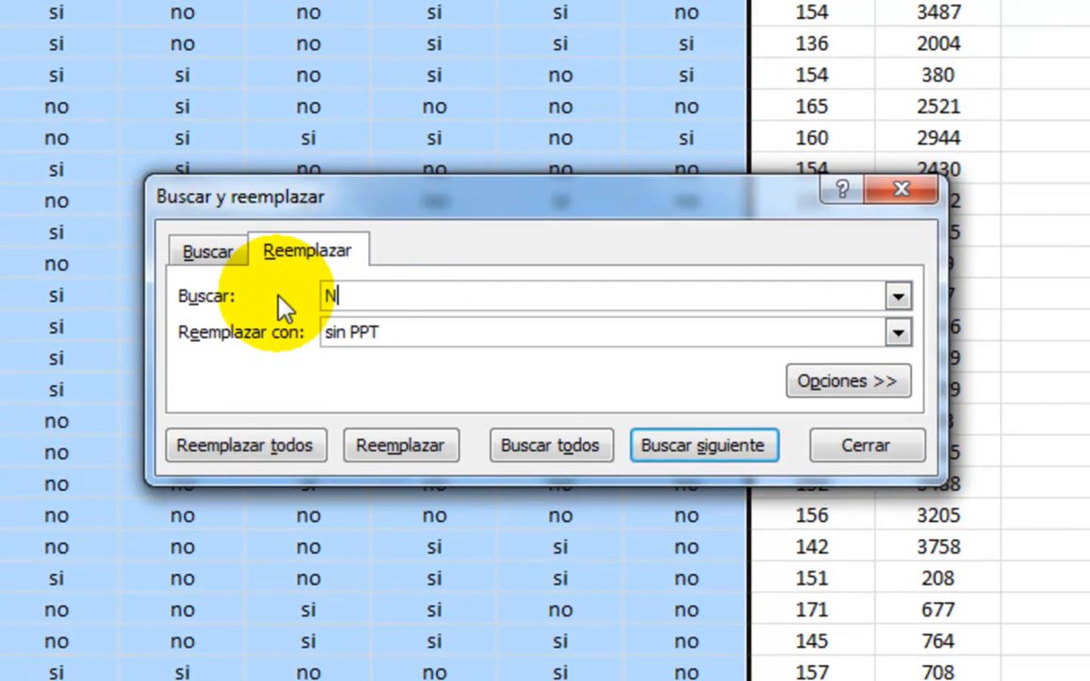
key("BackSpace")
key("BackSpace")
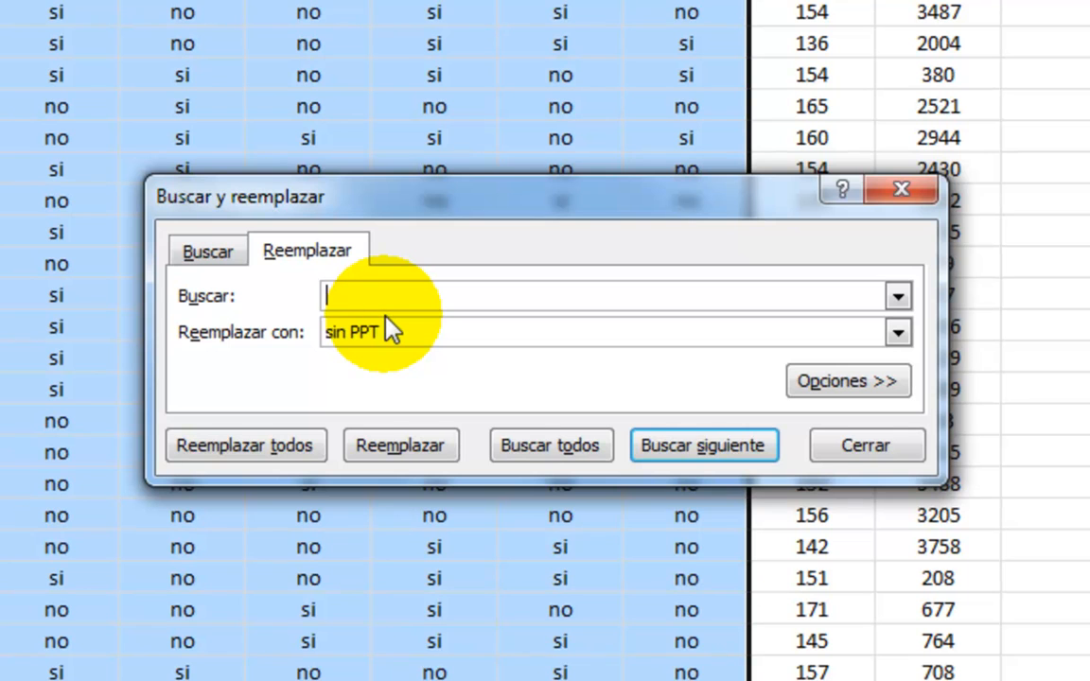
type("no")
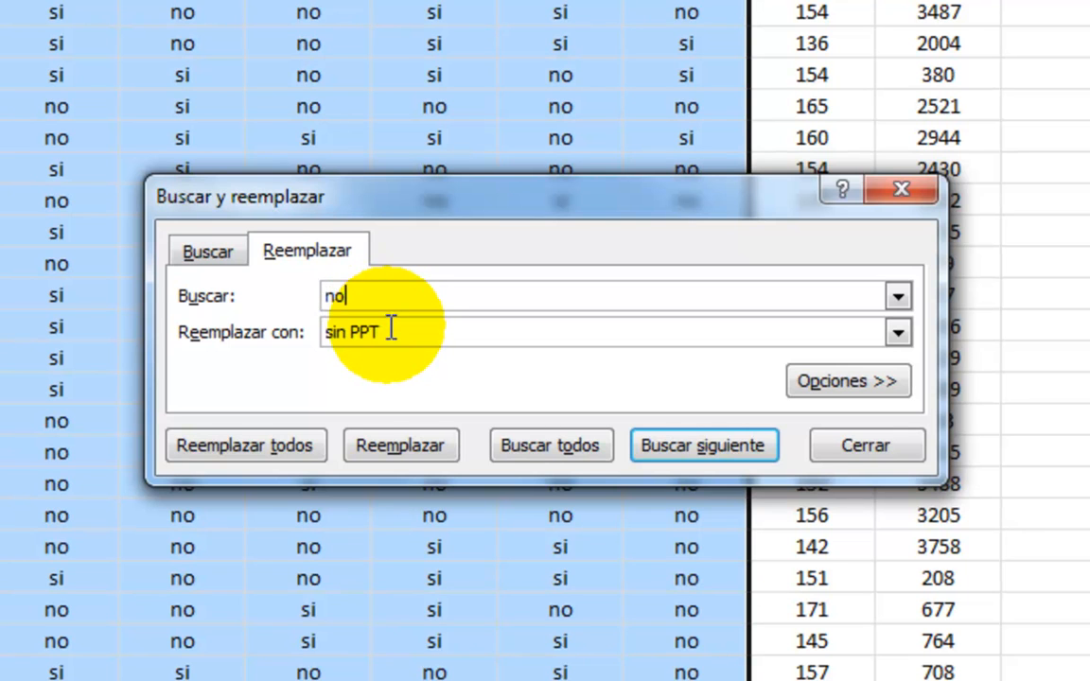
left_click_drag(389, 329, 280, 329)
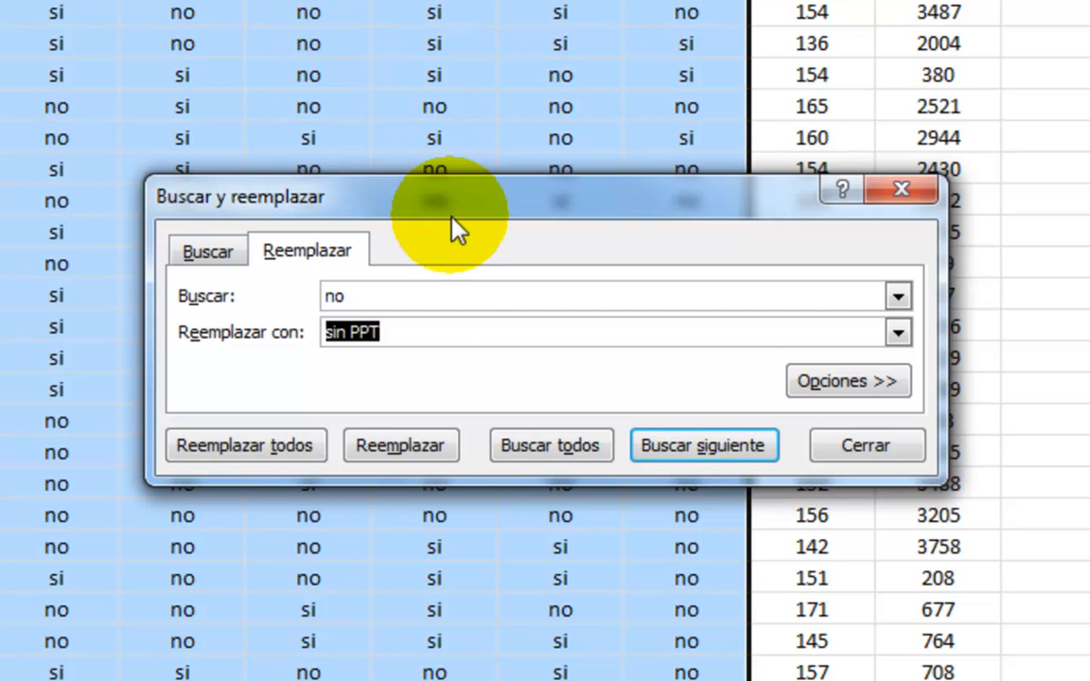
Replace every "si" with "A.si" in the selected data on sheet Hoja1 and close the replace dialog.
left_click_drag(366, 295, 293, 295)
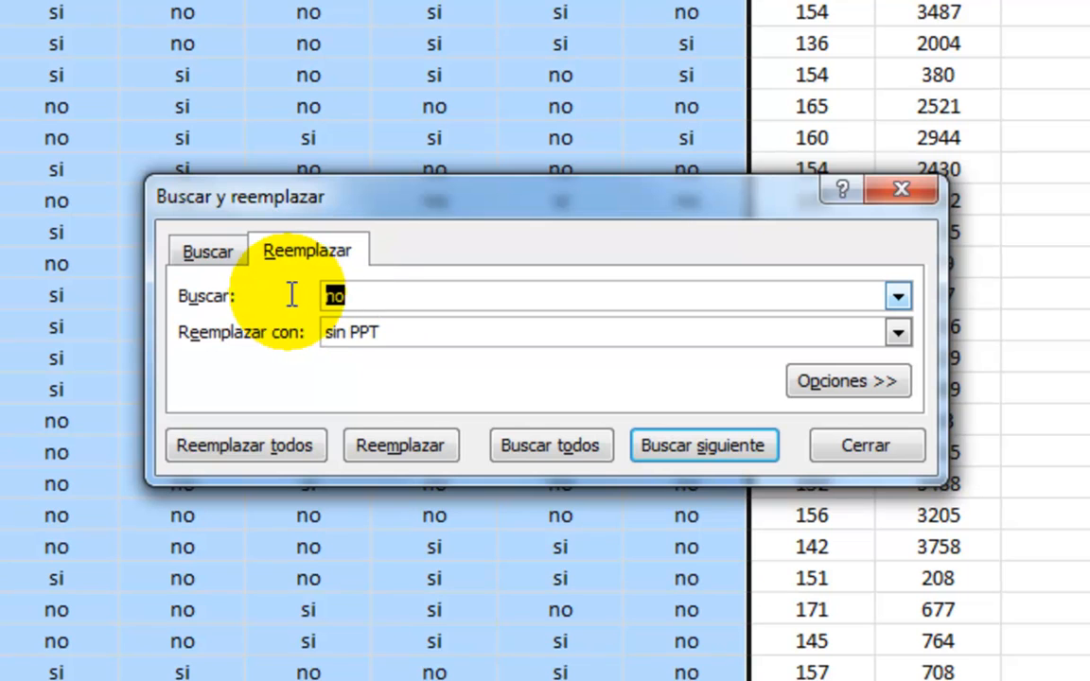
type("si")
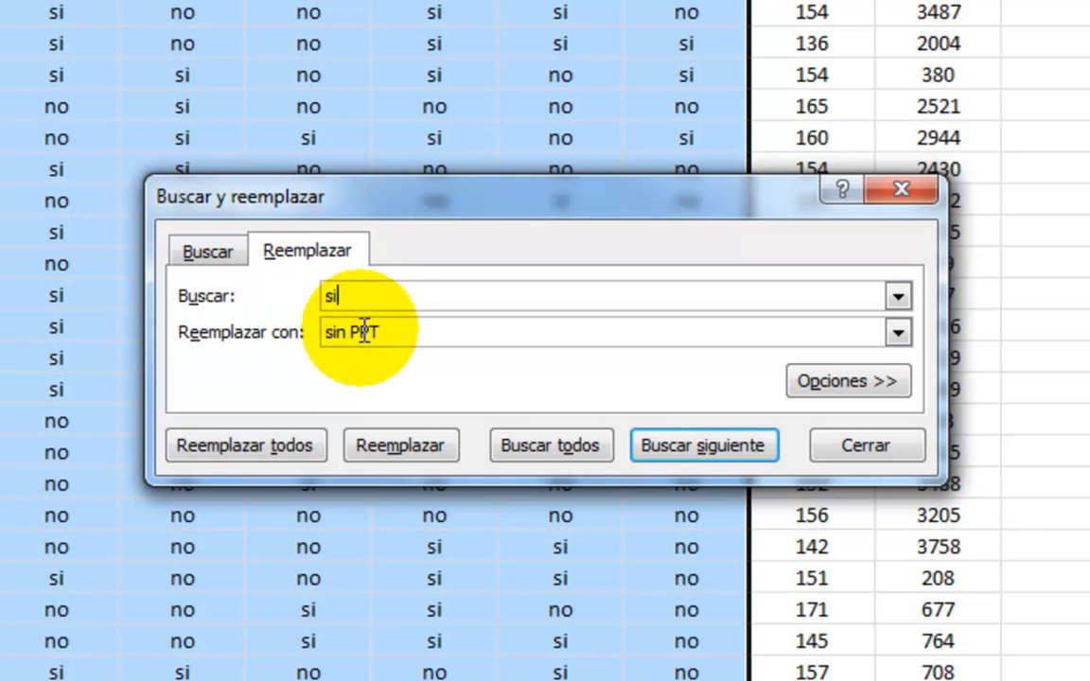
left_click_drag(392, 333, 282, 334)
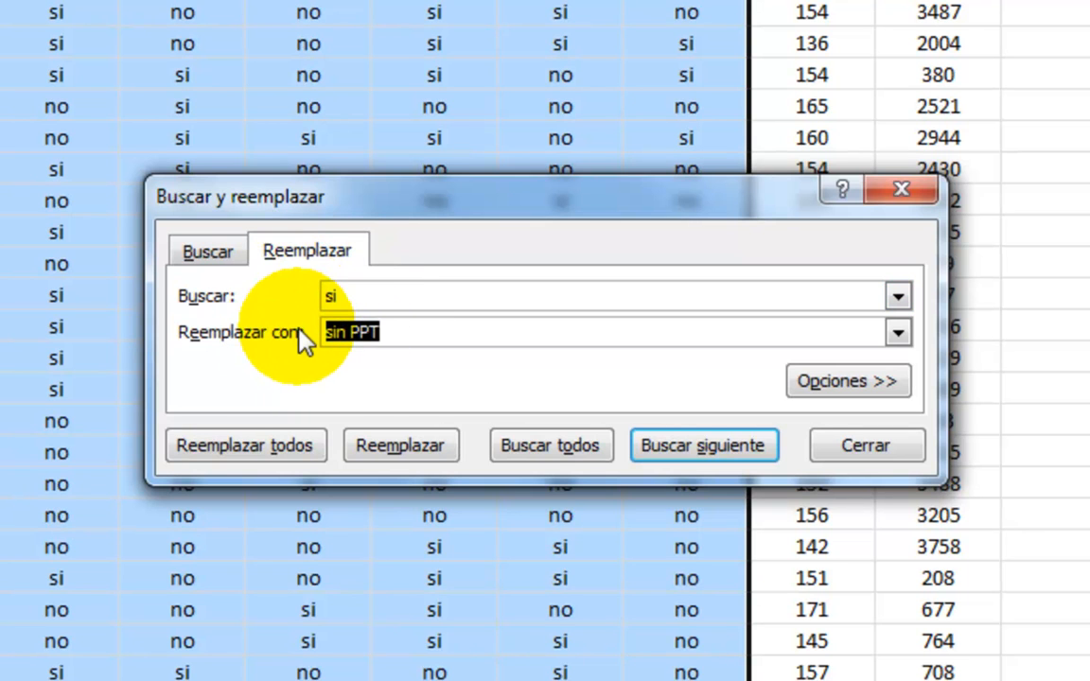
type("A.")
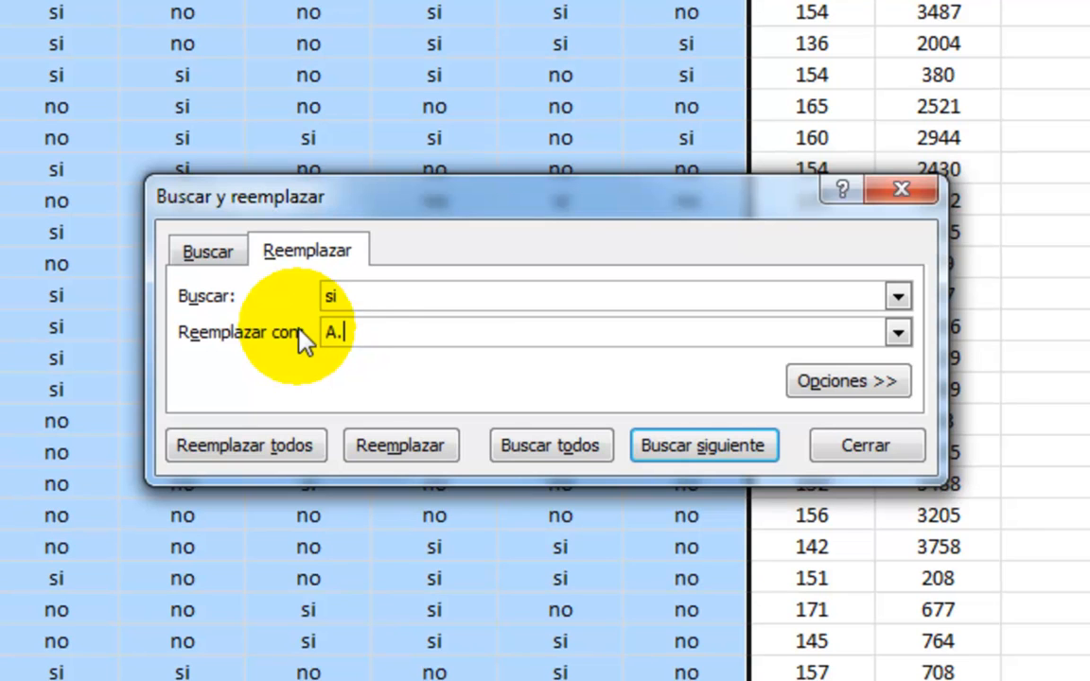
type("si")
left_click(304, 443)
left_click(418, 381)
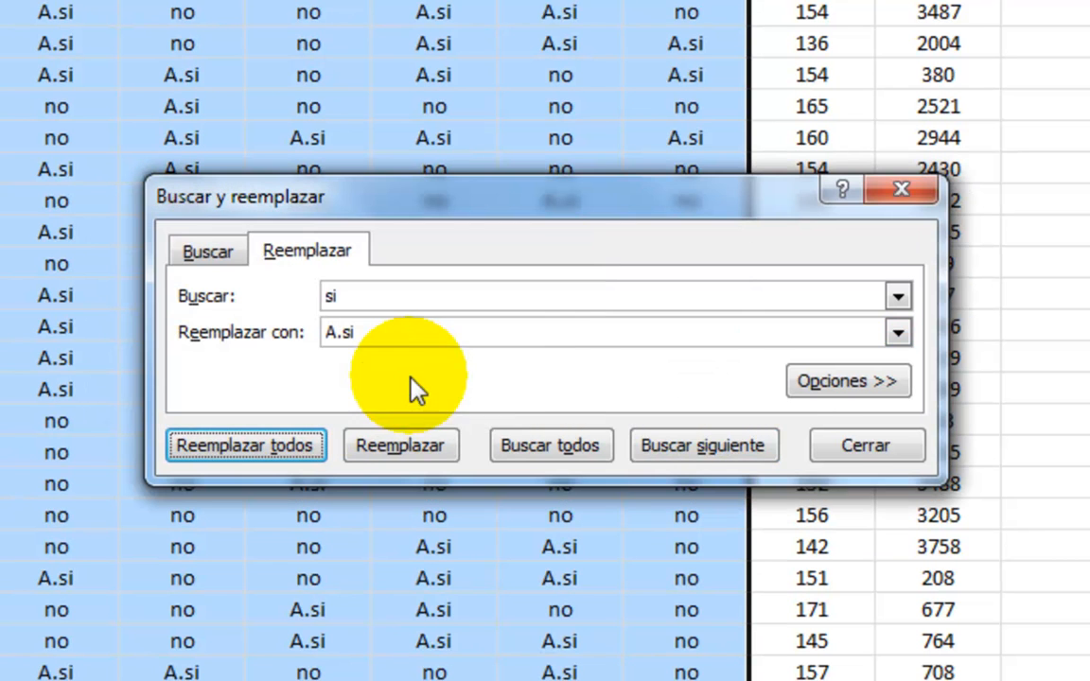
left_click(875, 448)
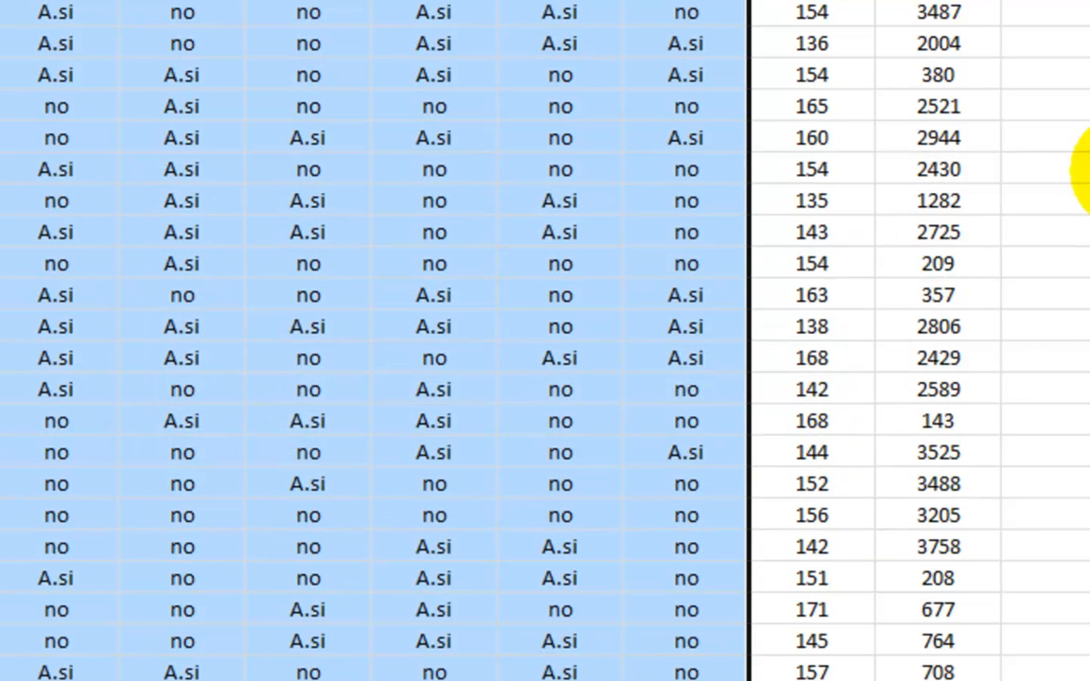
left_click(1087, 72)
Refresh all data for the pivot table on sheet TD and add PREECLAPSIA to its row labels.
left_click(98, 625)
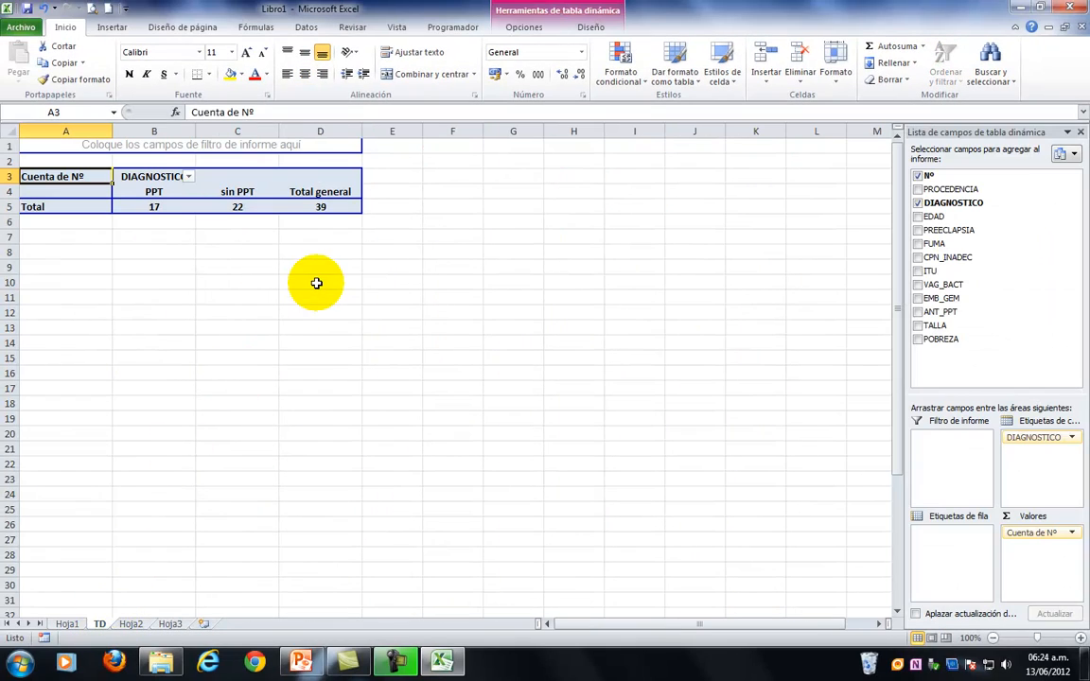
left_click(530, 28)
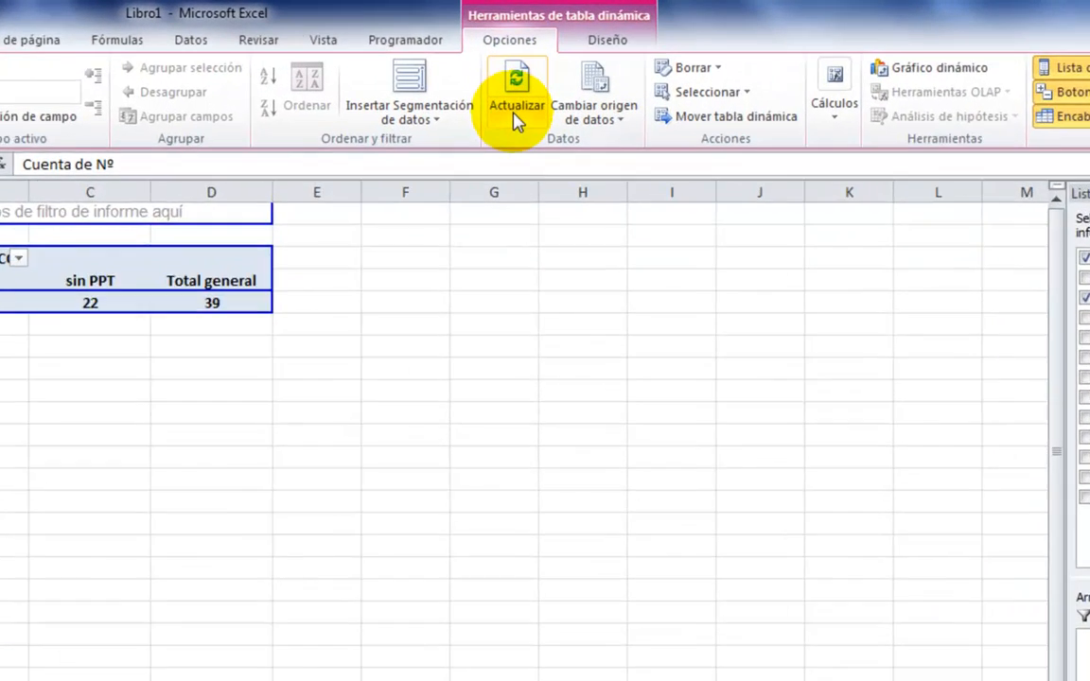
left_click(529, 82)
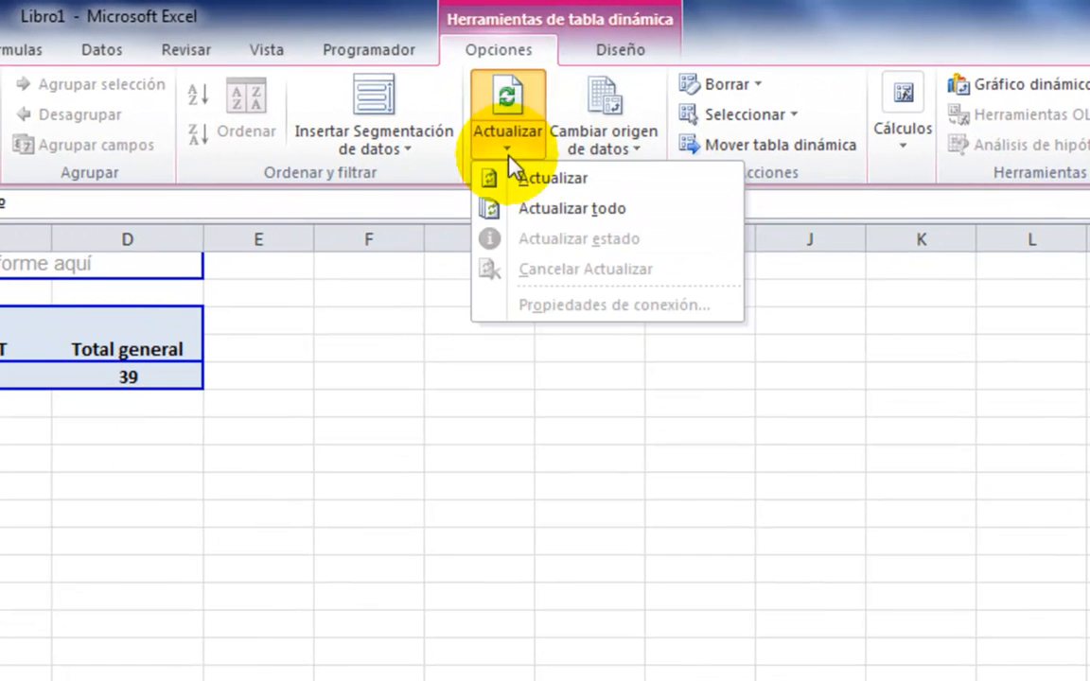
left_click(516, 207)
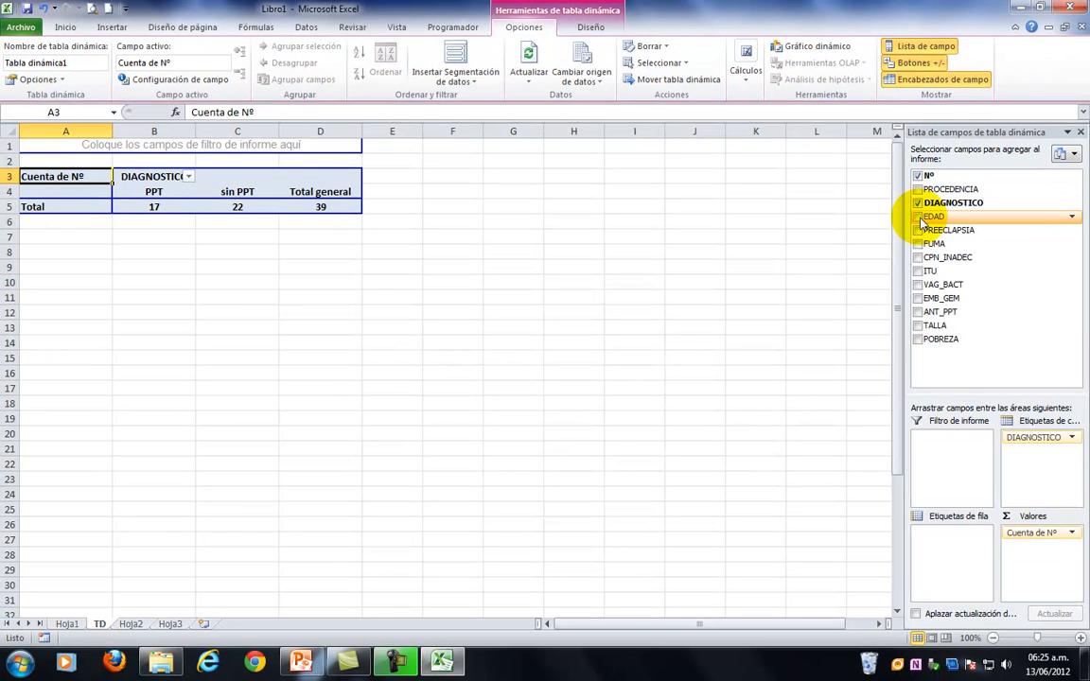
left_click(917, 231)
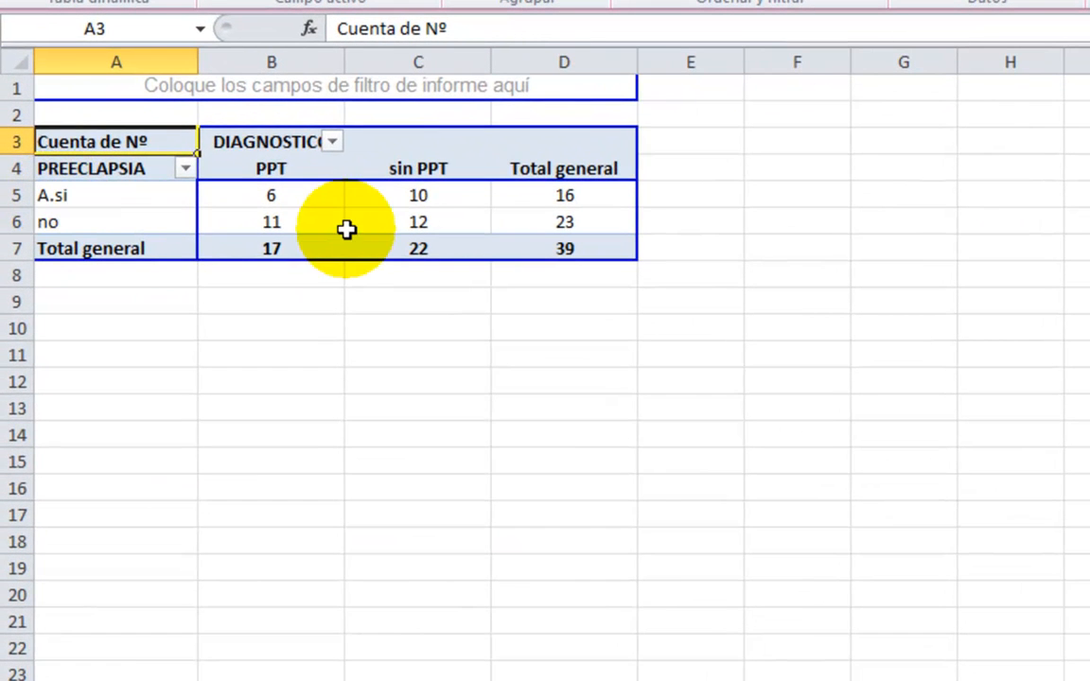
left_click(233, 351)
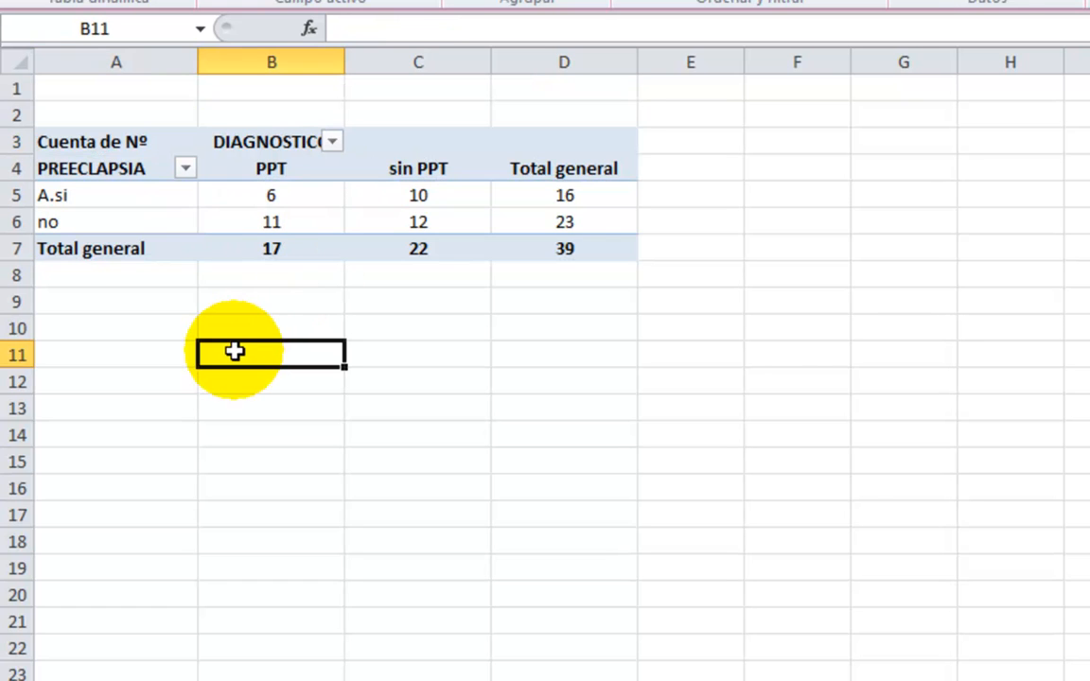
Replace PREECLAPSIA with CPN_INADEC in the pivot table's row labels to cross it with DIAGNOSTICO.
mouse_move(444, 240)
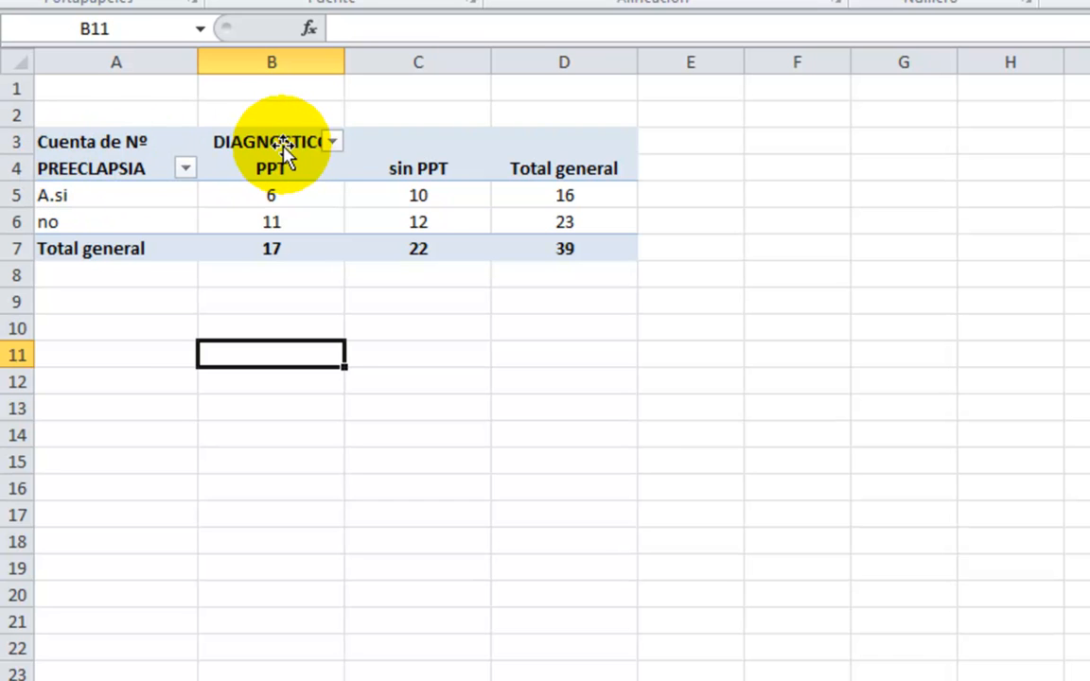
mouse_move(327, 245)
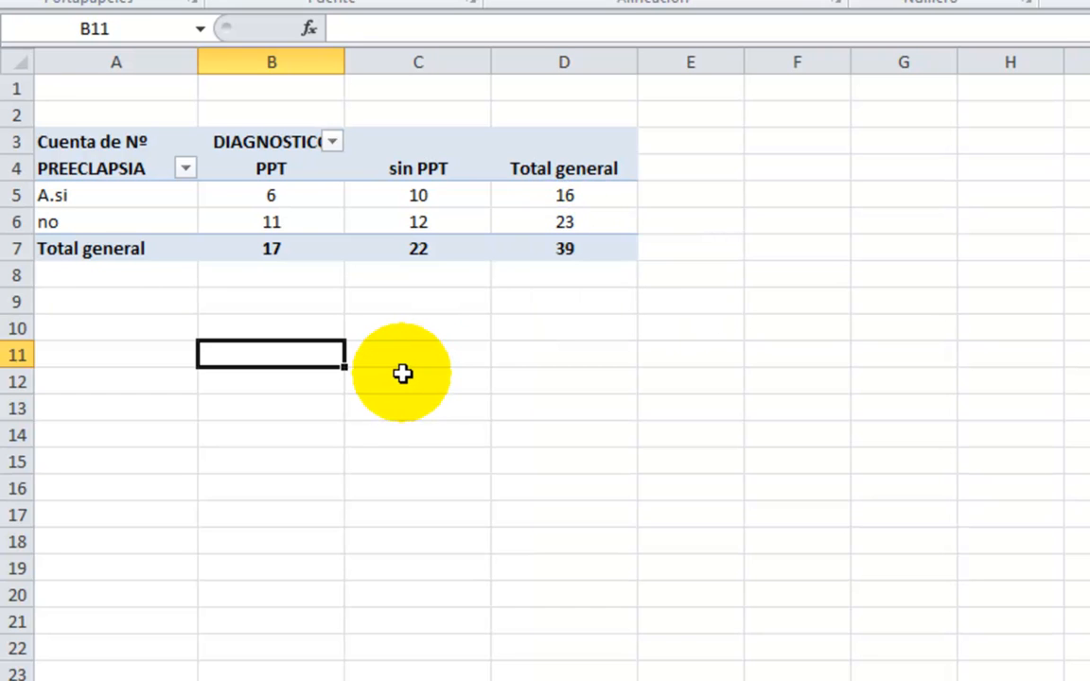
left_click(128, 147)
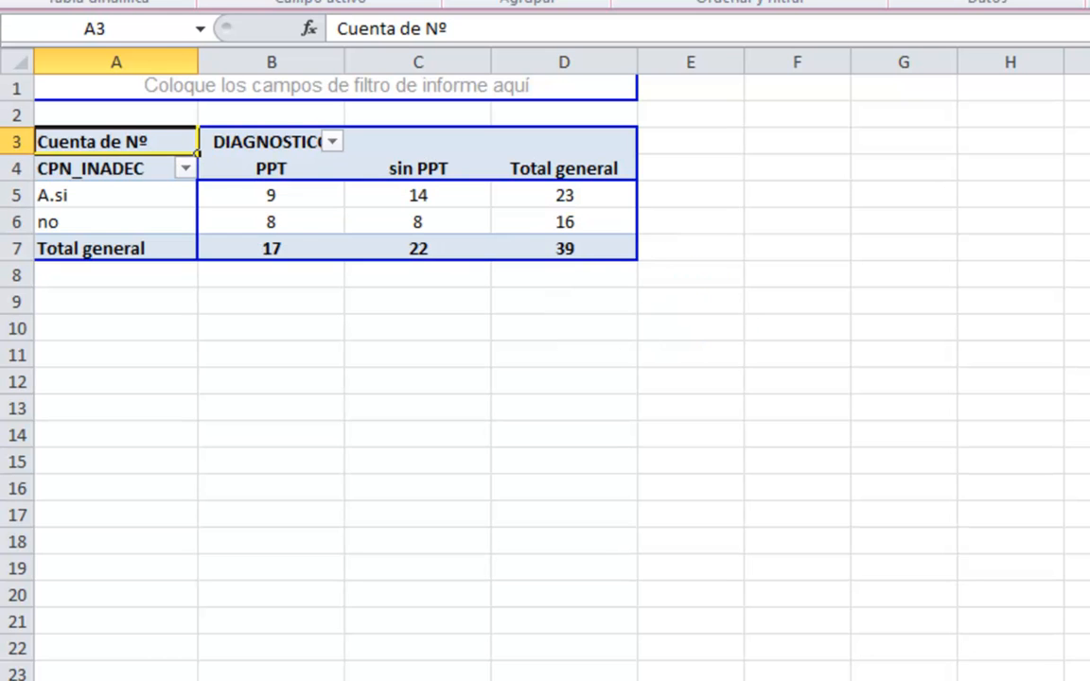
left_click(310, 406)
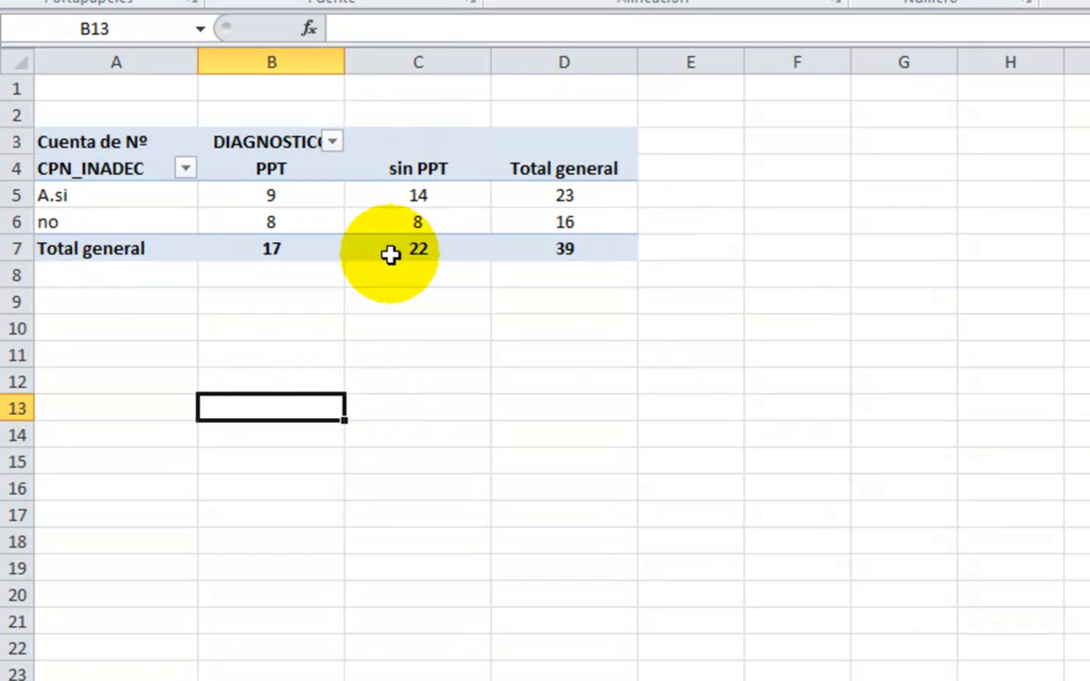
Replace CPN_INADEC with EDAD in the pivot table's row labels to cross it with DIAGNOSTICO.
left_click(107, 152)
left_click_drag(107, 163, 837, 303)
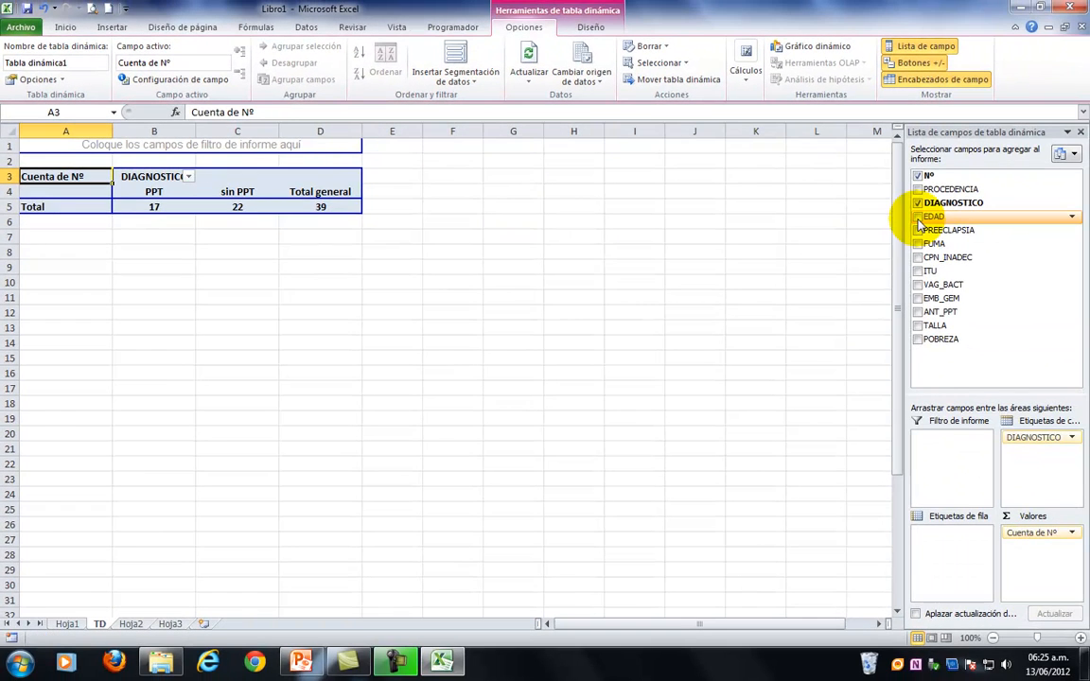
left_click(918, 217)
left_click(212, 358)
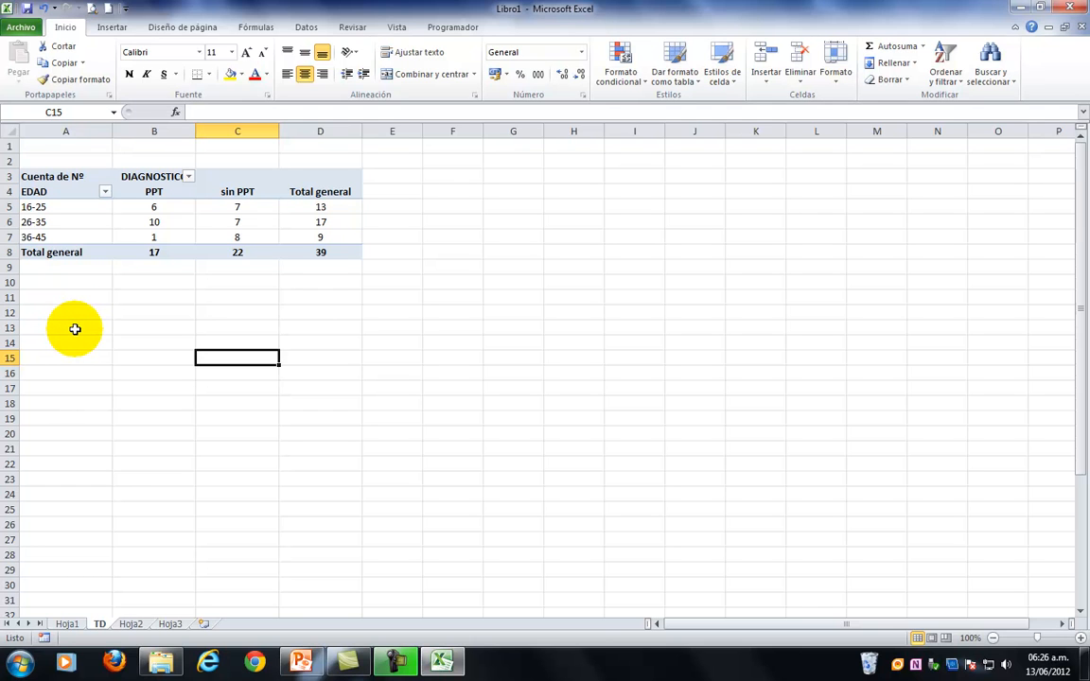
Replace EDAD with ITU in the pivot table's row labels to cross it with DIAGNOSTICO.
left_click(58, 186)
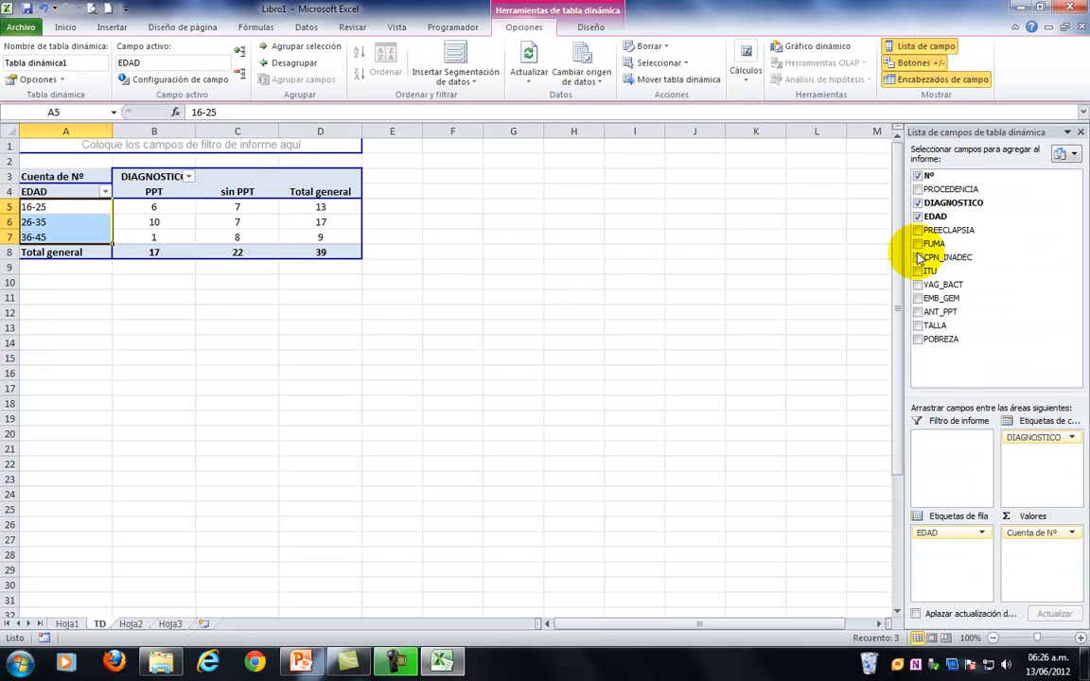
left_click(917, 217)
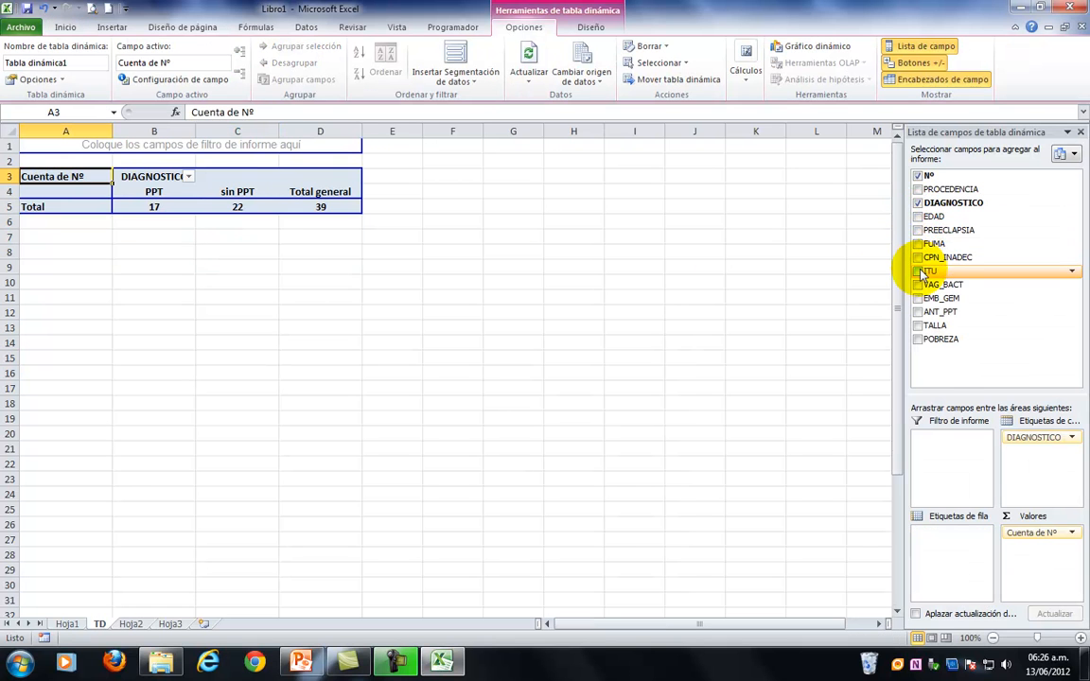
left_click(918, 272)
left_click(248, 329)
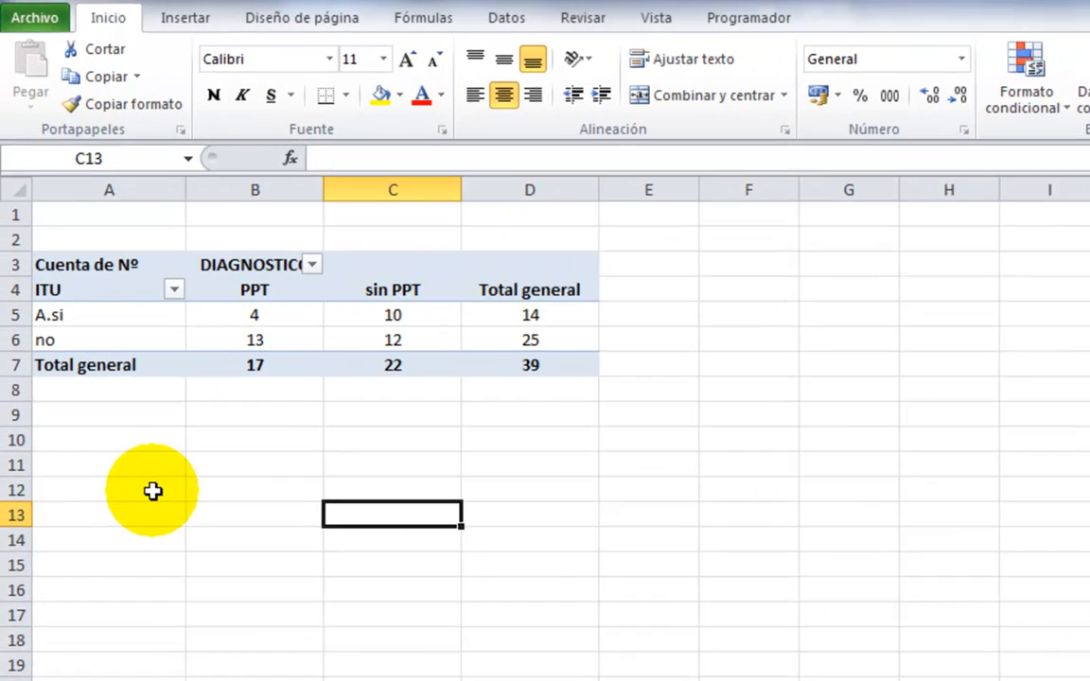
Enter the label "Odds Ratio =" in cell A11 below the pivot table.
left_click(147, 480)
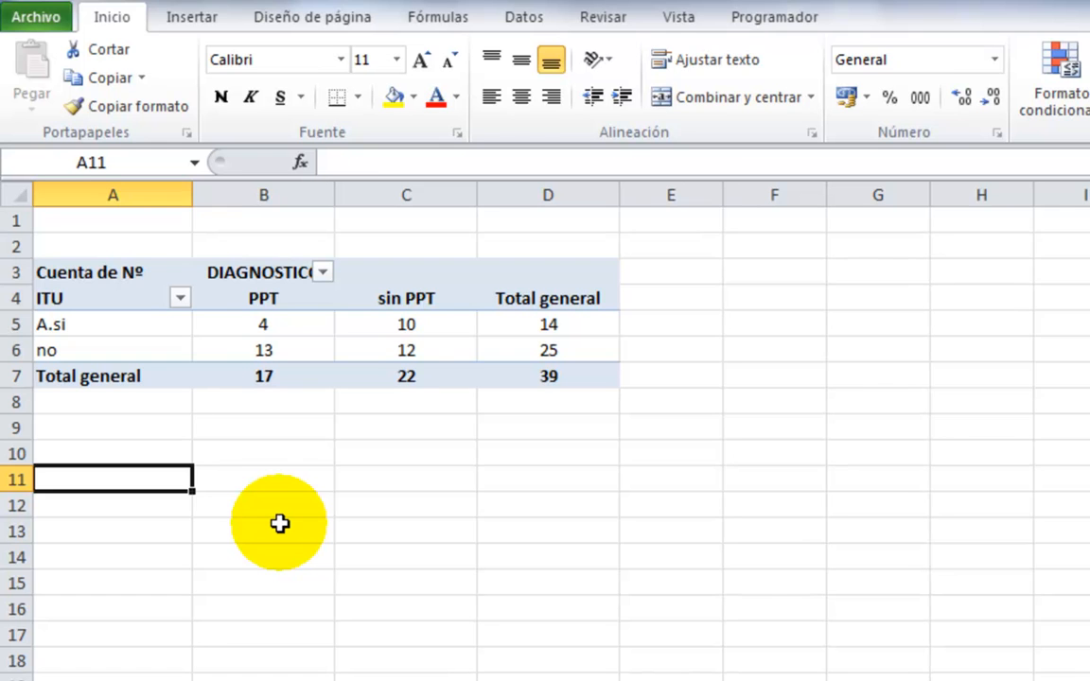
type("Odds Ratio =")
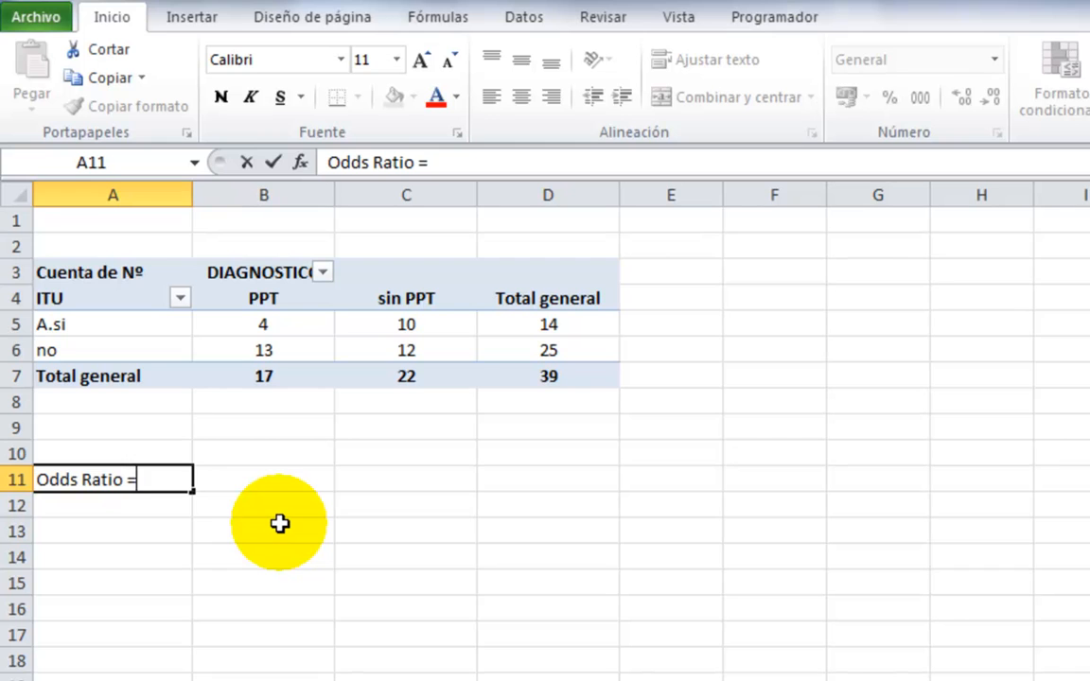
key("Tab")
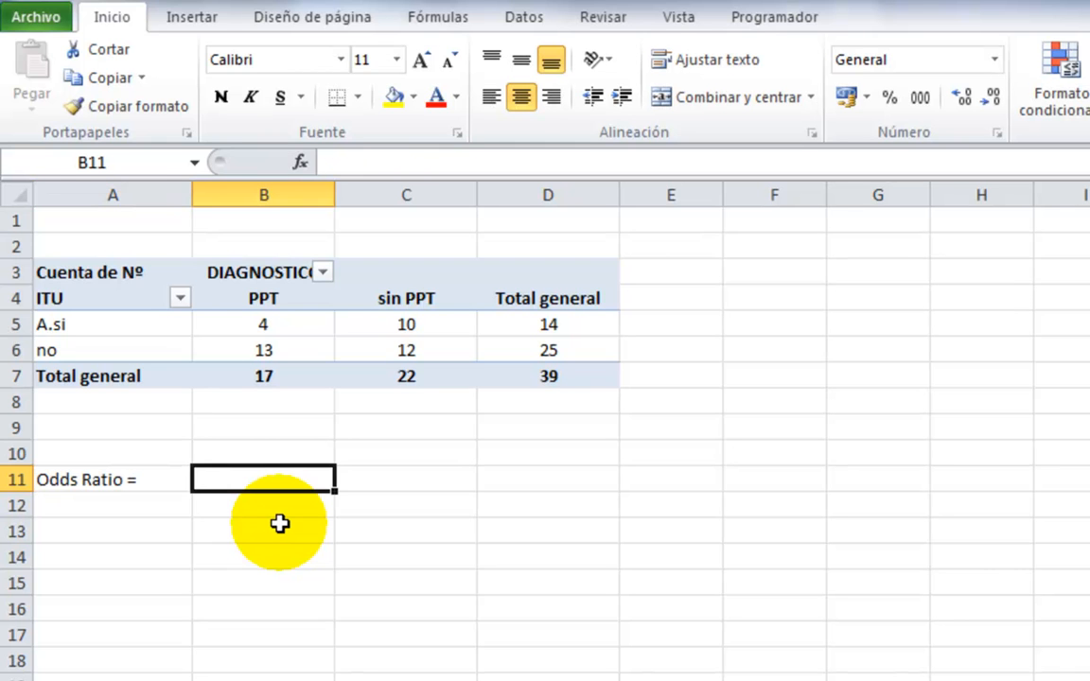
Calculate the odds ratio in cell B11 with the formula =B5*C6/(B6*C5).
type("=")
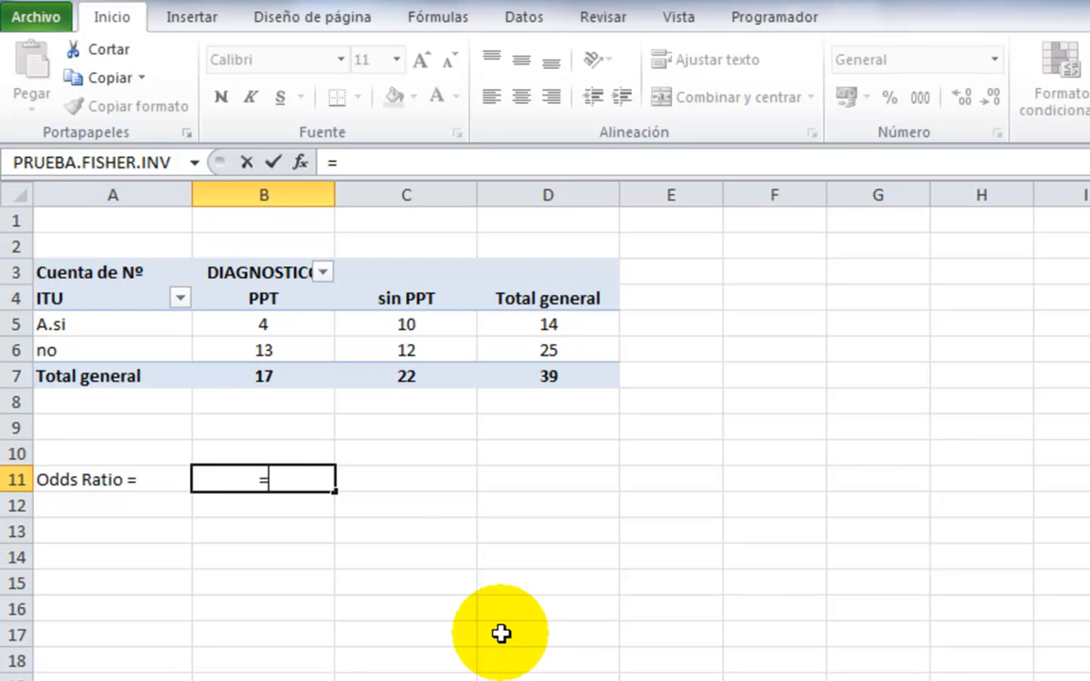
type("B5")
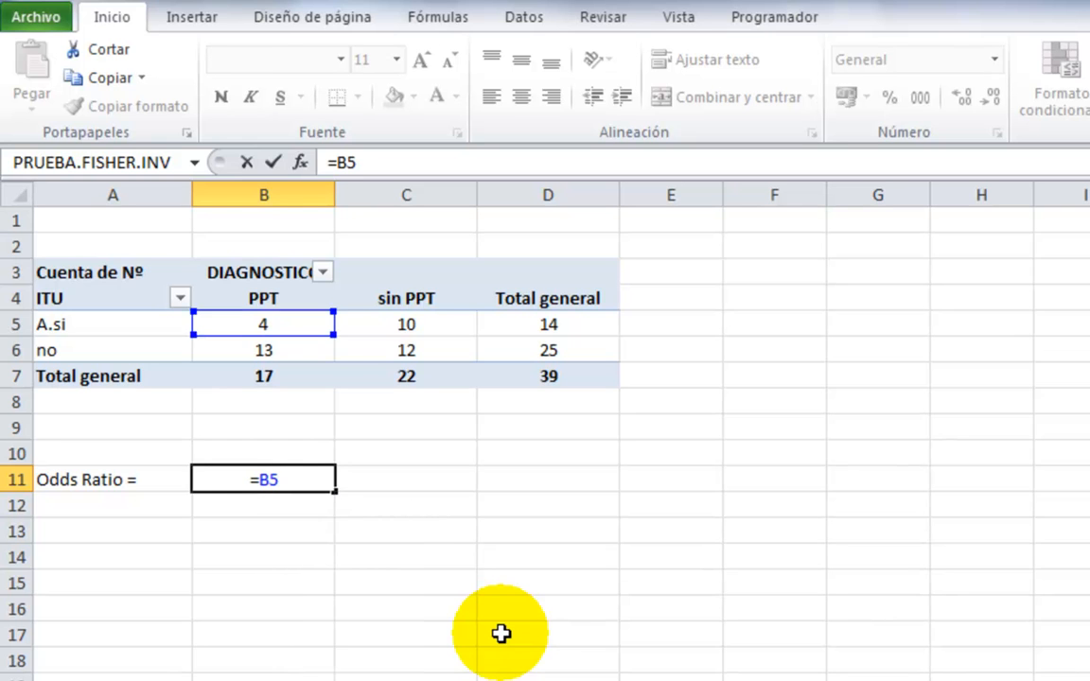
type("*C6")
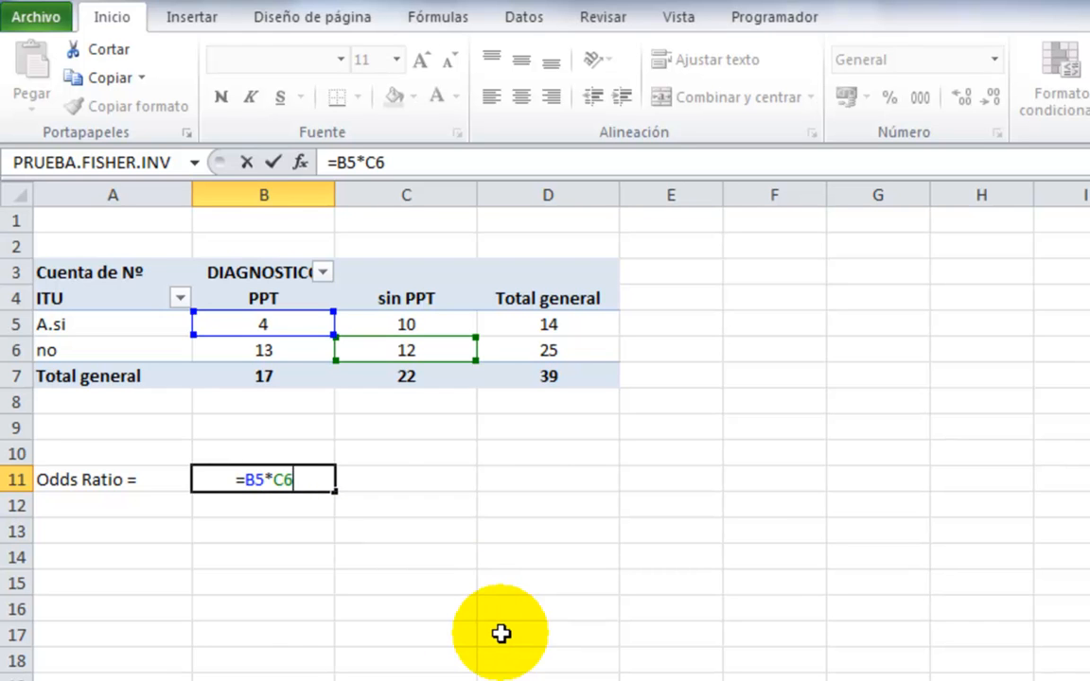
type("/(")
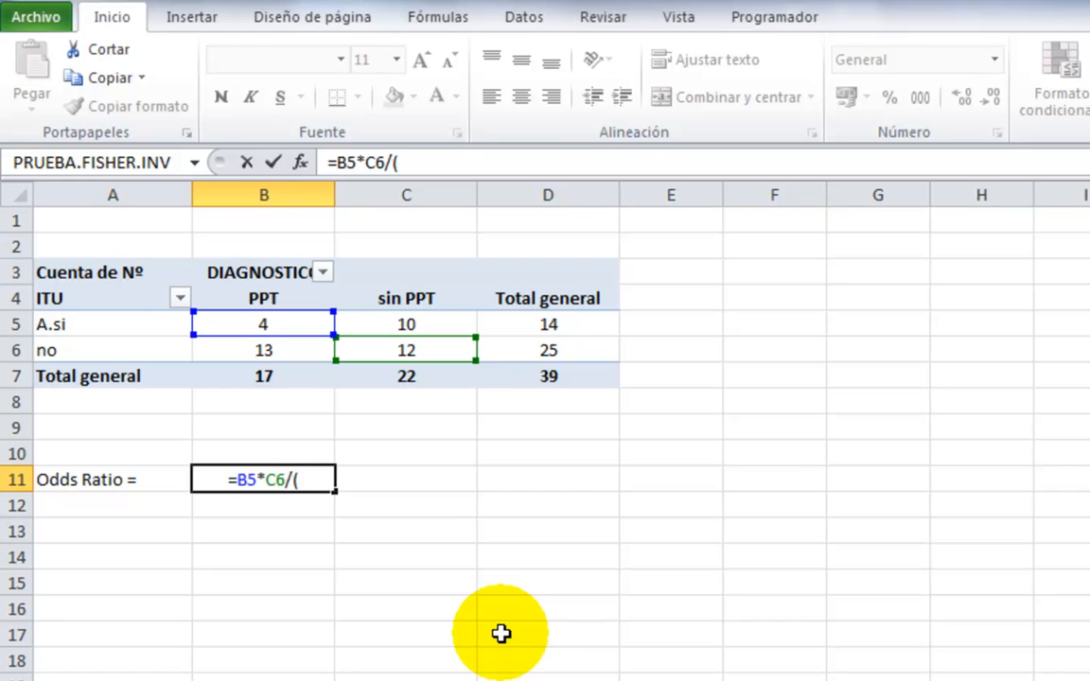
type("B6")
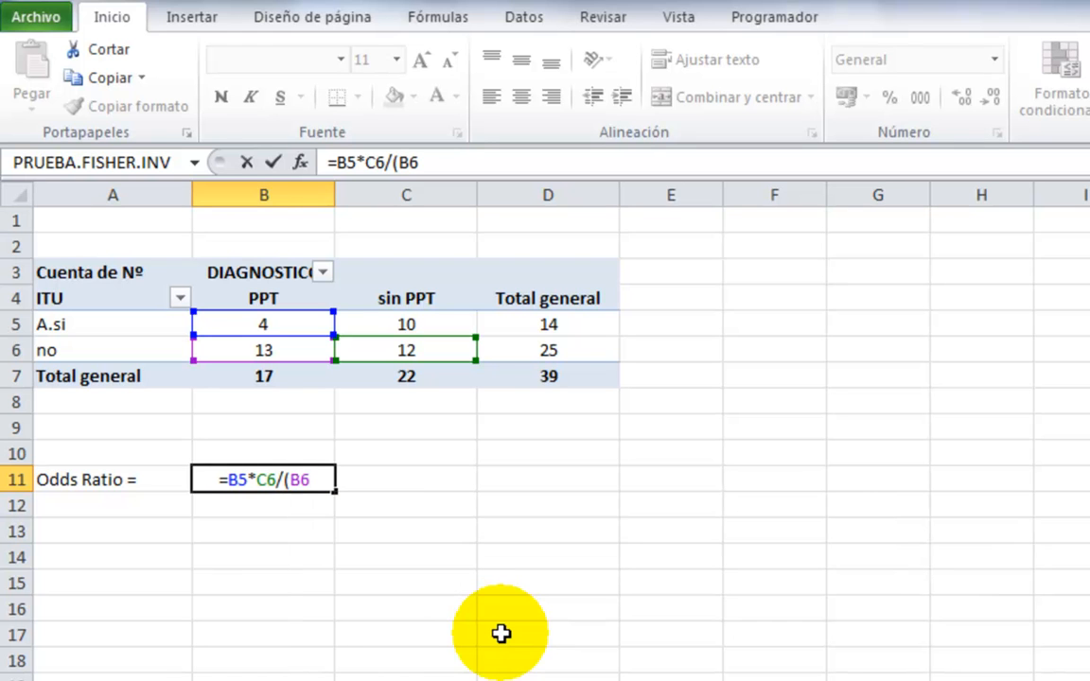
type("*")
type("C5)")
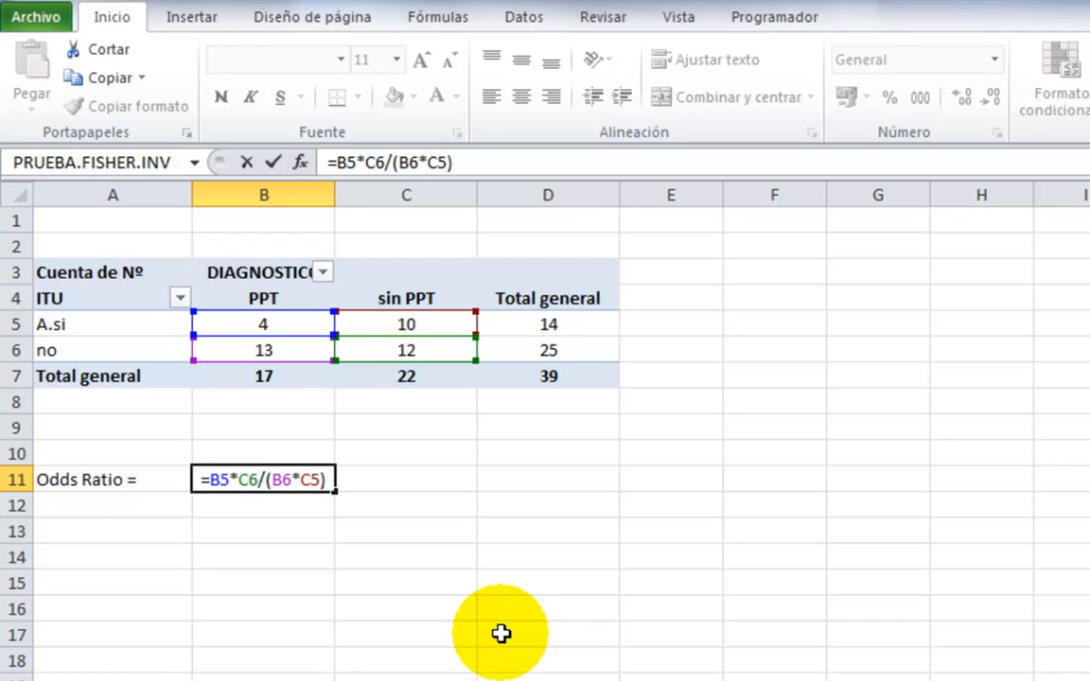
key("Return")
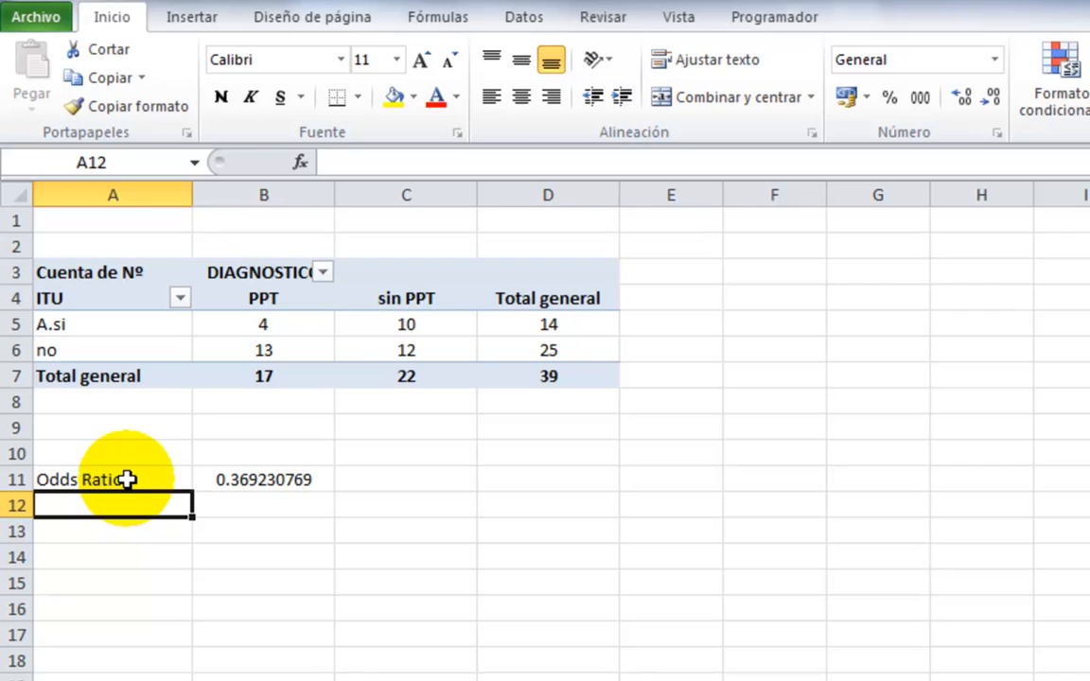
Right-align the odds ratio label in A11 and left-align its value in B11.
left_click(169, 479)
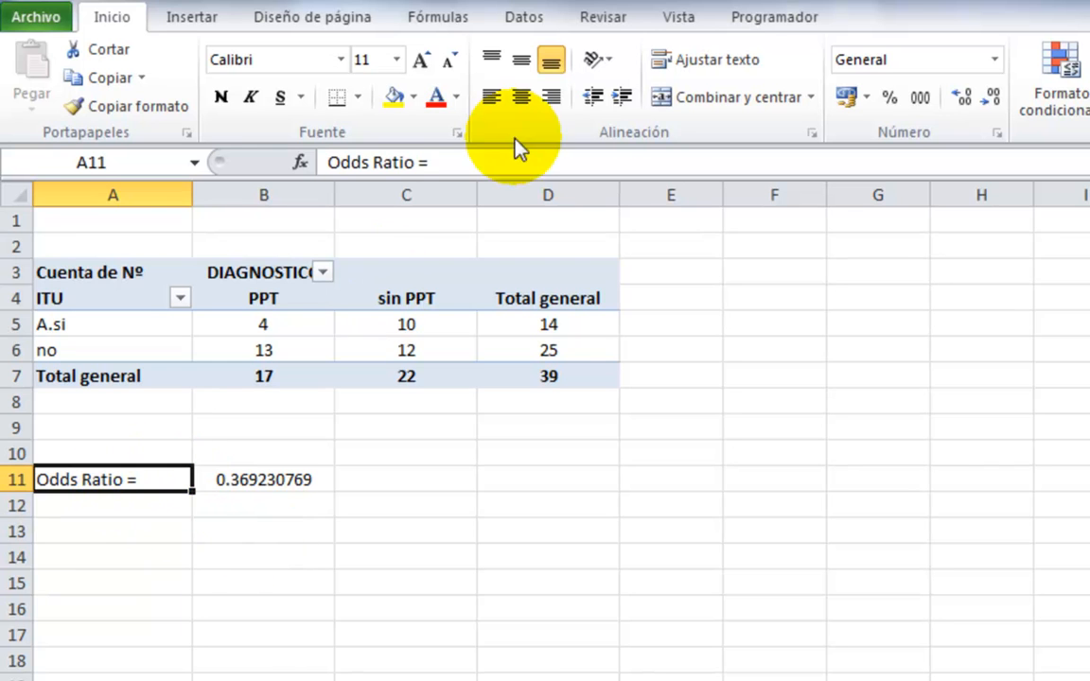
left_click(549, 96)
left_click(257, 480)
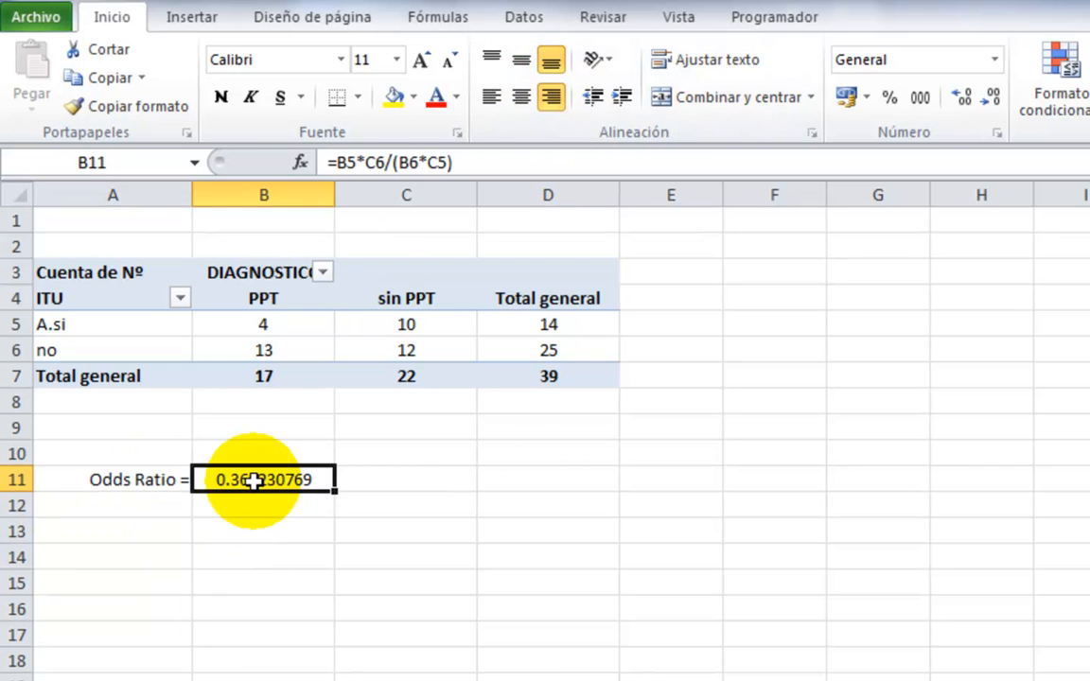
left_click(522, 96)
left_click(493, 98)
left_click(328, 655)
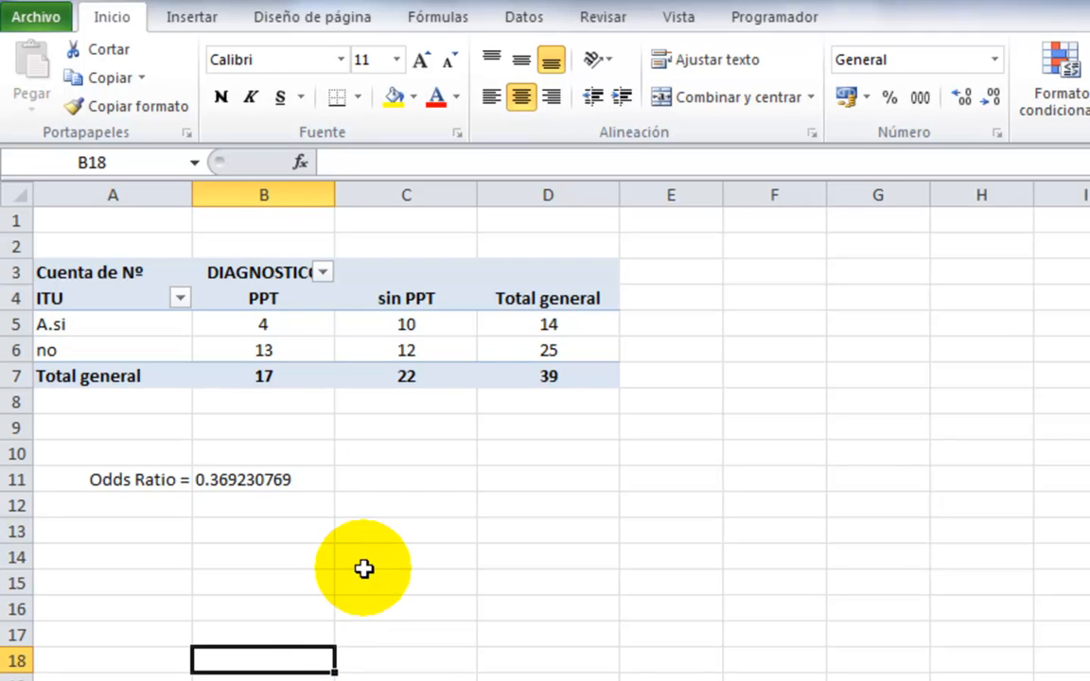
Replace ITU with ANT_PPT in the pivot table's row labels to cross it with DIAGNOSTICO.
left_click(106, 277)
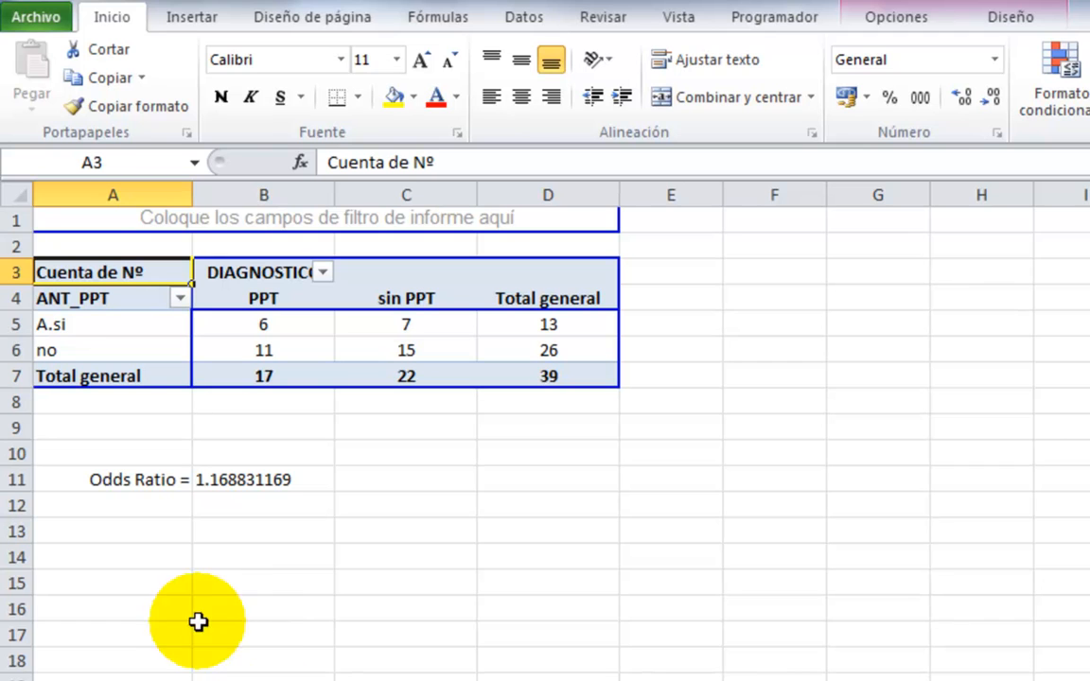
left_click(397, 630)
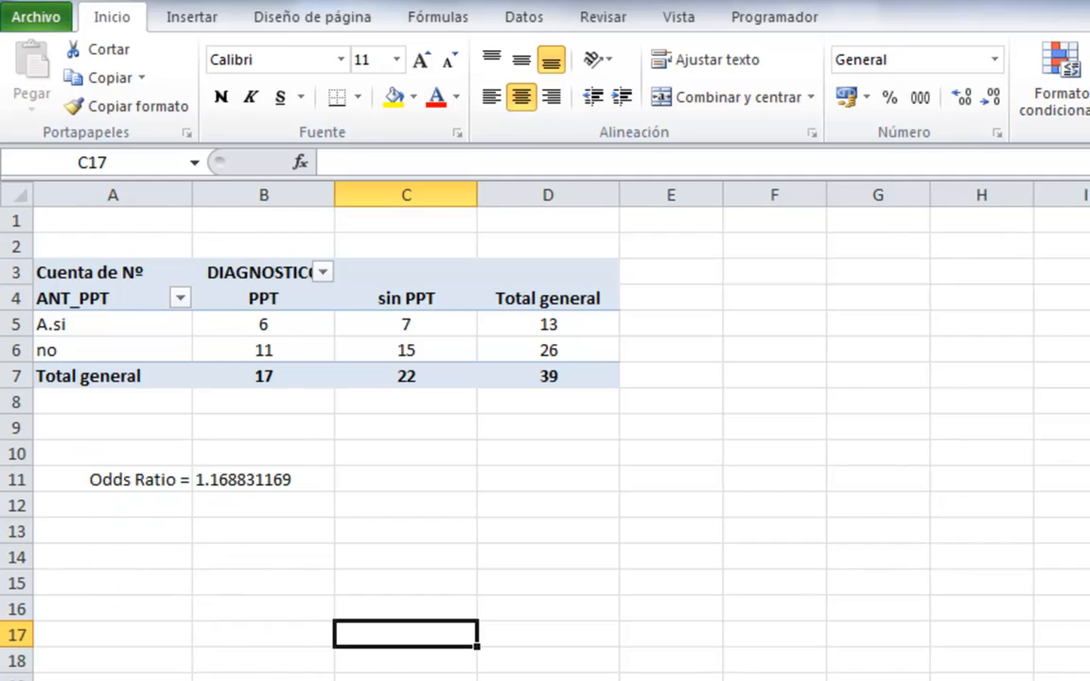
Examine the columns and records of the risk factor database on sheet Hoja1.
left_click(67, 626)
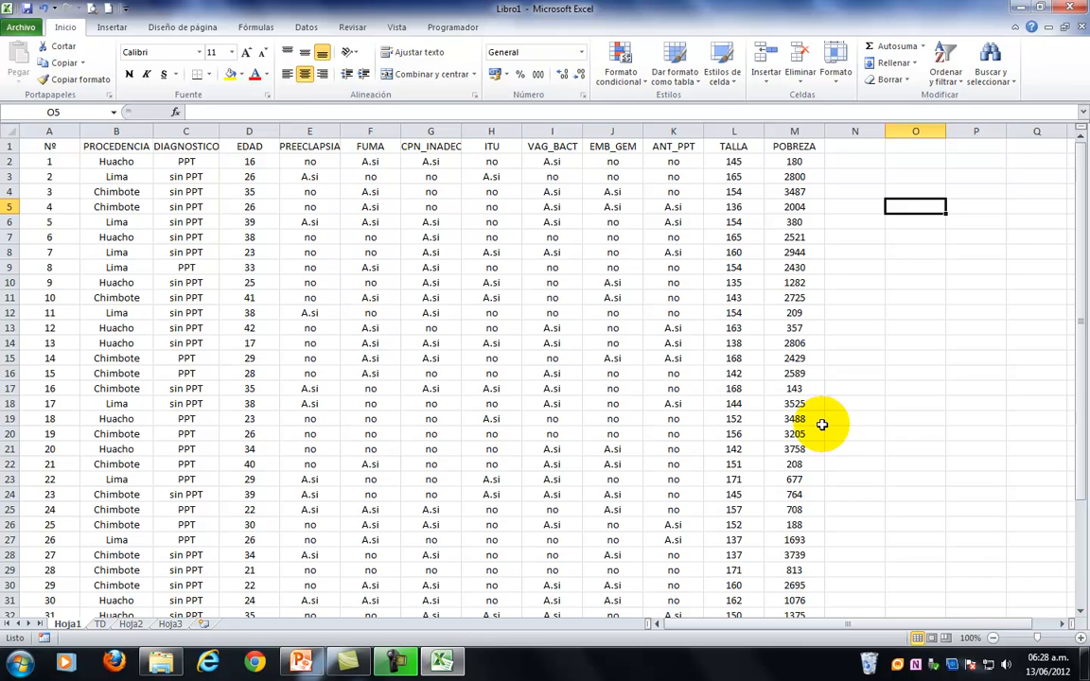
left_click_drag(1065, 628, 1065, 628)
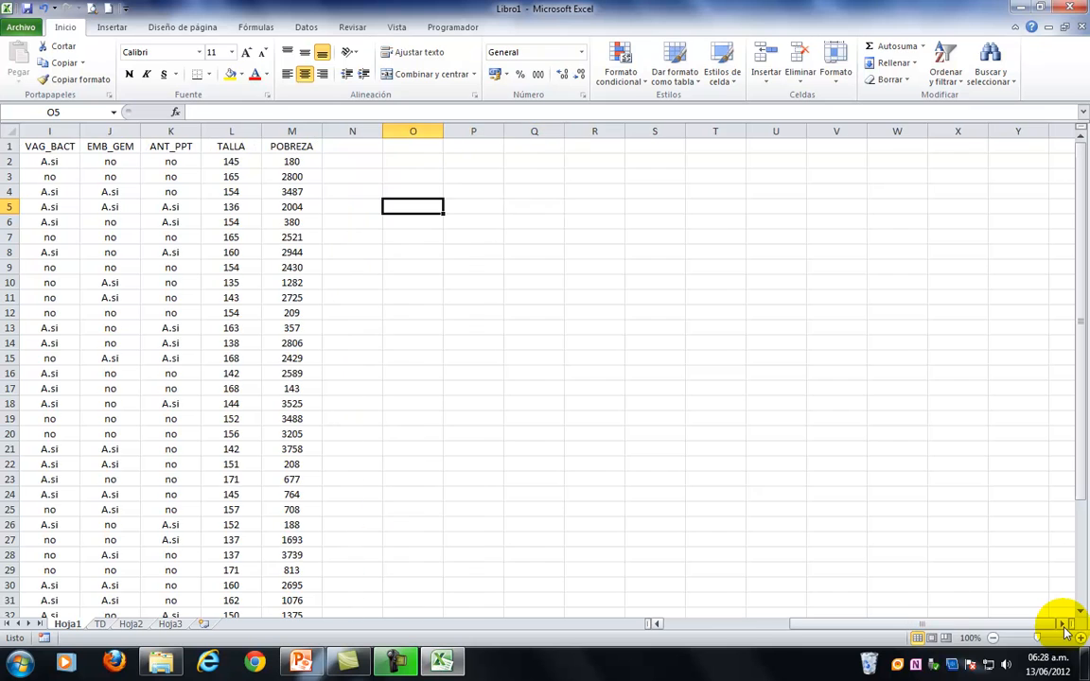
left_click_drag(798, 627, 653, 630)
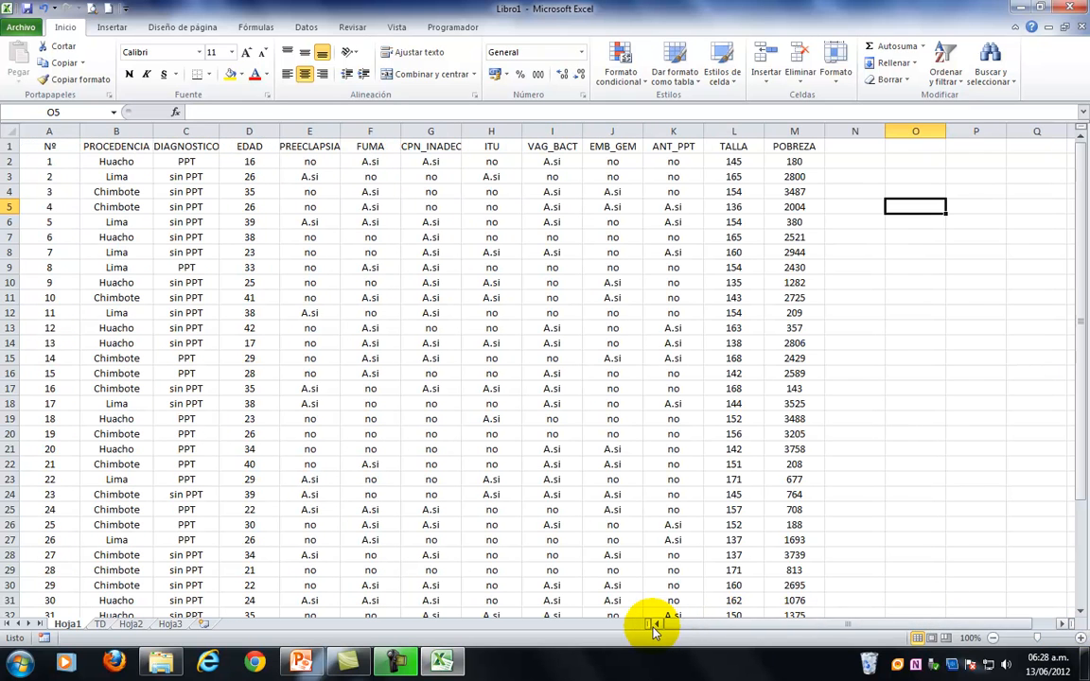
left_click(993, 639)
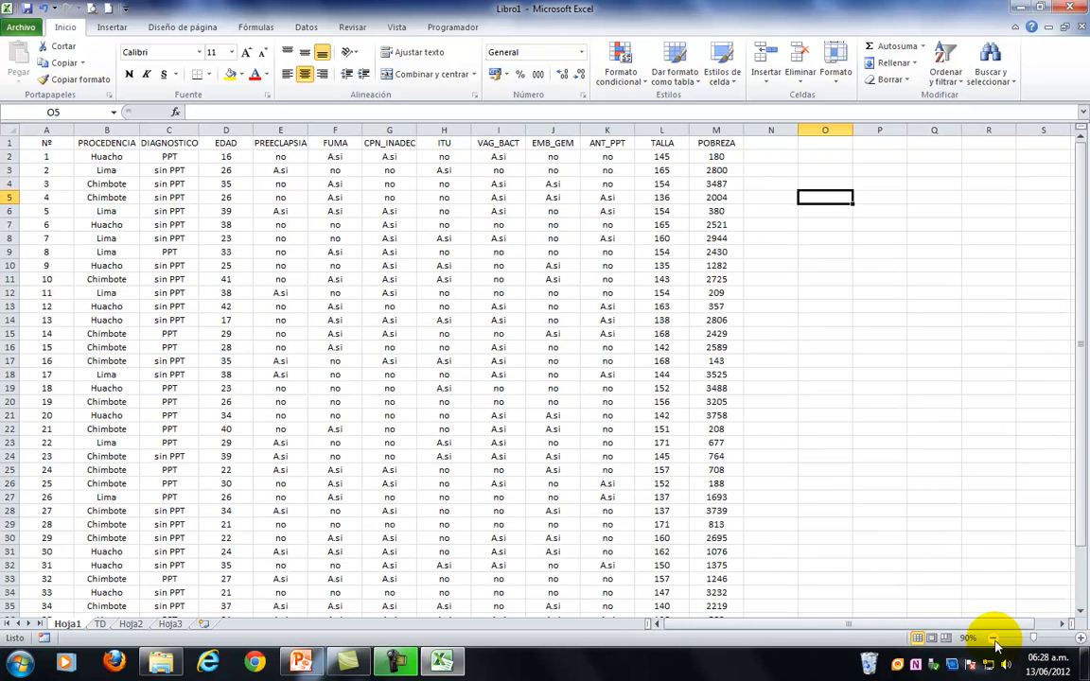
left_click(993, 639)
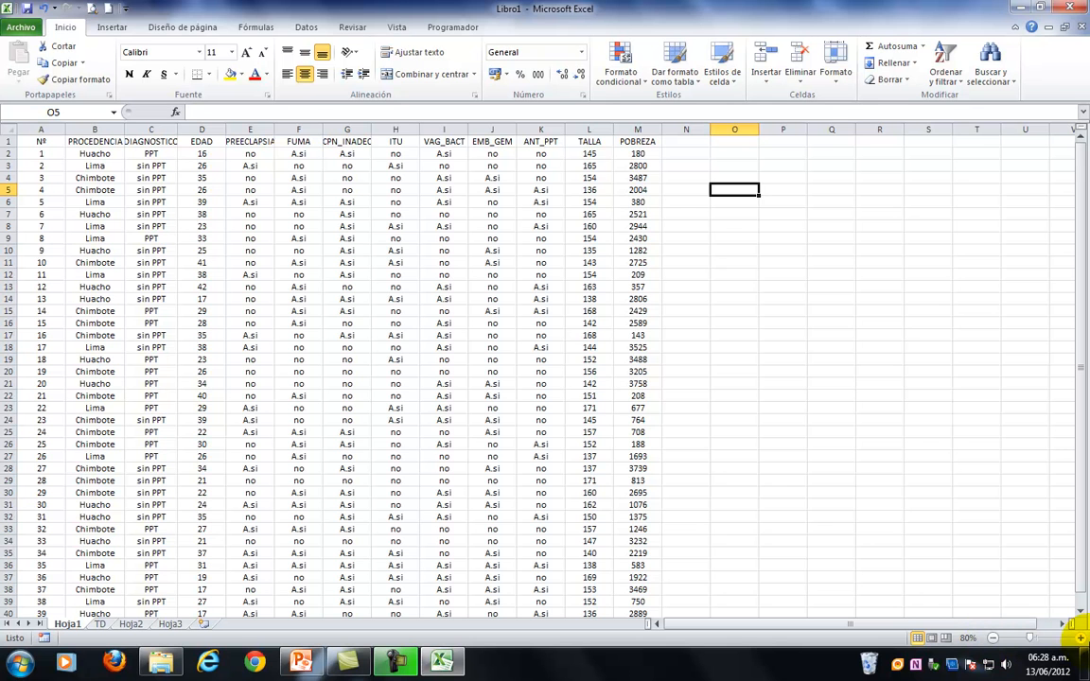
left_click(1081, 639)
left_click(1081, 639)
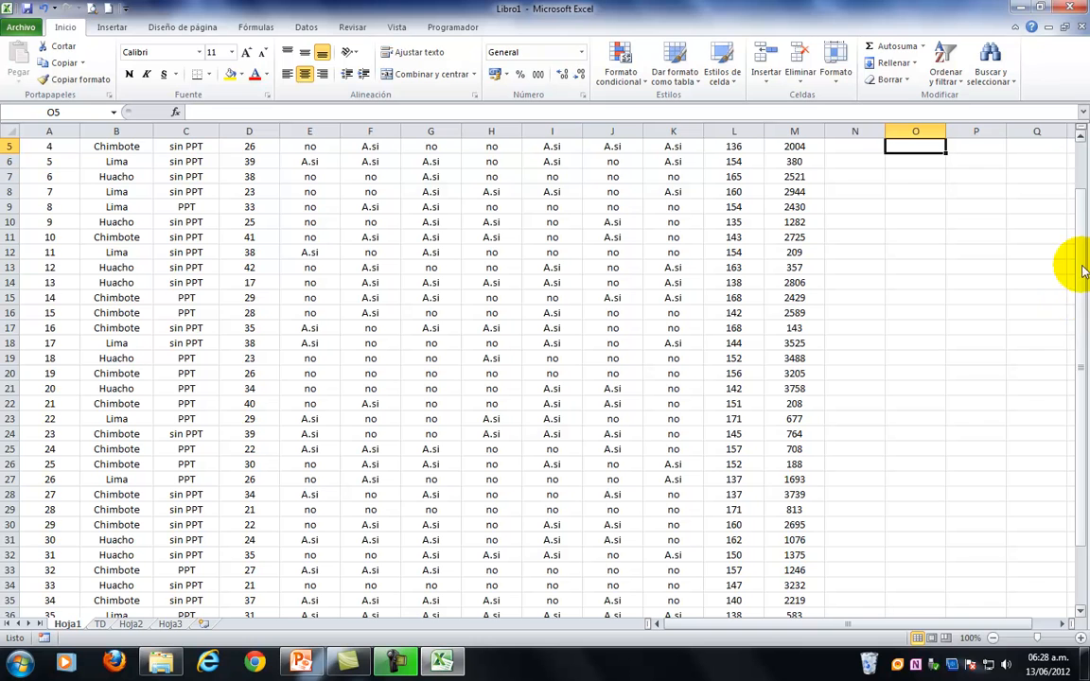
left_click_drag(1081, 269, 1083, 180)
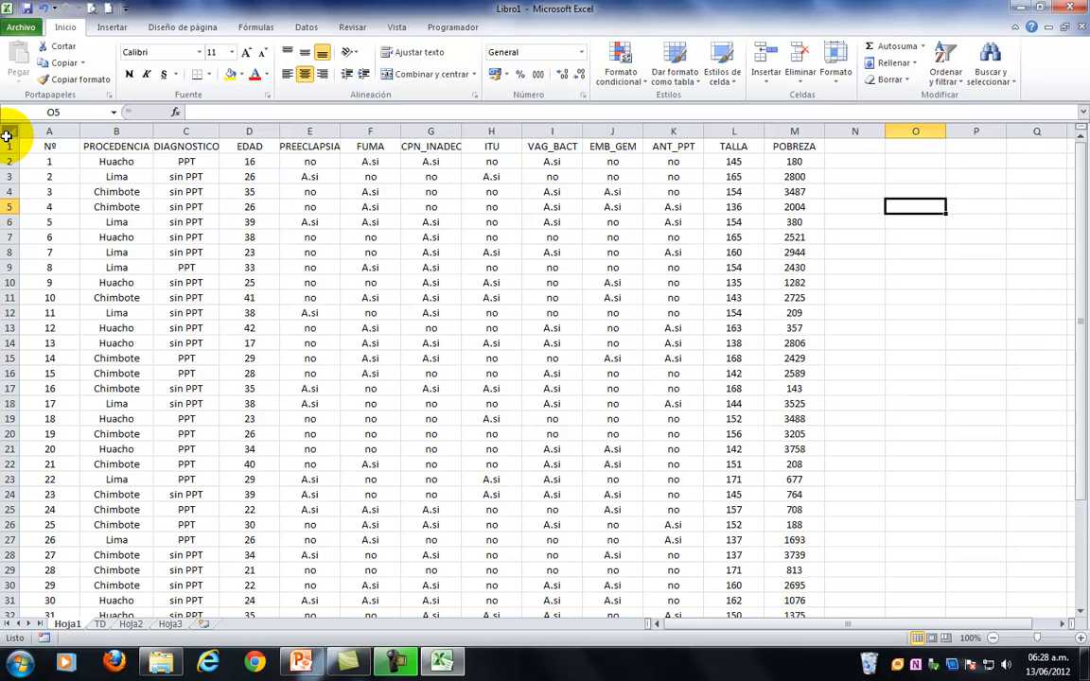
Insert eight blank rows above the database's header row on Hoja1.
left_click_drag(7, 146, 9, 252)
right_click(8, 252)
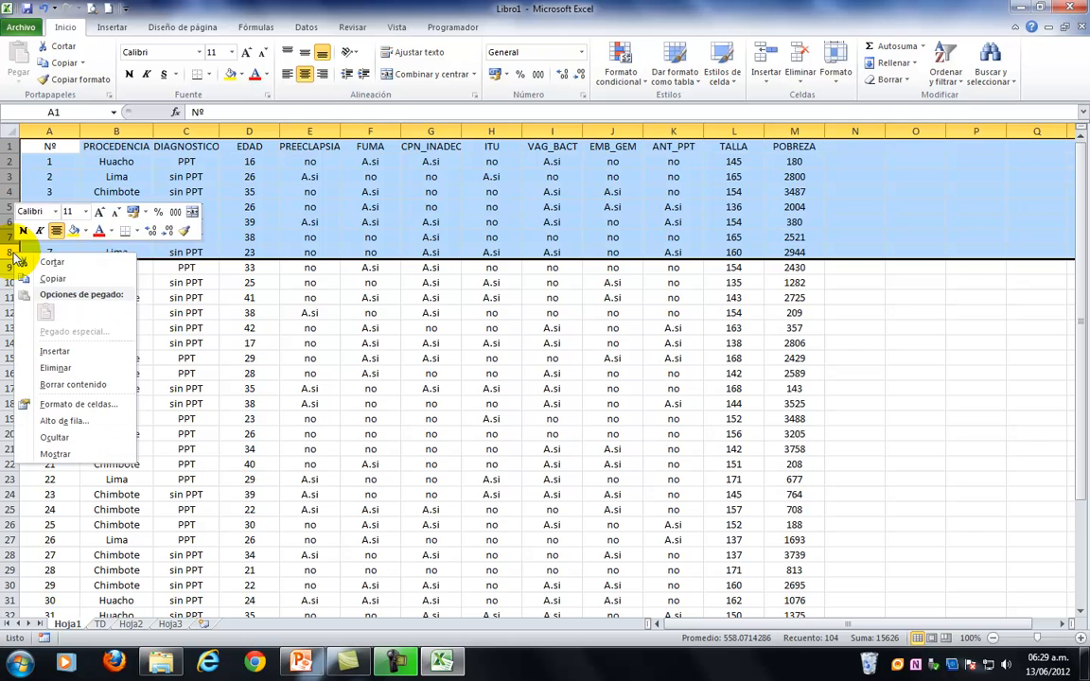
left_click(62, 352)
Link cell A1 to the database header with =A9 and fill the formula across row 1 through column M.
left_click(54, 148)
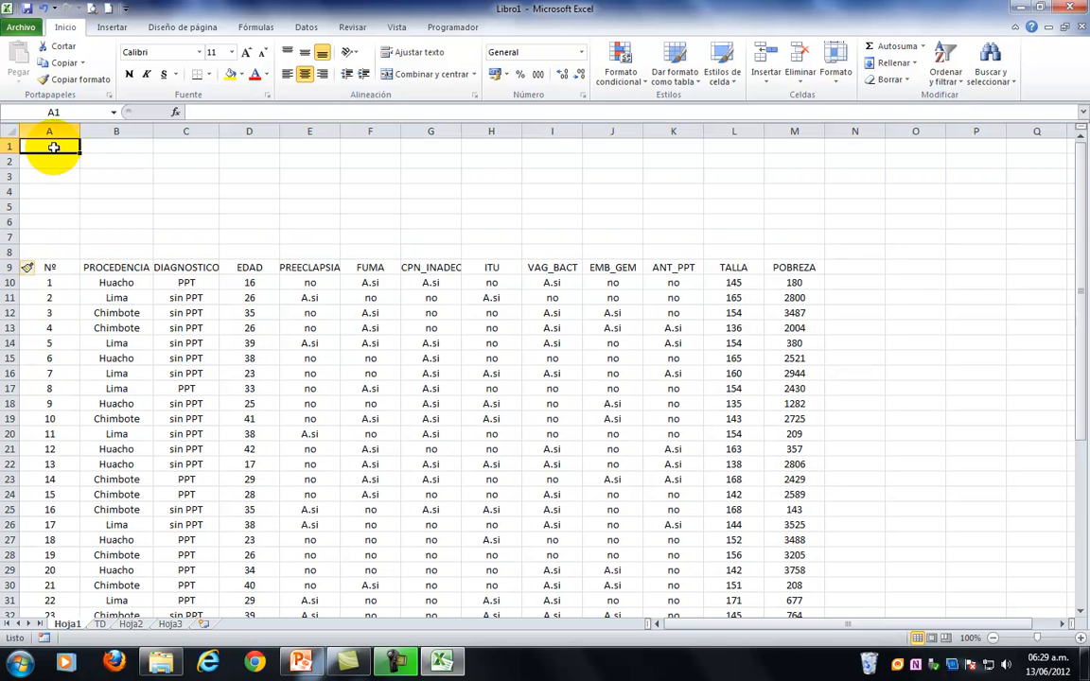
type("=")
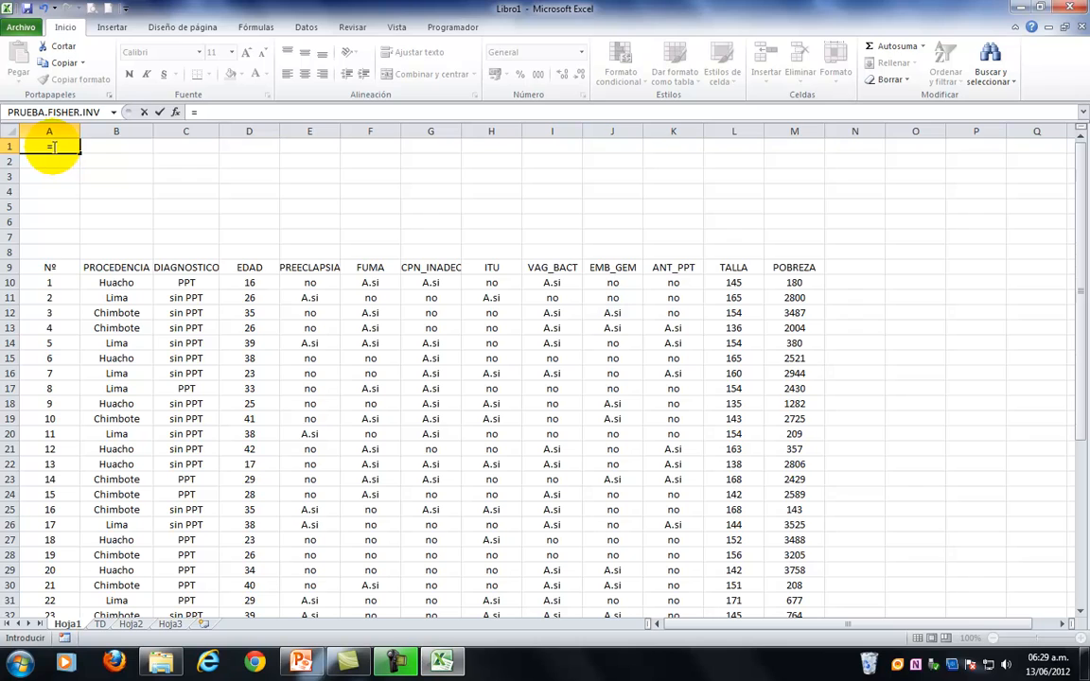
left_click(44, 267)
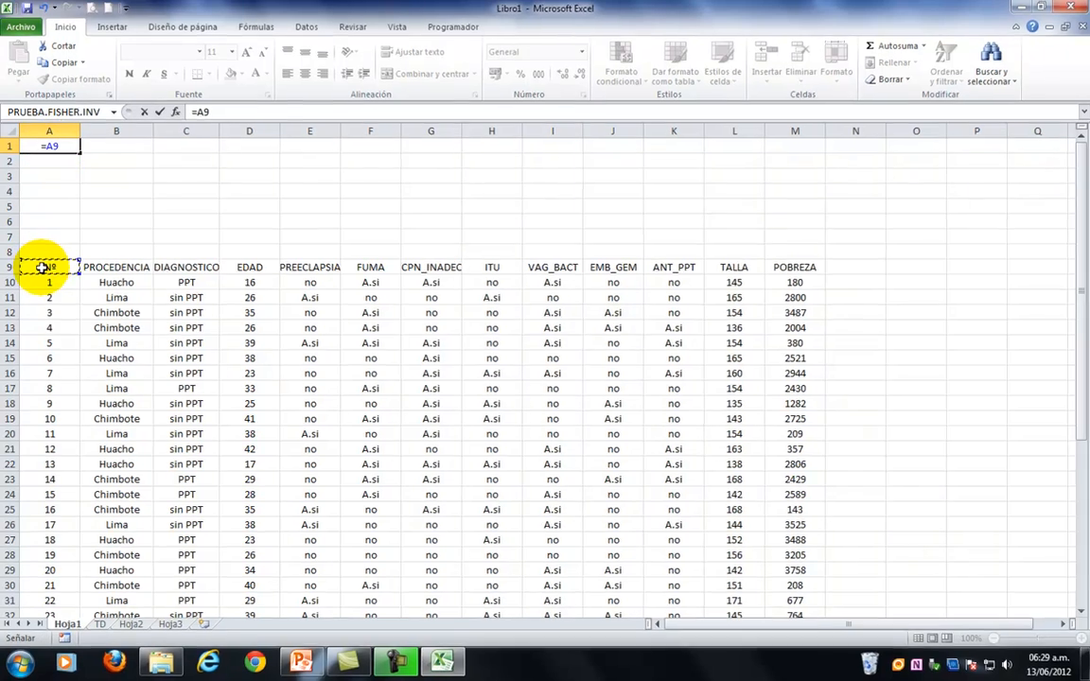
key("Return")
left_click(54, 144)
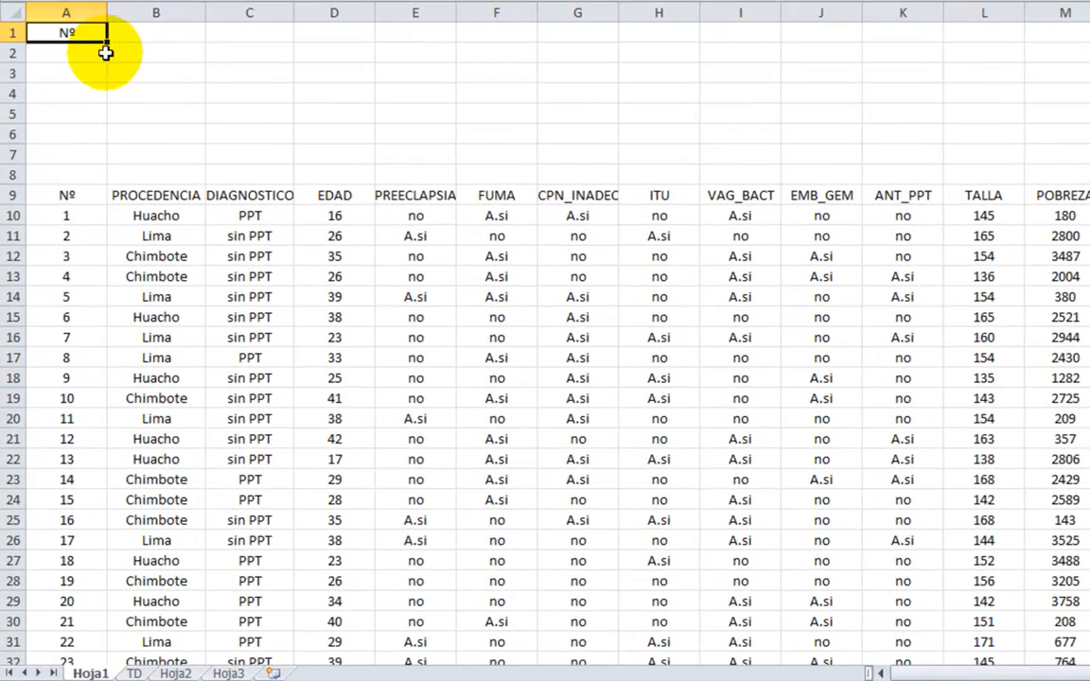
left_click_drag(108, 40, 1060, 38)
Convert the copied header formulas in A1:M1 to plain values by pasting them over themselves as values.
key("ctrl+c")
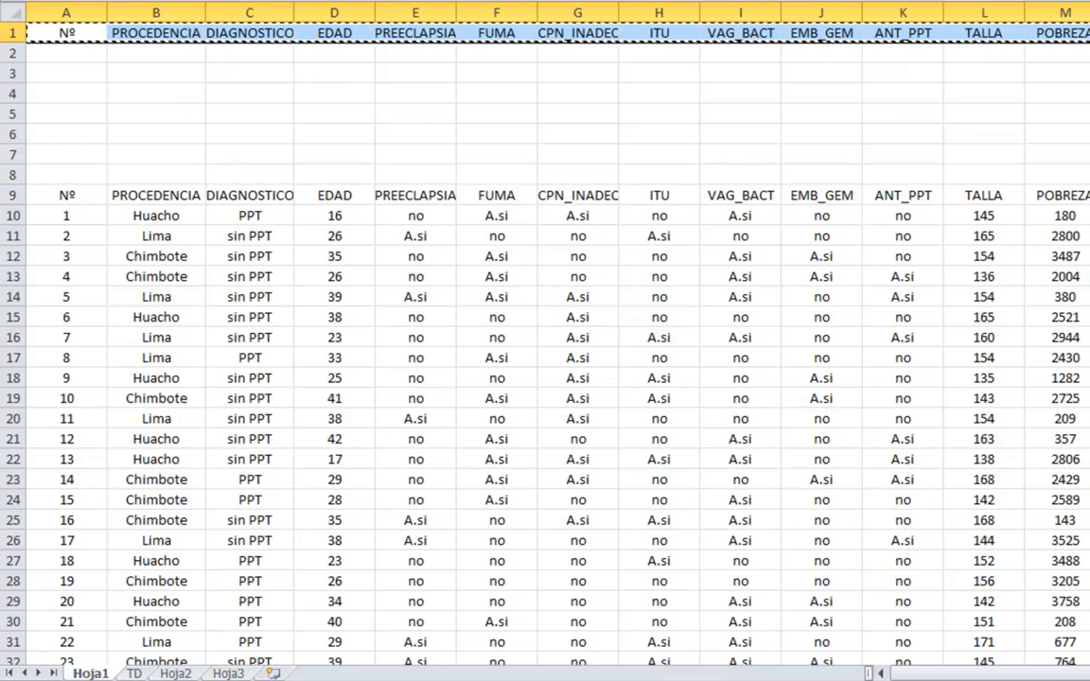
left_click(23, 1)
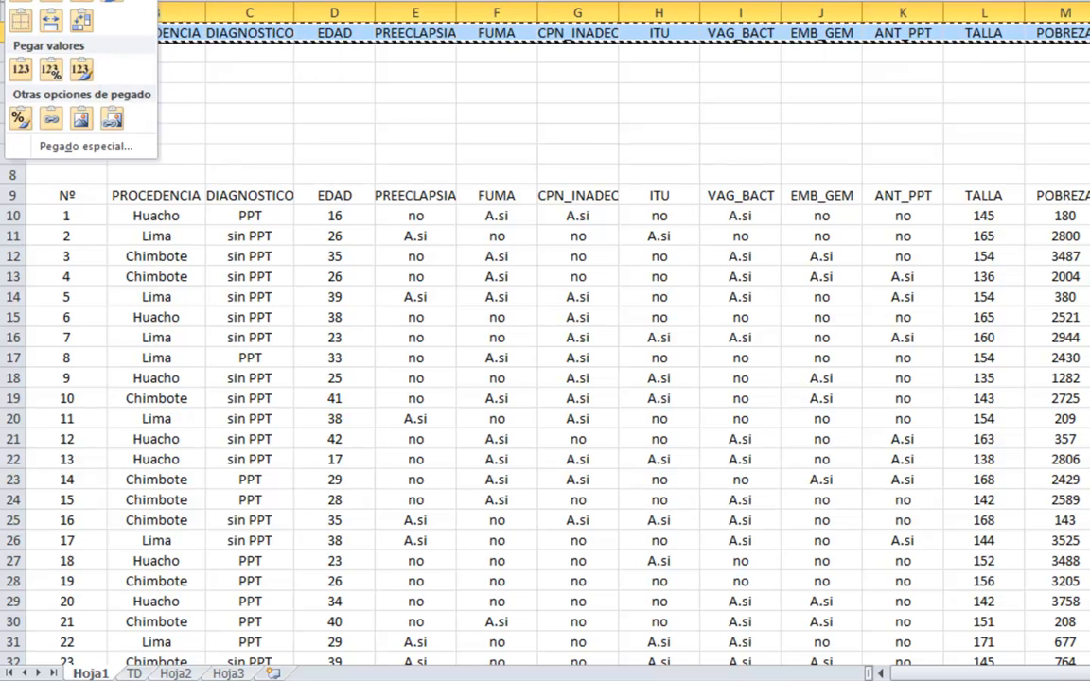
left_click(22, 71)
left_click(266, 74)
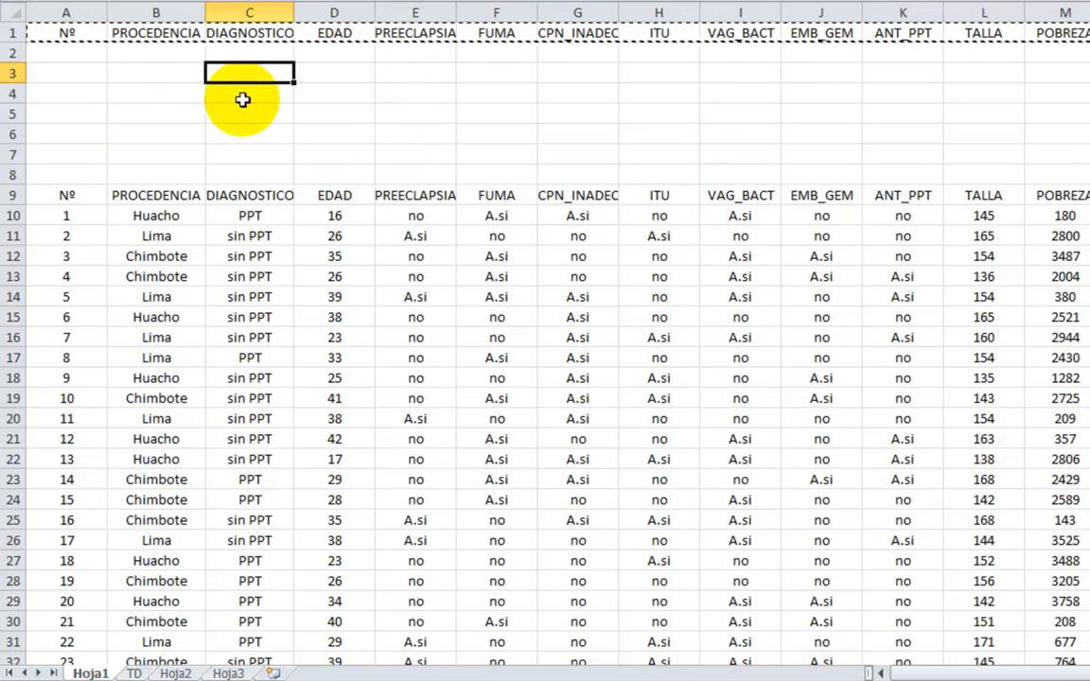
Enter the label "CONTAR =" in cell A4.
left_click(76, 89)
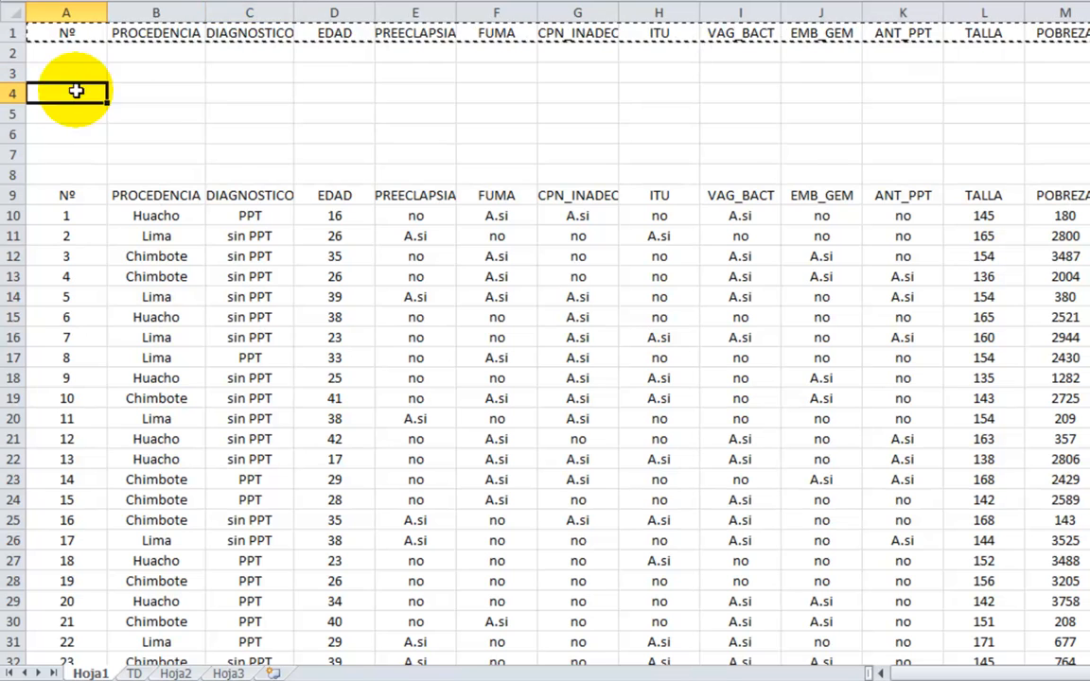
type("CONTAR")
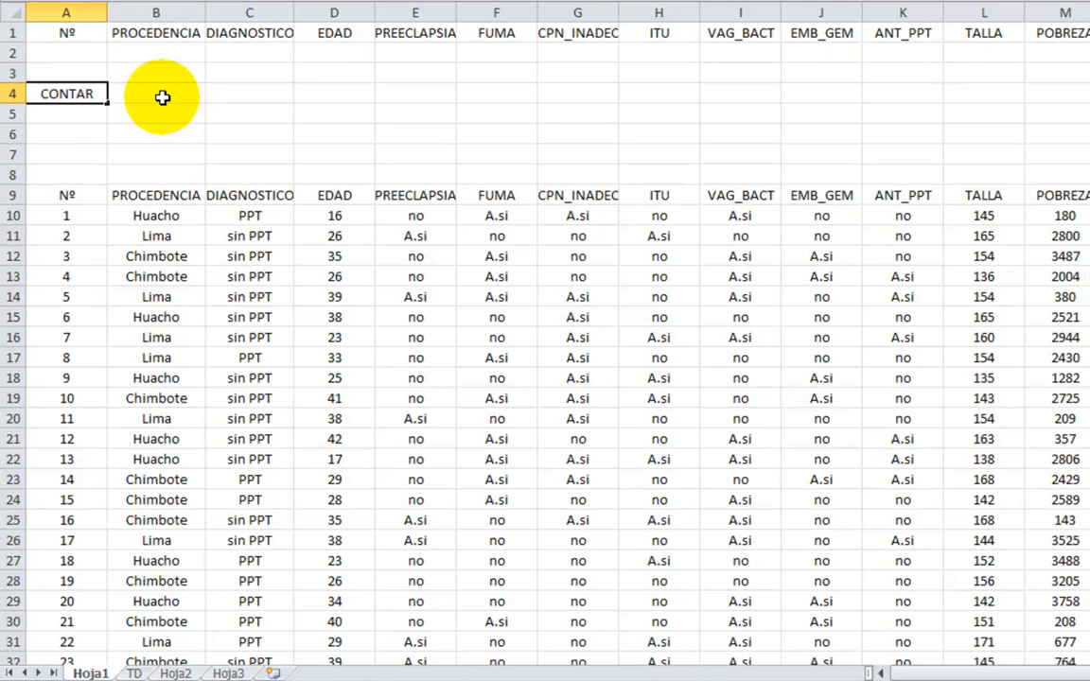
type(" =")
left_click(162, 97)
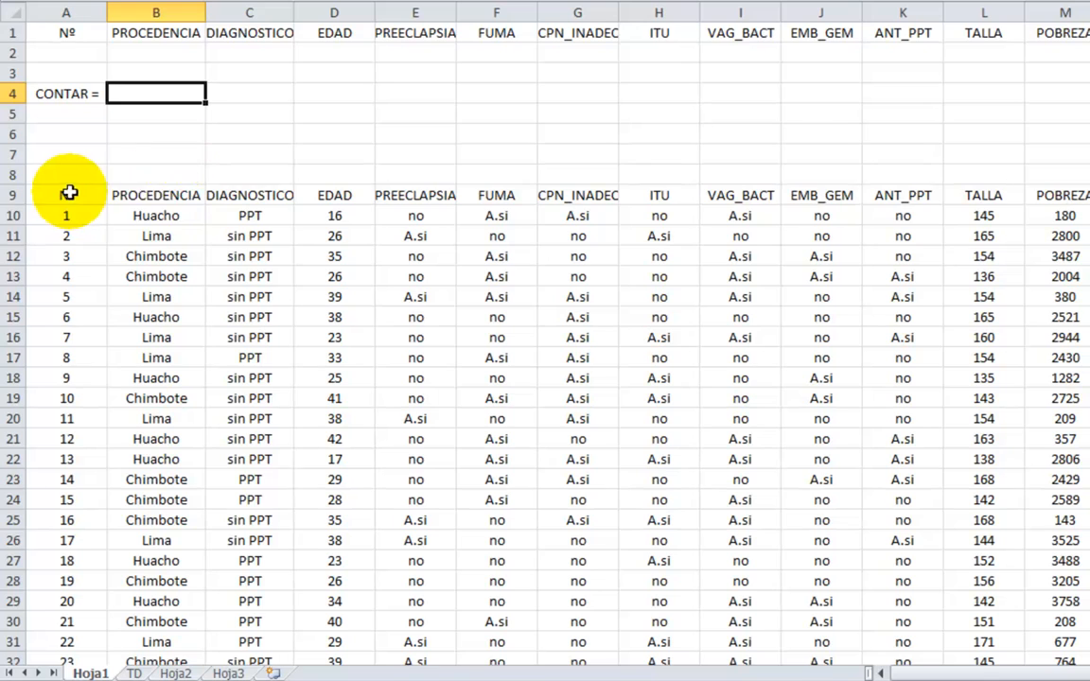
Name the whole database range A9:M48, headers included, as BT.
left_click_drag(68, 195, 156, 195)
left_click_drag(339, 196, 1023, 608)
left_click(86, 4)
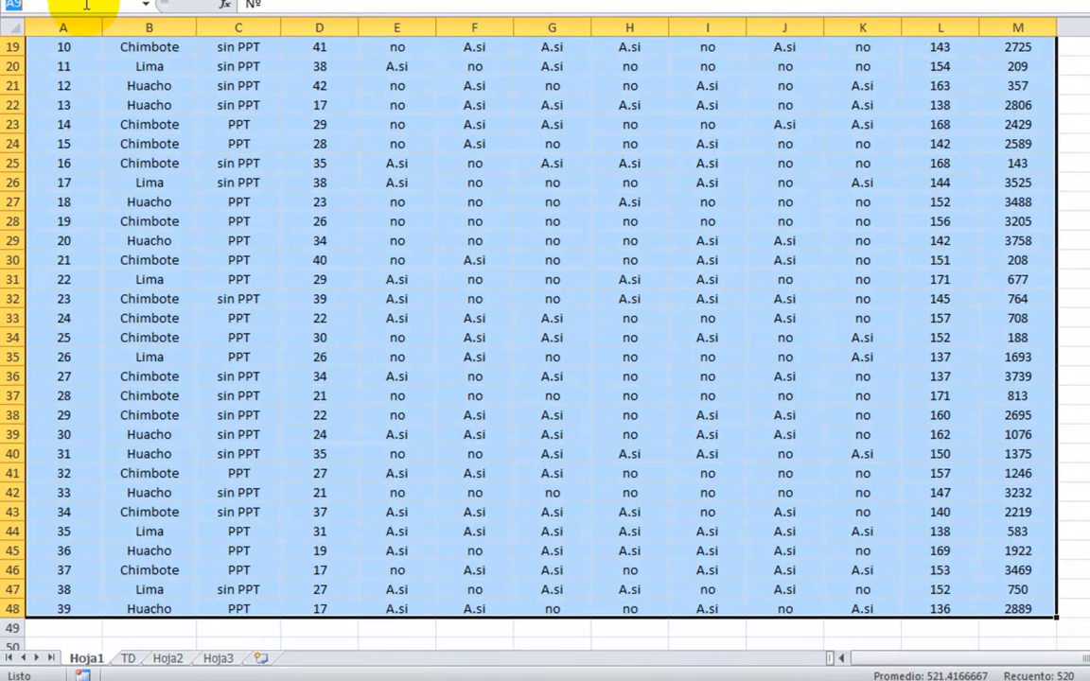
type("B1")
key("Return")
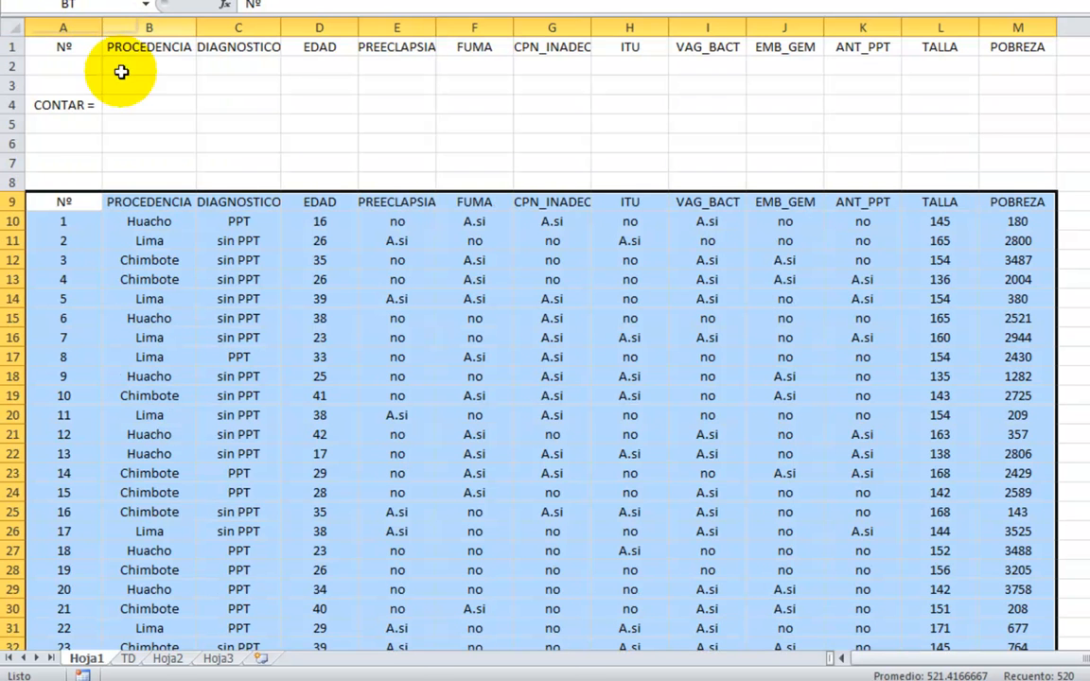
left_click(151, 102)
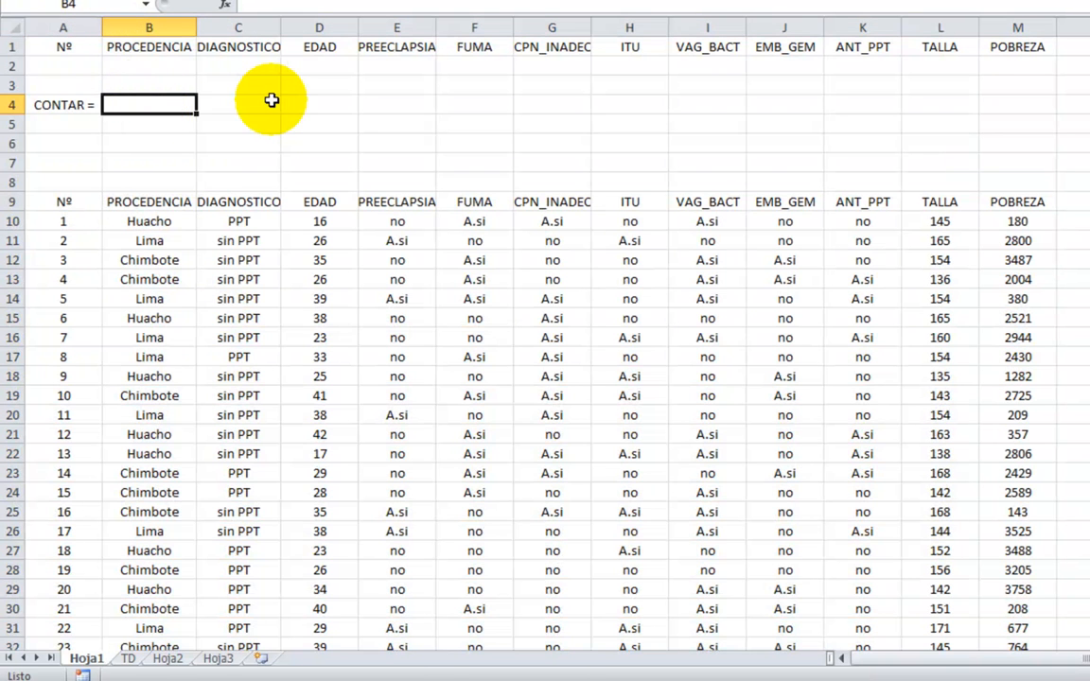
type("=BD")
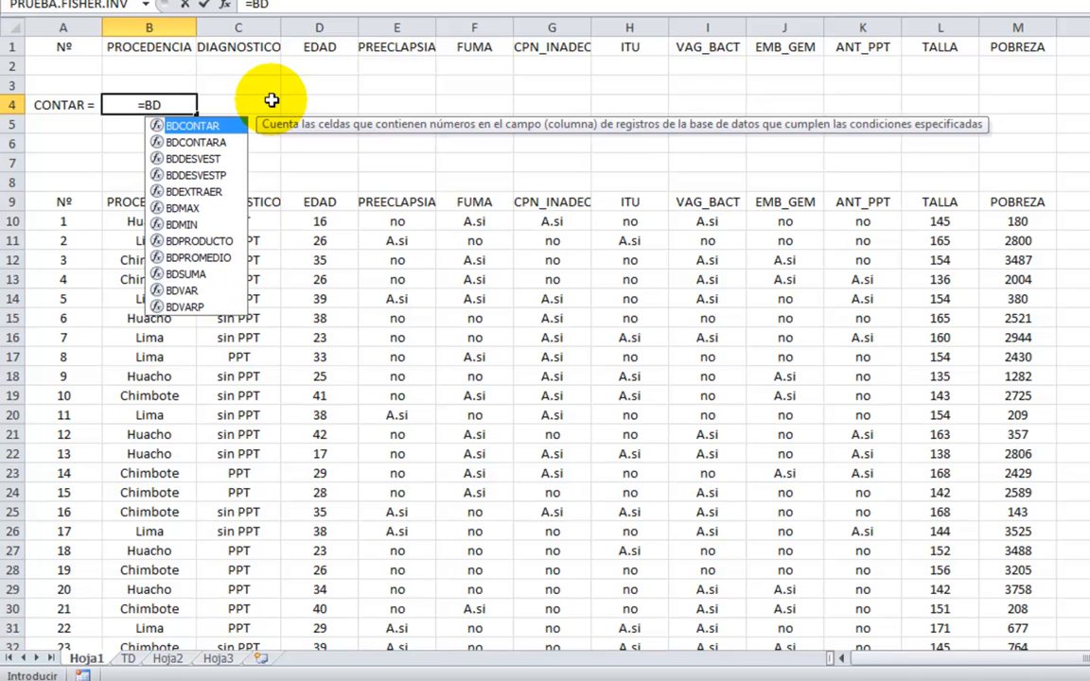
key("Return")
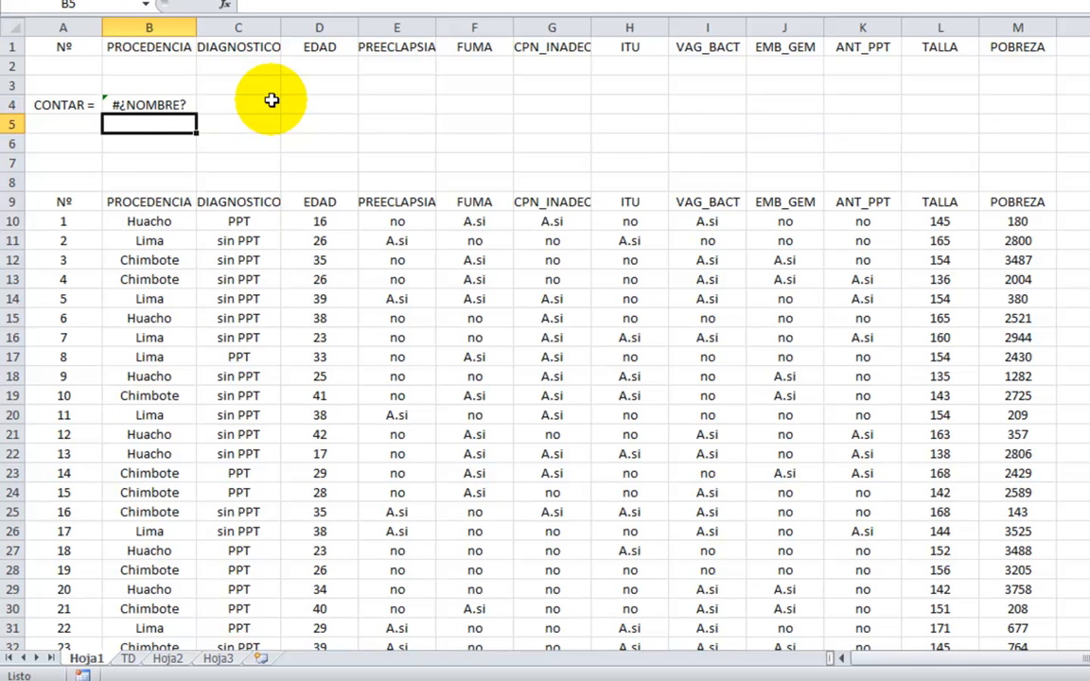
key("Up")
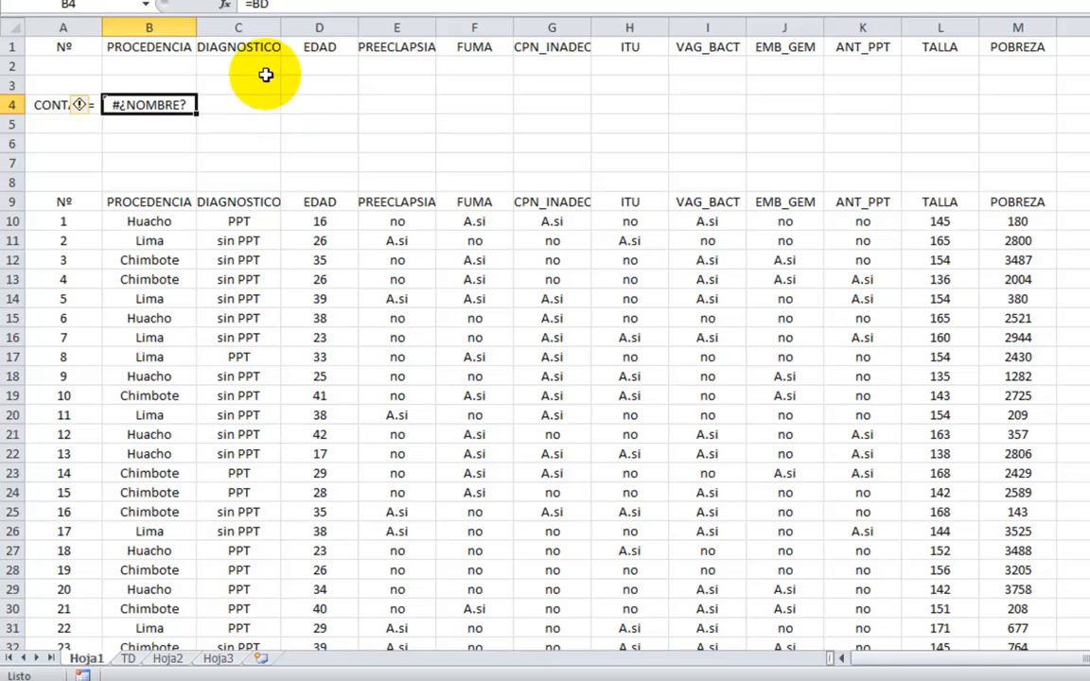
key("Delete")
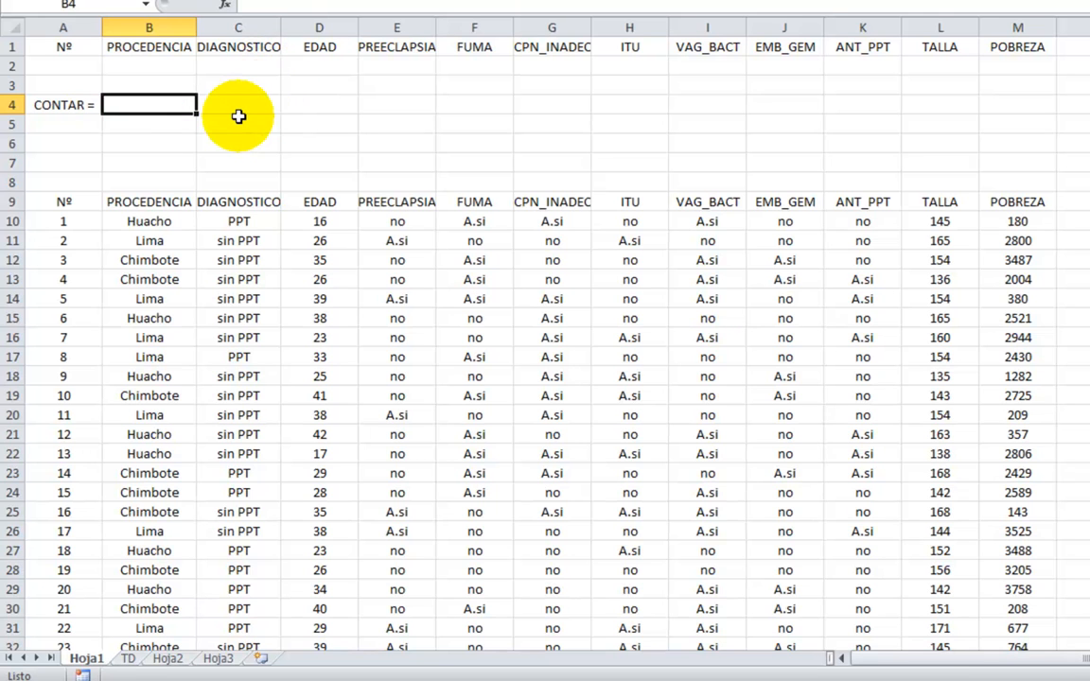
Go to the named range BT to check which cells it covers, including the header row.
left_click(146, 5)
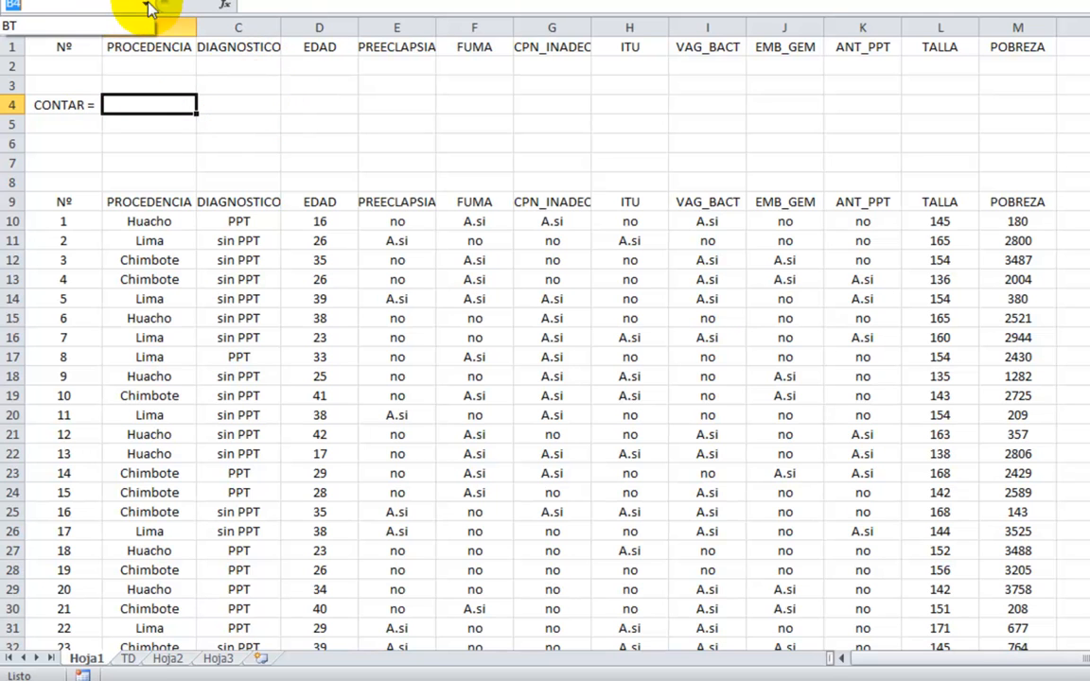
left_click(157, 100)
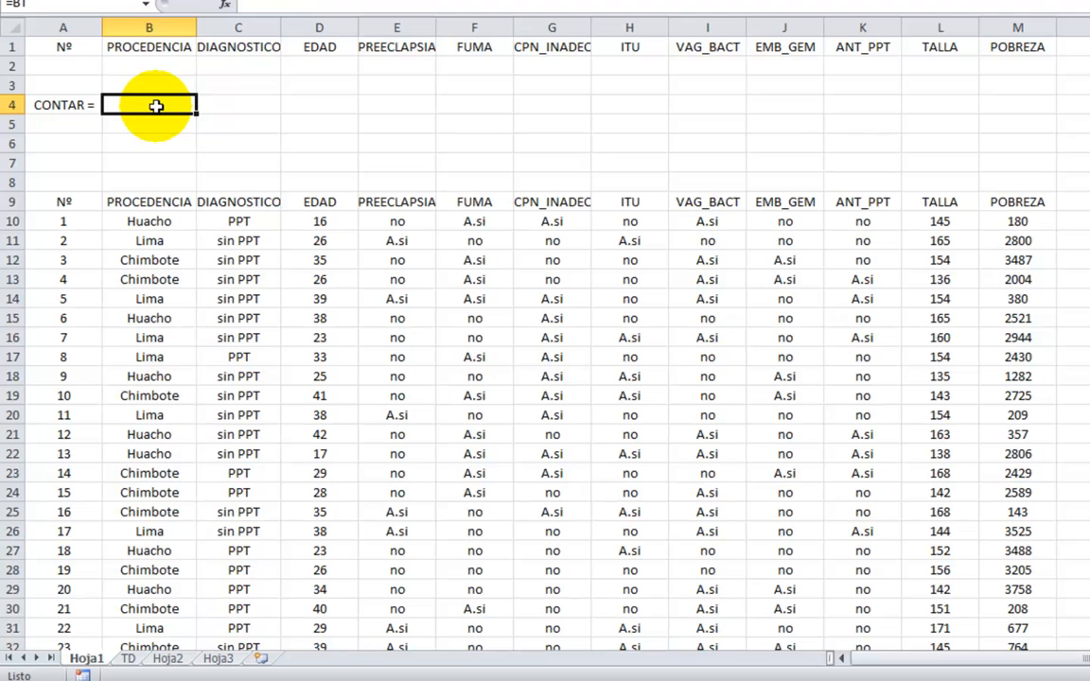
key("Return")
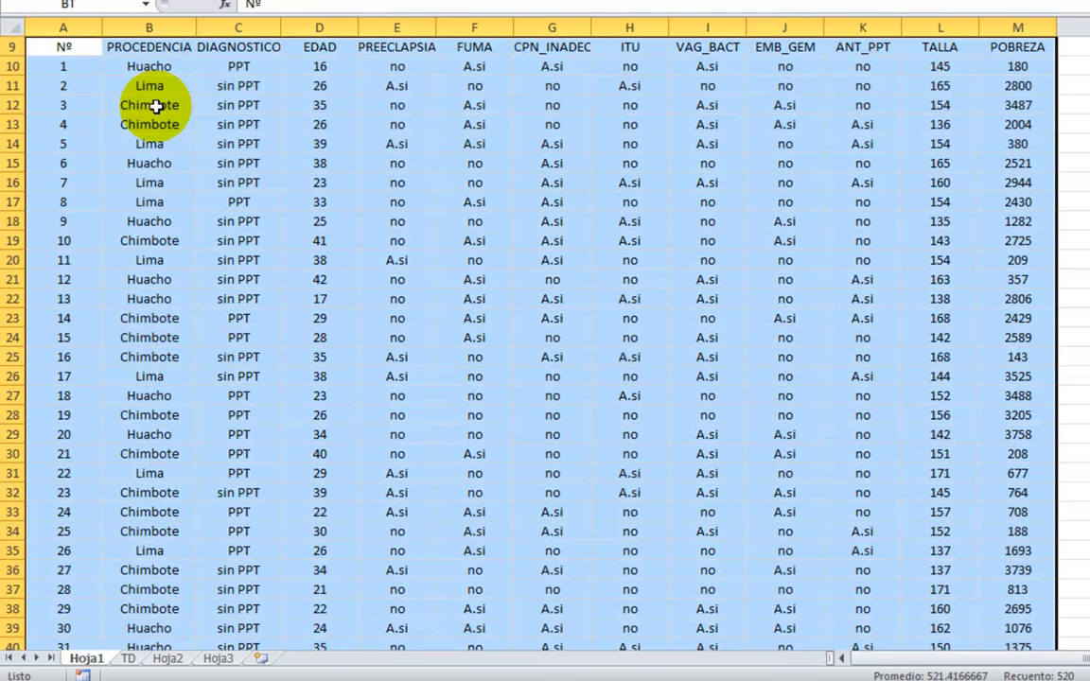
scroll(157, 106, "up", 3)
Enter =BDCONTAR(BT,A9,A1:M2) in cell B4 to count the database records that meet the criteria.
left_click(157, 106)
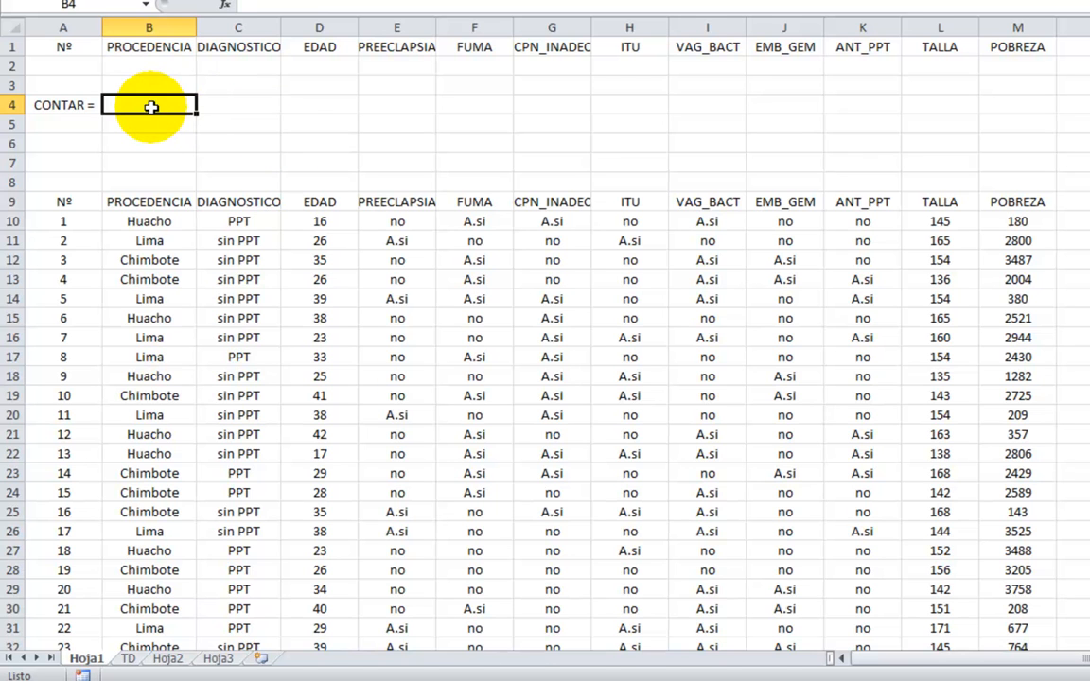
type("=")
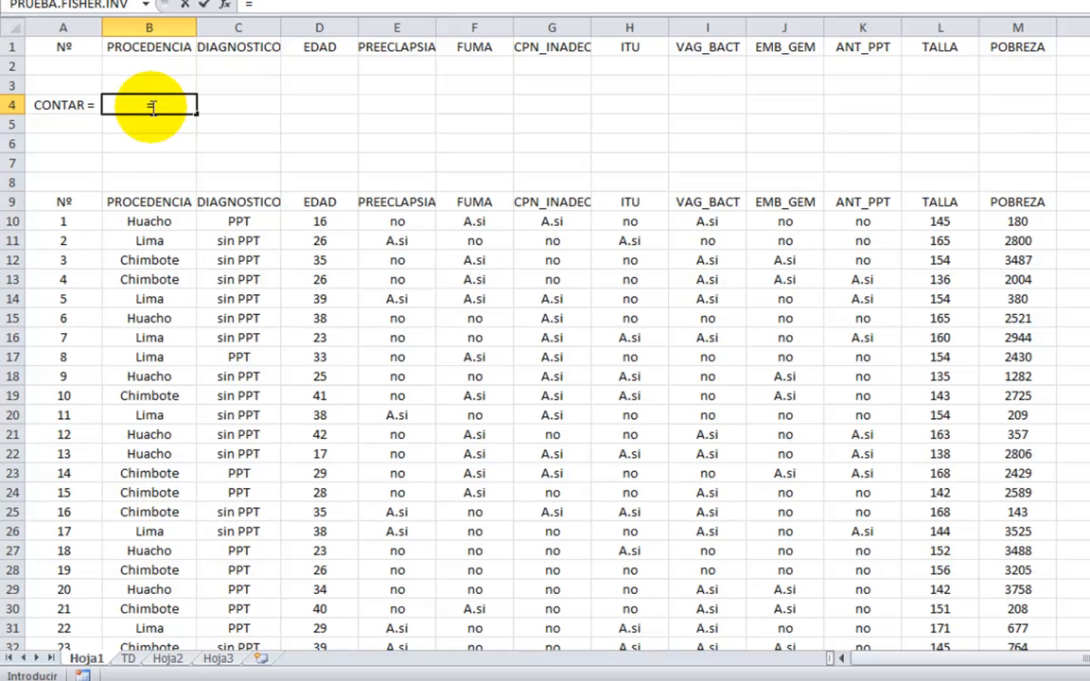
type("BD")
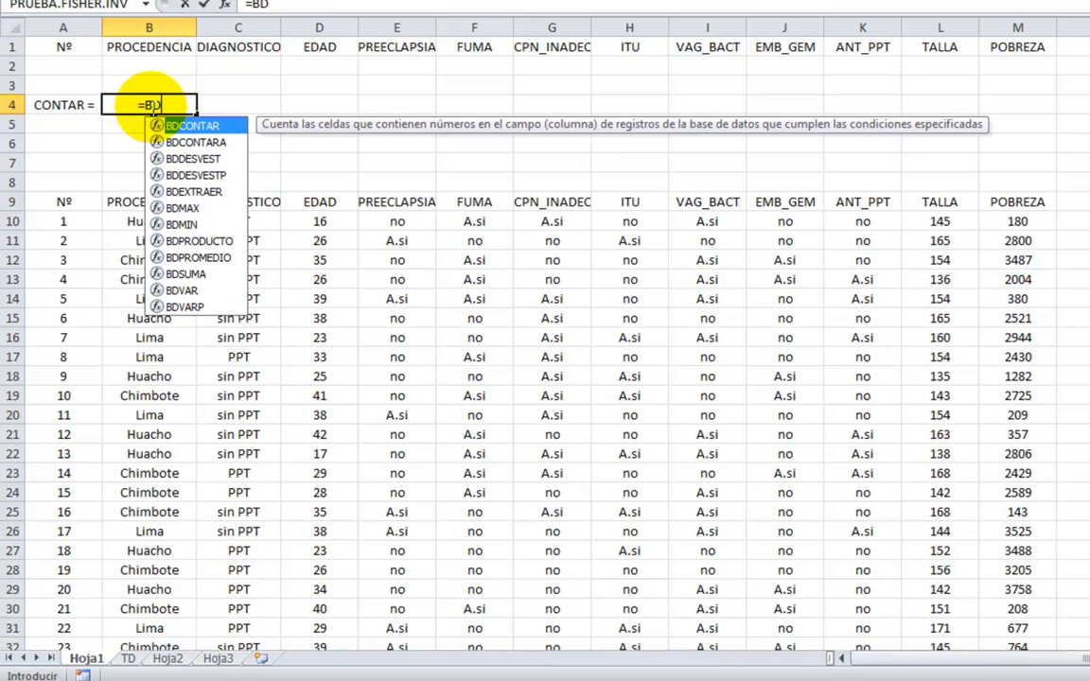
double_click(194, 125)
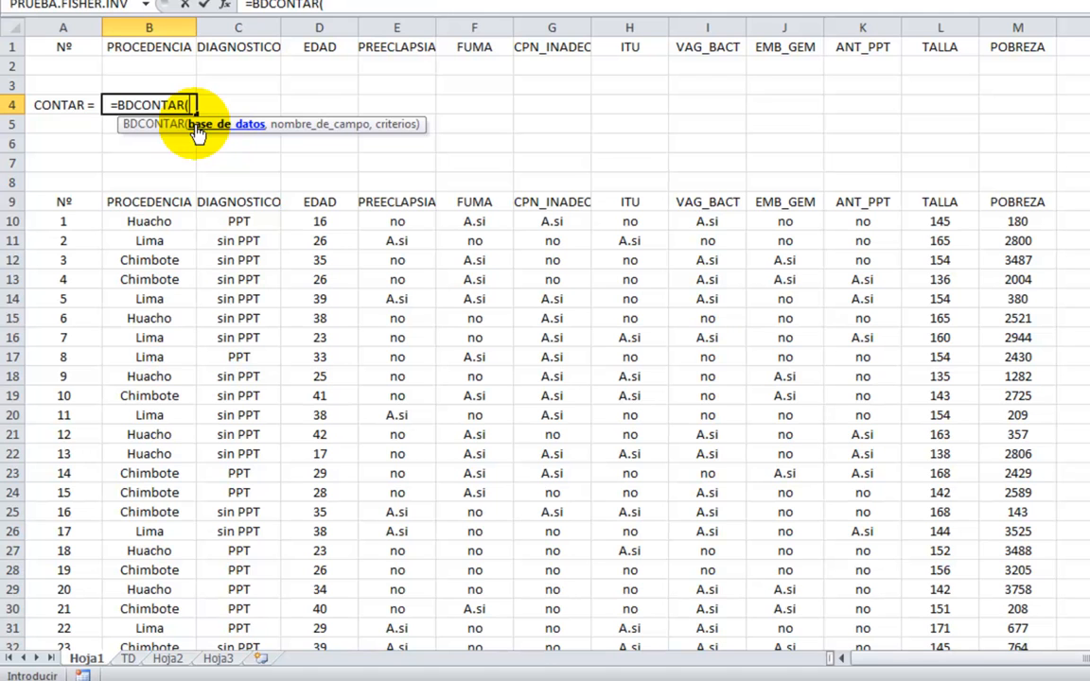
type("BT")
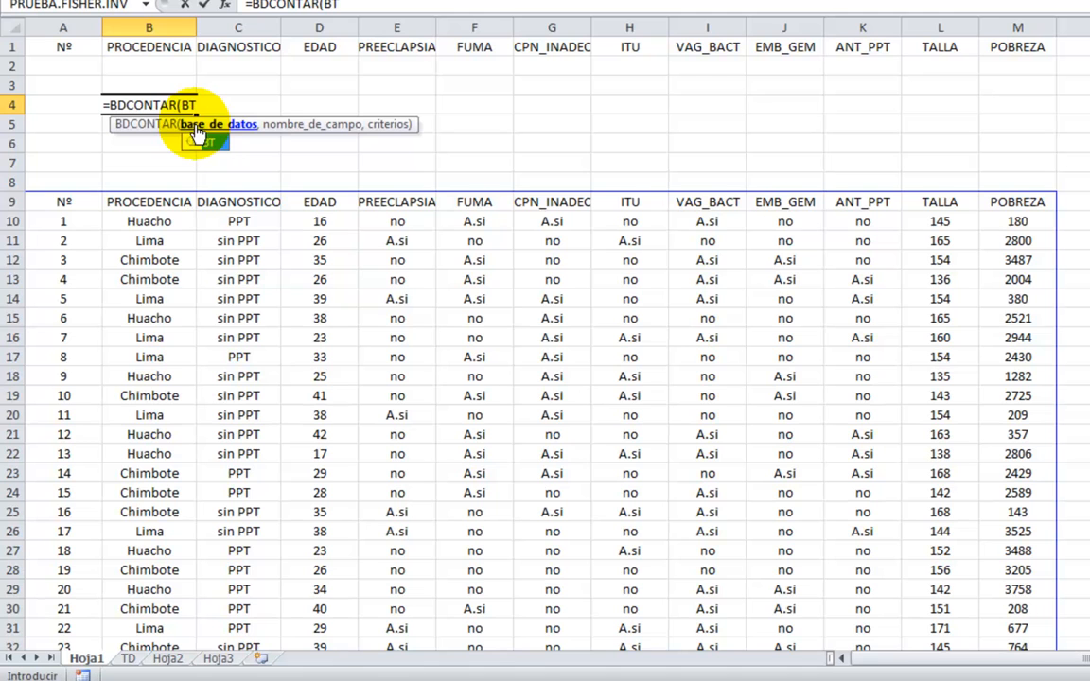
type(",")
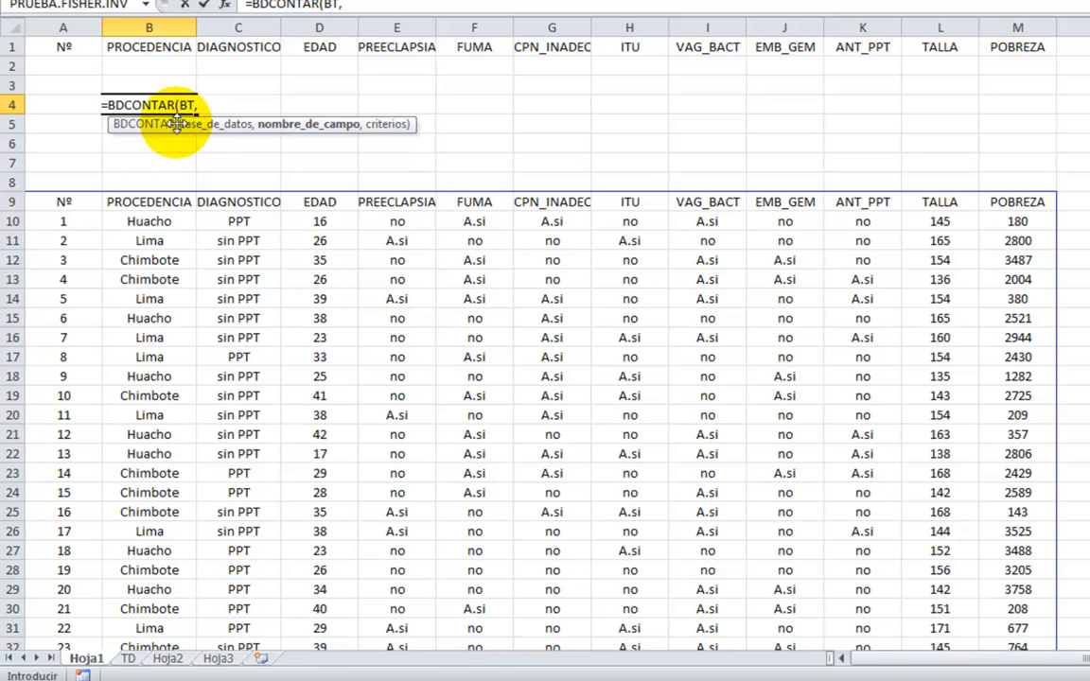
left_click(48, 203)
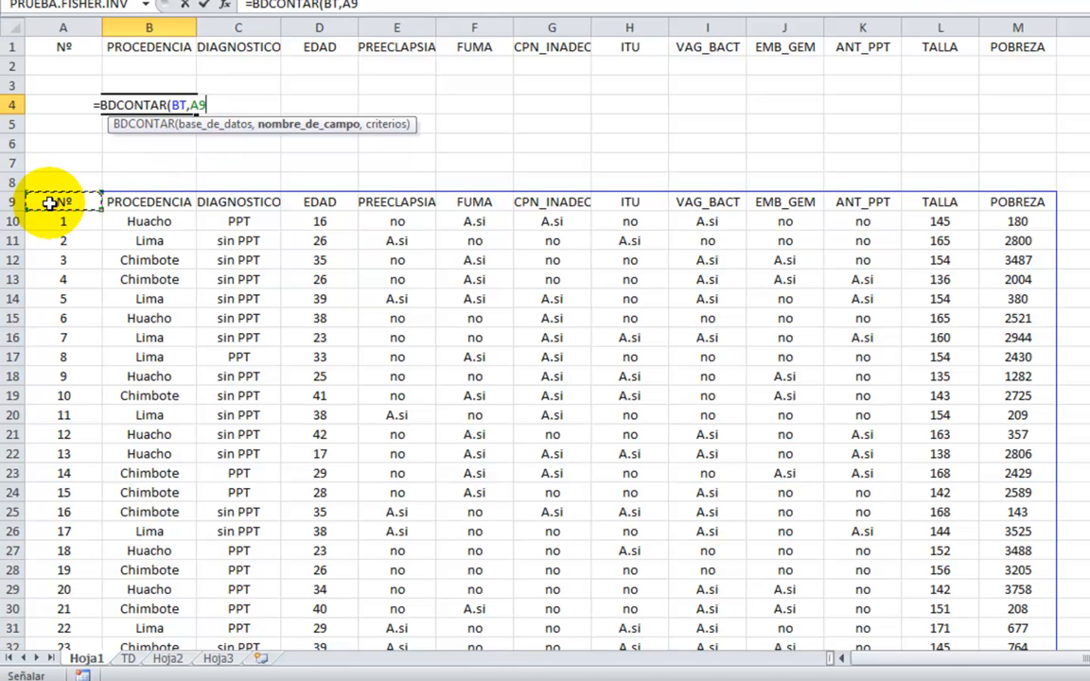
type(",")
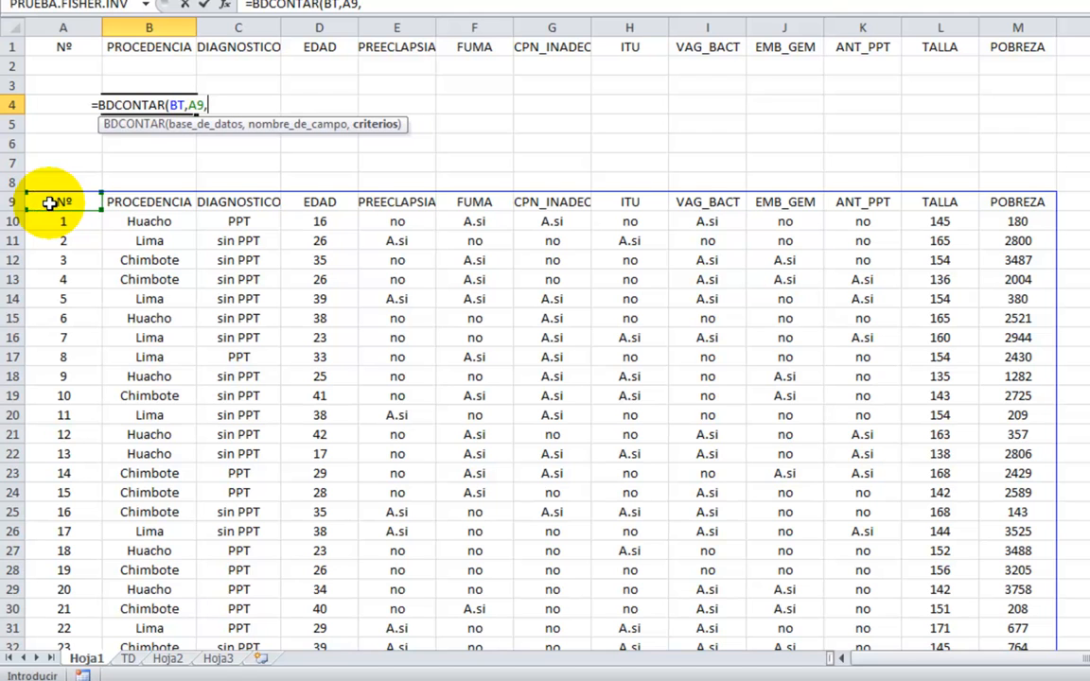
left_click_drag(64, 43, 1012, 68)
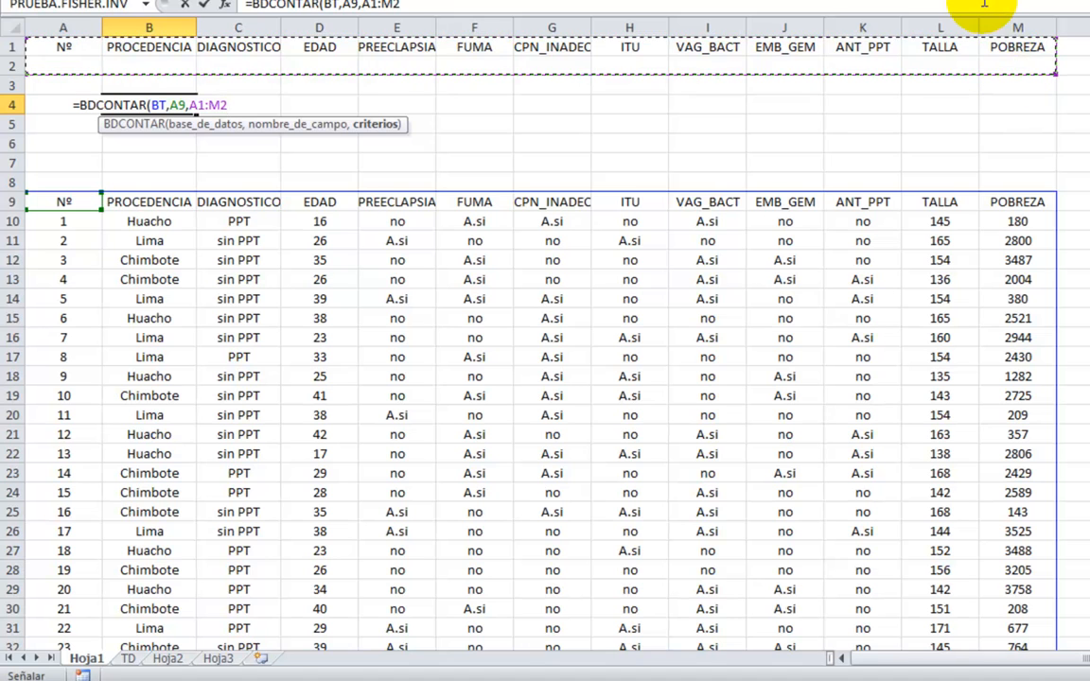
type(")")
key("Return")
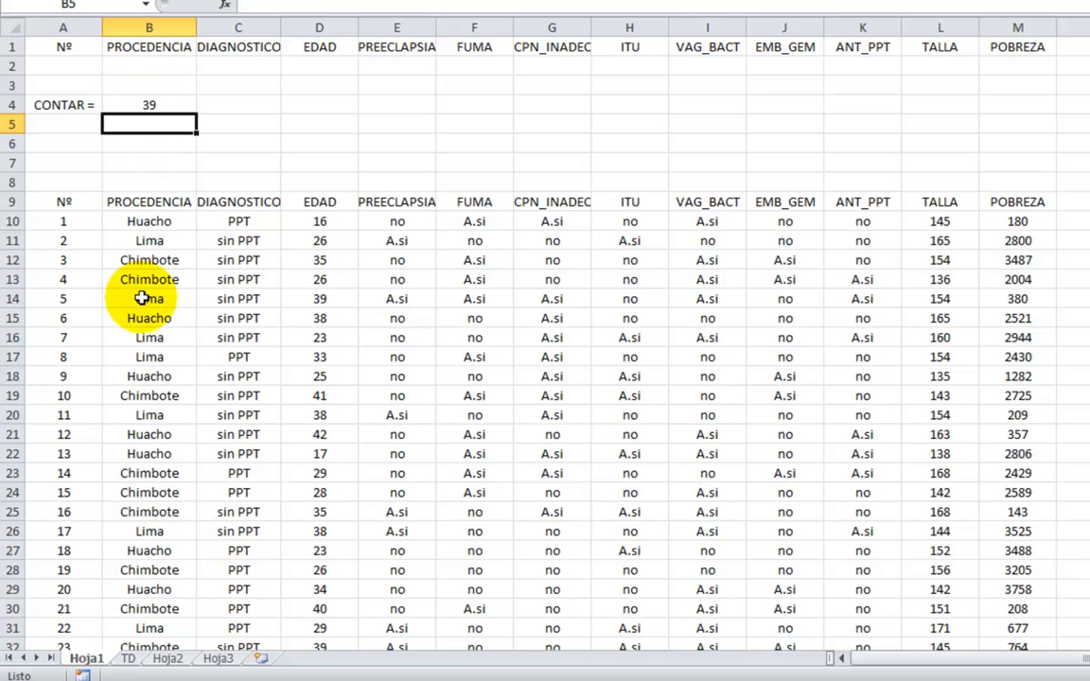
Enter the criterion Chimbote under PROCEDENCIA in cell B2.
left_click(151, 67)
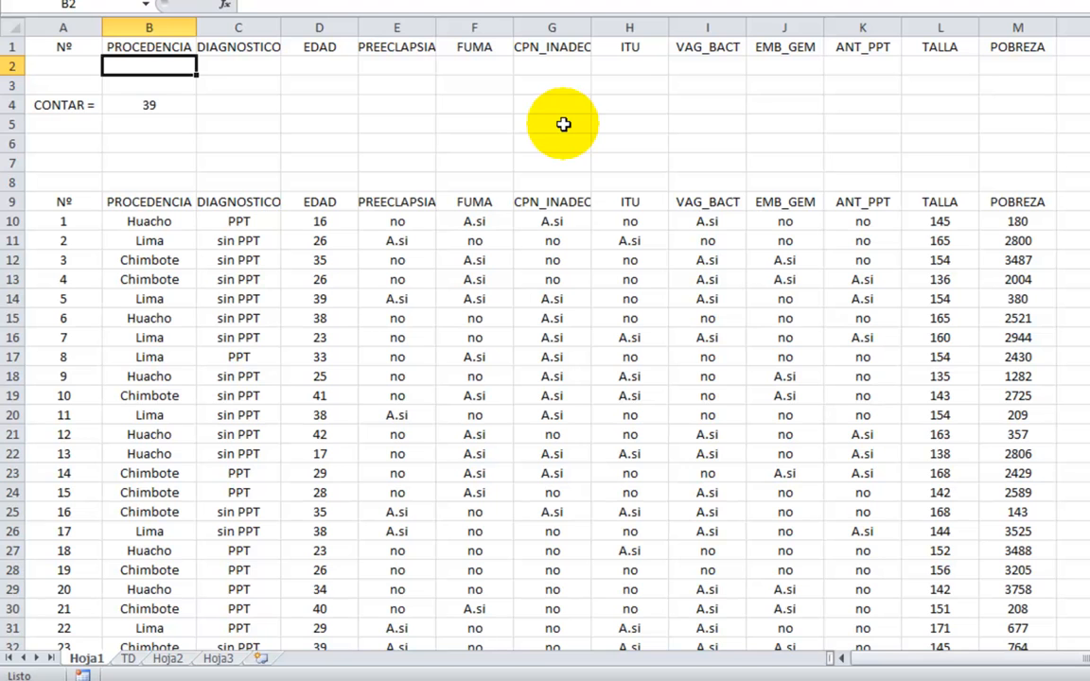
type("c")
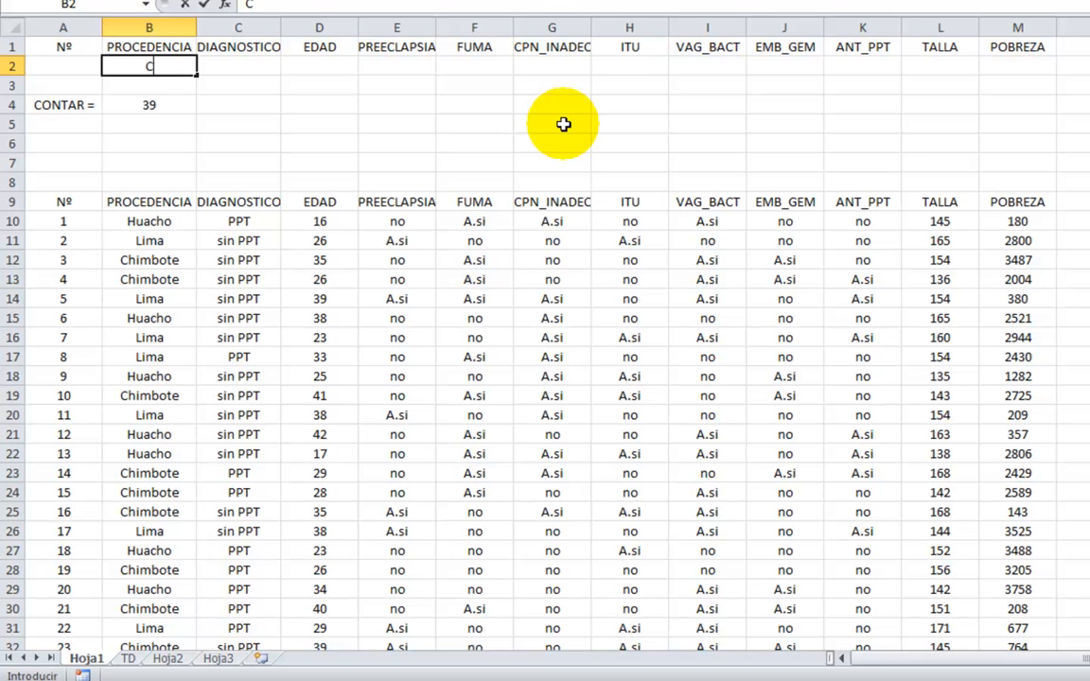
type("himbote")
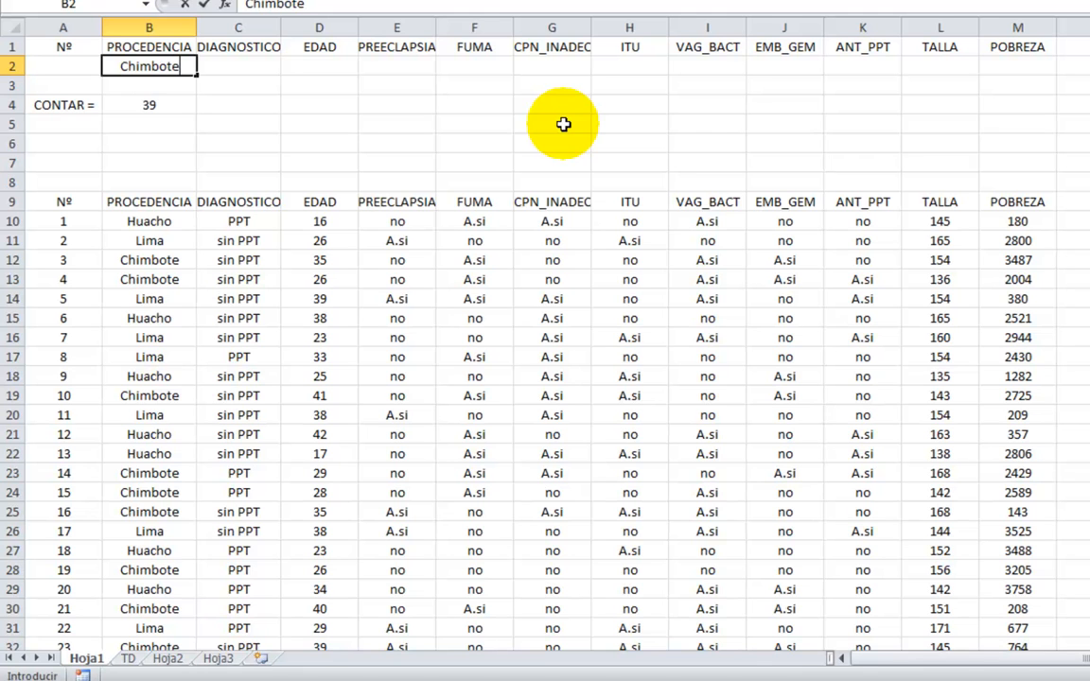
key("Return")
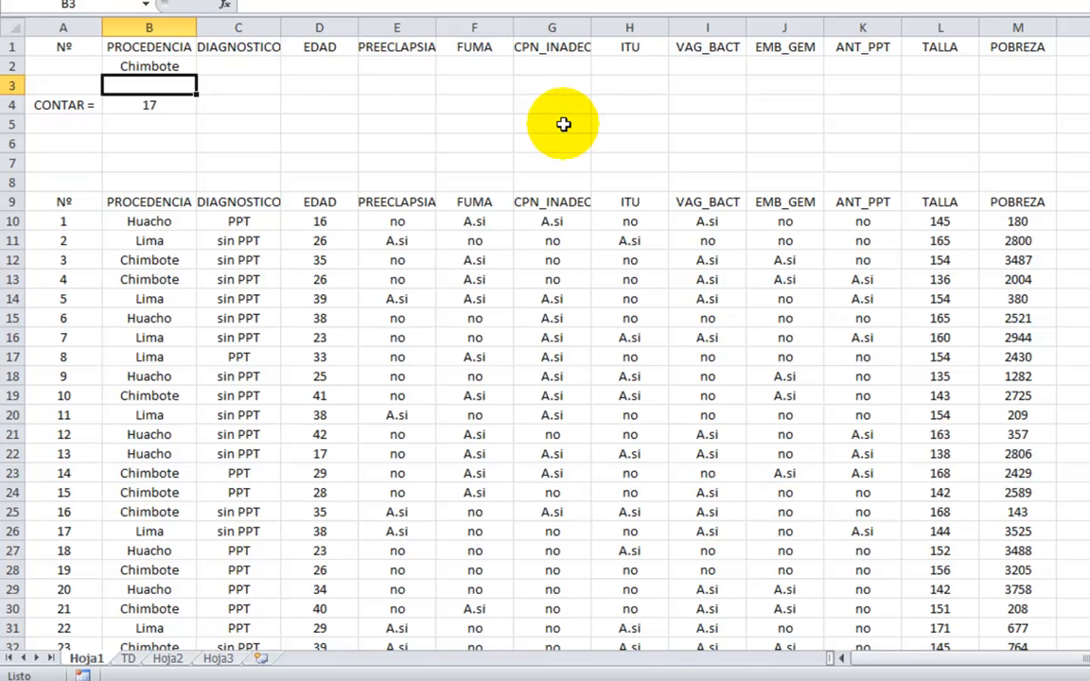
Add the criteria PPT under DIAGNOSTICO in C2 and <20 under EDAD in D2.
left_click(252, 66)
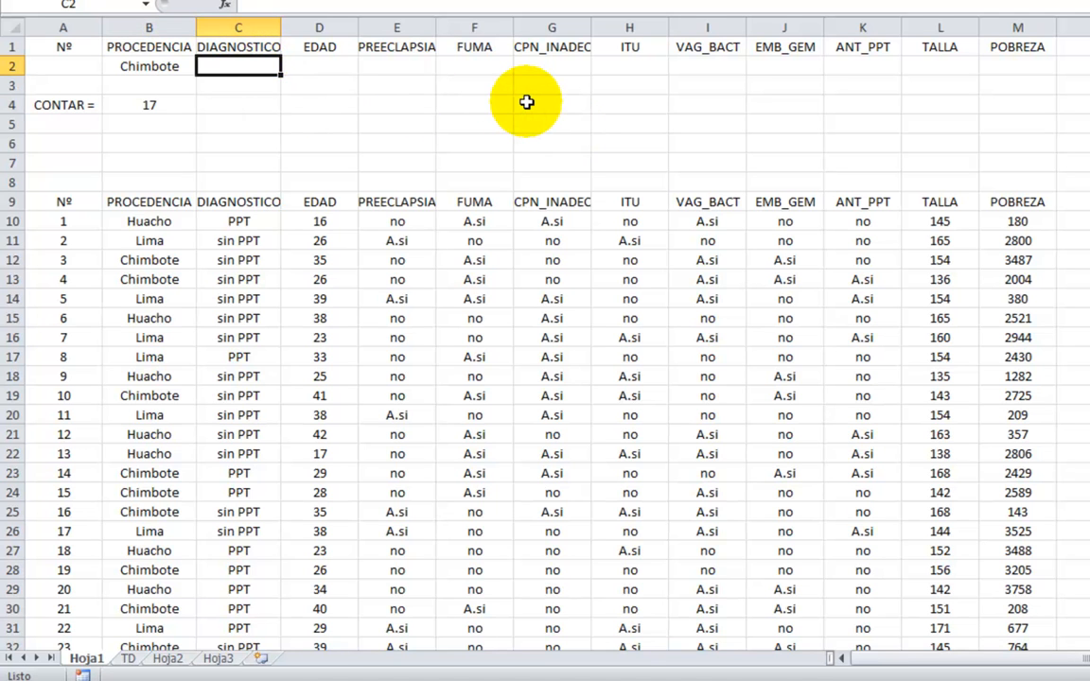
type("PPT")
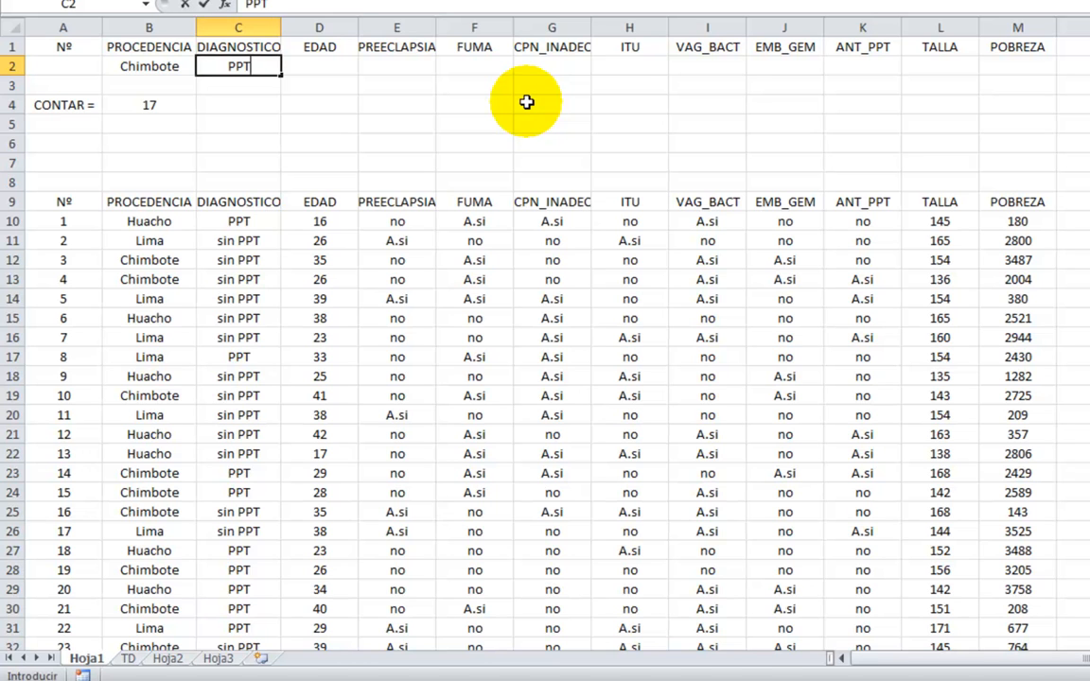
key("Tab")
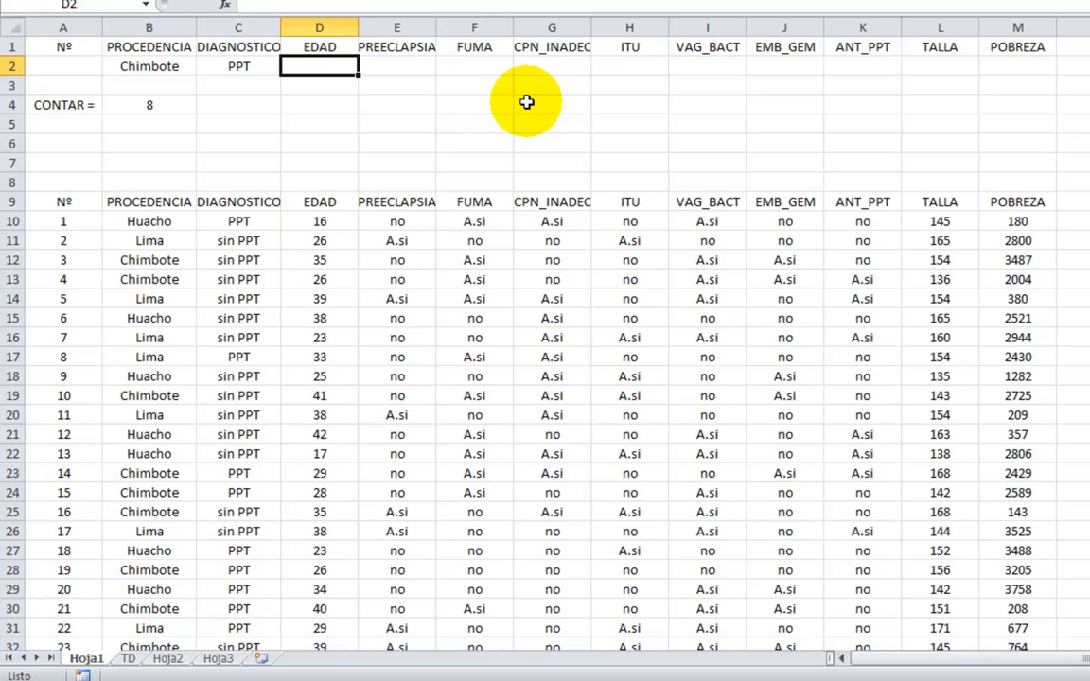
type("<")
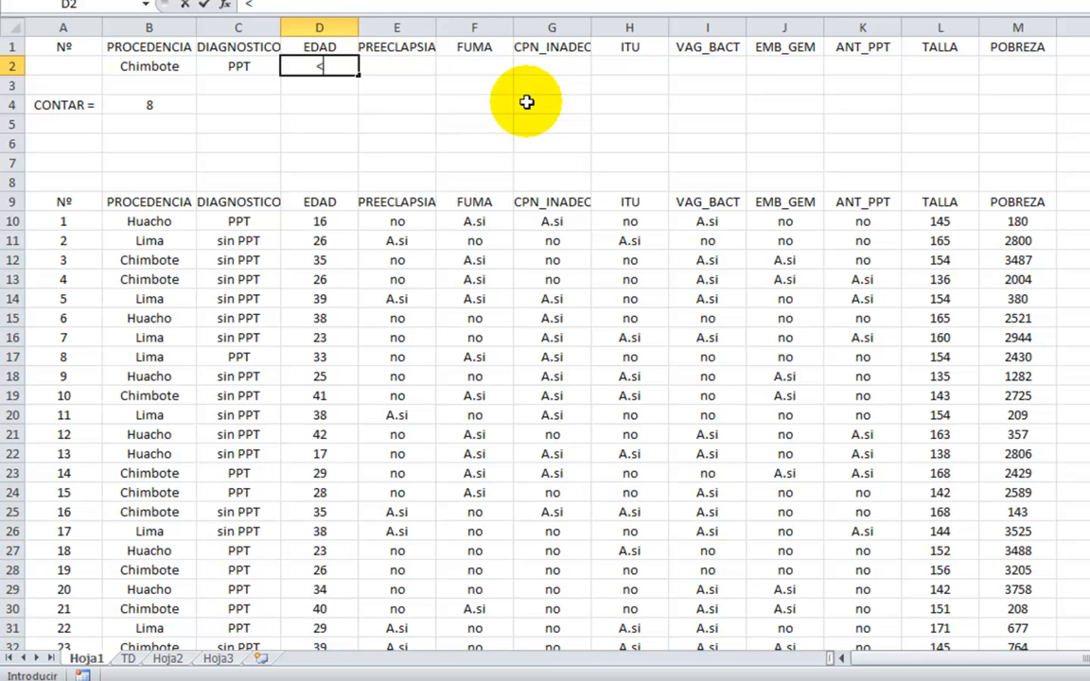
type("20")
key("Tab")
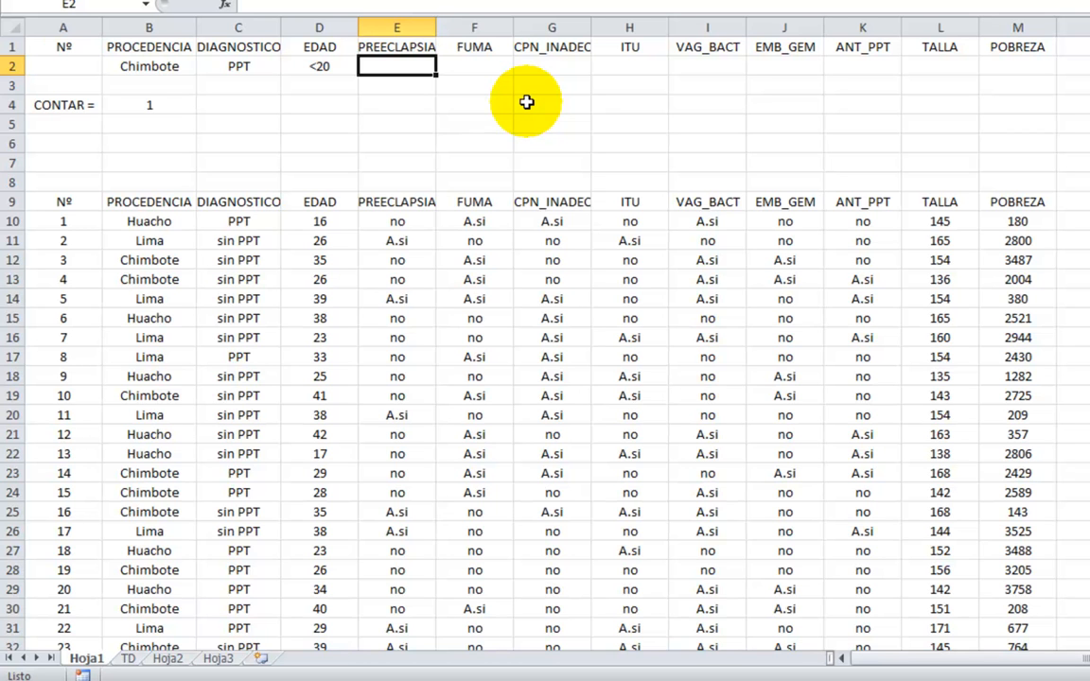
Add the criteria A.si under FUMA in F2 and no under ITU in H2.
key("Tab")
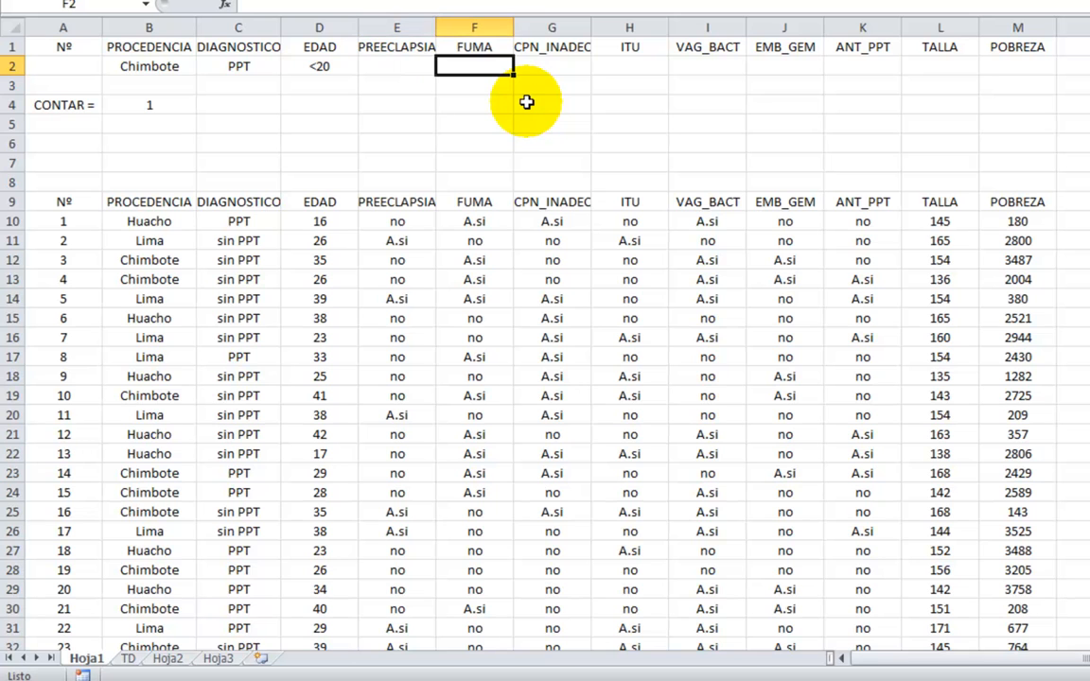
type("A.si")
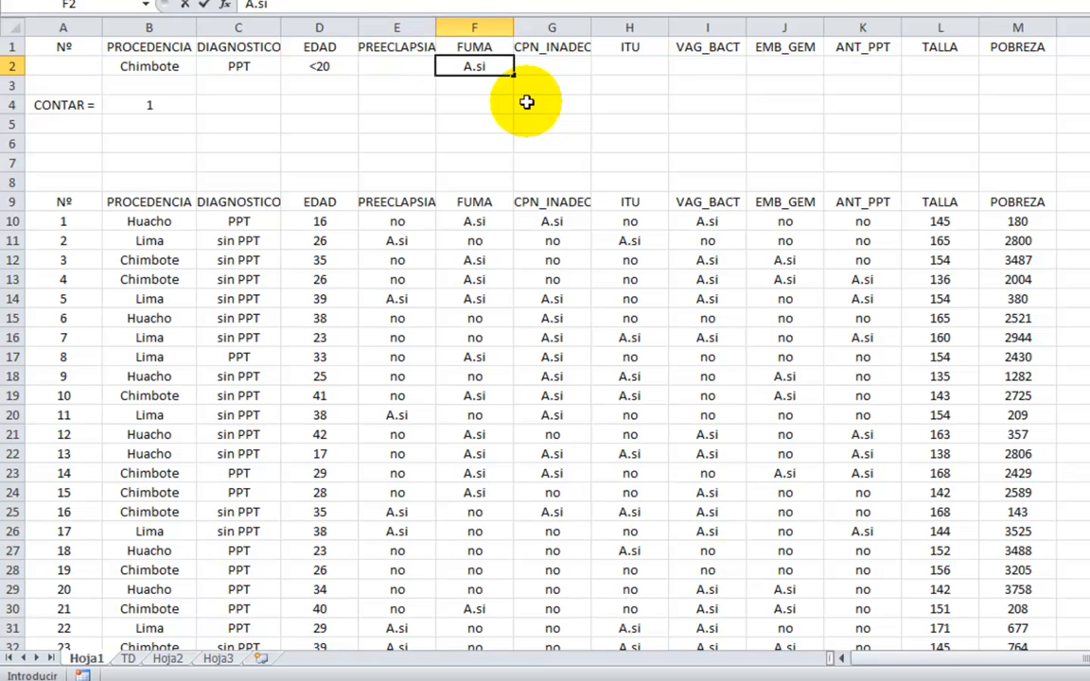
key("Return")
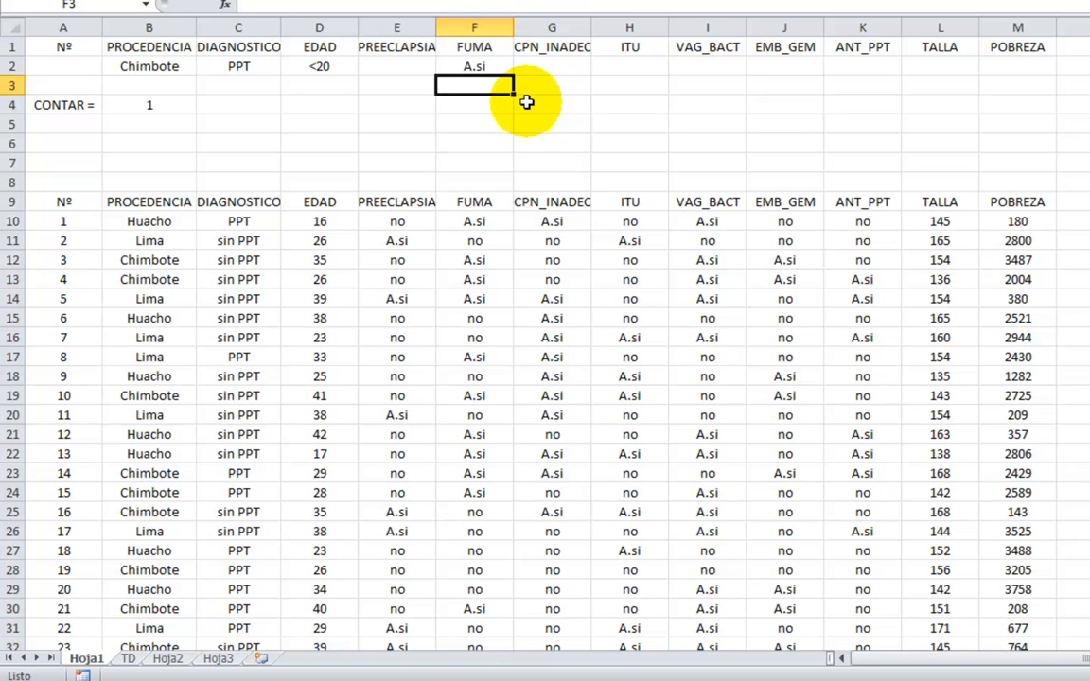
key("Right")
key("Right")
key("Up")
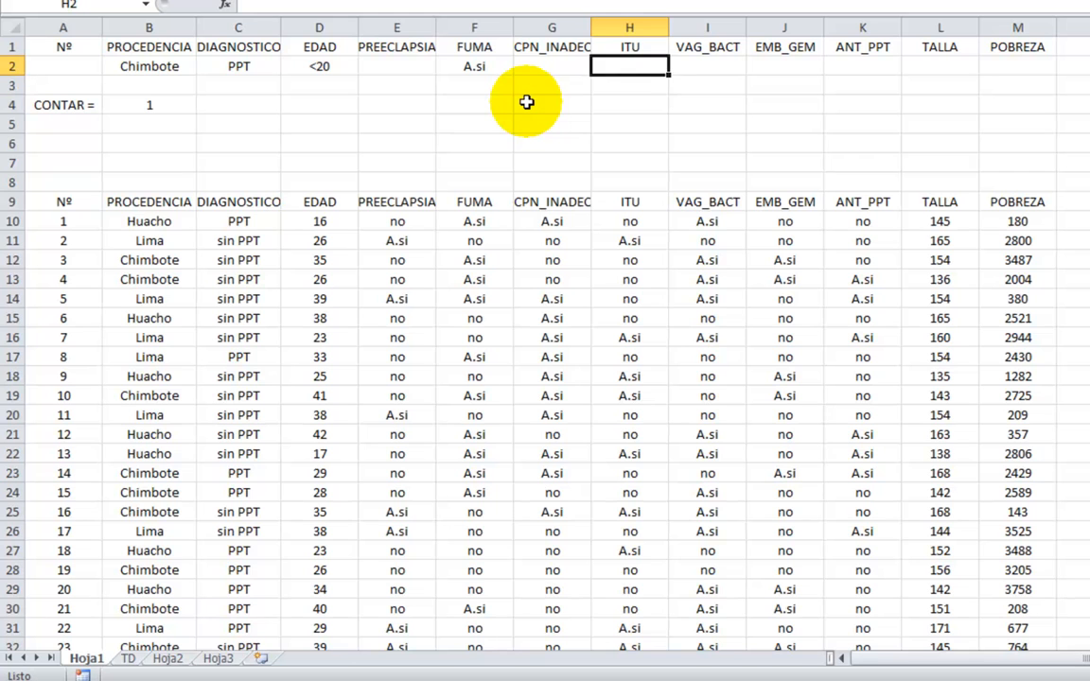
type("no")
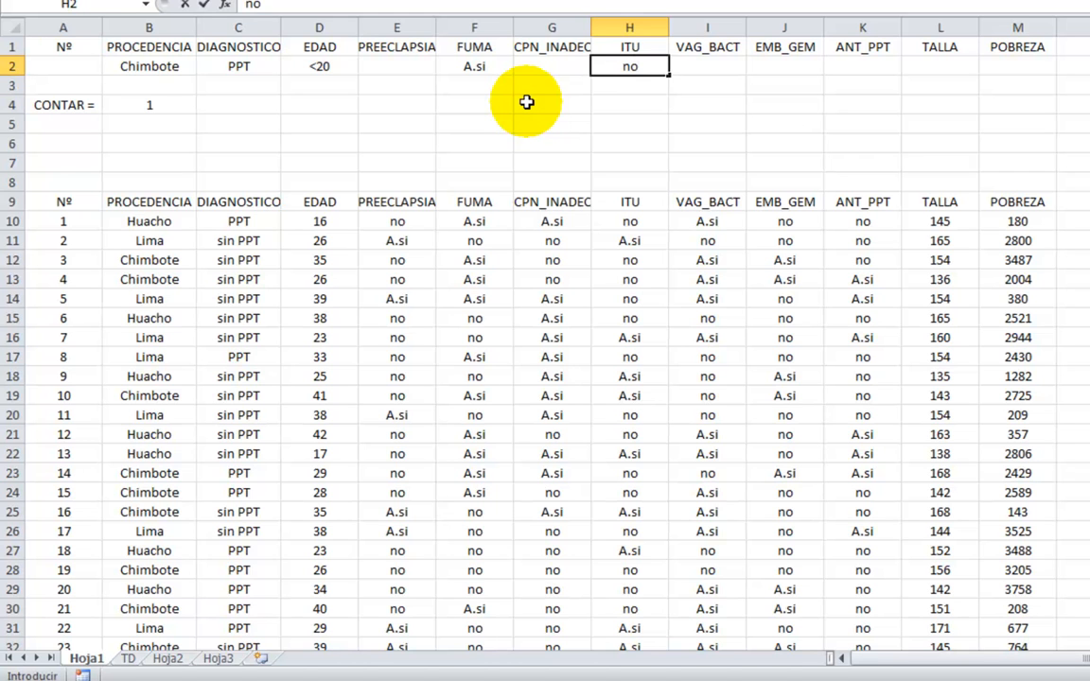
key("Return")
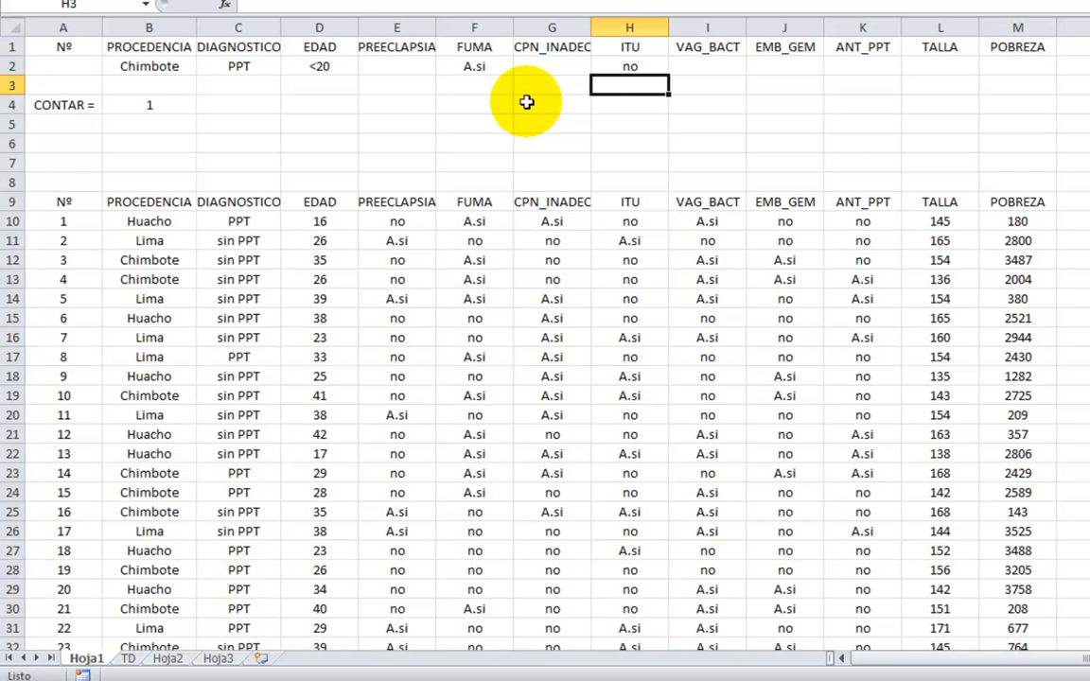
Add the criteria A.si under VAG_BACT in I2 and no under EMB_GEM in J2.
key("Right")
key("Up")
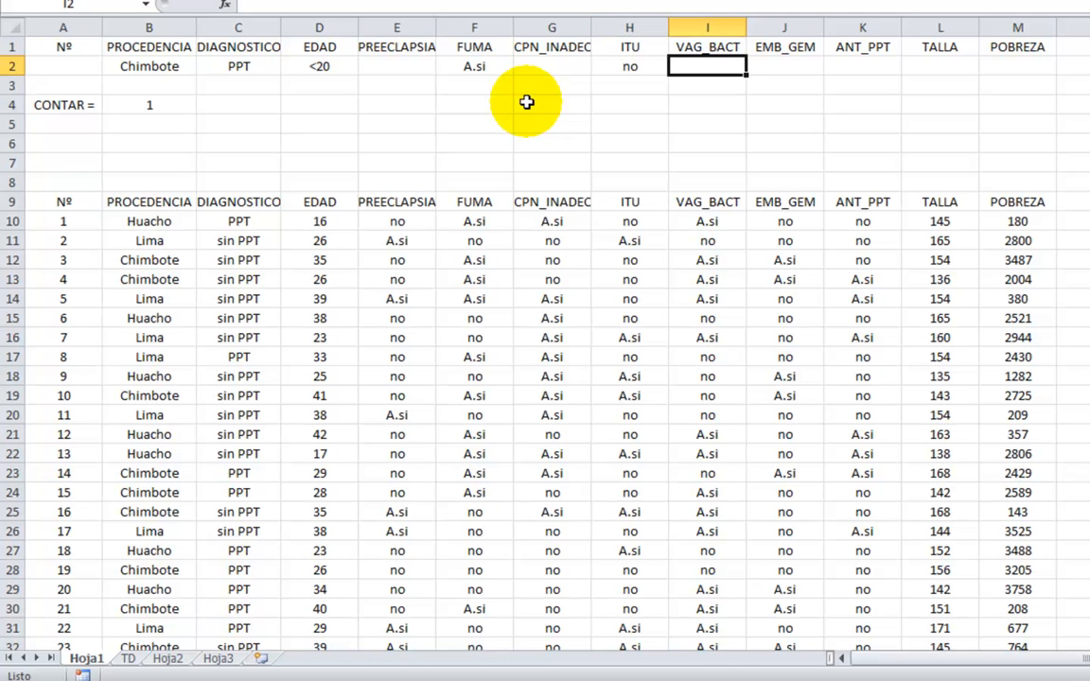
type("A.si")
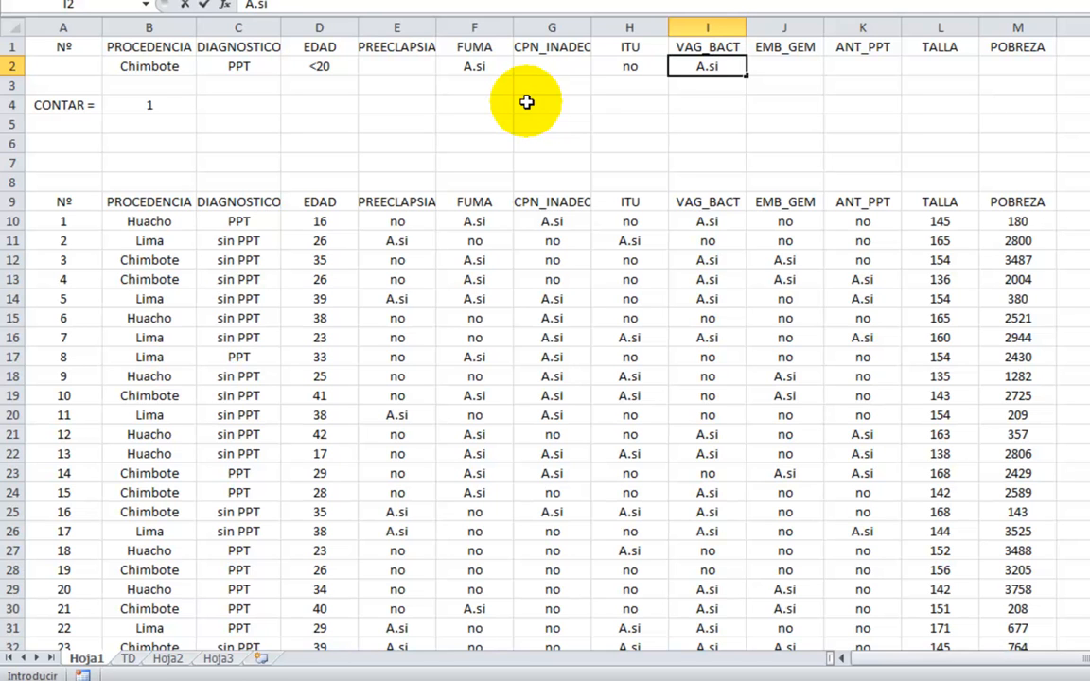
key("Return")
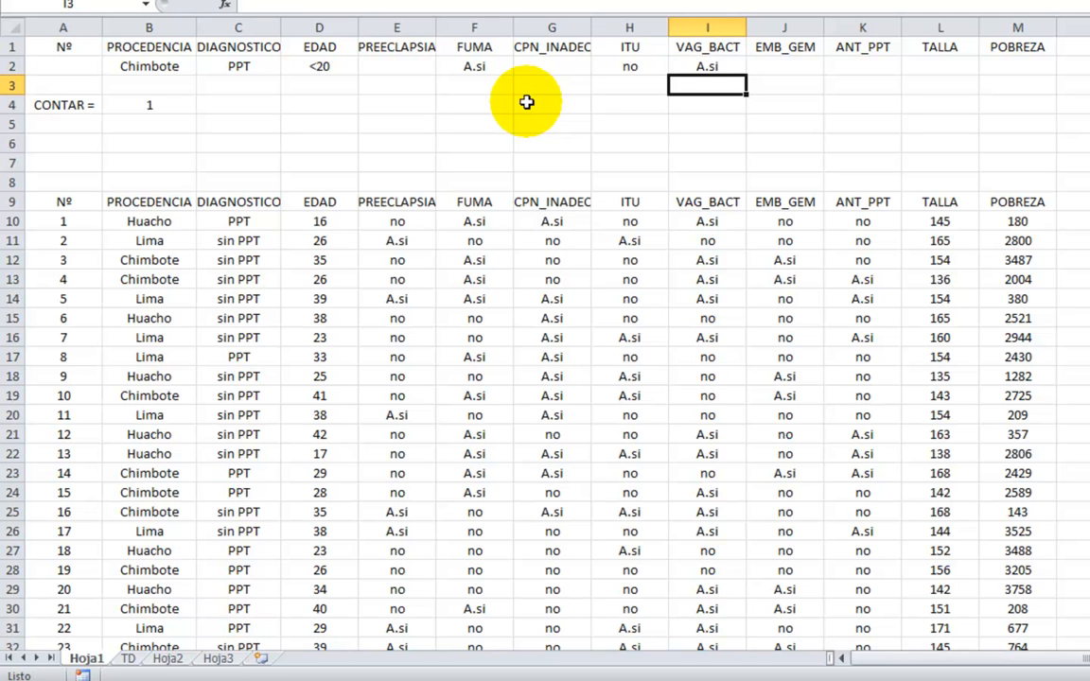
key("Right")
key("Up")
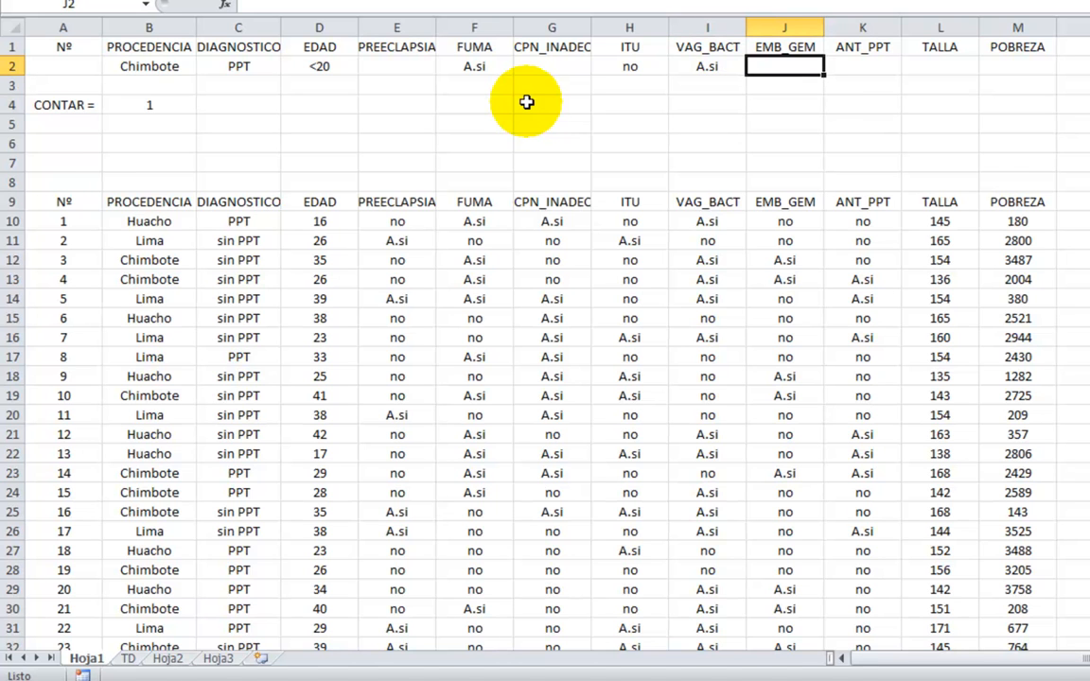
type("no")
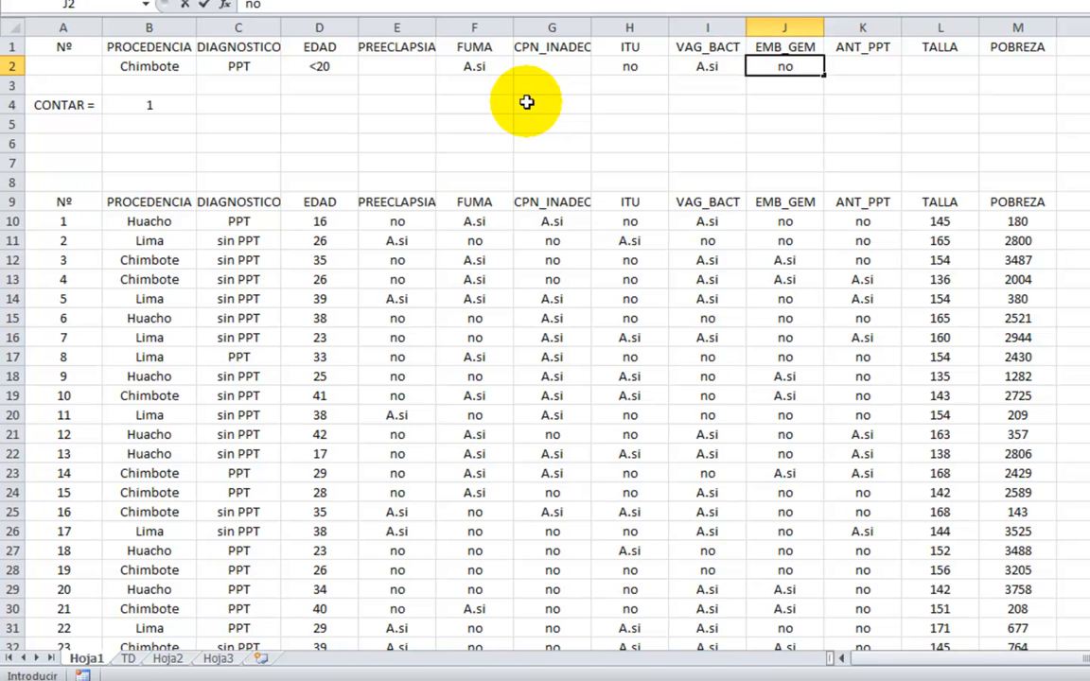
key("Return")
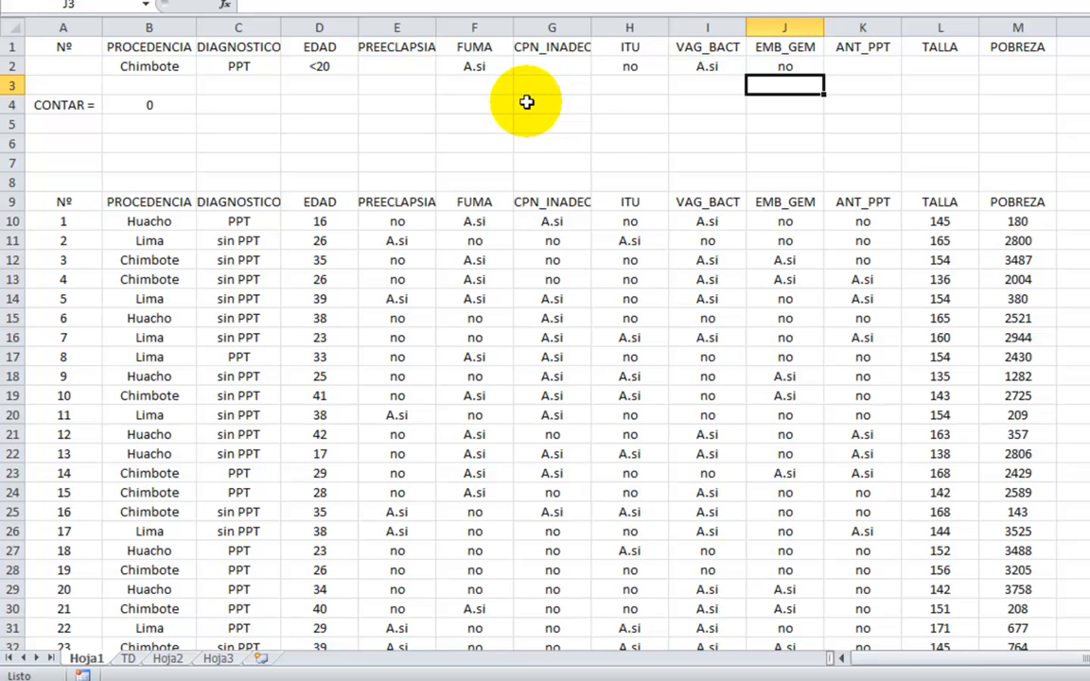
Clear the criteria in B2:J2 and enter the criterion <140 under TALLA in L2.
left_click_drag(785, 65, 149, 69)
key("Delete")
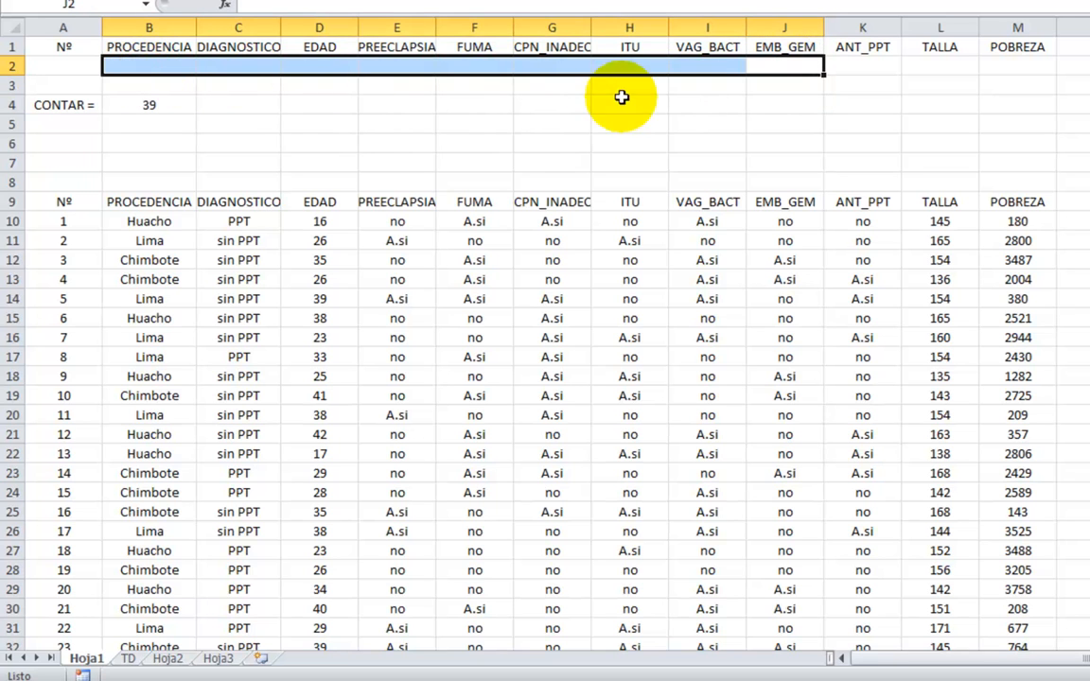
left_click(937, 65)
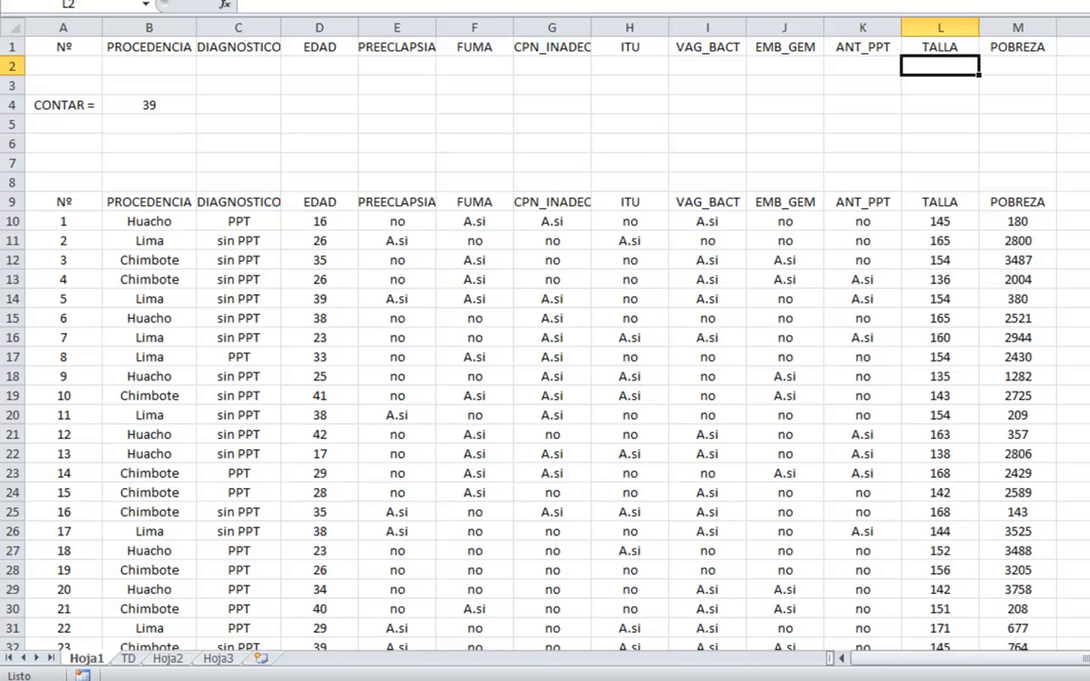
type("<140")
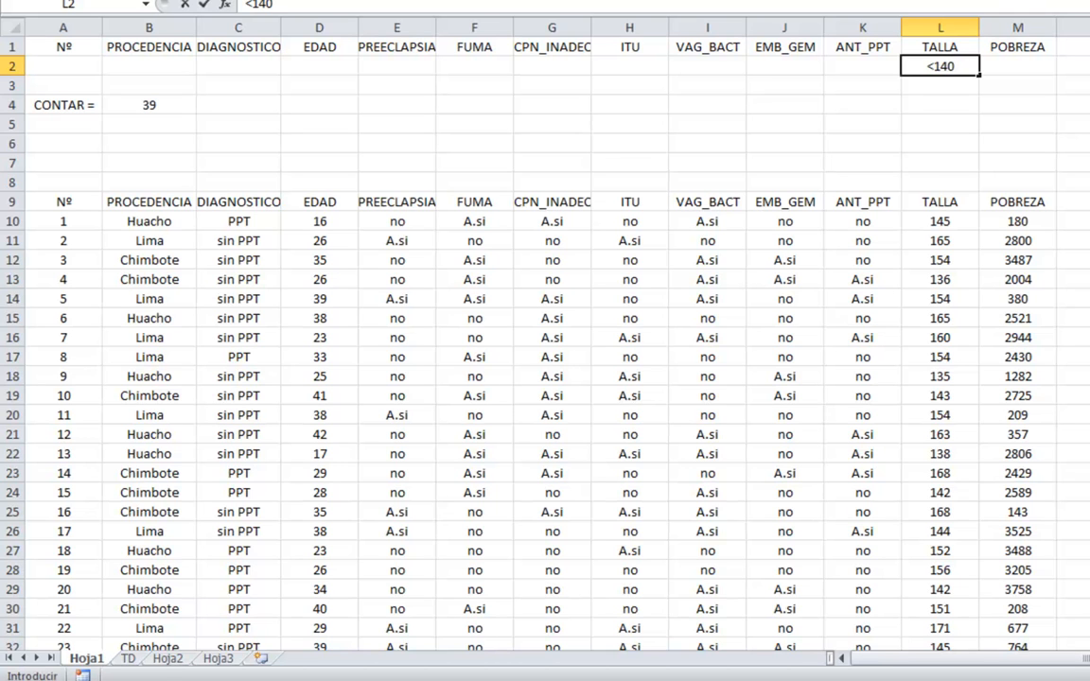
key("Return")
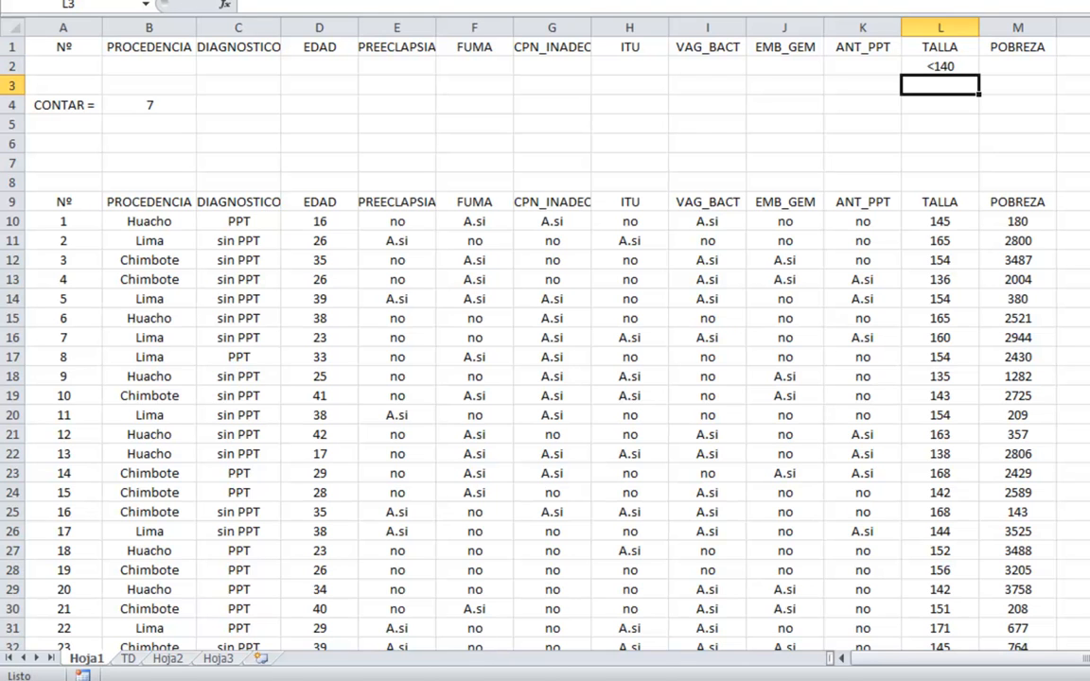
Add the criteria Lima under PROCEDENCIA in B2 and A.si under ITU in H2.
left_click(154, 62)
type("Lima")
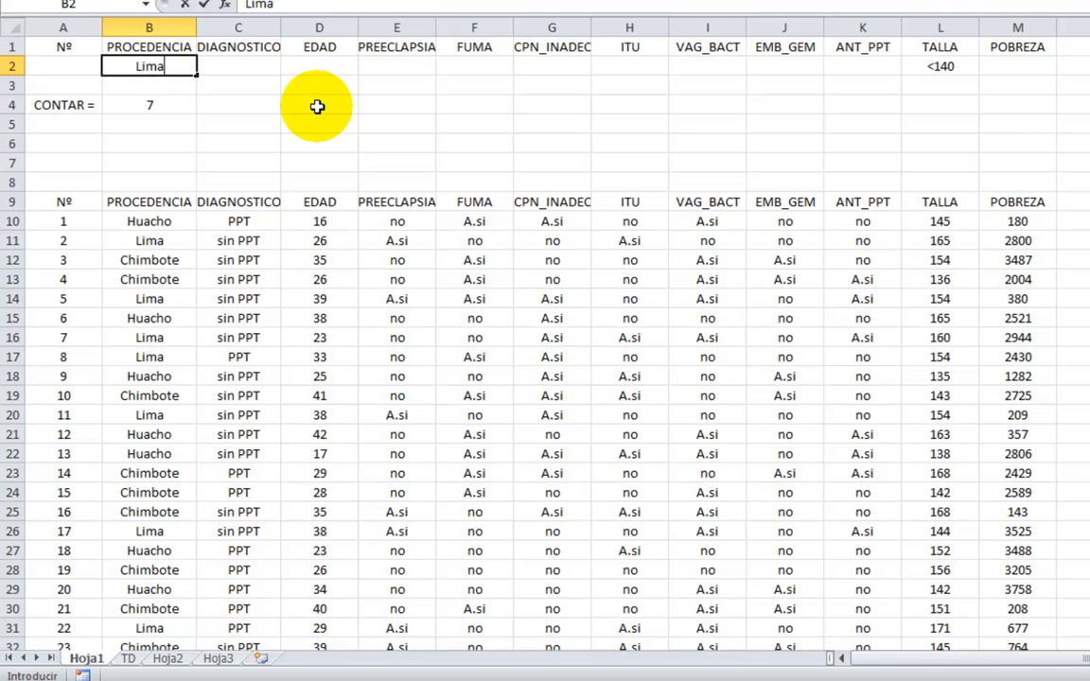
key("Return")
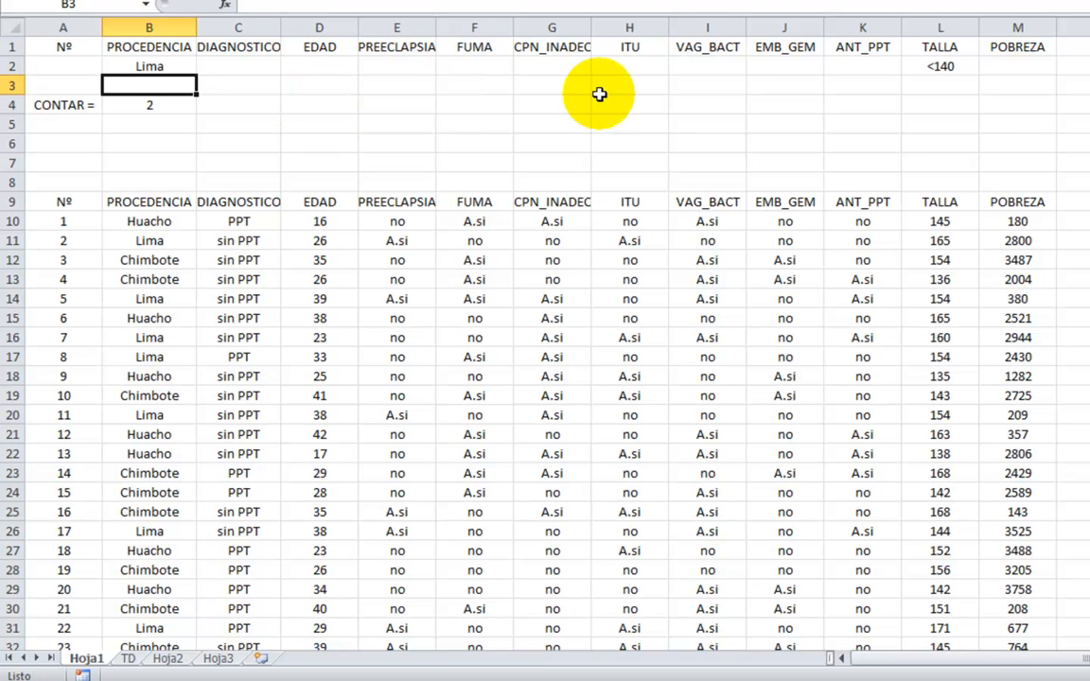
left_click(628, 65)
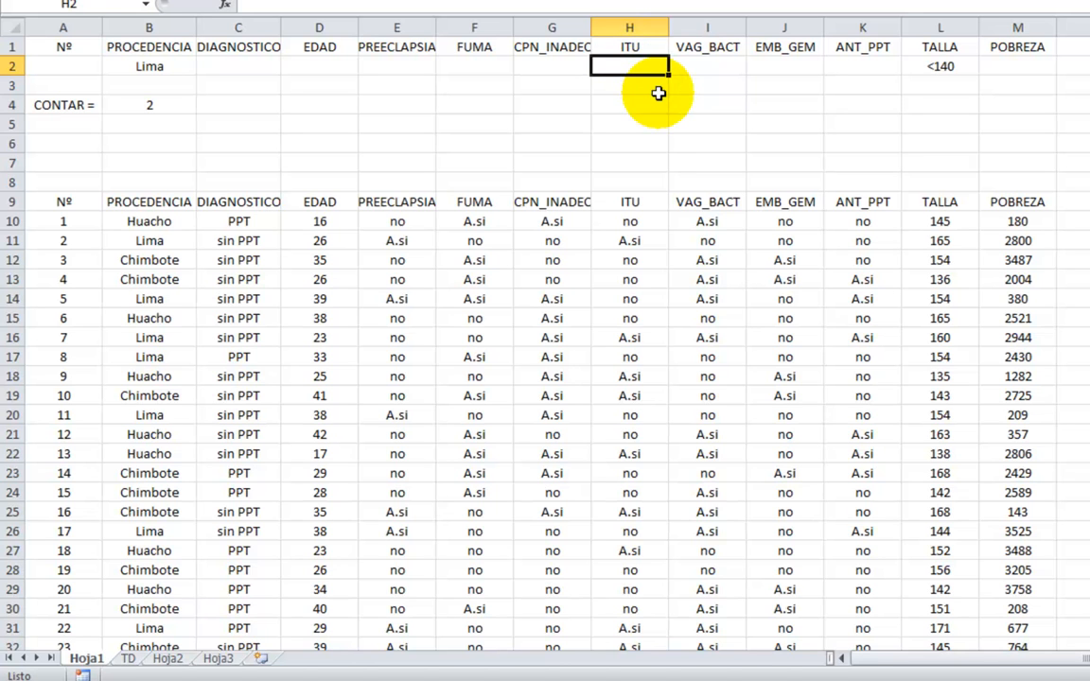
type("A.si")
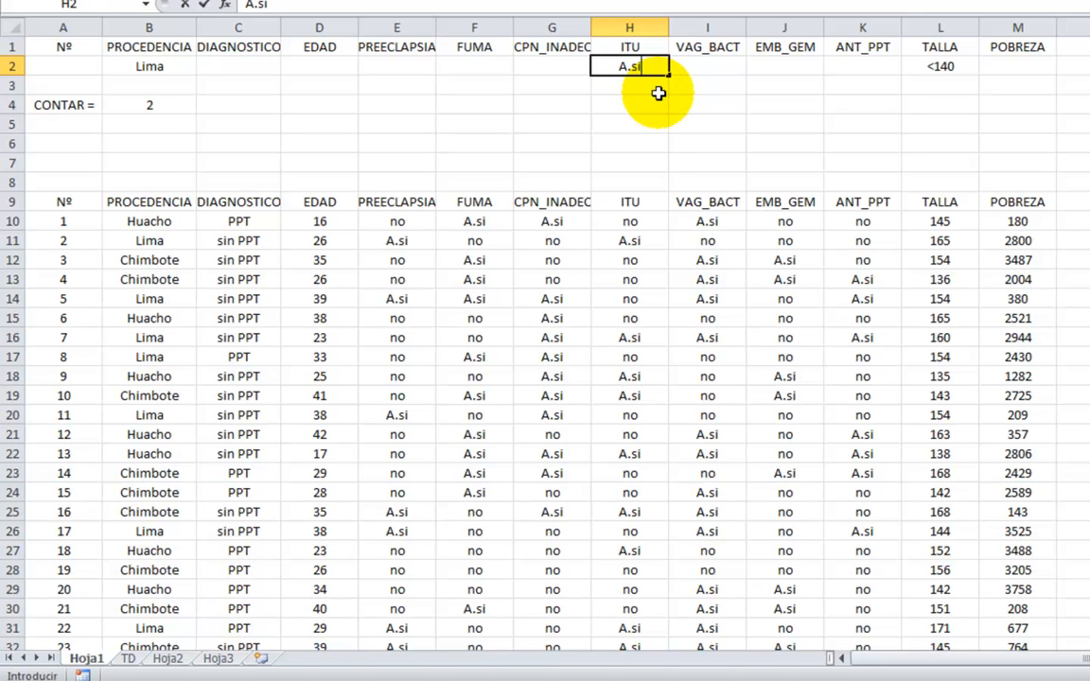
key("Return")
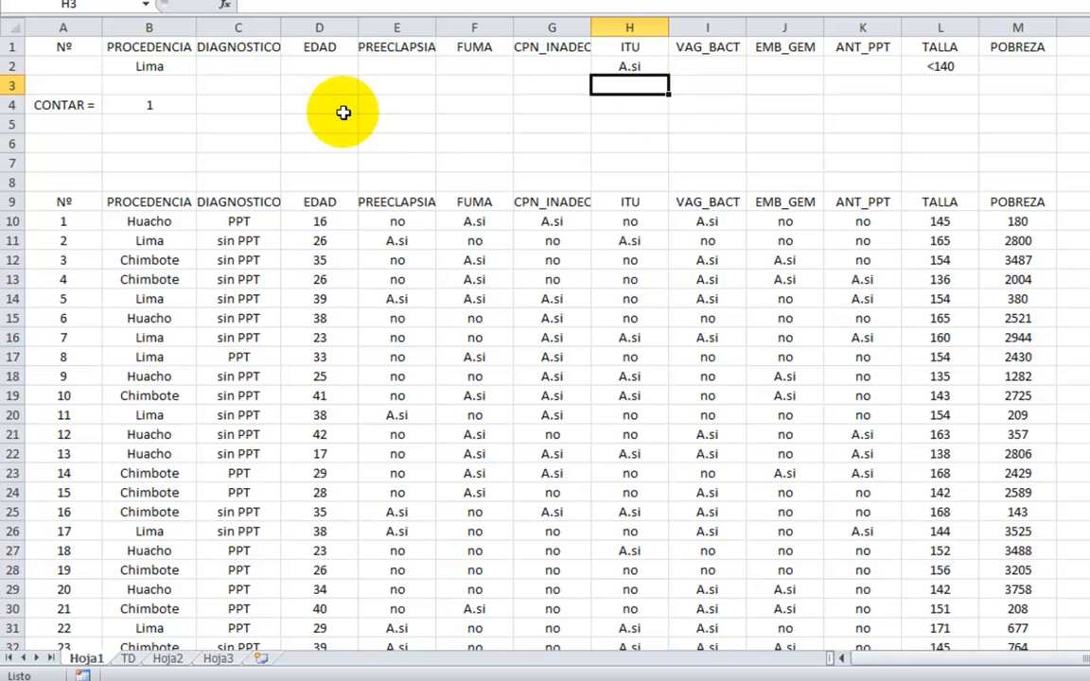
Clear the criteria in B2:L2 and enter the criterion >18 under EDAD in D2.
left_click_drag(149, 67, 956, 63)
key("Delete")
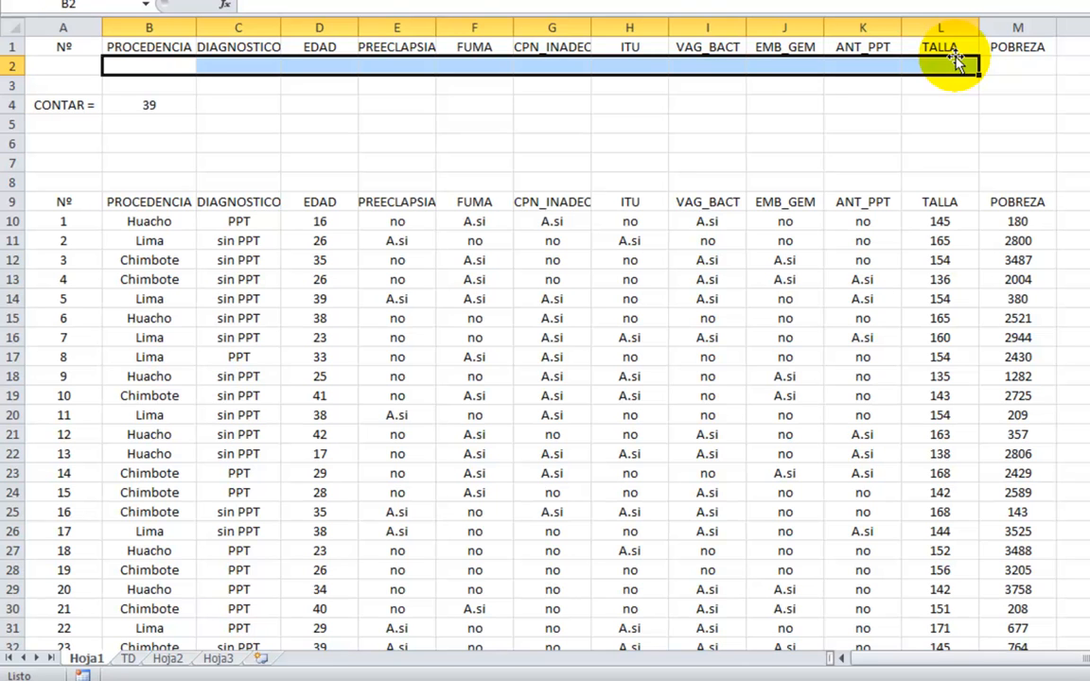
left_click(313, 64)
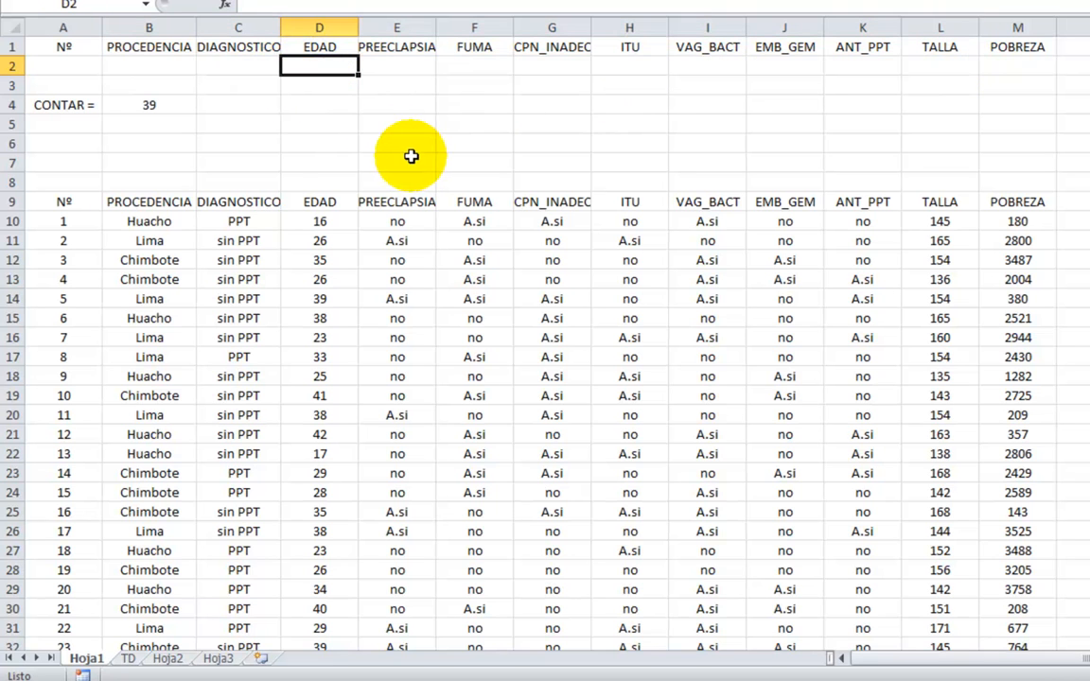
type(">18")
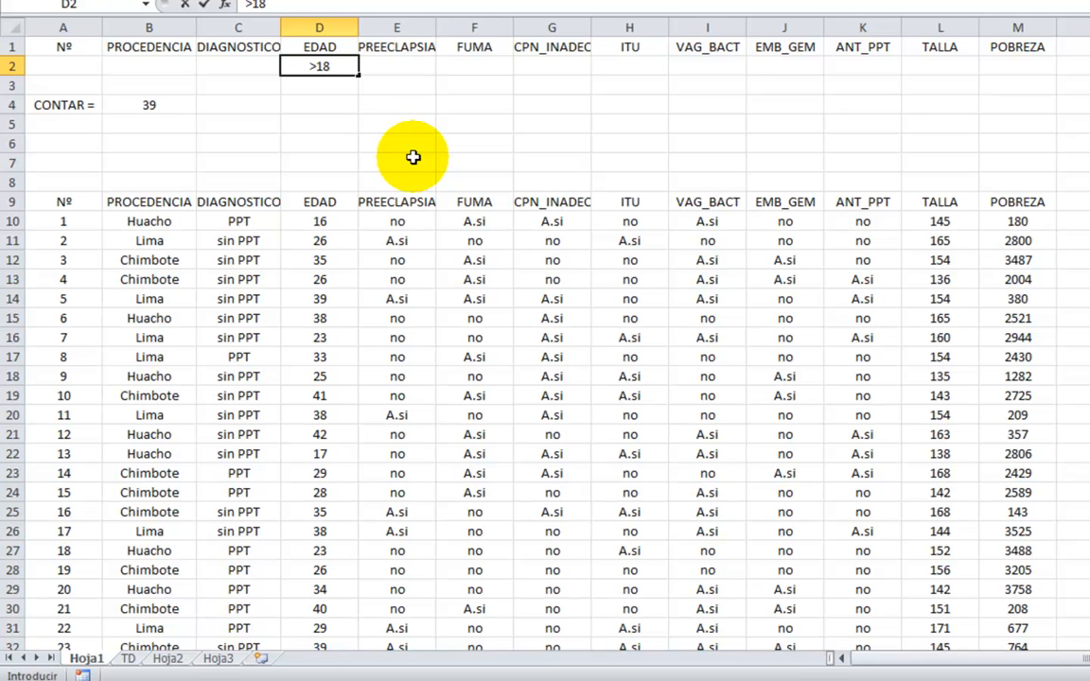
key("Return")
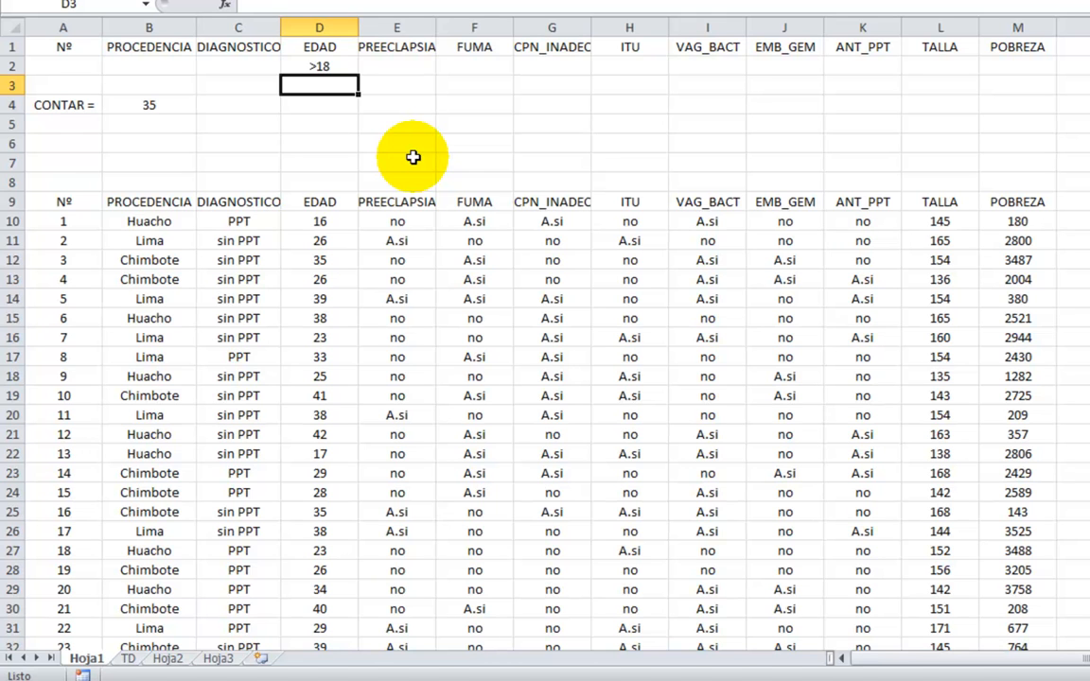
Change the EDAD criterion in cell D2 to >40.
key("Up")
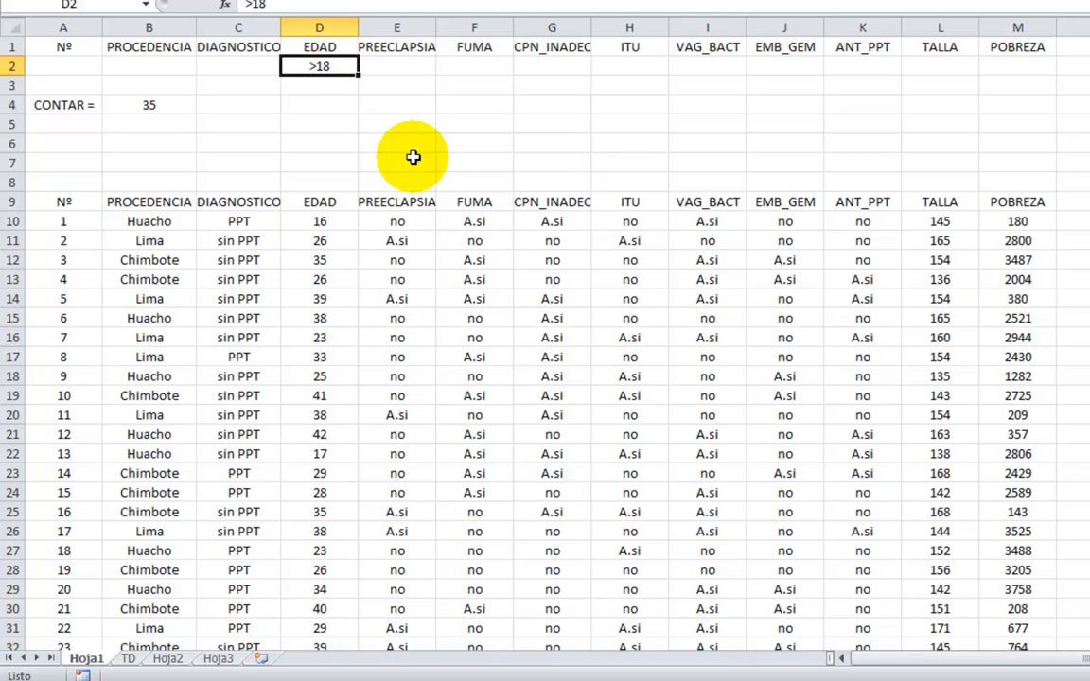
type(">40")
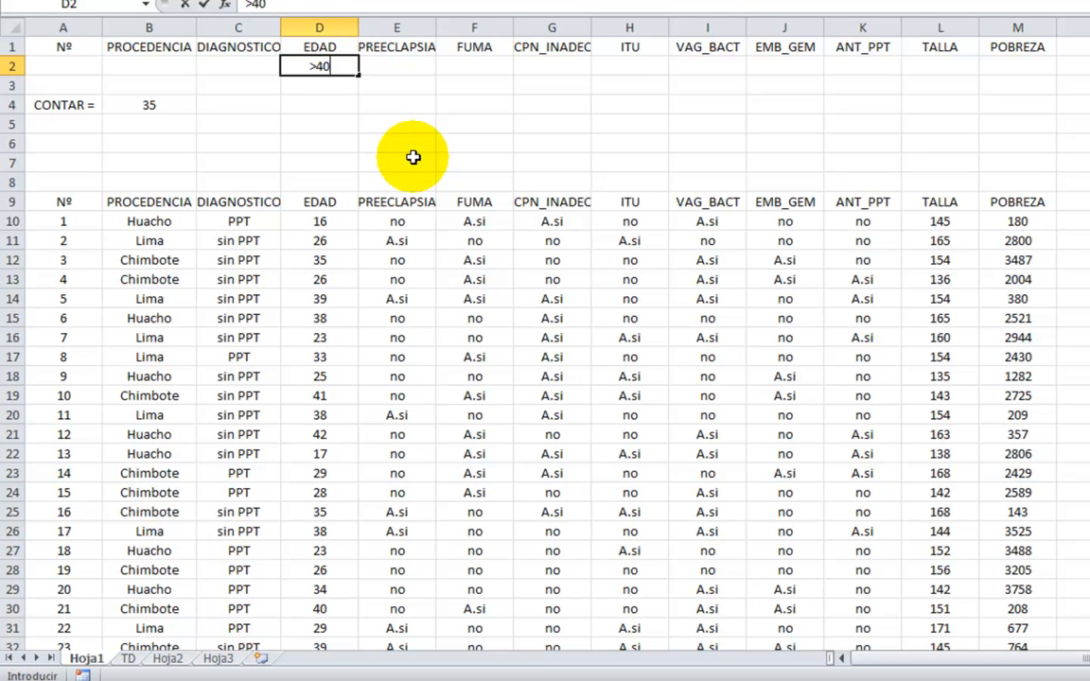
key("Return")
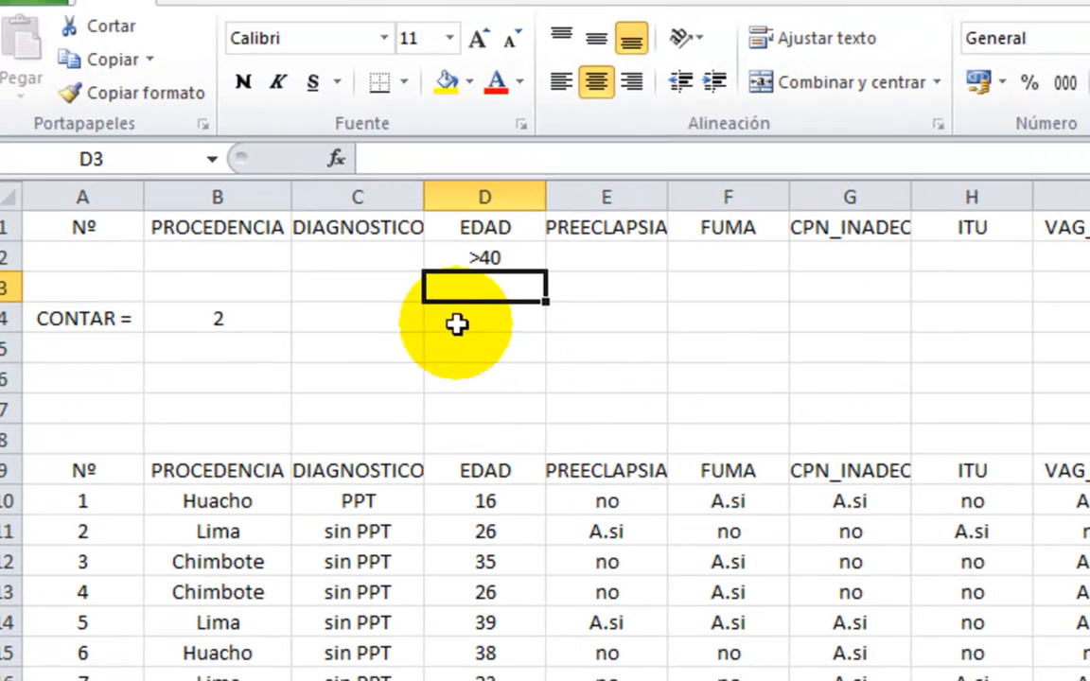
Review the BDCONTAR formula in B4 and the pivot table with its odds ratio on sheet TD, ending back on Hoja1.
left_click(200, 320)
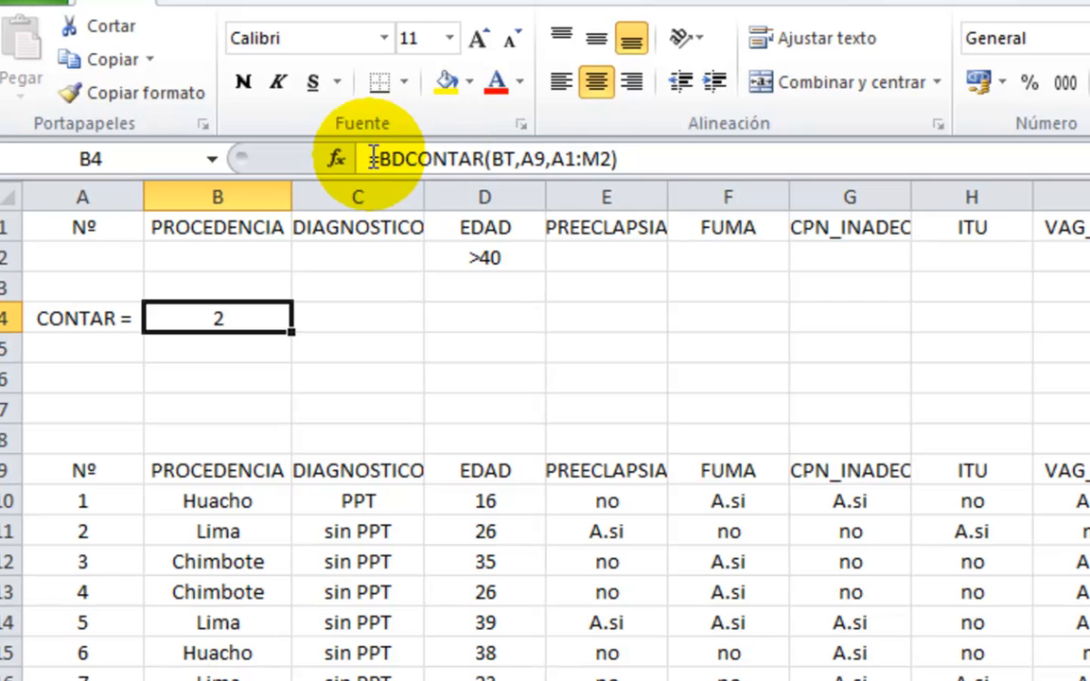
left_click(423, 331)
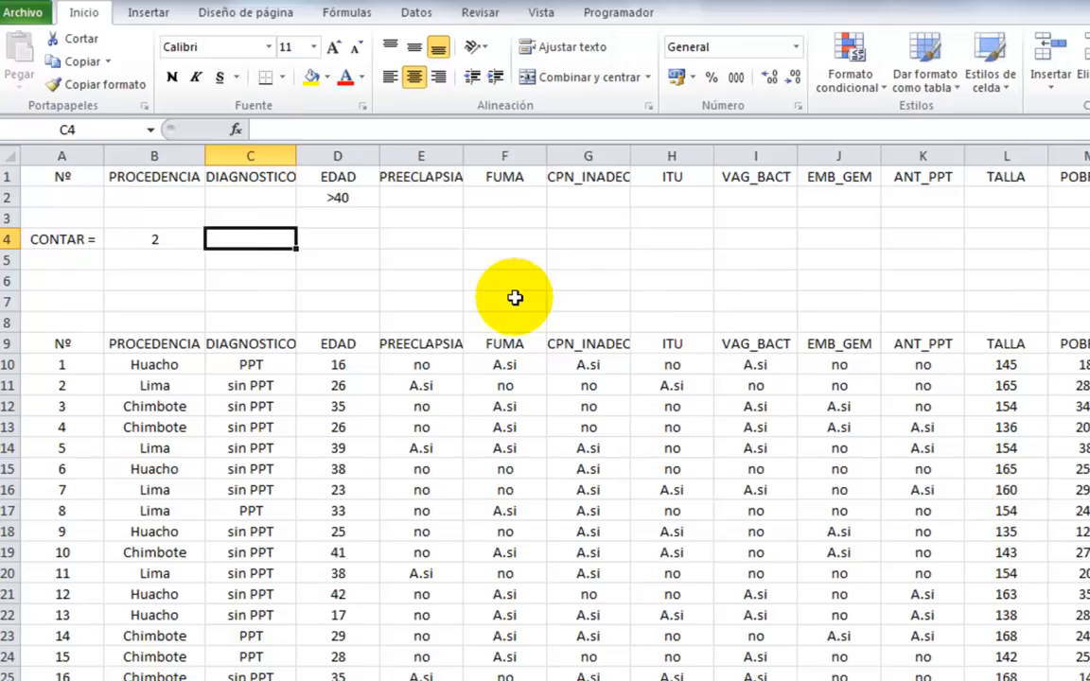
scroll(748, 405, "down", 1)
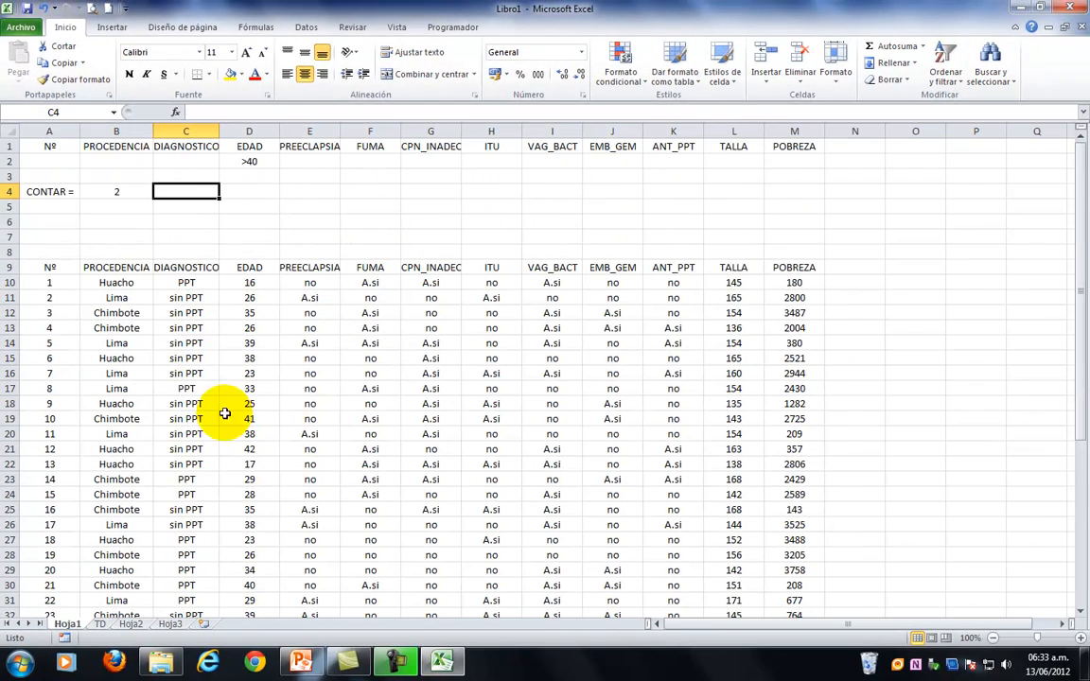
left_click(100, 625)
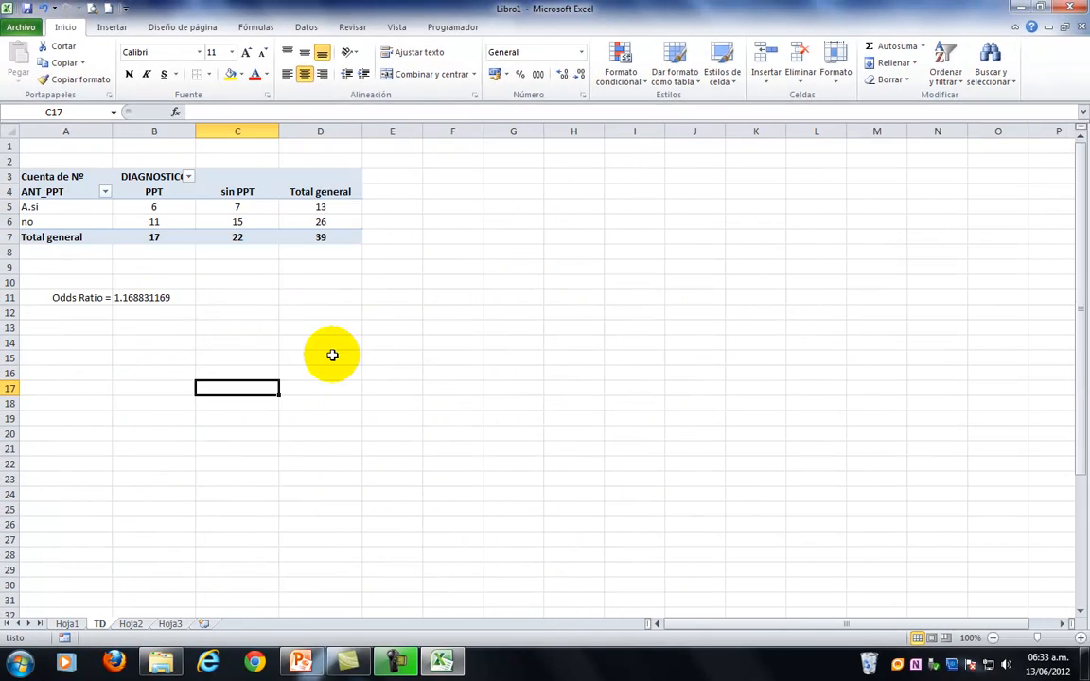
left_click(66, 626)
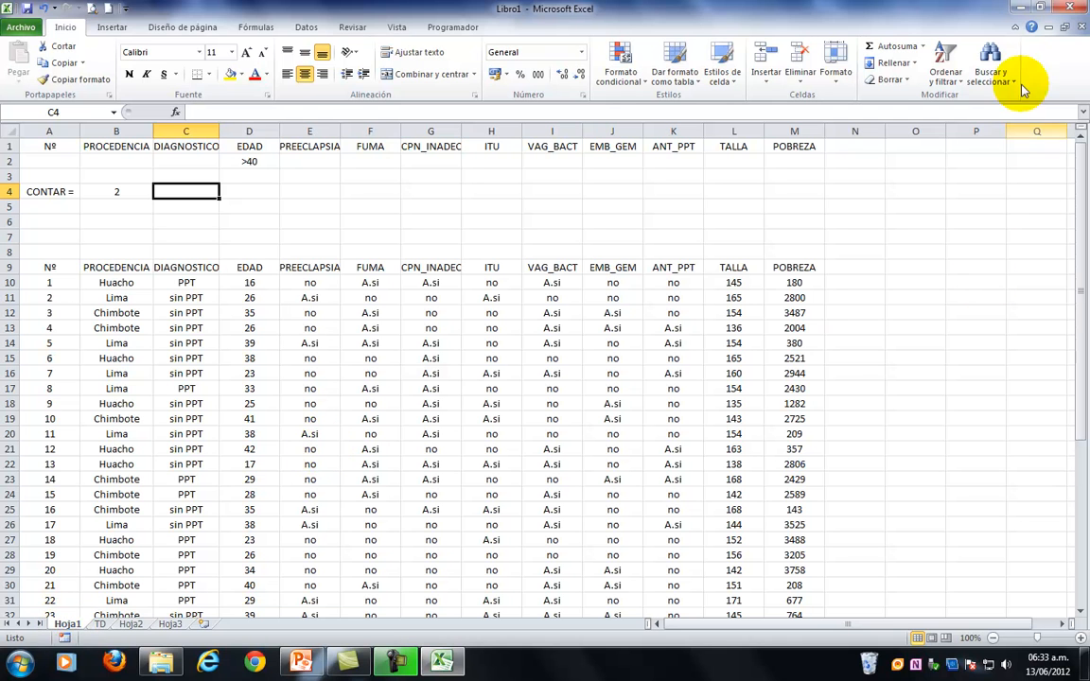
Minimize the workbook and the PowerPoint presentation windows to reveal the desktop.
left_click(1028, 8)
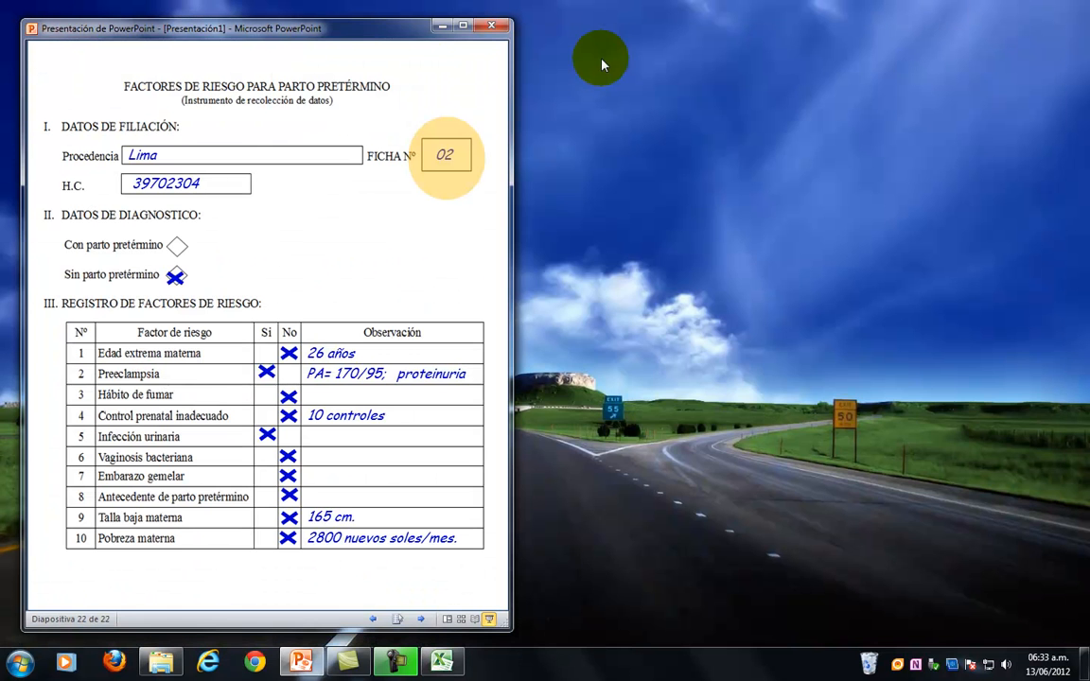
left_click(441, 26)
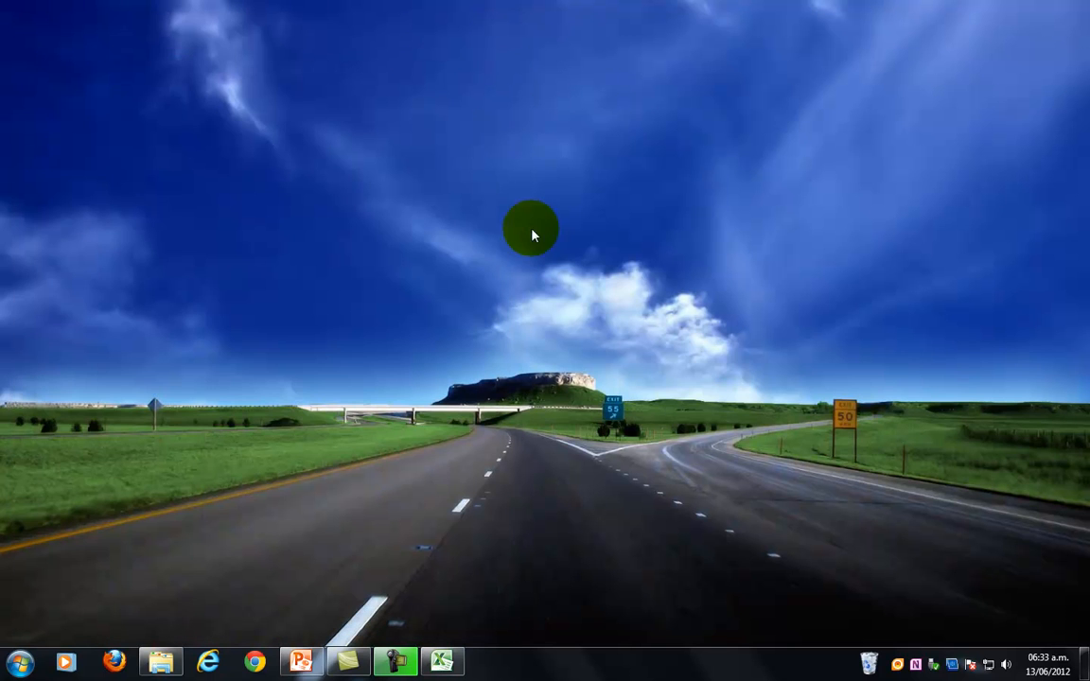